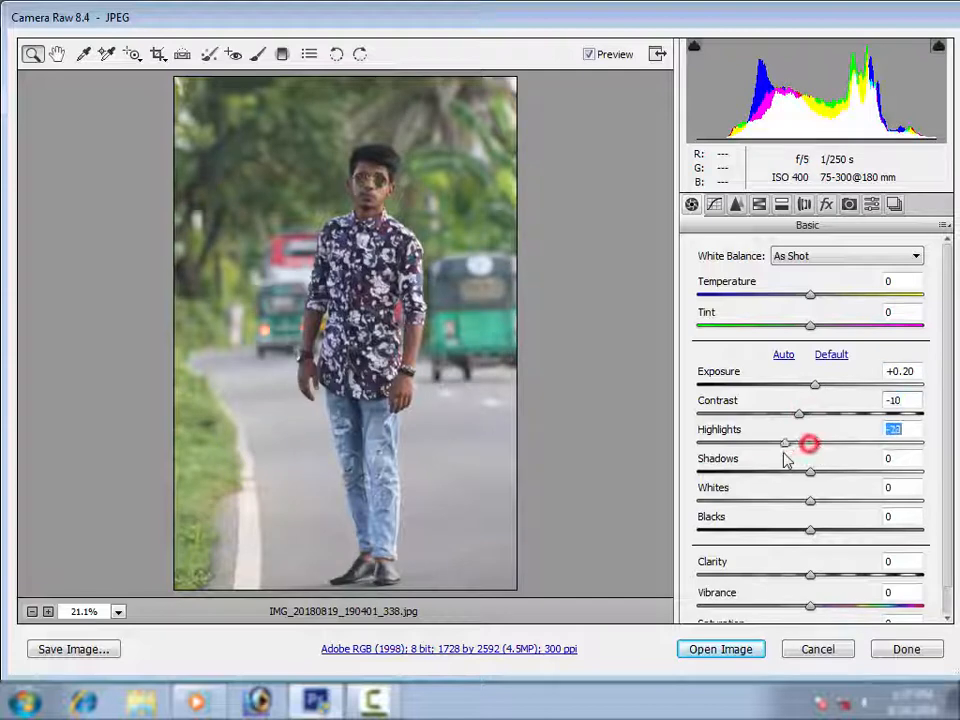
Step: Set Shadows to +73, Whites to -21, Blacks to +49 and Clarity to +5, and add a slight amount of sharpening
left_click_drag(738, 456, 923, 477)
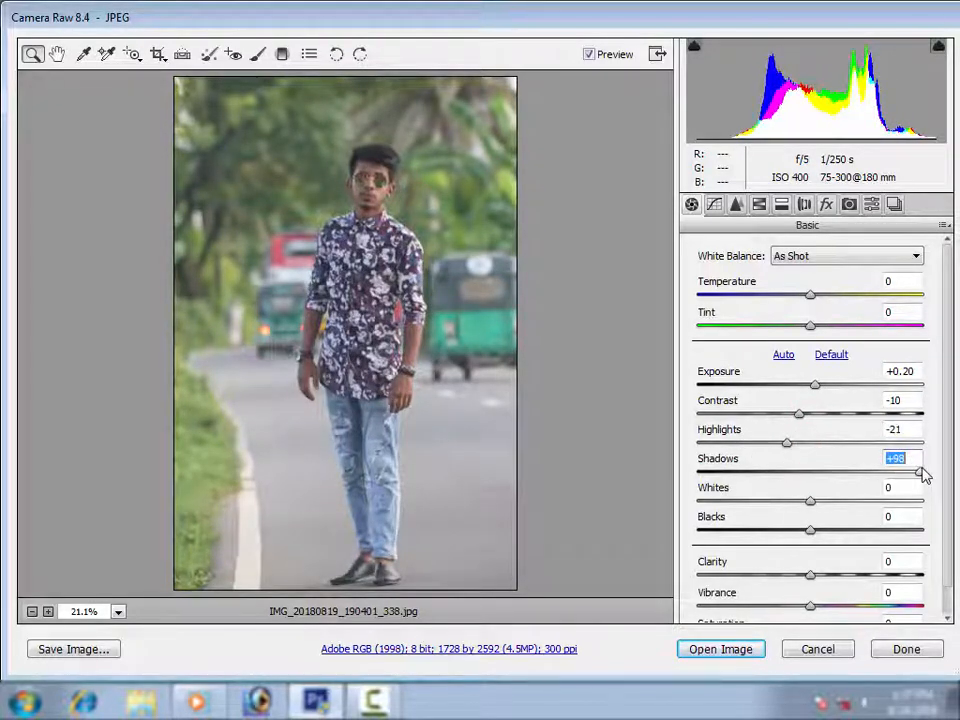
left_click_drag(788, 505, 783, 501)
left_click_drag(868, 532, 870, 532)
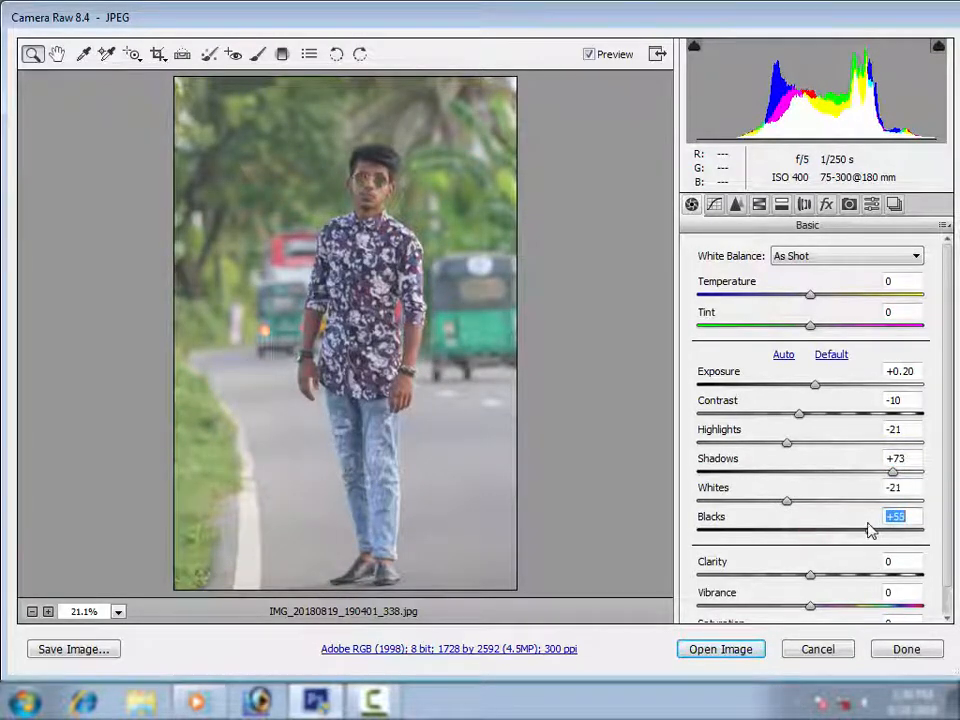
mouse_move(828, 583)
left_mouse_down()
mouse_move(866, 572)
mouse_move(843, 574)
left_mouse_up()
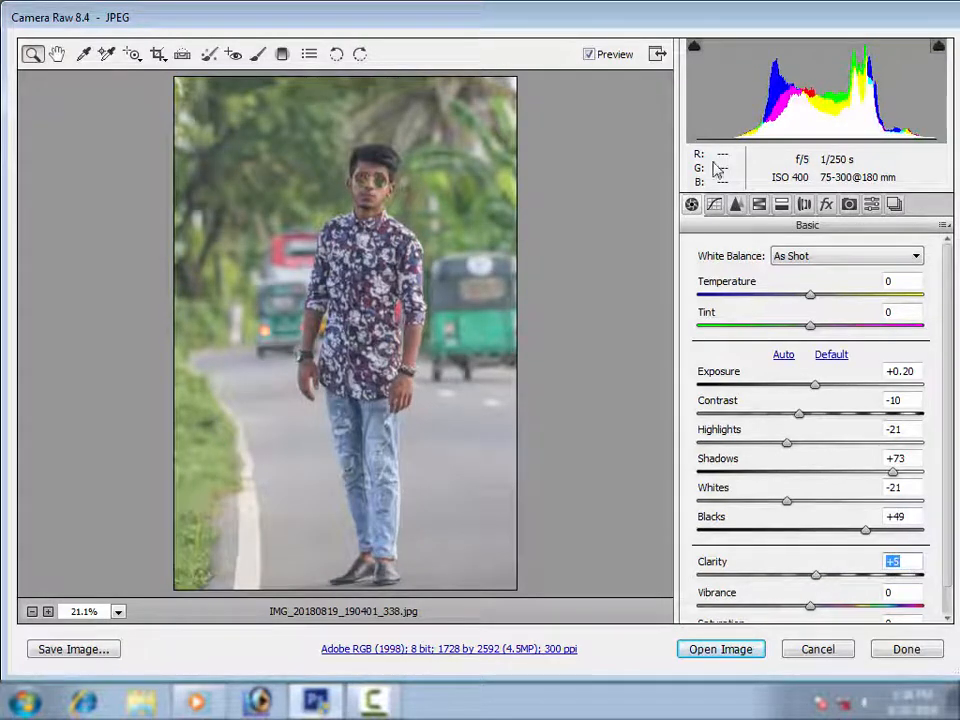
left_click(737, 205)
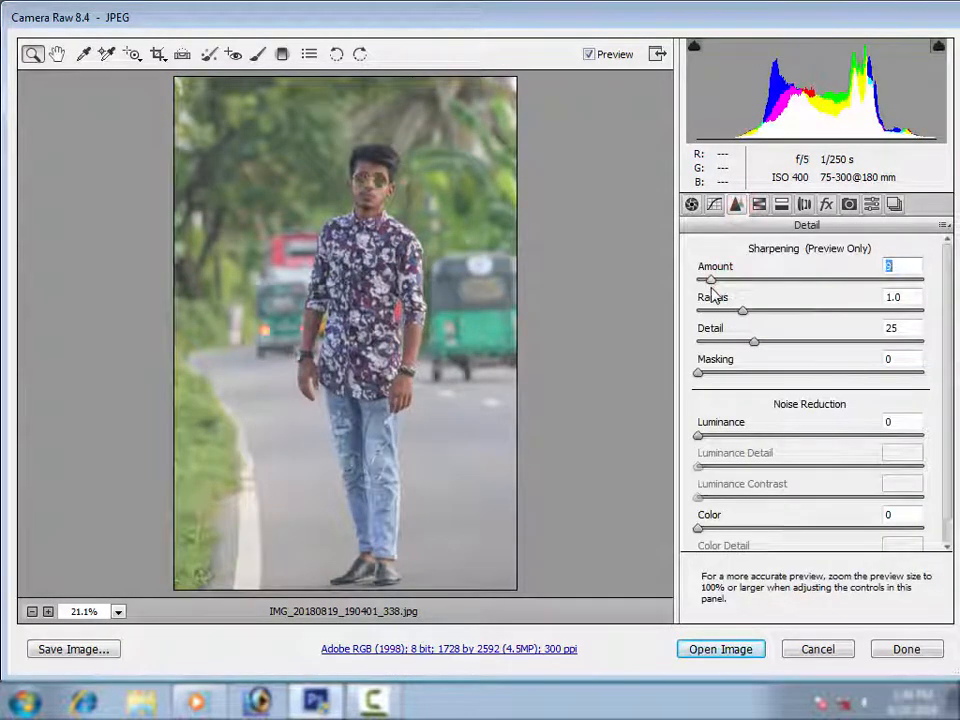
left_click_drag(712, 289, 705, 296)
Step: Set the HSL luminance to Reds +32, Oranges +33, Yellows +48, Greens +23, Aquas -23, Blues -11 and Purples -23
left_click(759, 204)
left_click(803, 277)
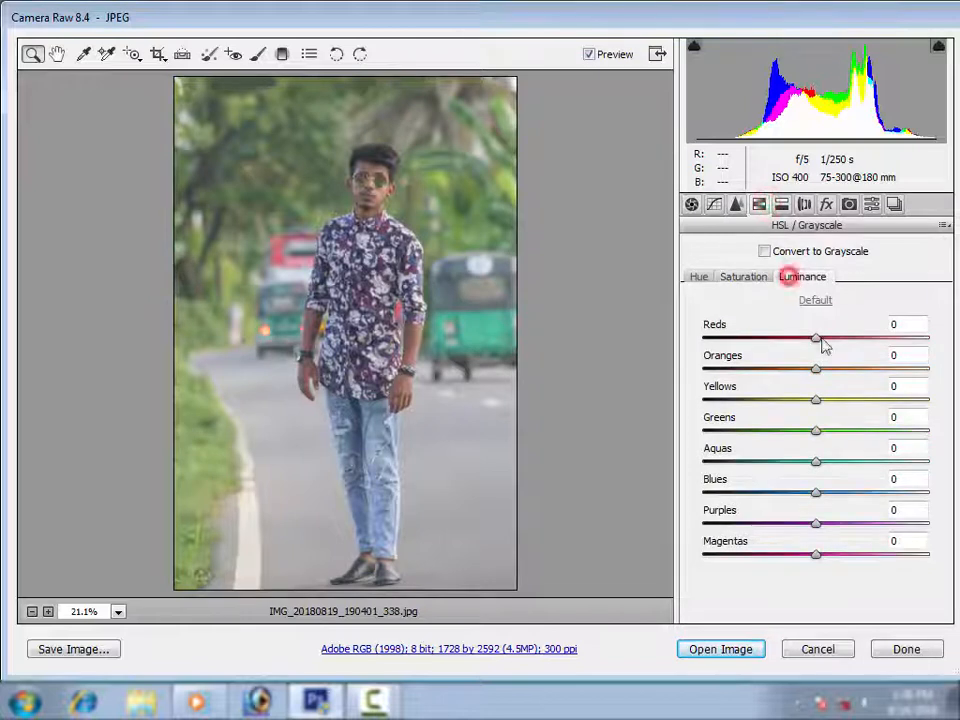
left_click_drag(816, 368, 827, 346)
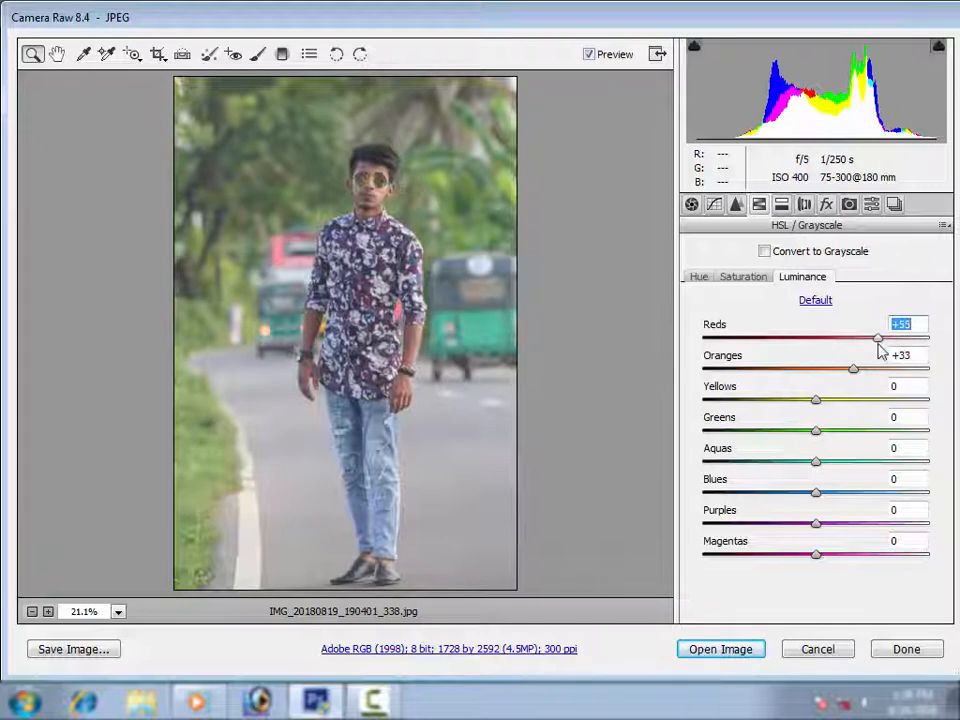
mouse_move(857, 397)
left_mouse_down()
mouse_move(900, 392)
mouse_move(872, 399)
left_mouse_up()
left_click_drag(816, 432, 792, 508)
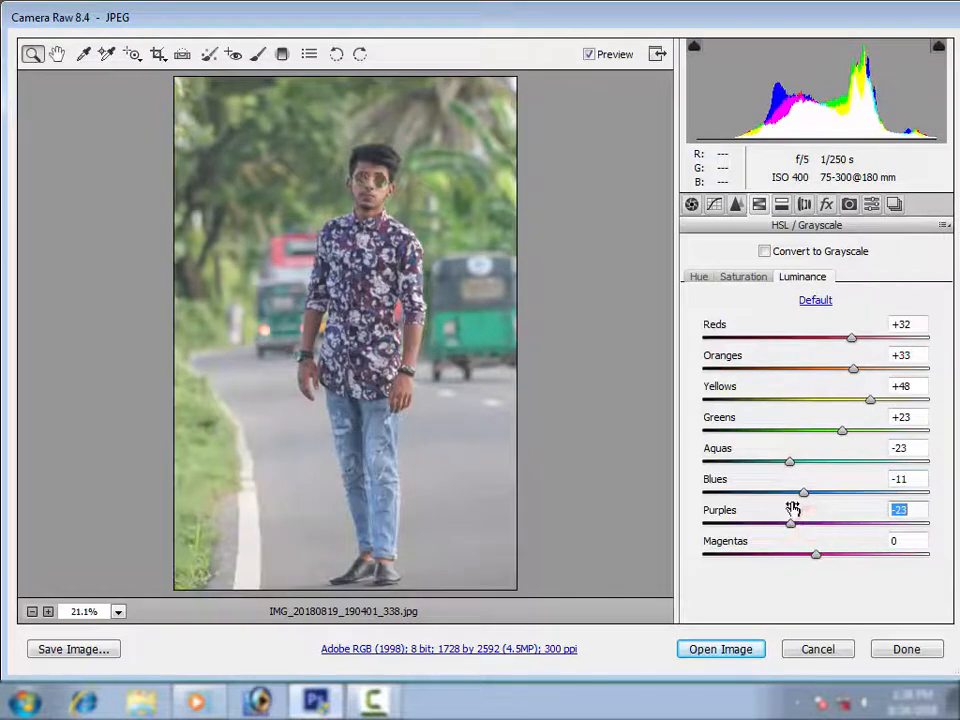
Step: Set saturation to Yellows +18, Greens +81, Aquas +48, Blues +70, Purples +42, Magentas +11, slightly lower Oranges and Reds, and open the image for editing
left_click(741, 277)
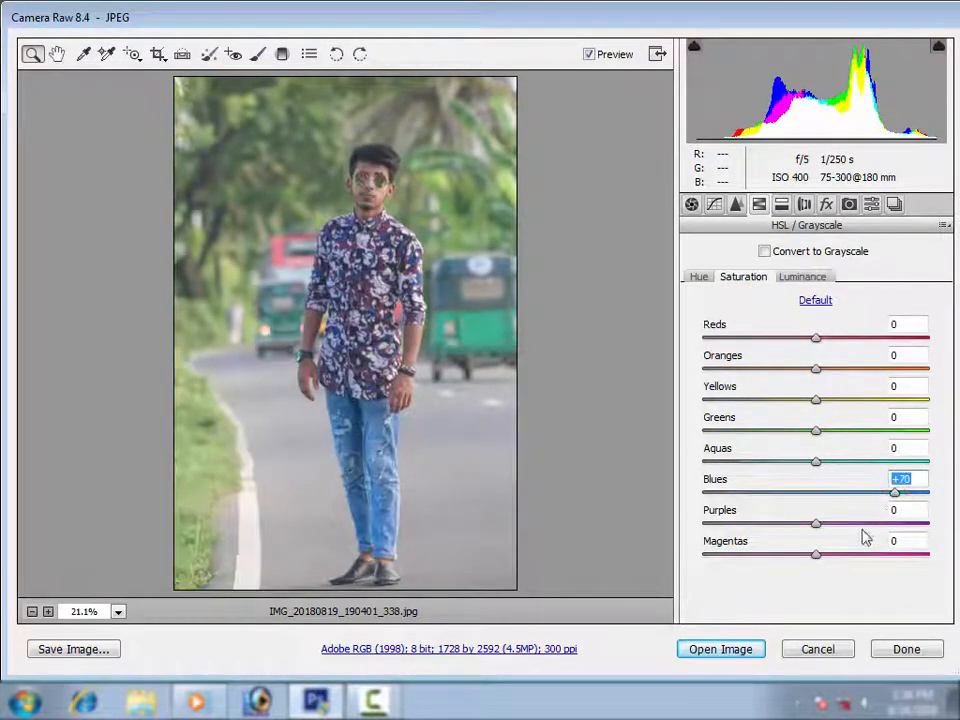
left_click_drag(850, 463, 922, 449)
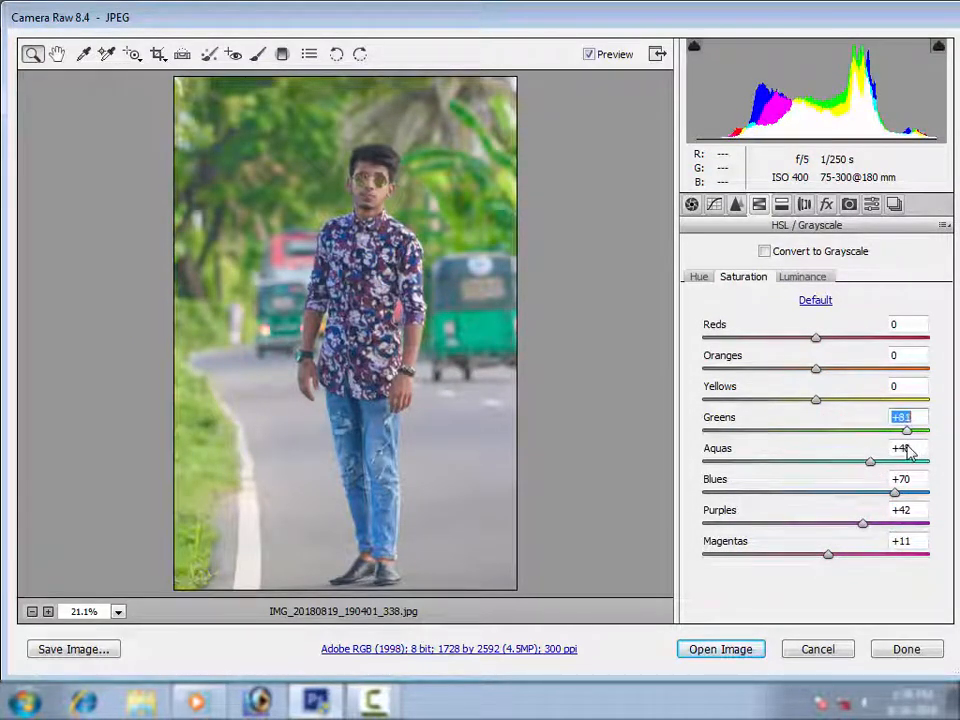
left_click_drag(910, 414, 798, 410)
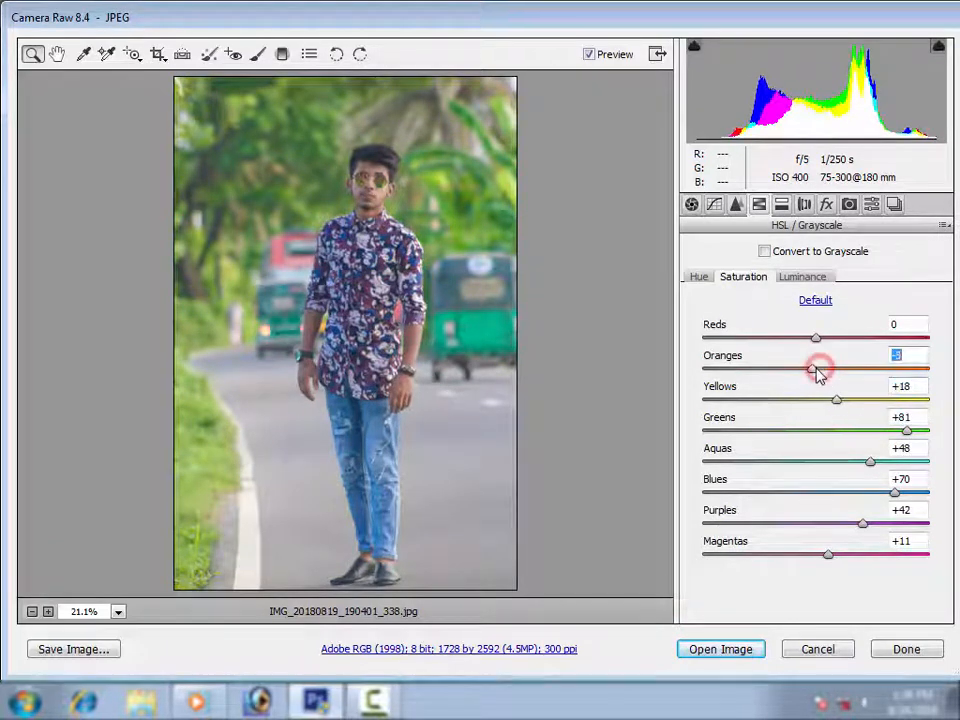
left_click_drag(812, 335, 812, 371)
left_click(720, 649)
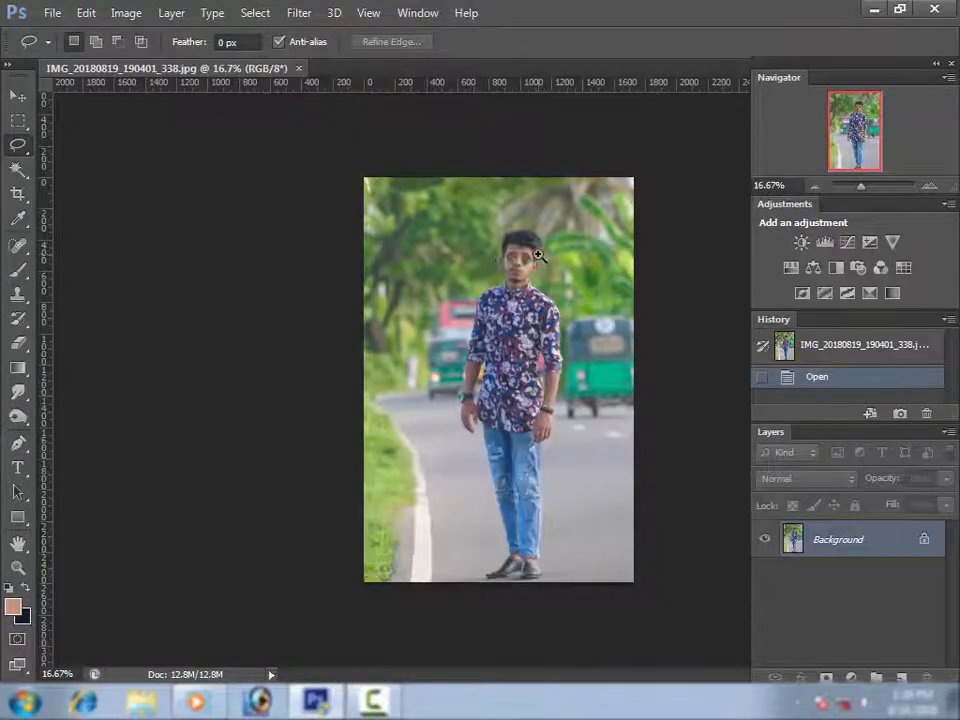
Step: Duplicate the Background layer of the portrait
left_click(540, 250)
left_click(510, 265)
left_click(482, 302)
left_click(482, 301)
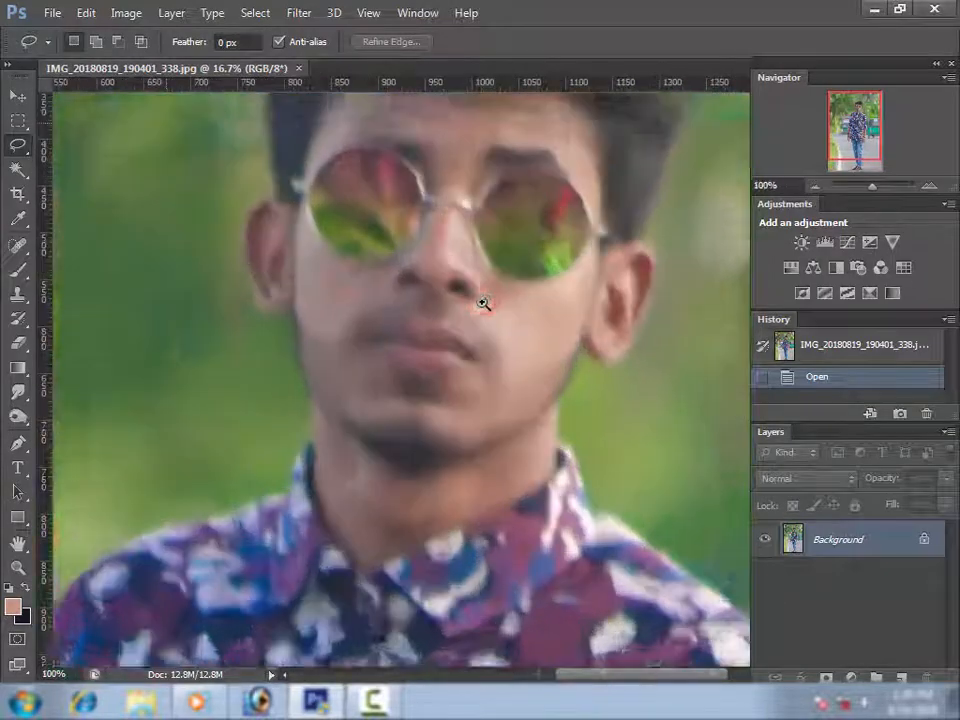
left_click(484, 302)
left_click(491, 311, "alt")
left_click(497, 347, "alt")
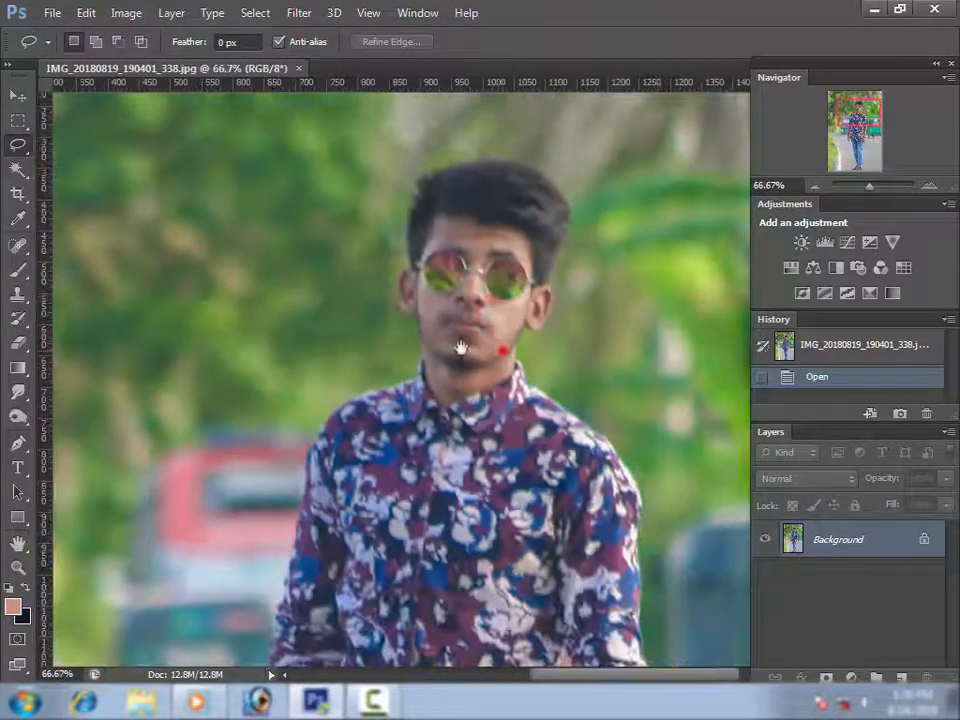
left_click_drag(843, 546, 900, 678)
Step: Apply a High Pass filter with a 4.2 pixel radius to the Background copy layer
left_click(300, 13)
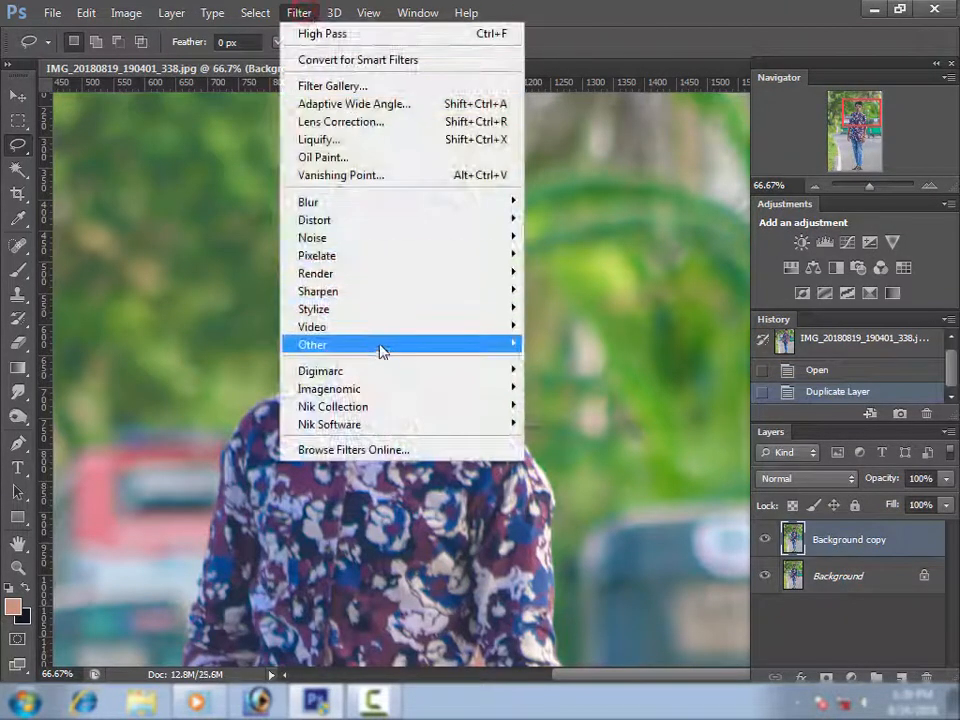
mouse_move(381, 349)
left_click(566, 361)
left_click_drag(476, 134, 761, 233)
type("4")
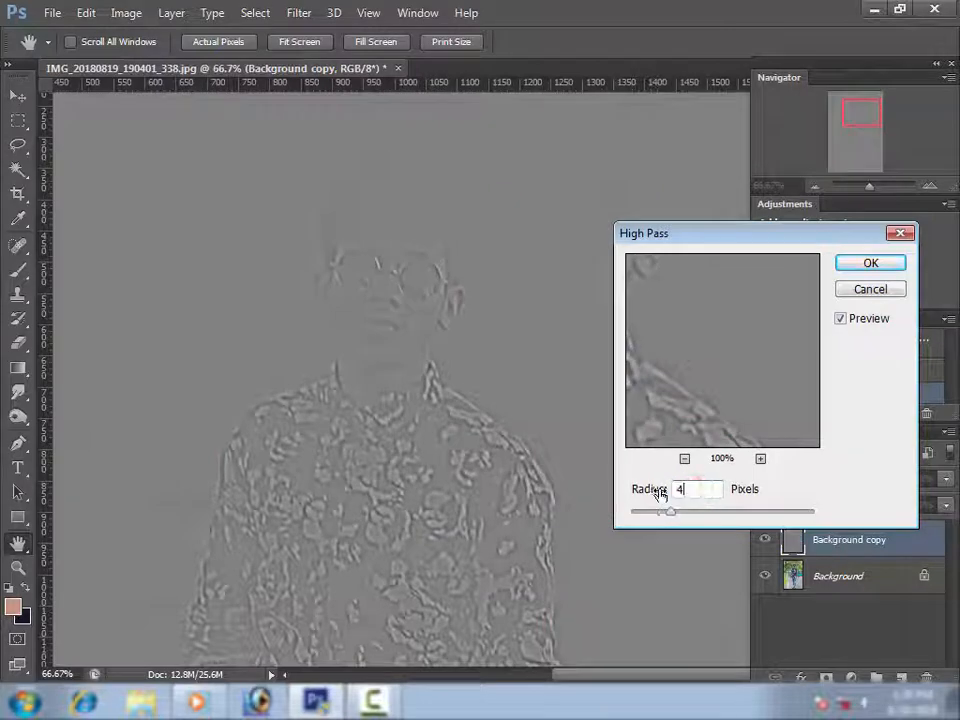
type(".2")
key("Return")
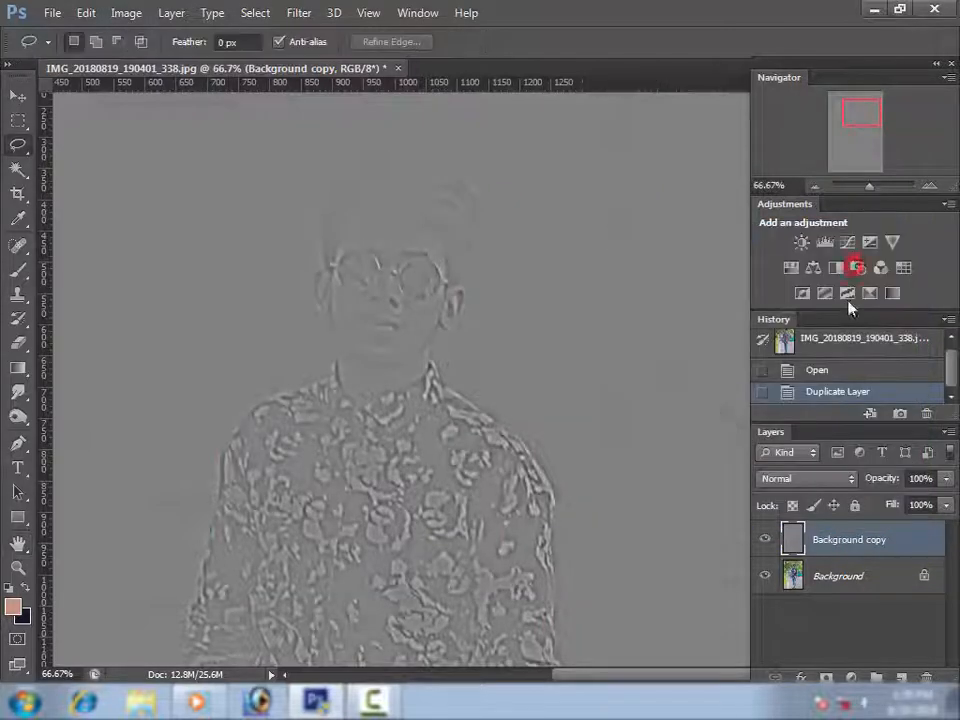
Step: Set the Background copy layer's blend mode to Overlay and check the sharpening on the face
left_click(789, 478)
left_click(776, 234)
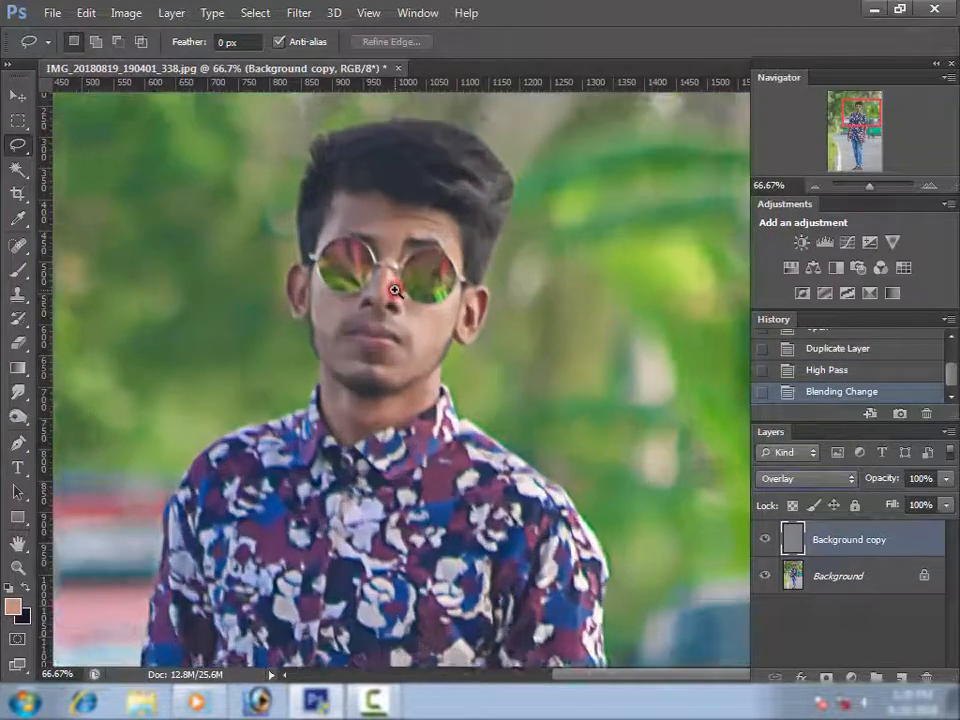
left_click(395, 290)
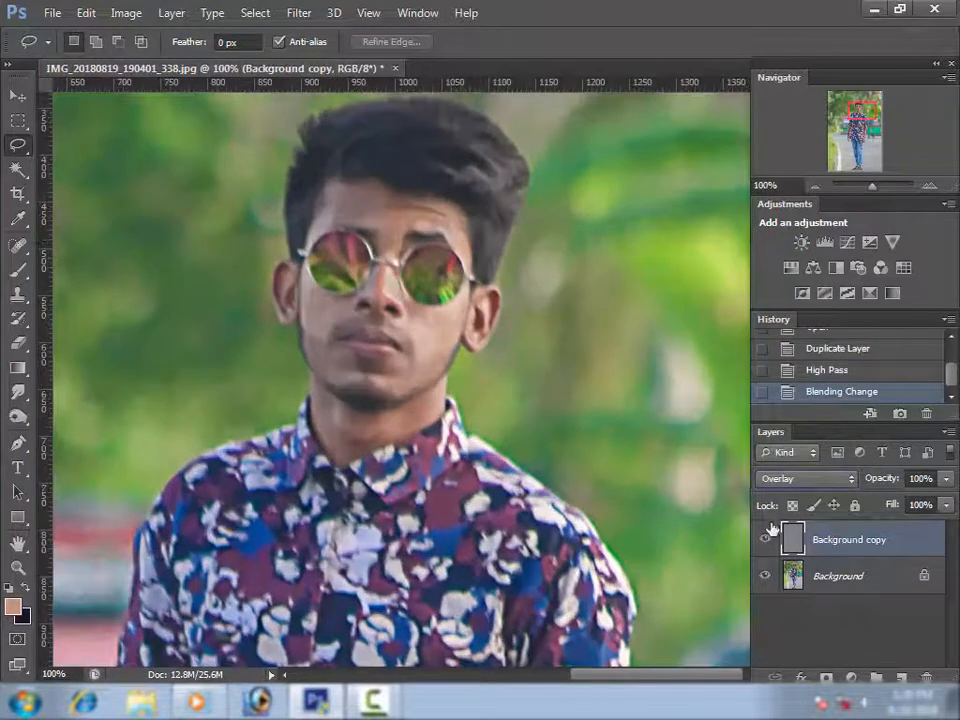
left_click(494, 421, "alt")
left_click(494, 421, "alt")
left_click(492, 418, "alt")
left_click(492, 418, "alt")
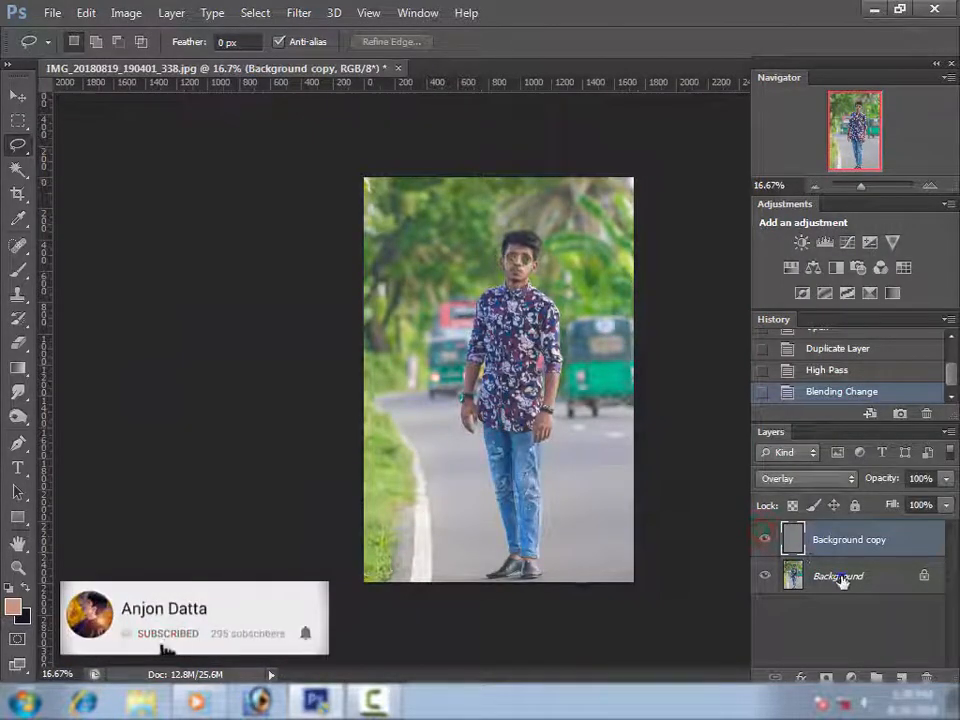
Step: Convert the Background layer to a smart object and merge all visible layers into one
right_click(842, 578)
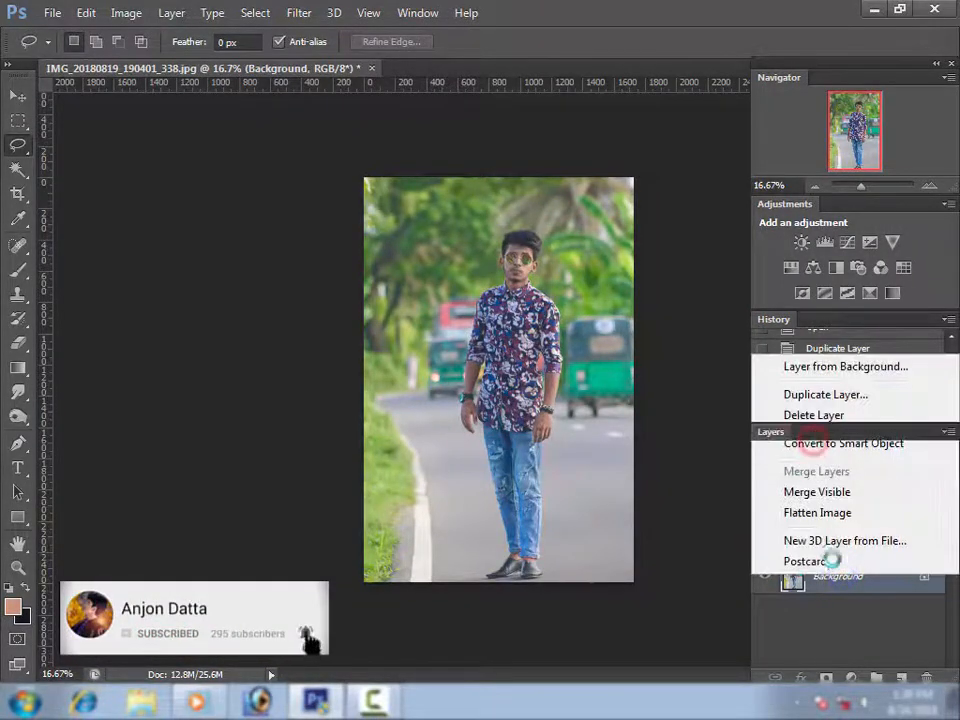
left_click(812, 447)
right_click(838, 574)
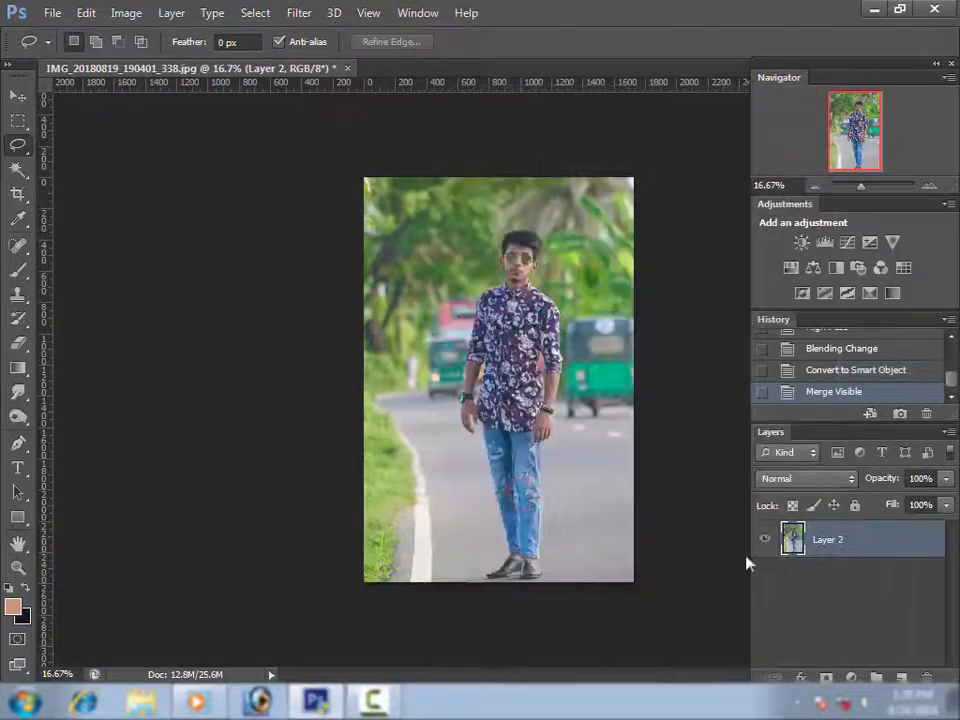
Step: Apply a Shadows/Highlights adjustment to the merged layer with Shadows at about 28% and Highlights at 0%
scroll(520, 365, "down", 2)
scroll(520, 365, "up", 3)
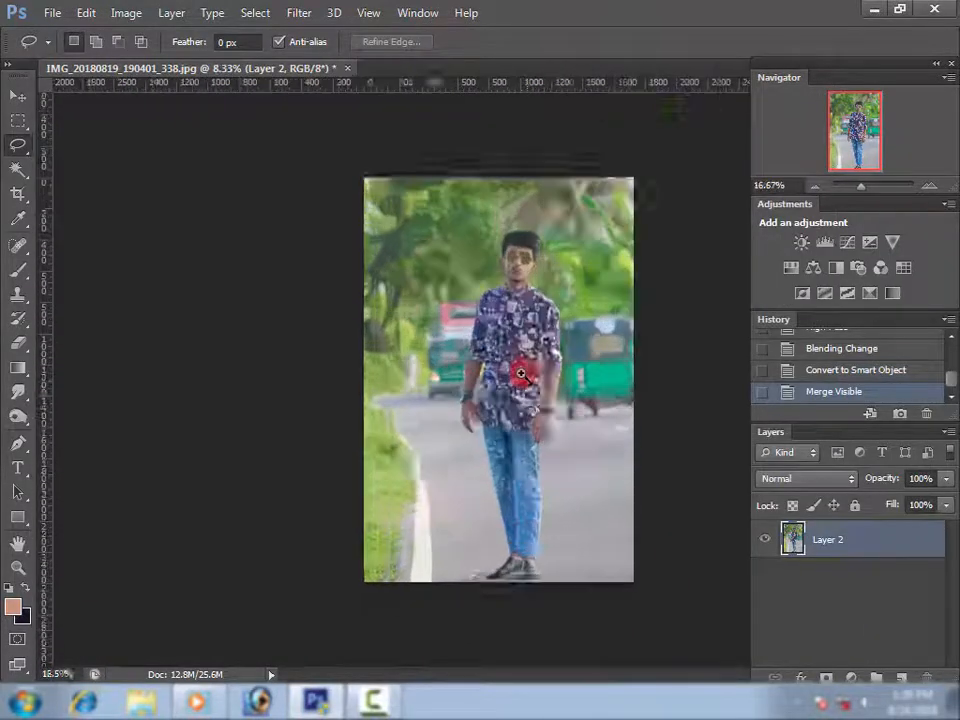
left_click(126, 13)
mouse_move(150, 60)
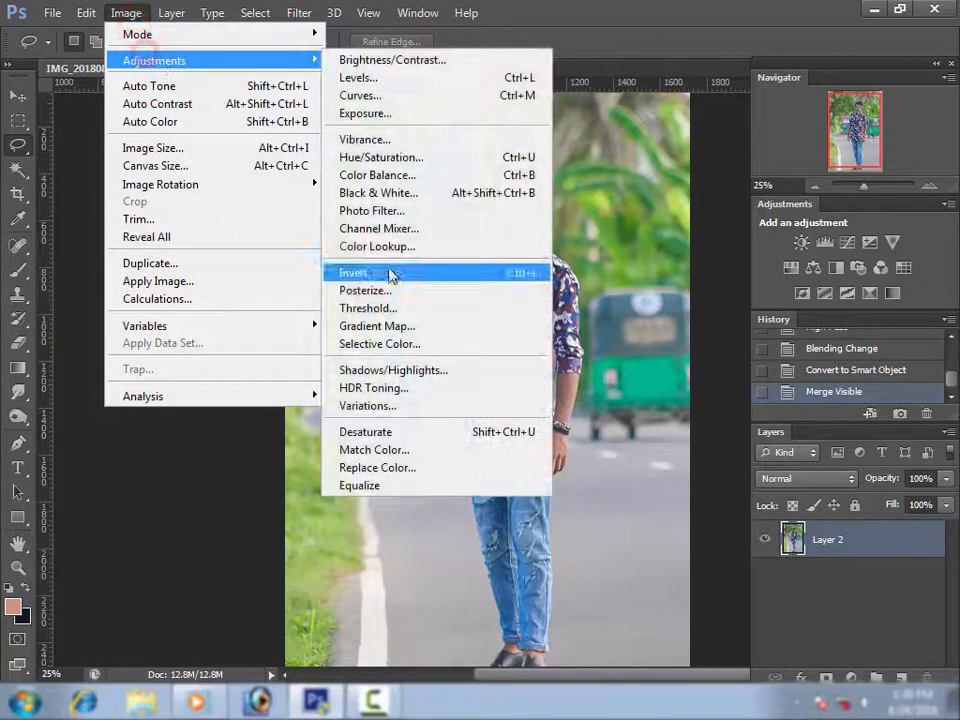
left_click(445, 372)
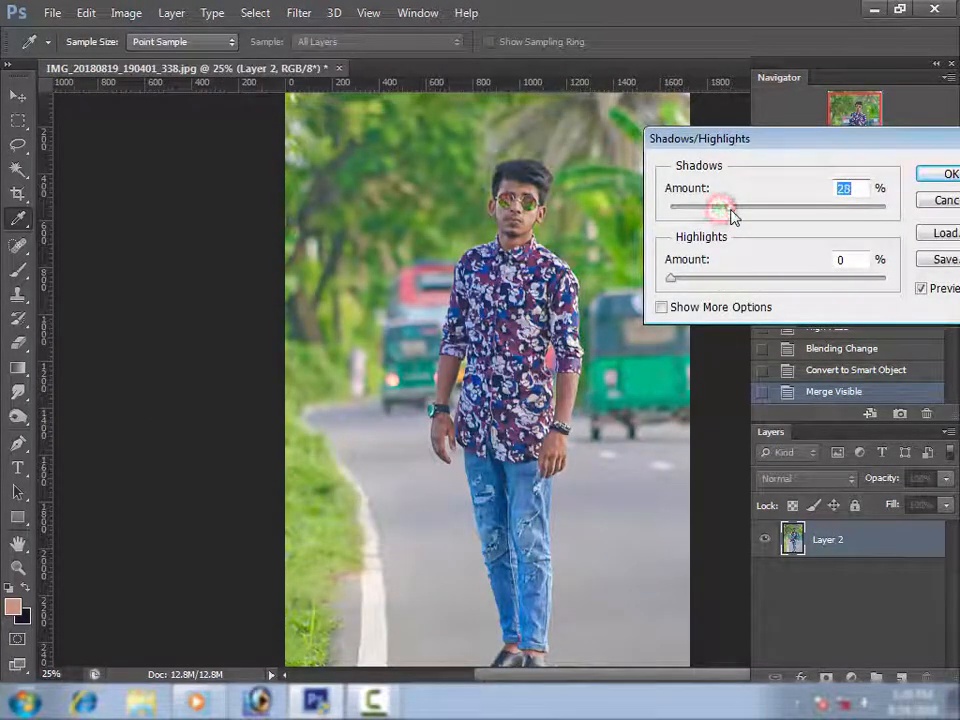
key("Return")
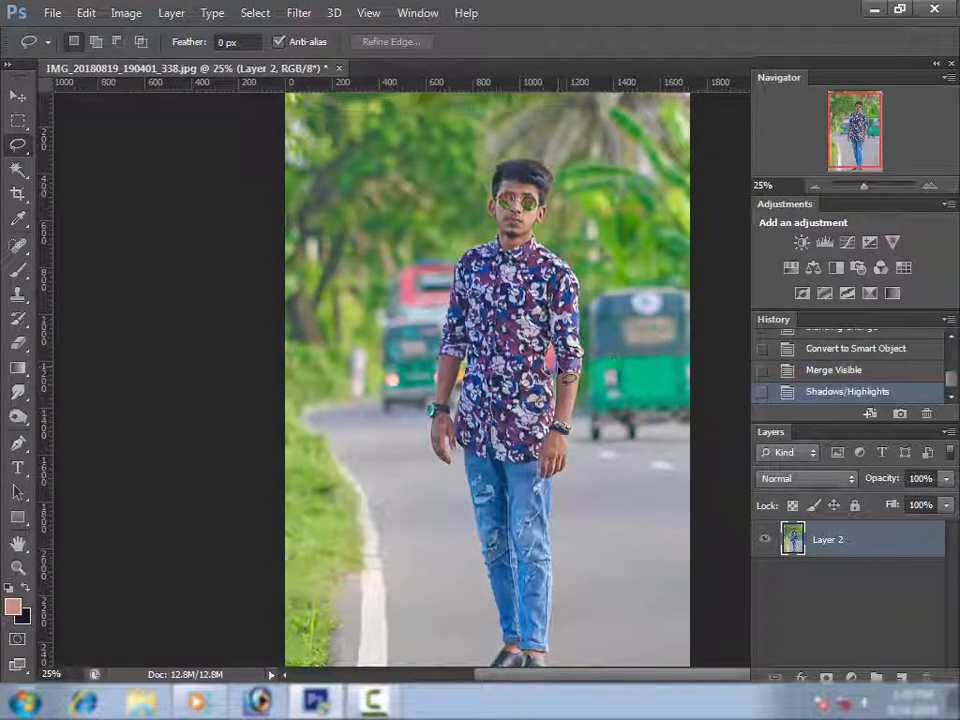
Step: Apply a Levels adjustment to the RGB channel with input levels of 10, 1.09 and 240
key("ctrl+minus")
left_click(126, 13)
mouse_move(140, 60)
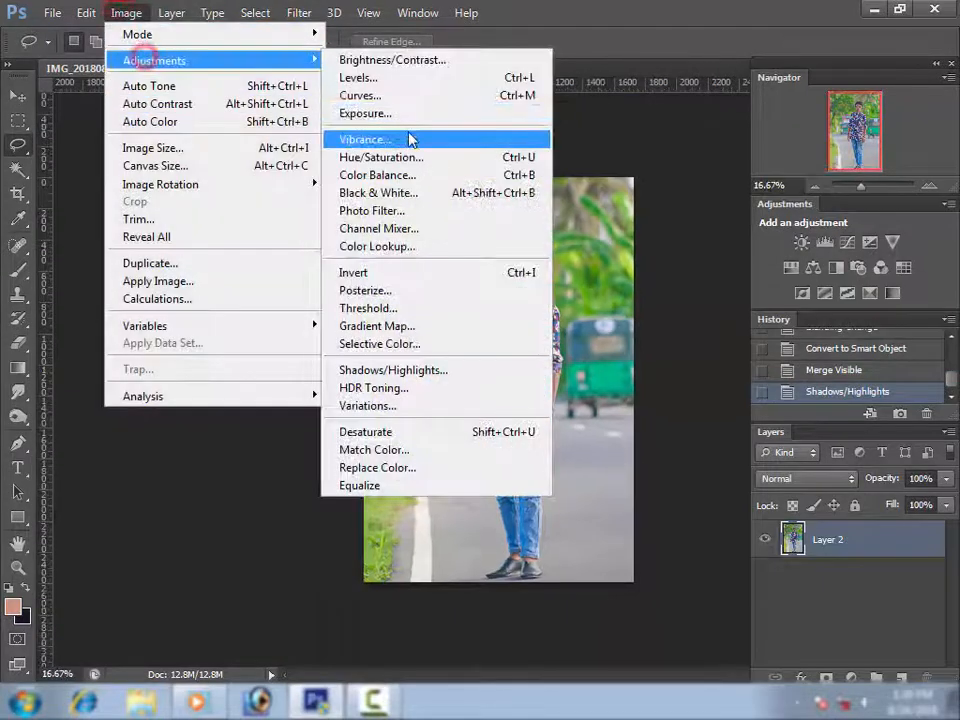
left_click(440, 84)
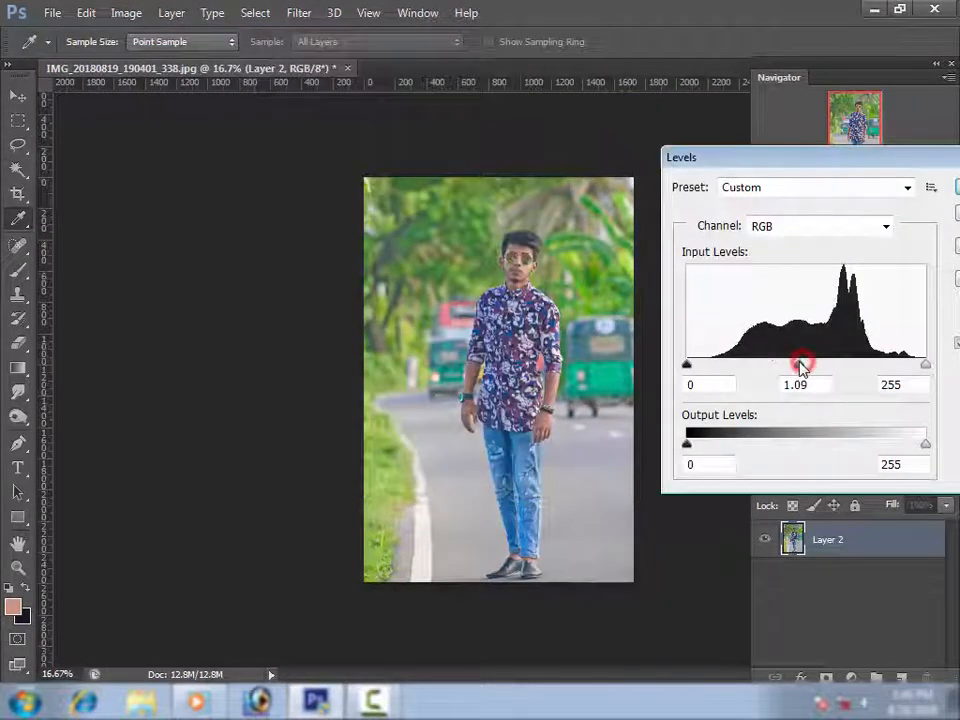
left_click_drag(919, 366, 911, 366)
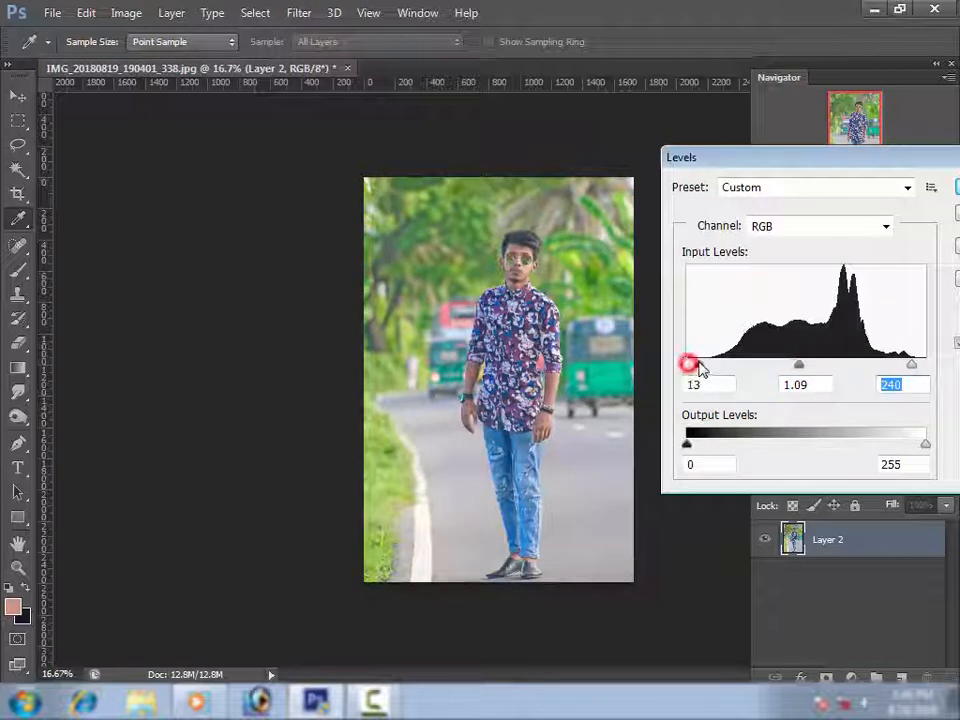
mouse_move(699, 369)
left_mouse_down()
mouse_move(713, 369)
mouse_move(703, 370)
left_mouse_up()
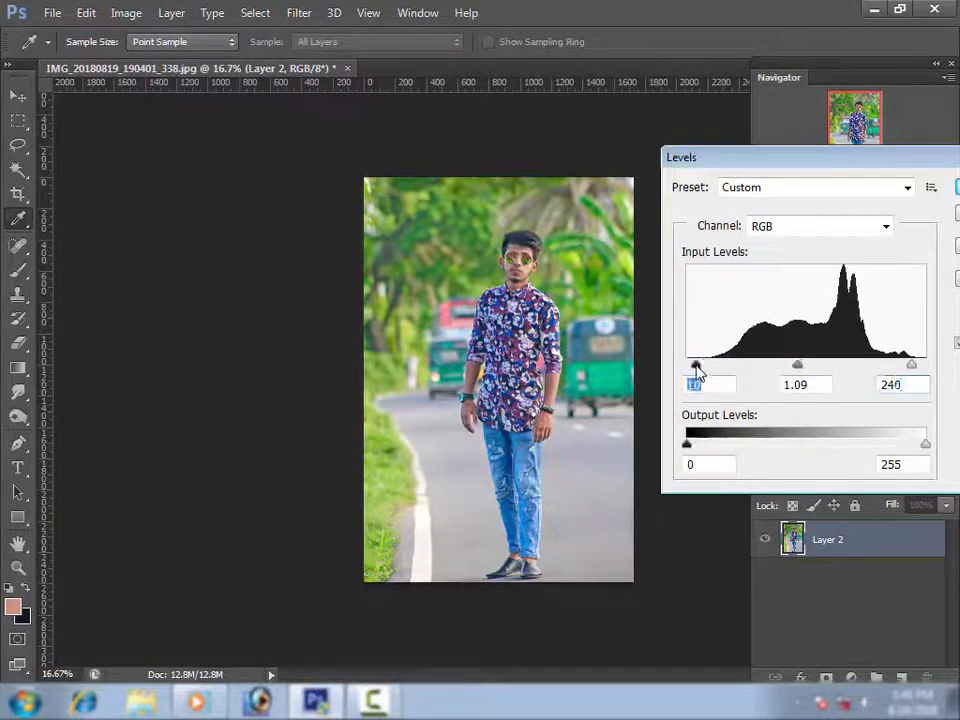
left_click_drag(786, 157, 718, 160)
left_click(910, 188)
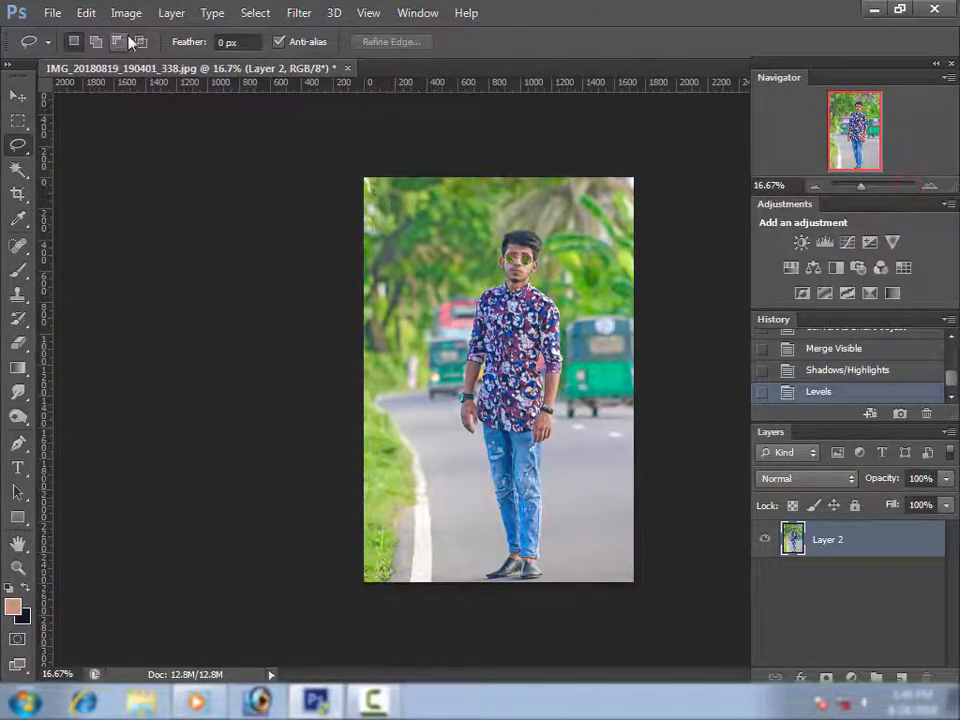
Step: Start a Selective Color adjustment and slightly increase the Black amount for the Blacks
left_click(126, 12)
mouse_move(160, 60)
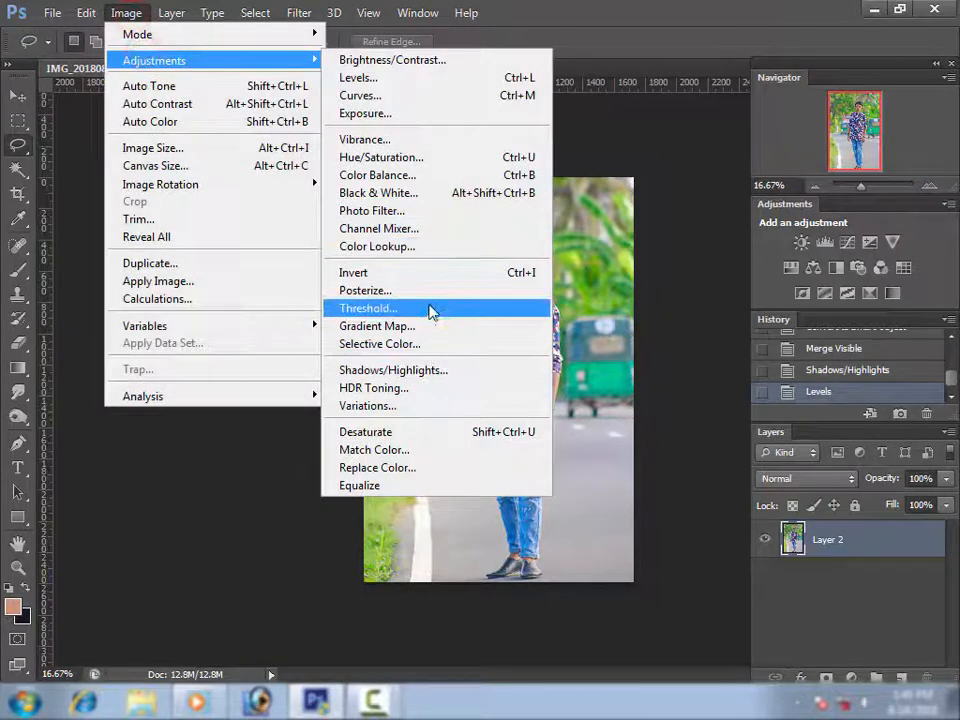
left_click(424, 343)
left_click(765, 211)
left_click(755, 374)
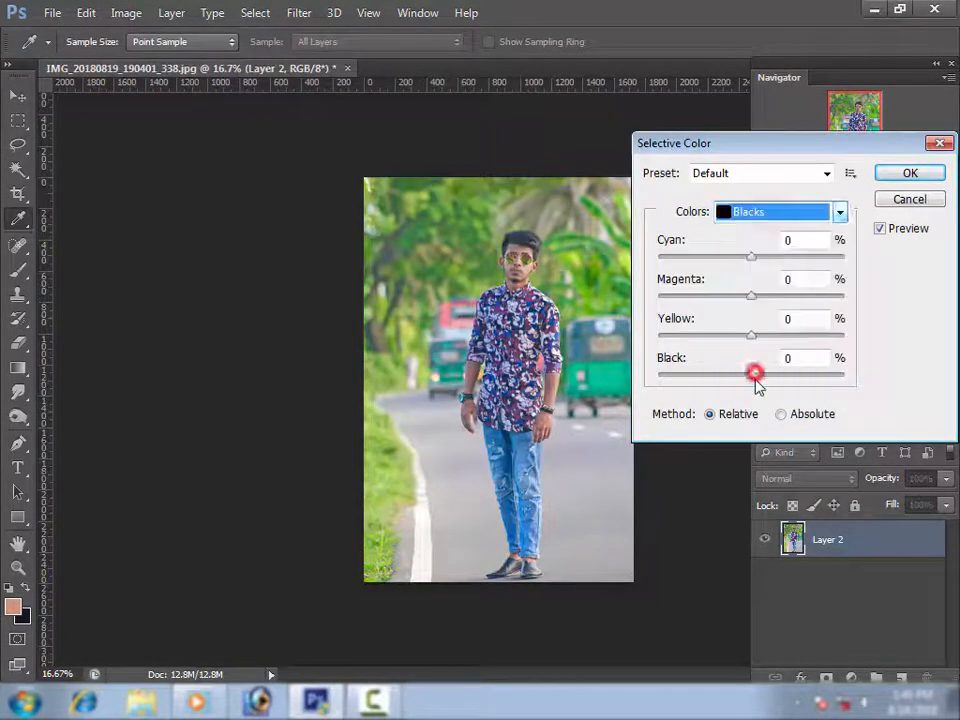
left_click_drag(755, 374, 762, 377)
Step: Set the Black amount to +19% for the Yellows and adjust the Black amount for the Reds in Selective Color
left_click(765, 212)
left_click(771, 253)
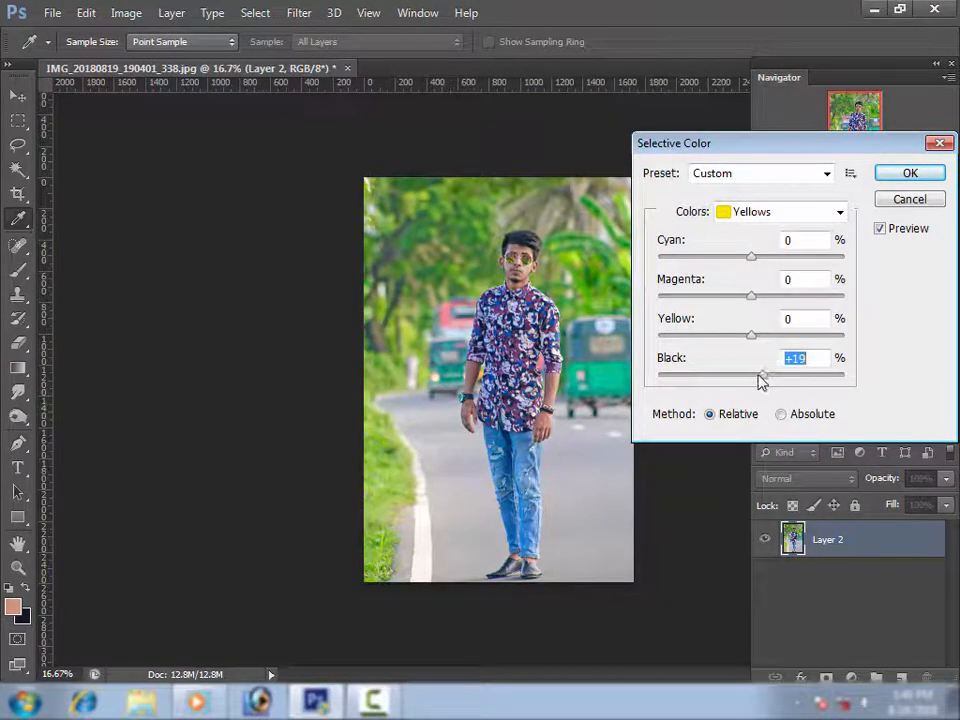
left_click(765, 211)
left_click(756, 232)
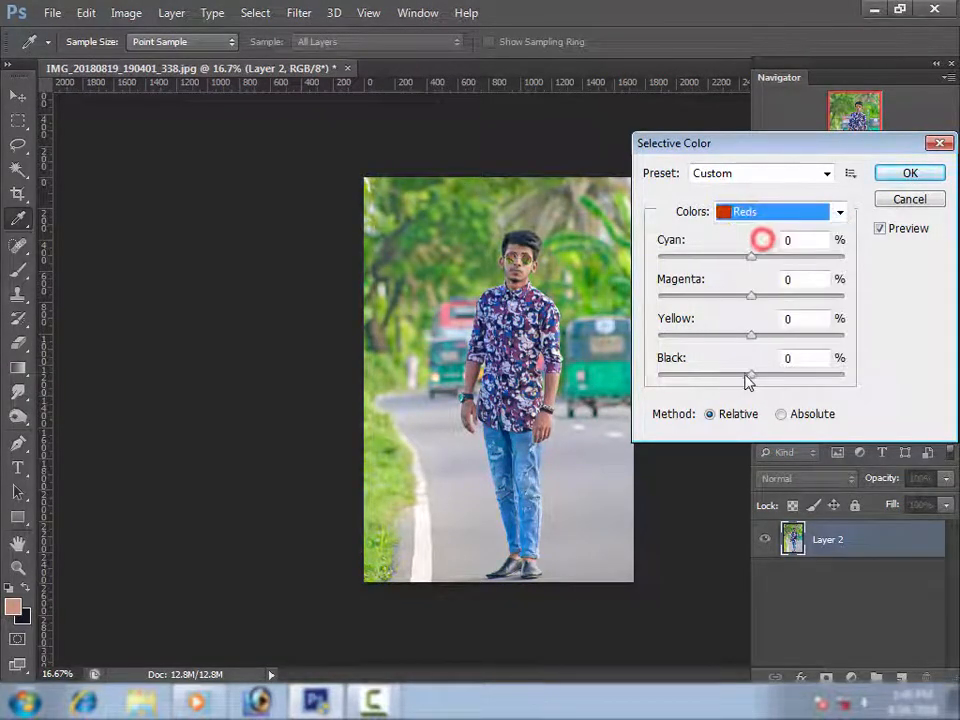
left_click(745, 376)
Step: Set the Black amount for the Whites to about +13% in Selective Color
left_click(763, 213)
left_click(760, 338)
left_click_drag(752, 375, 760, 377)
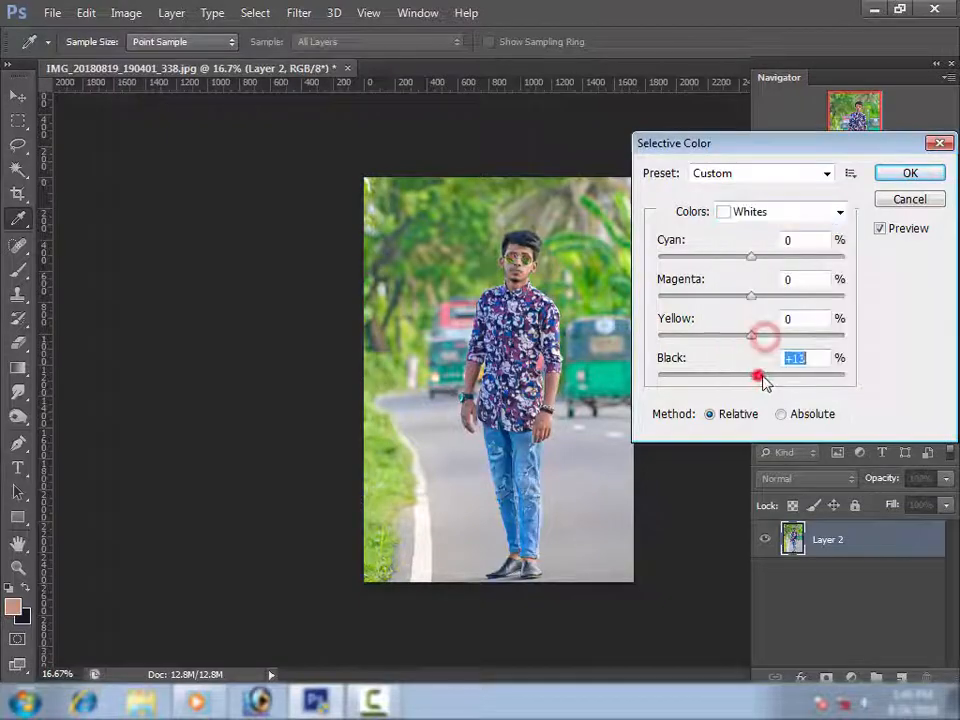
Step: Apply the Selective Color adjustment to the photo
key("Return")
key("l")
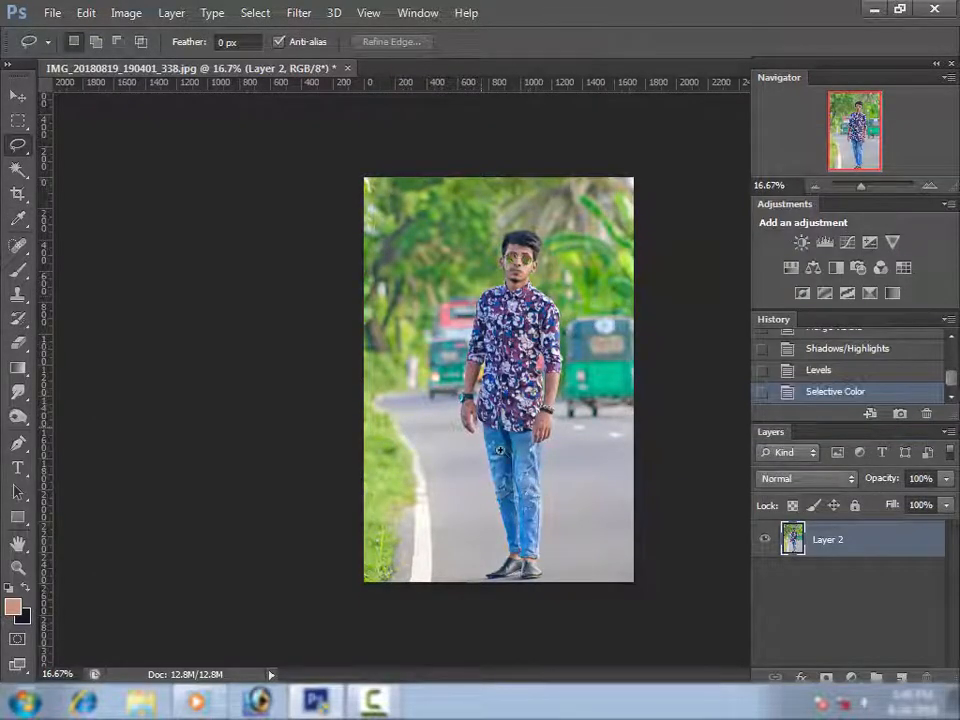
Step: Start a Pen path at the sole of the man's front shoe and trace up the shoe's edge, ankle and jeans cuff
scroll(500, 452, "up", 4)
left_click_drag(514, 458, 517, 210)
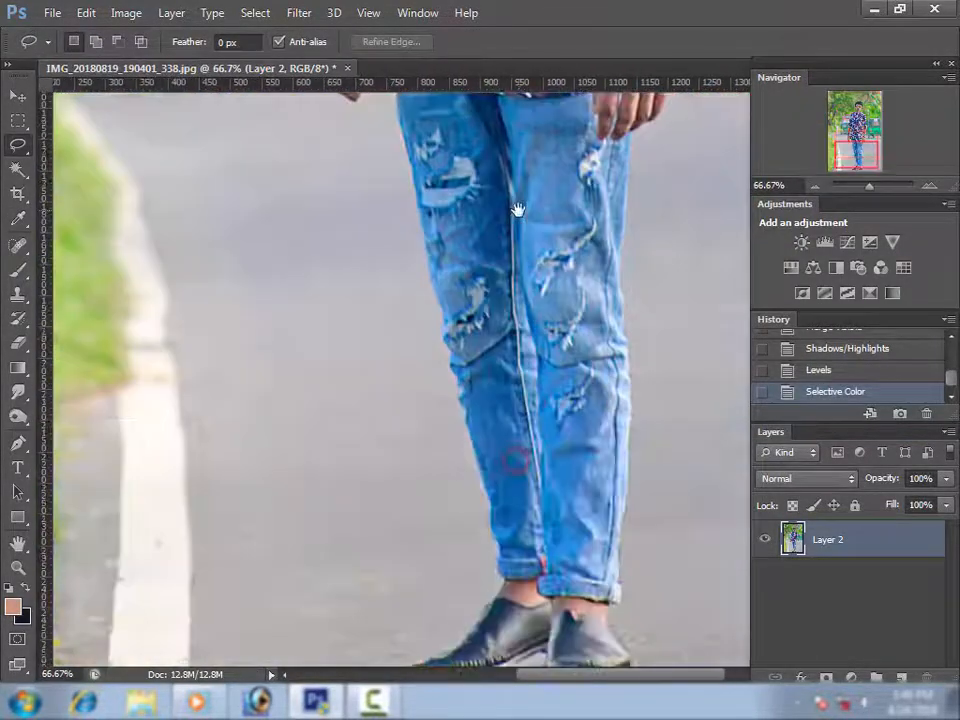
left_click_drag(626, 500, 570, 303)
scroll(557, 478, "up", 2)
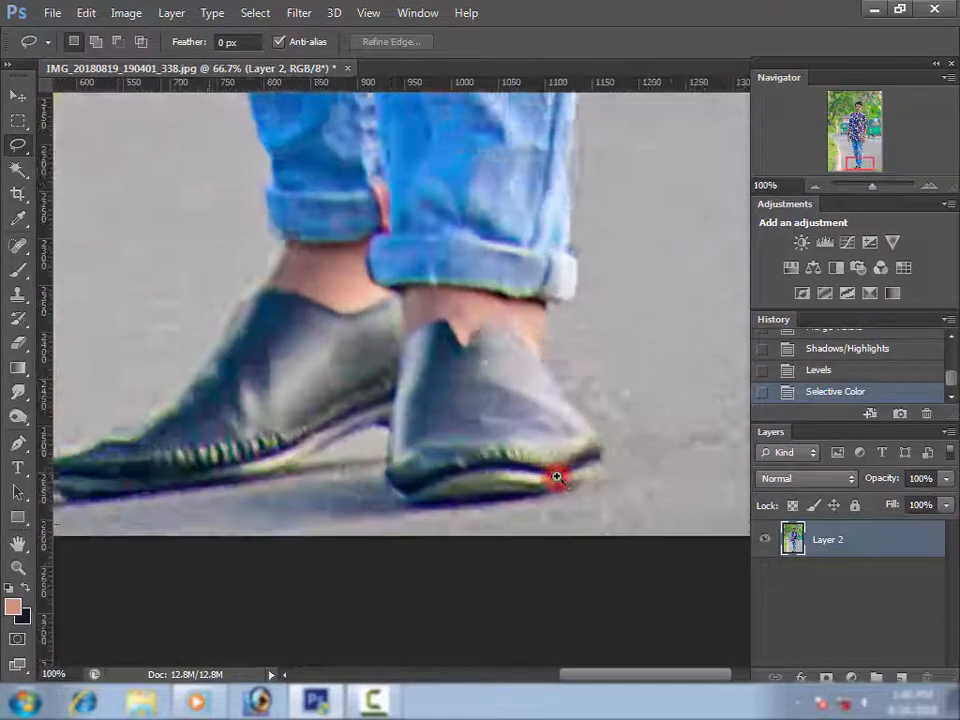
key("p")
left_click(525, 505)
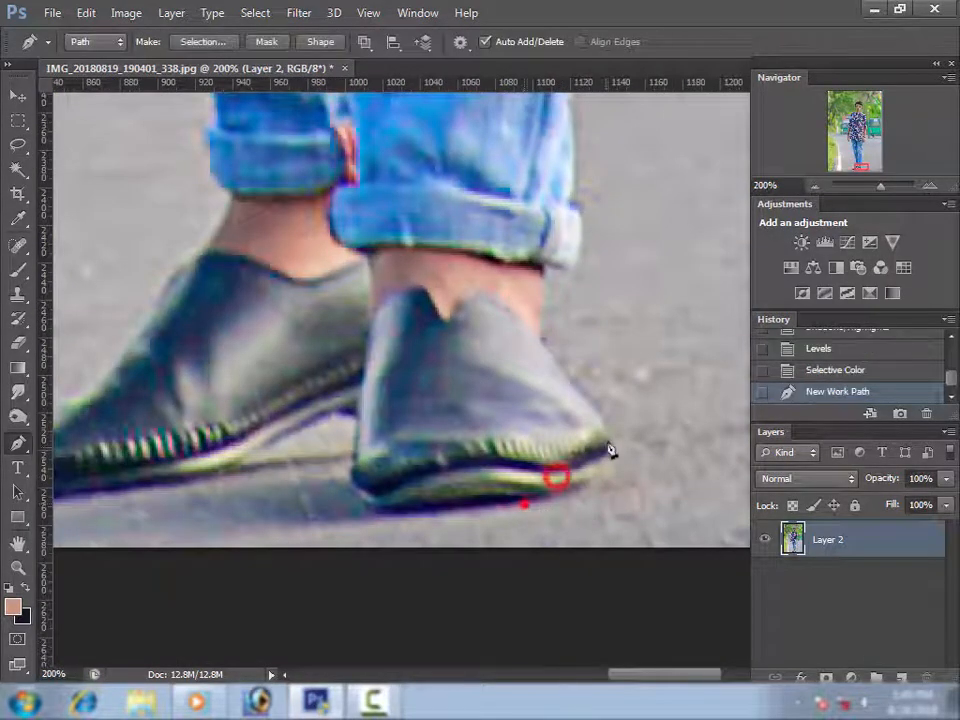
left_click_drag(597, 415, 541, 351)
left_click(597, 415, "alt")
left_click(549, 360)
left_click(540, 342)
left_click(550, 270)
left_click(568, 271)
Step: Continue the Pen path up the outer edge of the jeans from the cuff to just above the knee
left_click_drag(606, 238, 558, 427)
left_click(521, 396)
left_click(521, 390)
mouse_move(539, 289)
left_mouse_down()
mouse_move(525, 431)
mouse_move(508, 396)
mouse_move(541, 275)
left_mouse_up()
left_click(536, 253)
left_click_drag(557, 161, 529, 519)
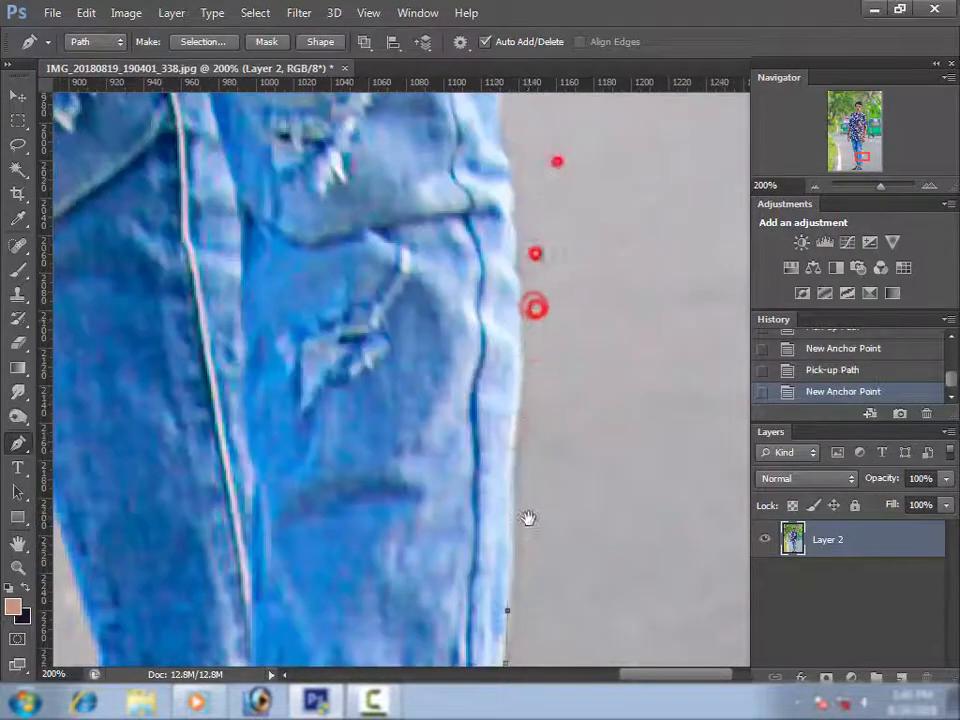
left_click_drag(519, 401, 524, 522)
left_click(520, 321)
left_click_drag(517, 510, 505, 397)
left_click(517, 510, "alt")
left_click_drag(502, 379, 486, 350)
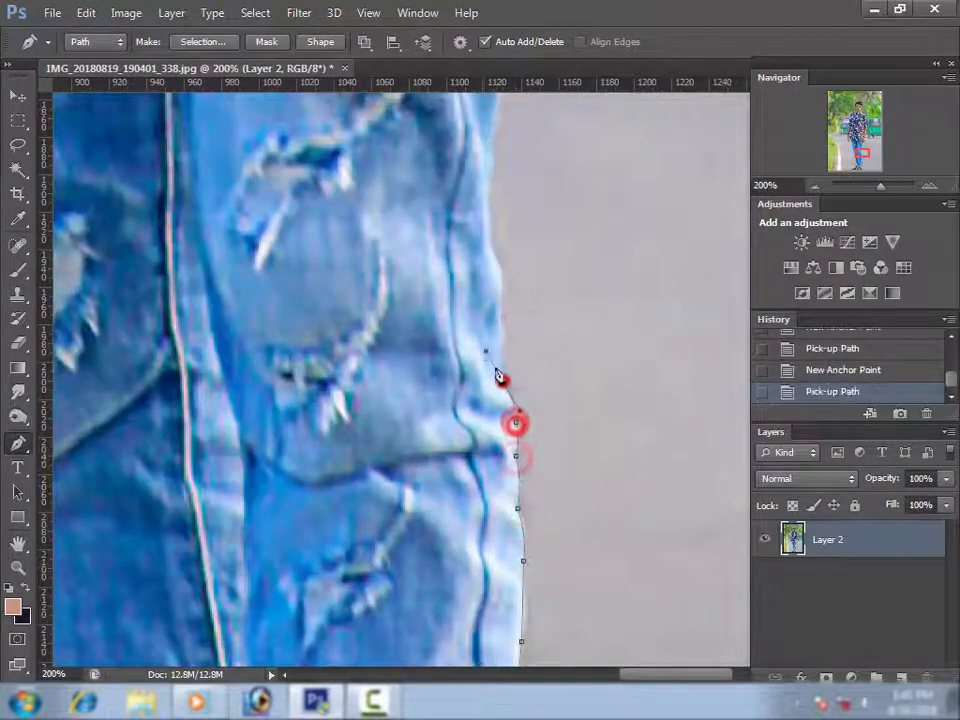
Step: Extend the Pen path along the outer thigh of the jeans toward the hand
left_click(498, 298)
left_click_drag(493, 221, 486, 471)
left_click_drag(483, 491, 492, 388)
scroll(493, 348, "up", 3)
left_click(476, 369)
left_click(476, 369, "alt")
left_click(493, 381)
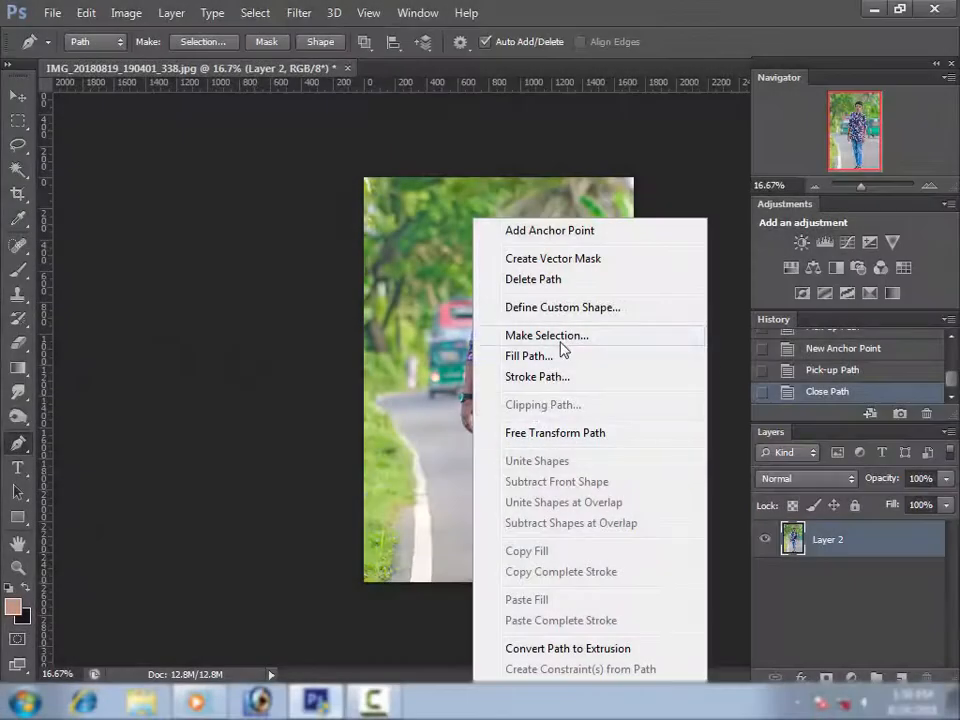
Step: Convert the closed path around the man into a selection and add it to Layer 2 as a layer mask
left_click(560, 340)
key("Return")
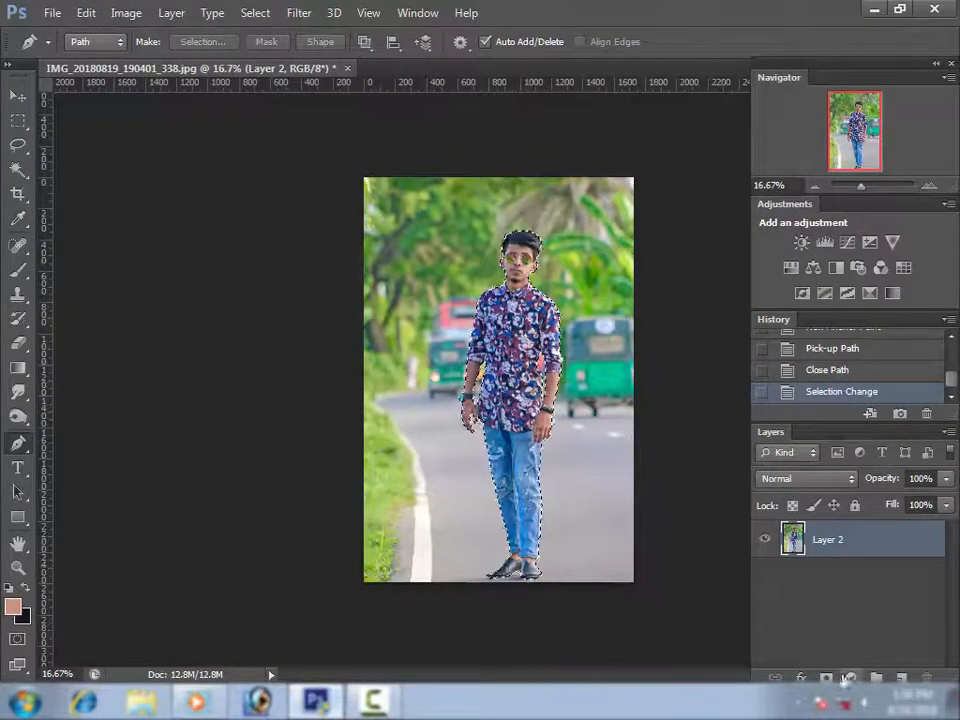
left_click(826, 678)
Step: Open Refine Mask for Layer 2's mask and brush around the hair outline with a size 12 refine brush
left_click(522, 233, "ctrl")
left_click(522, 233, "ctrl")
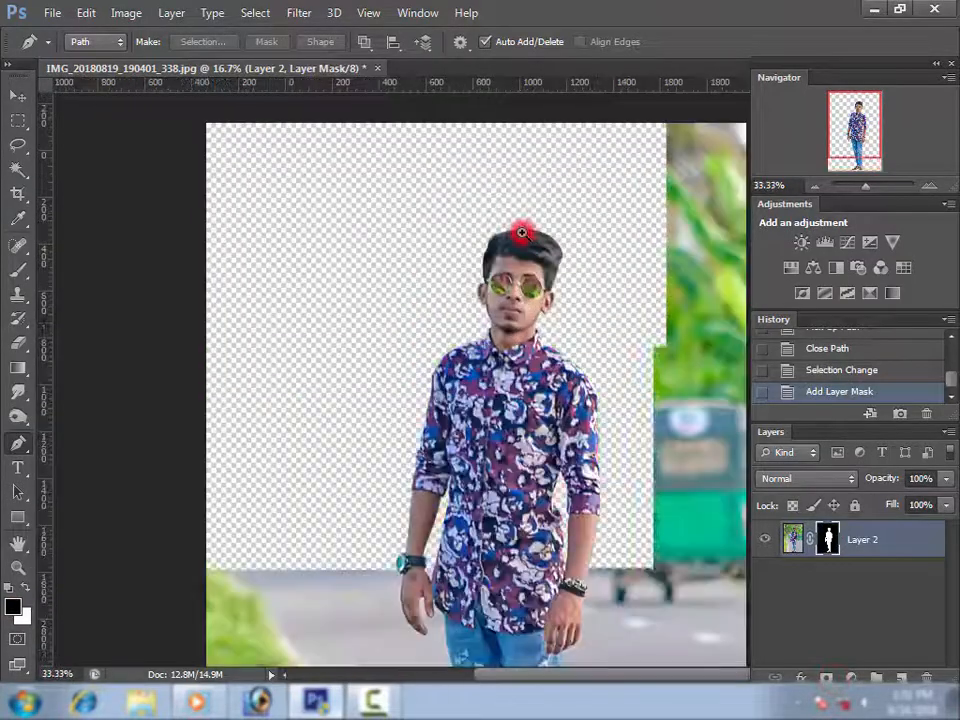
left_click(521, 232, "ctrl")
left_click(521, 232, "ctrl")
left_click(580, 323, "ctrl")
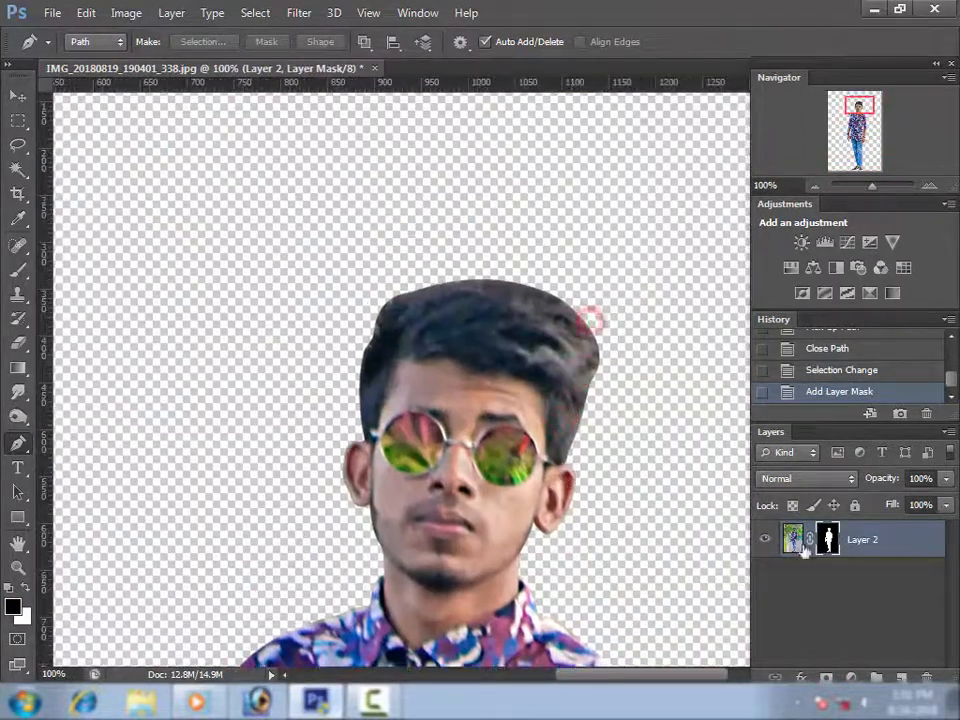
right_click(828, 545)
right_click(826, 540)
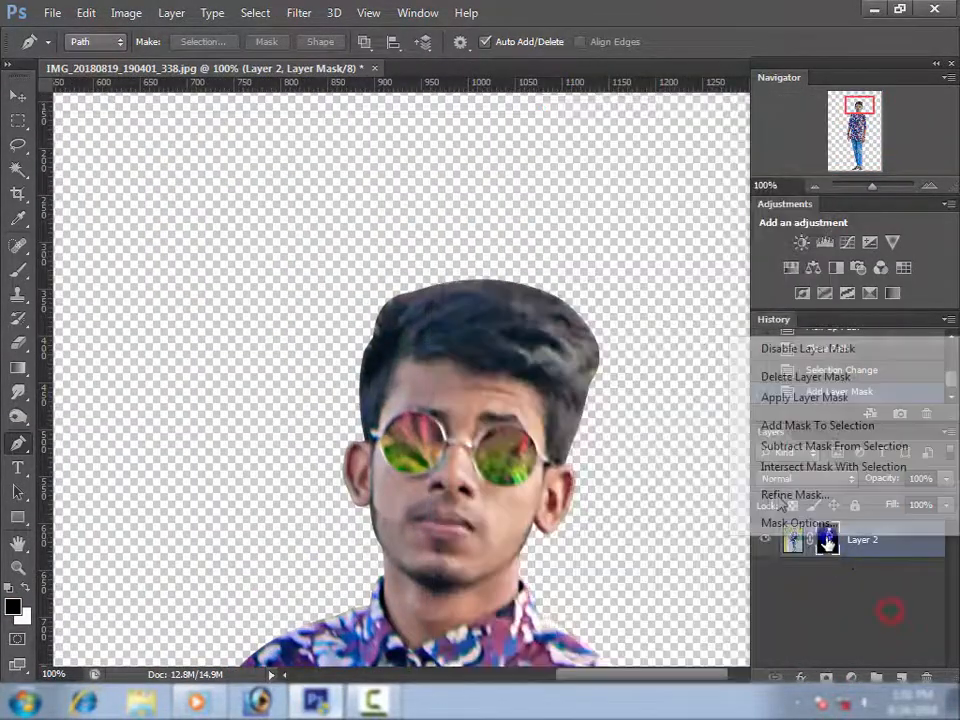
left_click(778, 495)
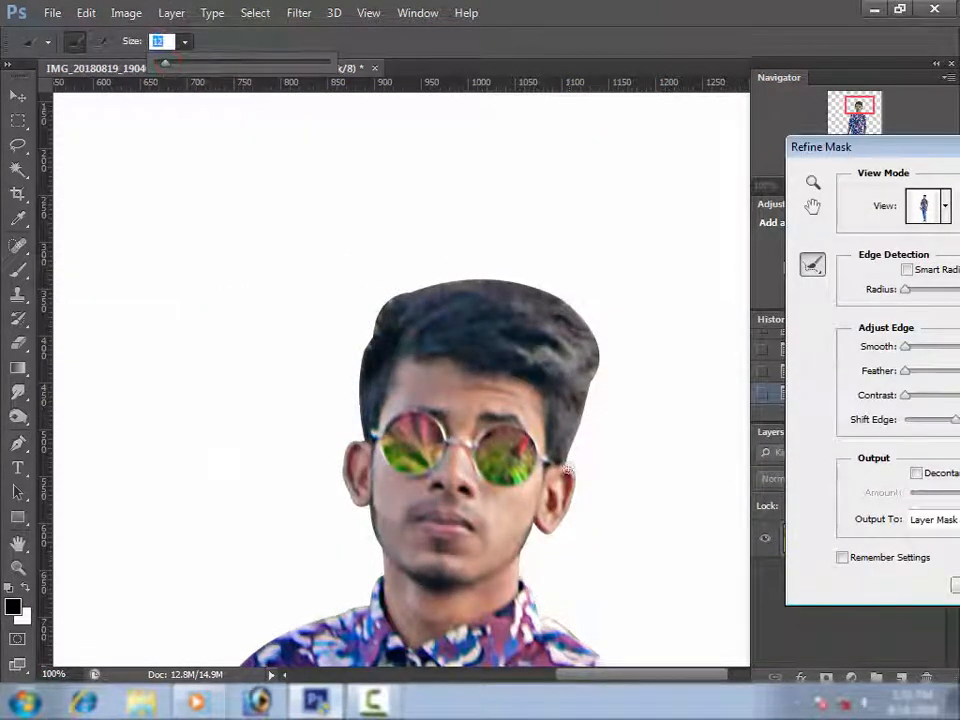
left_click(569, 457)
left_click_drag(594, 393, 608, 349)
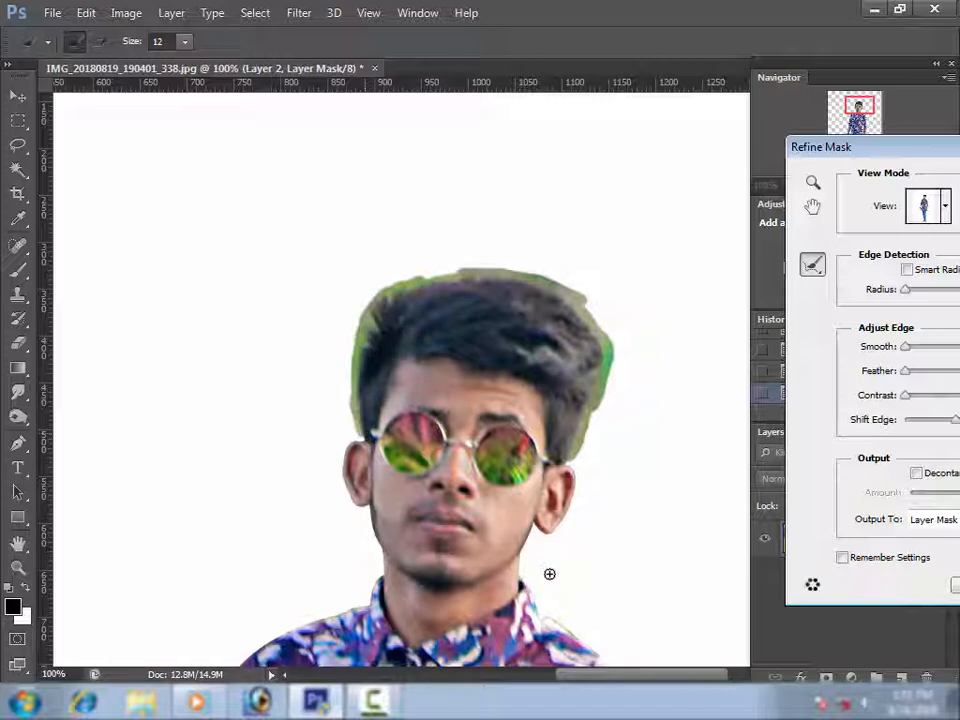
Step: Set the refine brush size to 10 and refine the mask where the hair meets both ears
left_click(354, 457, "ctrl")
left_click(353, 457, "ctrl")
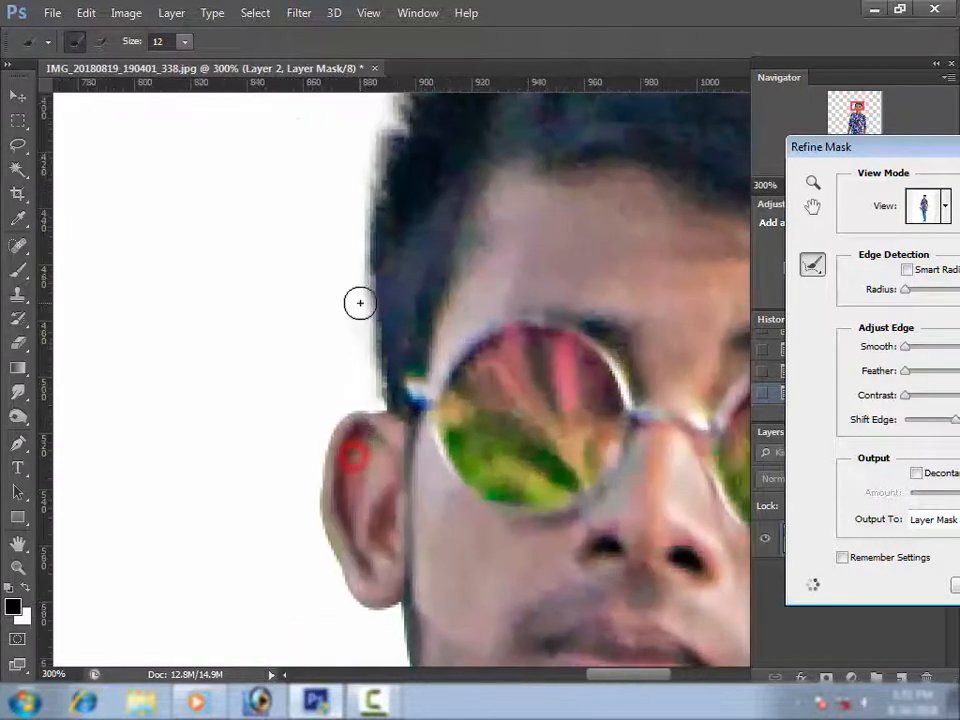
left_click(182, 42)
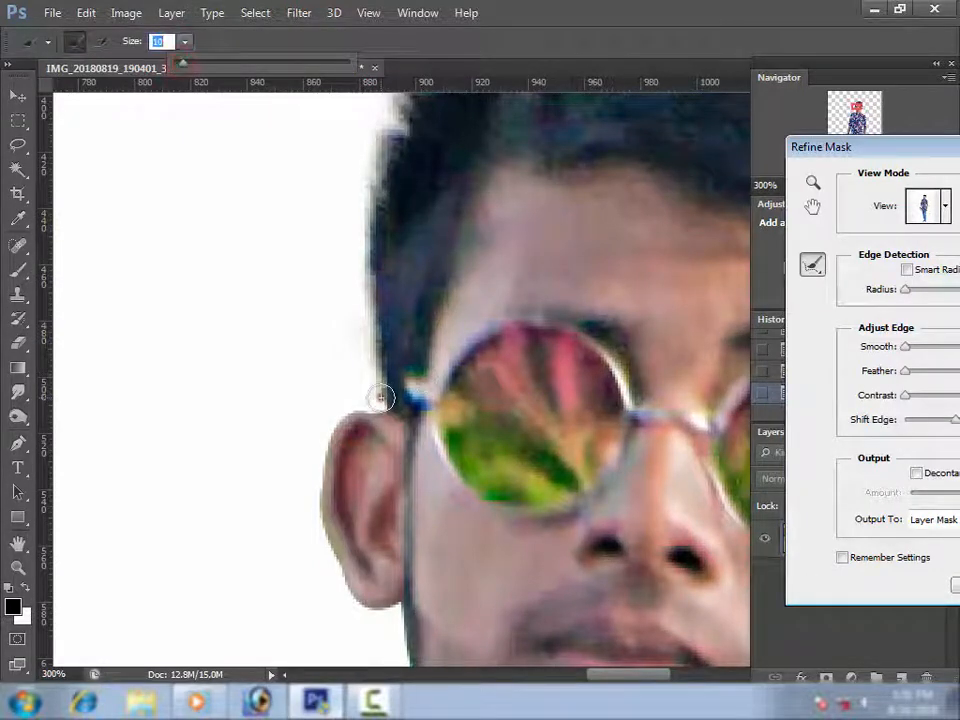
left_click_drag(611, 497, 352, 472)
left_click_drag(716, 447, 718, 450)
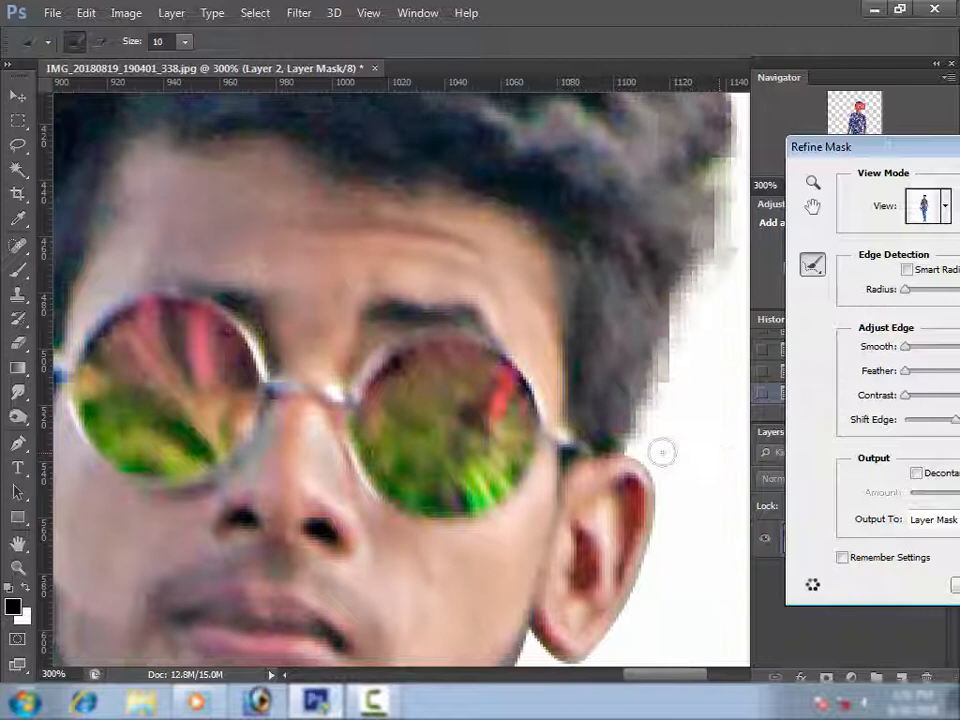
left_click(626, 445)
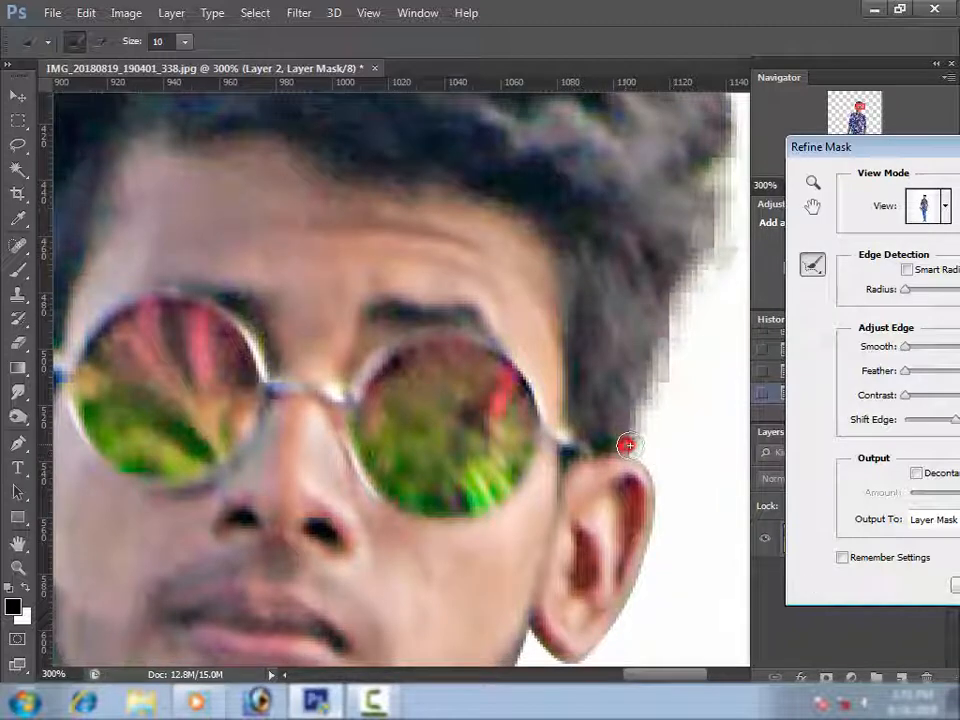
Step: Set the refine brush size to 4, brush the mask edges along both sides of the jaw, and apply Refine Mask
left_click_drag(578, 607, 577, 340)
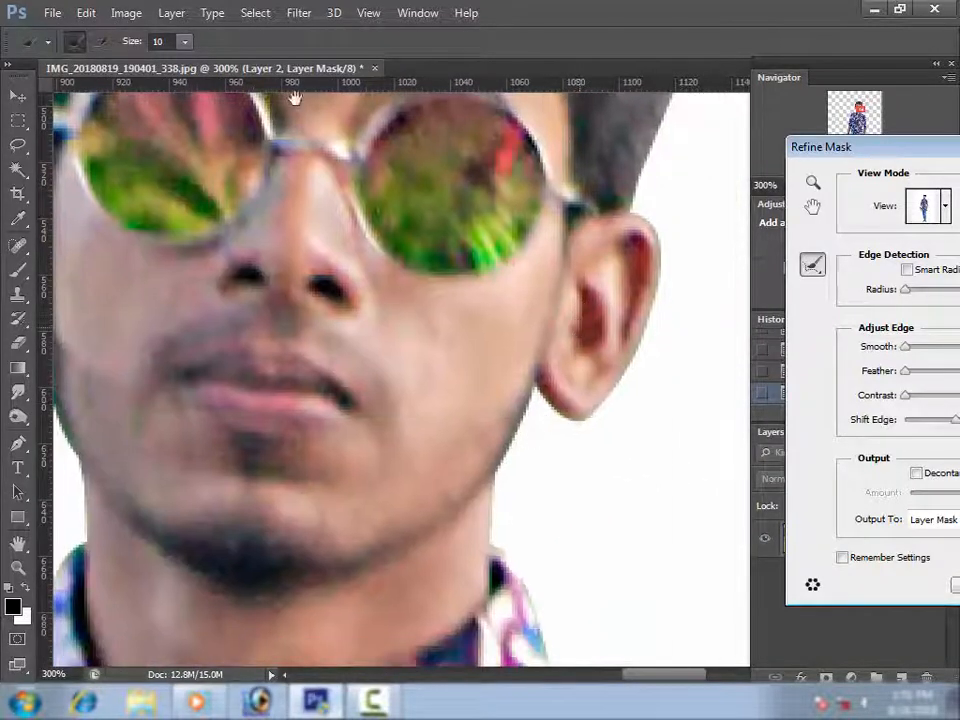
left_click(180, 47)
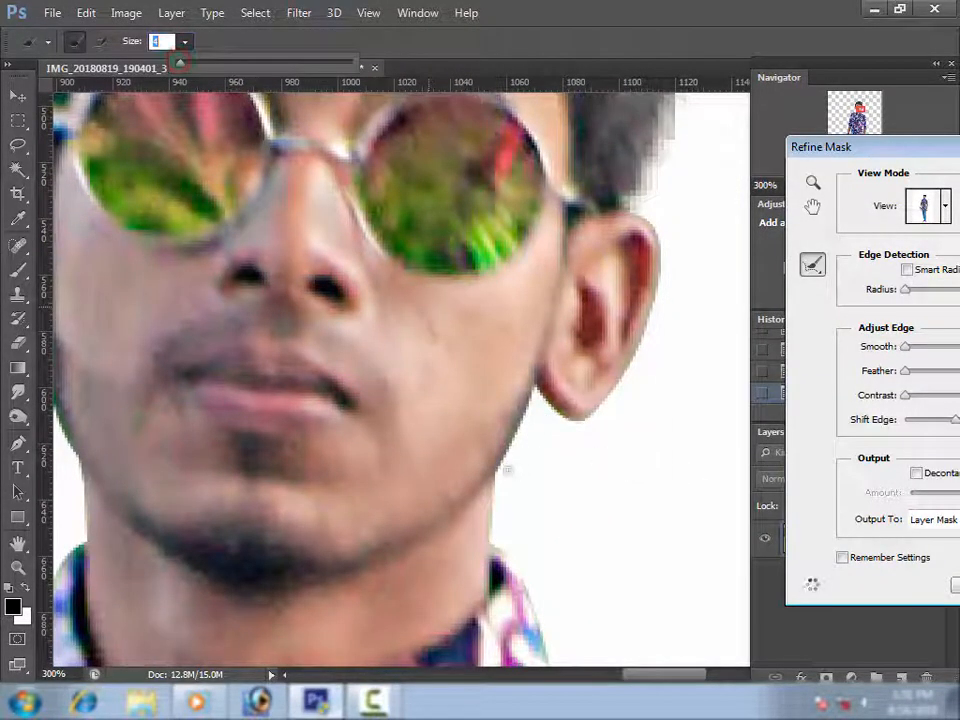
left_click(506, 468)
left_click_drag(513, 449, 502, 469)
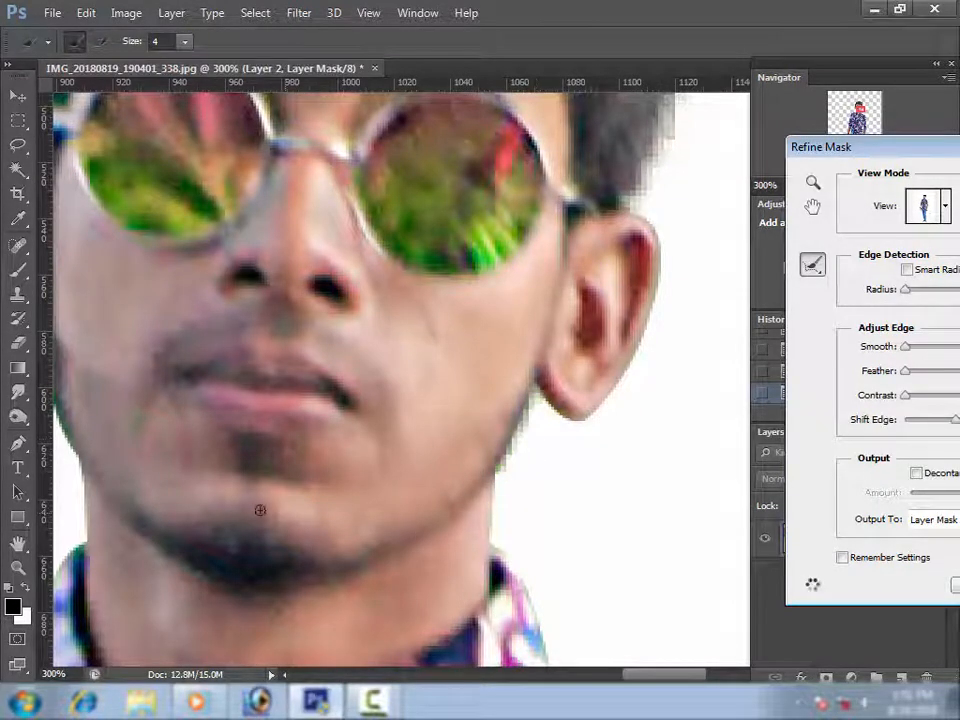
left_click_drag(138, 427, 306, 495)
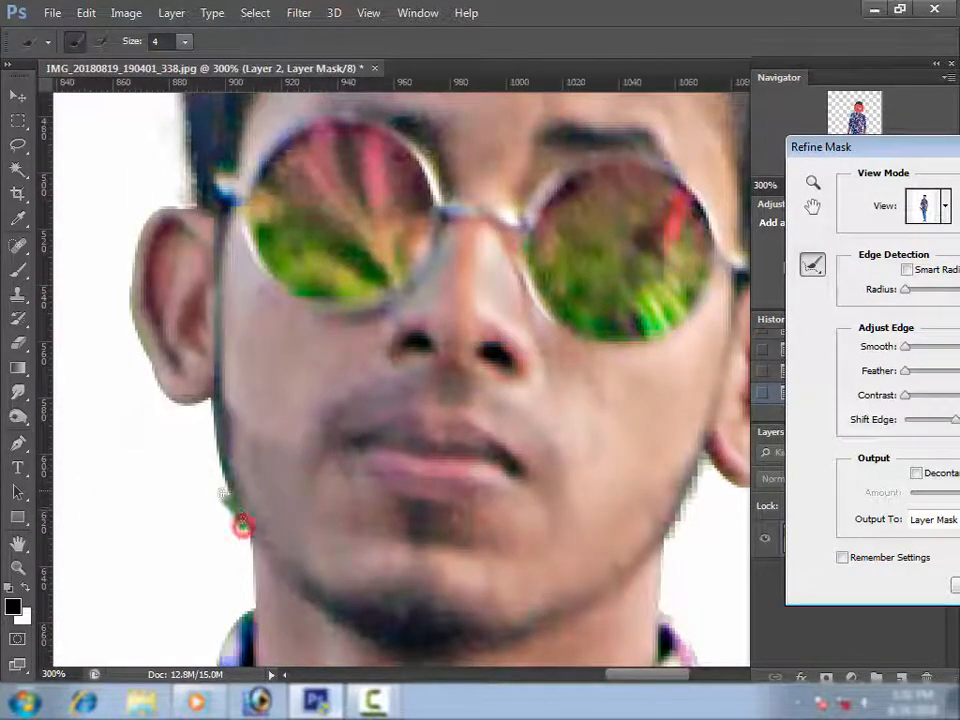
left_click_drag(242, 525, 219, 458)
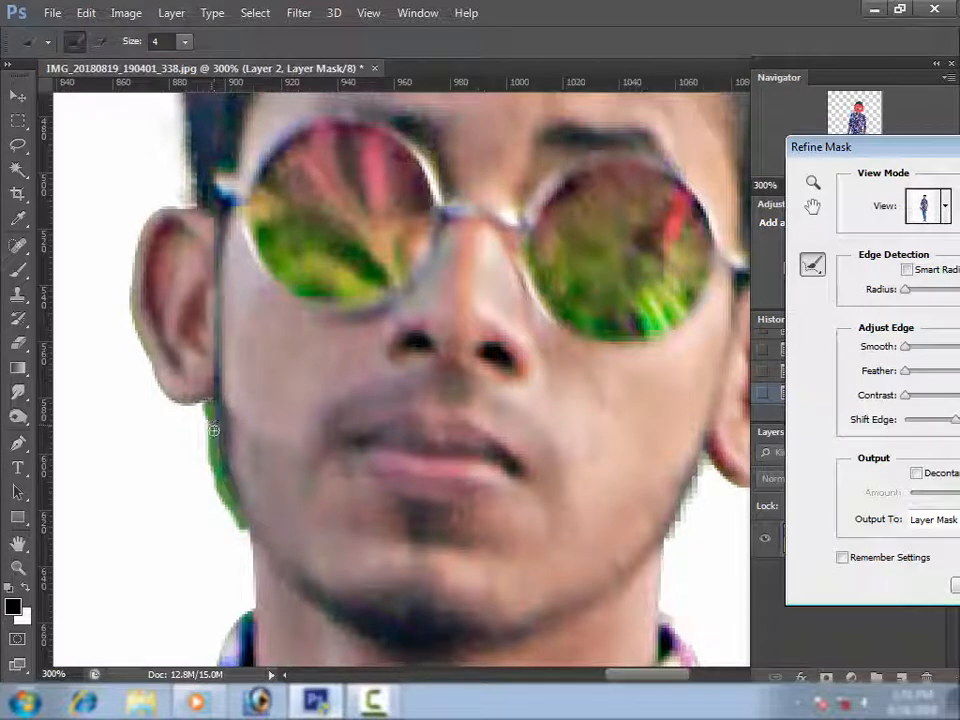
key("Return")
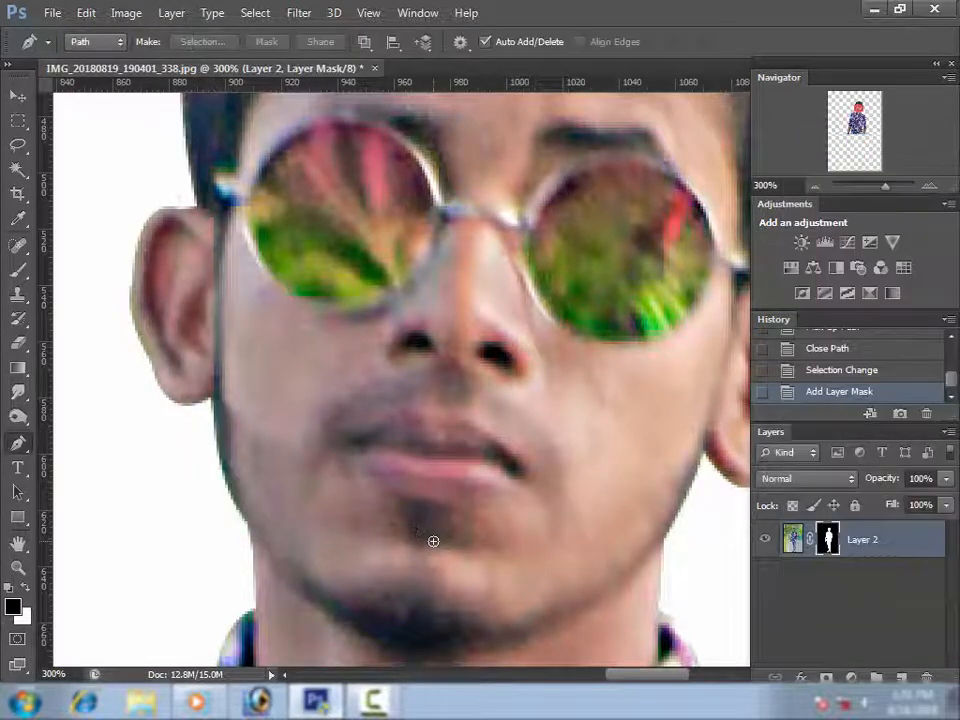
Step: Examine the refined cut-out of the whole figure against the transparent background
left_click(527, 522, "alt")
left_click(527, 521, "alt")
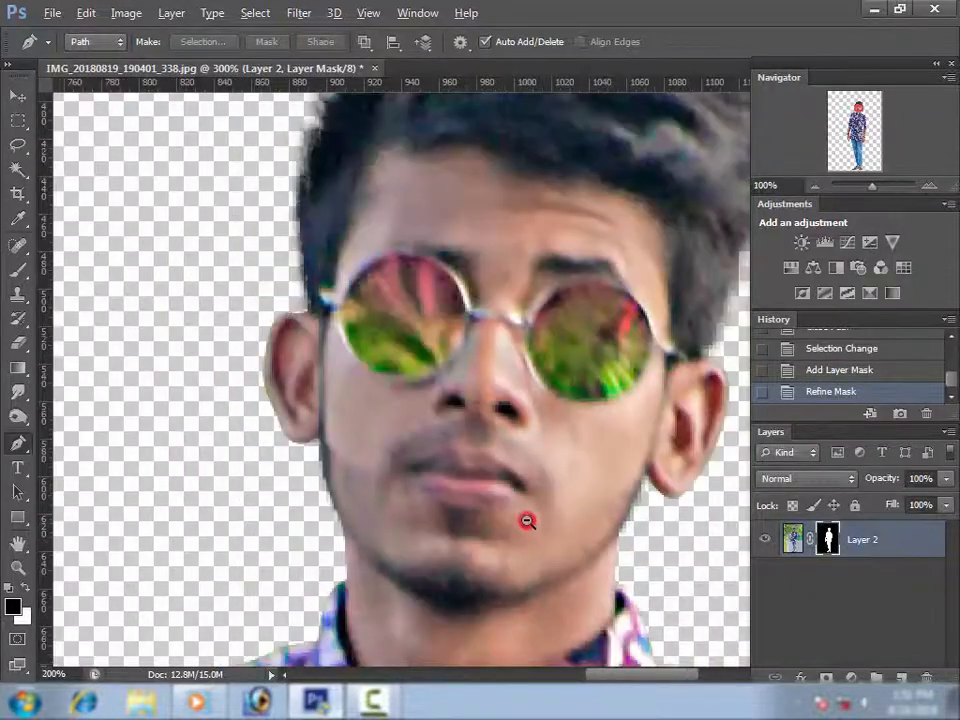
left_click(527, 520, "alt")
left_click(527, 520, "alt")
left_click(527, 520, "alt")
left_click(527, 520, "alt")
scroll(527, 520, "down", 1)
scroll(556, 327, "up", 1)
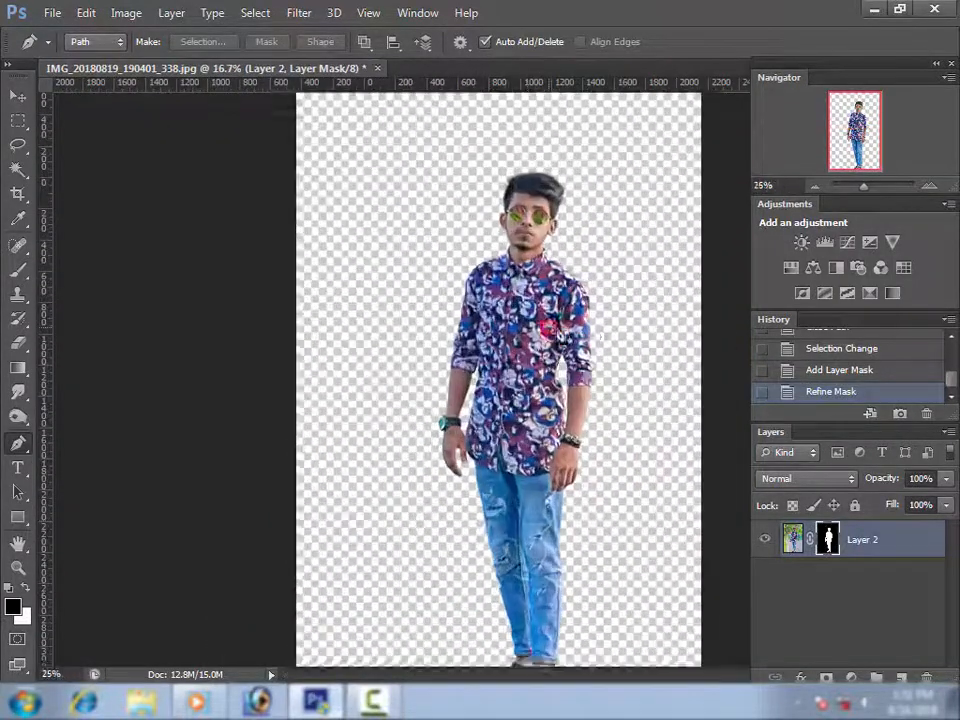
scroll(556, 328, "down", 1)
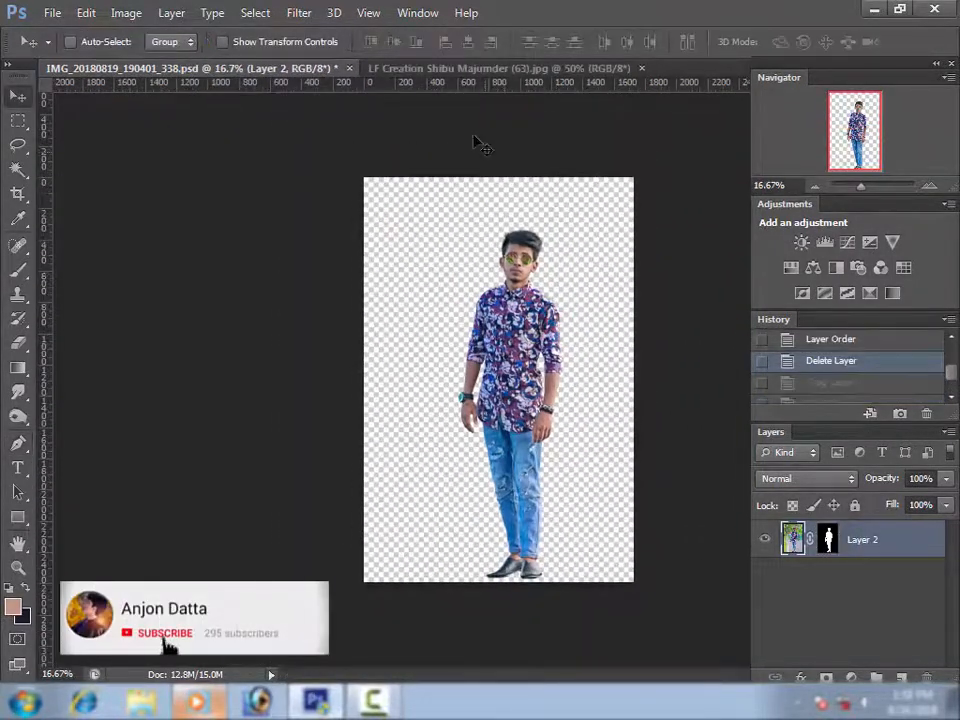
Step: Bring the black car background photo from the other open document into the portrait document as a new layer
left_click(463, 69)
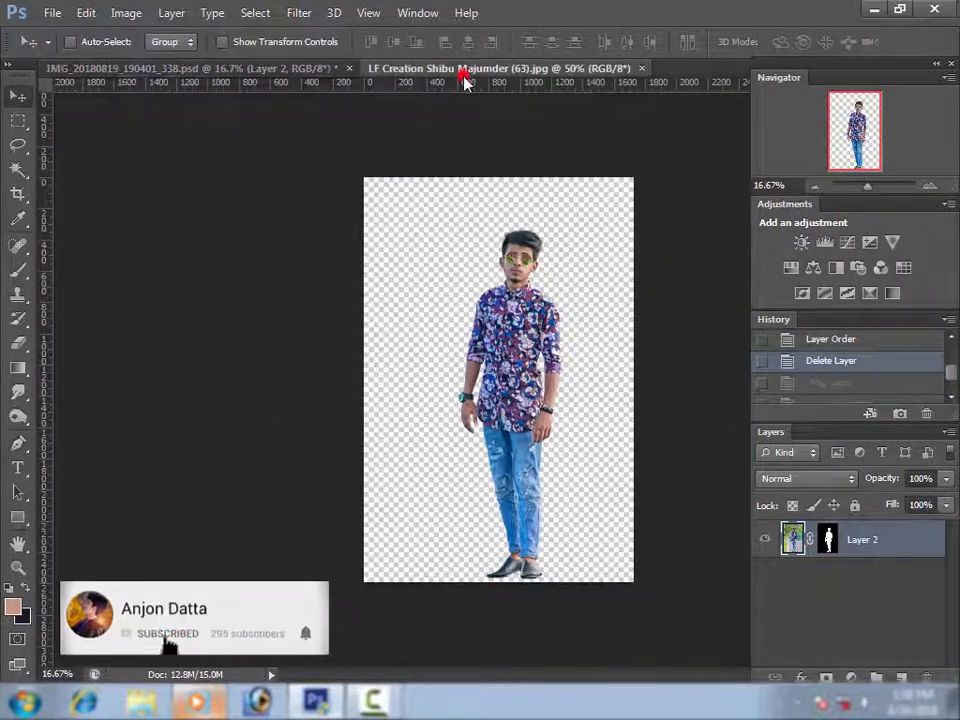
left_click_drag(224, 76, 643, 576)
left_click(583, 402, "alt")
key("ctrl+t")
left_click_drag(605, 541, 592, 522)
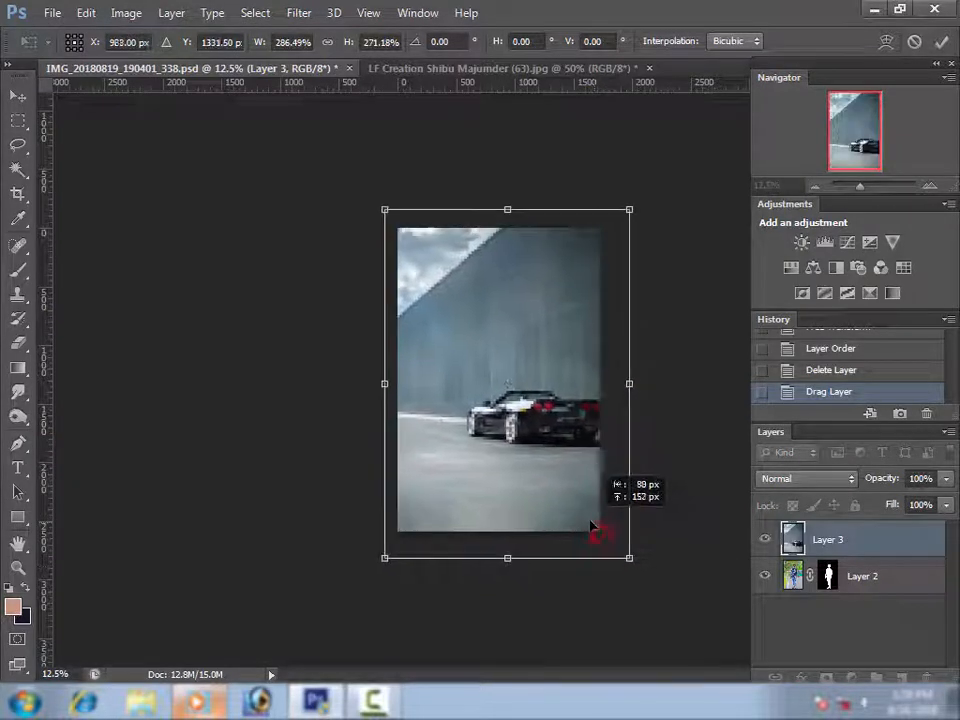
key("Return")
Step: Enlarge the car background to about 347% so it fills the canvas, and move Layer 3 beneath Layer 2
key("ctrl+t")
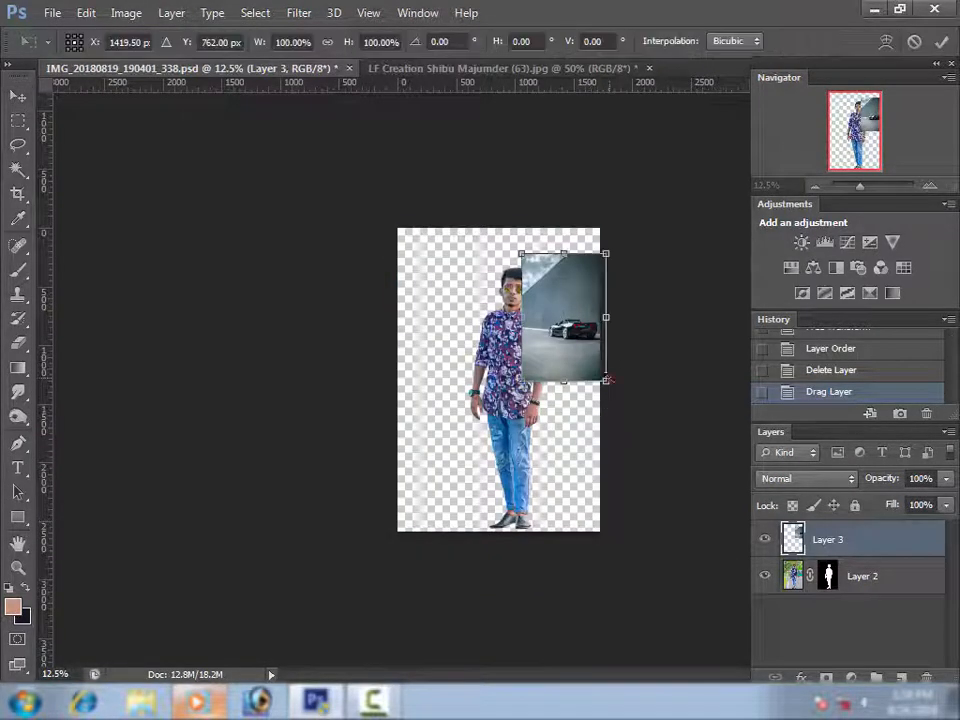
left_click_drag(606, 380, 694, 508)
left_click_drag(649, 454, 596, 506)
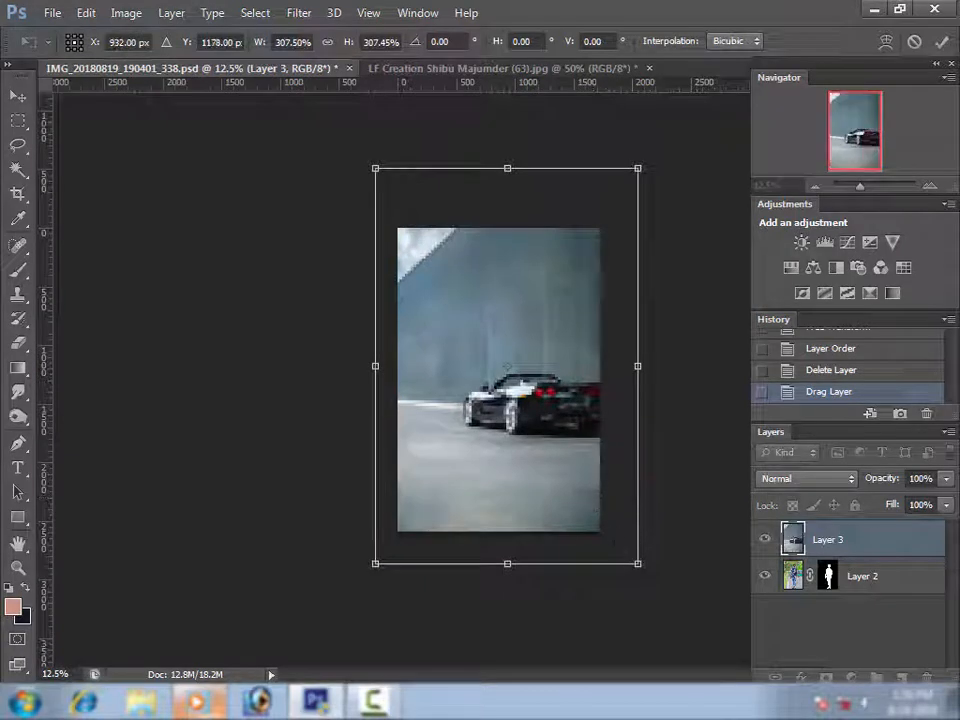
left_click_drag(637, 563, 656, 589)
left_click_drag(617, 510, 619, 514)
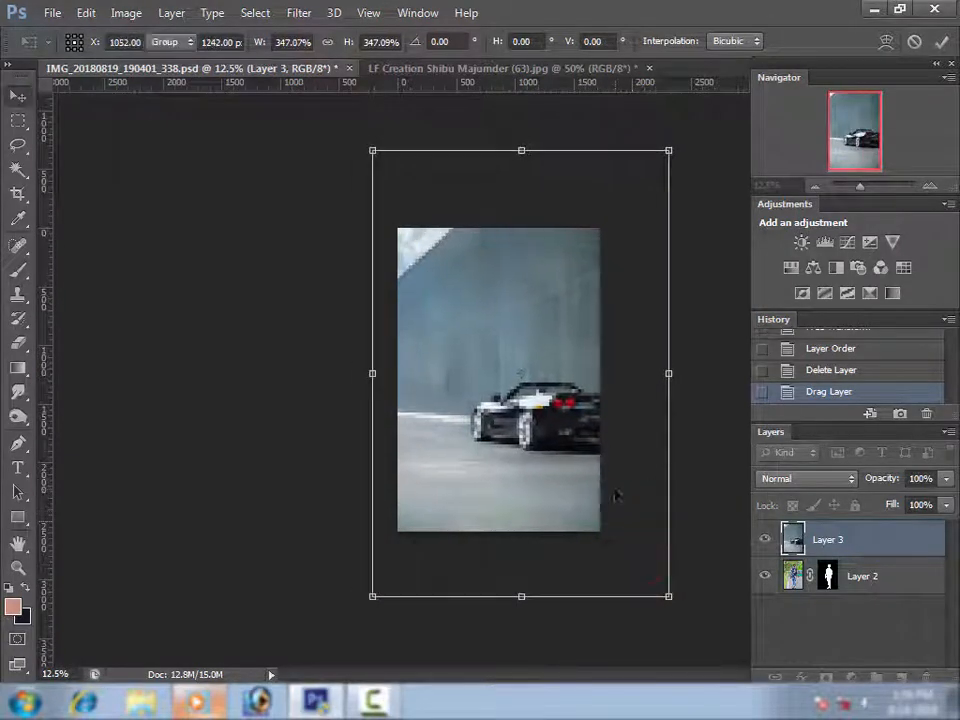
key("Return")
left_click_drag(821, 542, 831, 596)
key("ctrl+plus")
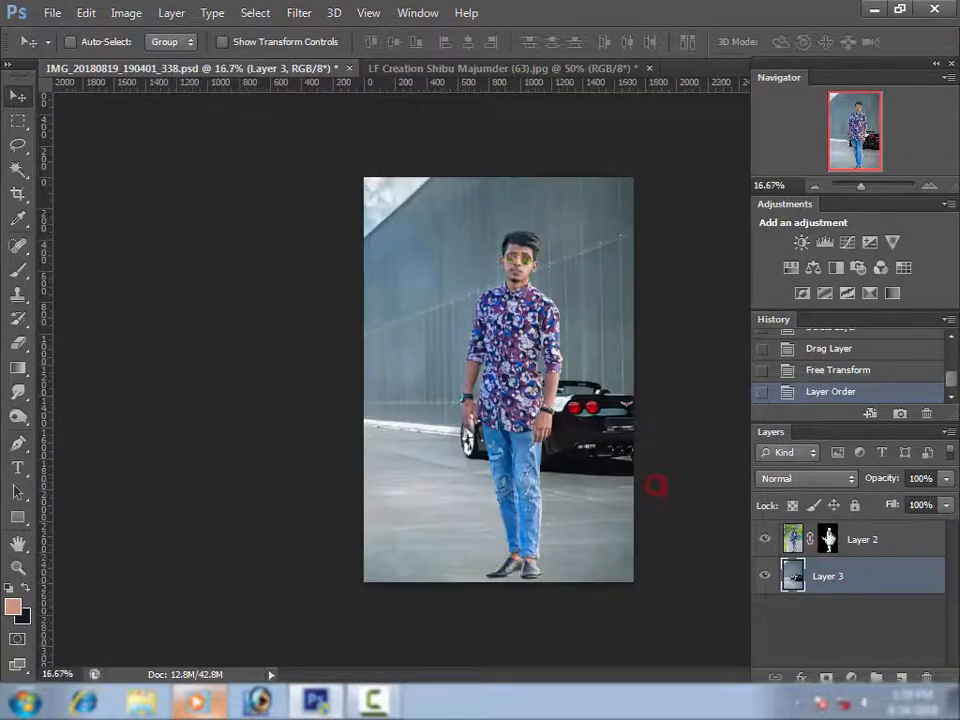
Step: Scale the cut-out man on Layer 2 down to about 90% and place him in front of the car
left_click(861, 539)
key("ctrl+t")
left_click_drag(630, 580, 577, 527)
key("Return")
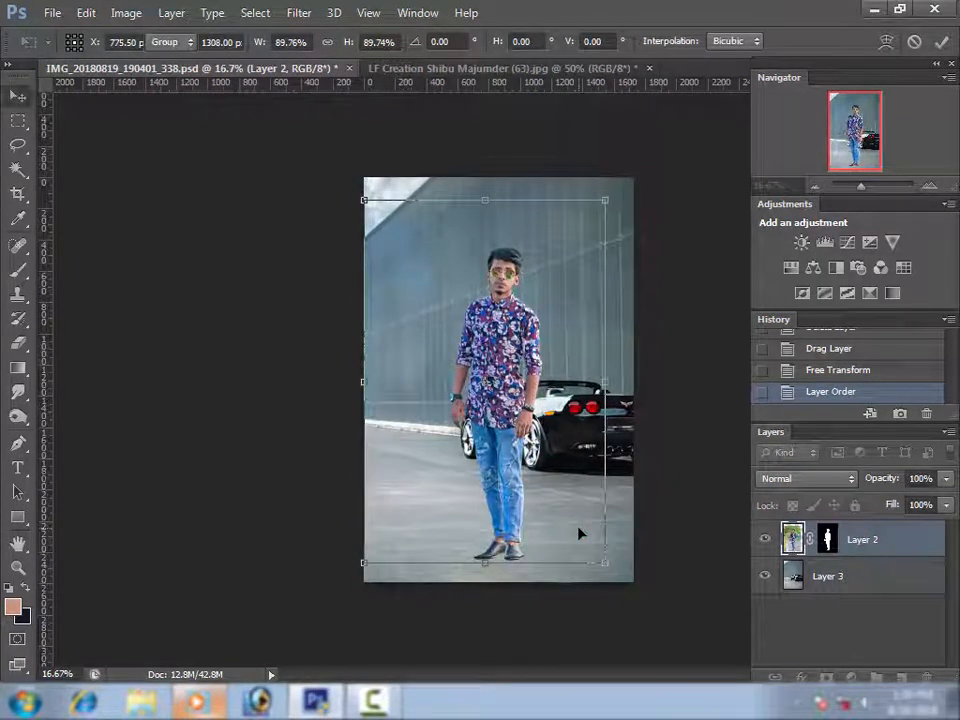
left_click(490, 321, "ctrl")
left_click(491, 321, "ctrl")
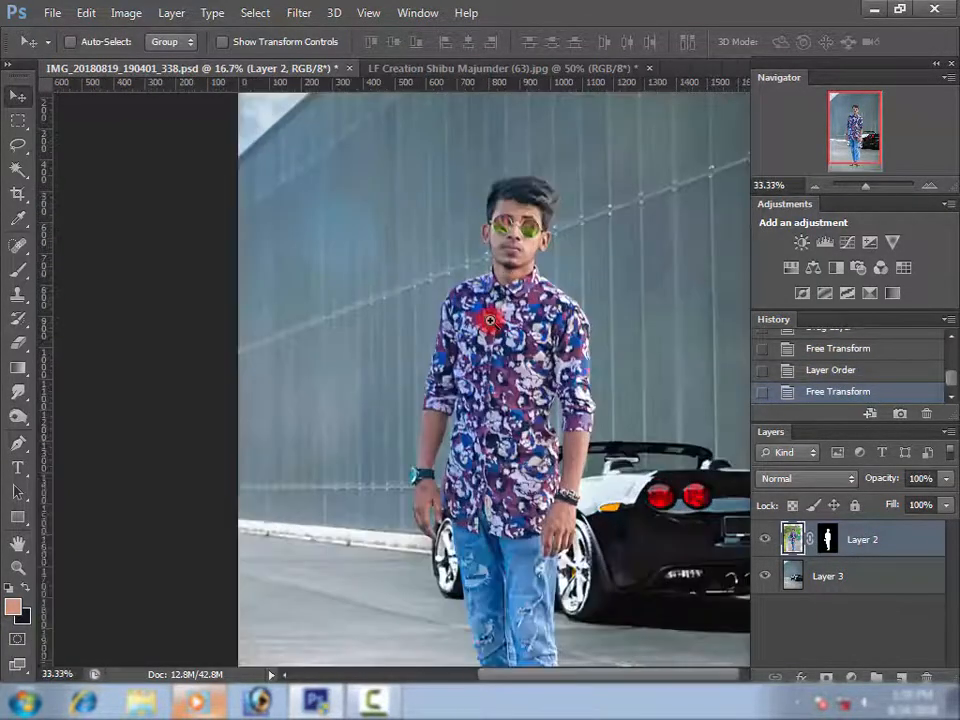
left_click(493, 321, "ctrl")
left_click(533, 326, "alt")
left_click(533, 326, "alt")
left_click(533, 326, "alt")
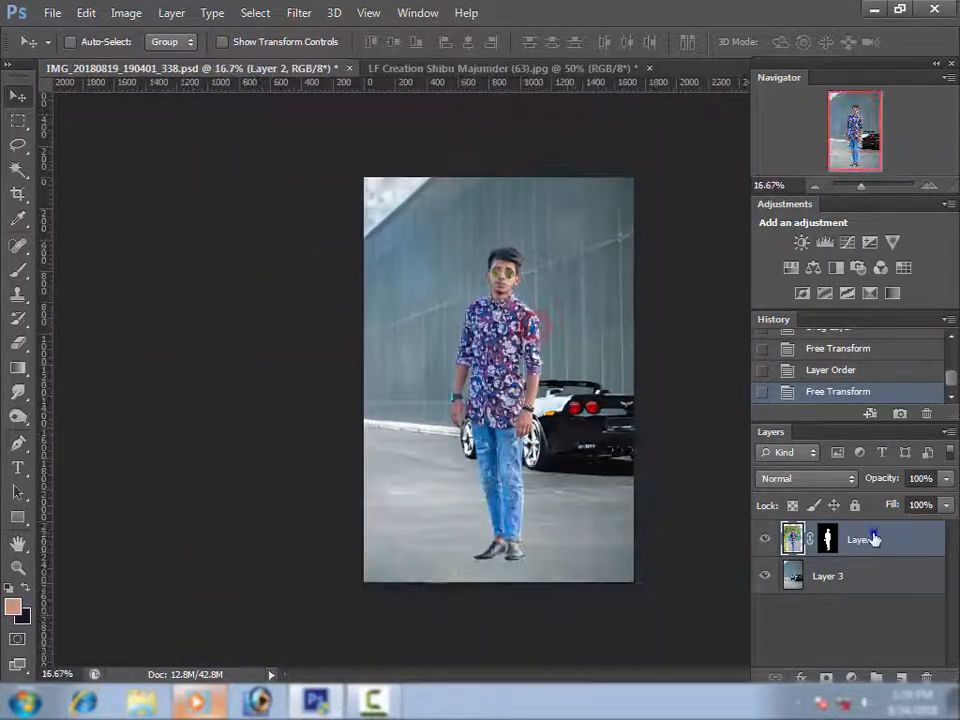
Step: Convert Layer 2 to a smart object and rasterize it so its mask is baked into the cut-out
right_click(874, 538)
left_click(561, 197)
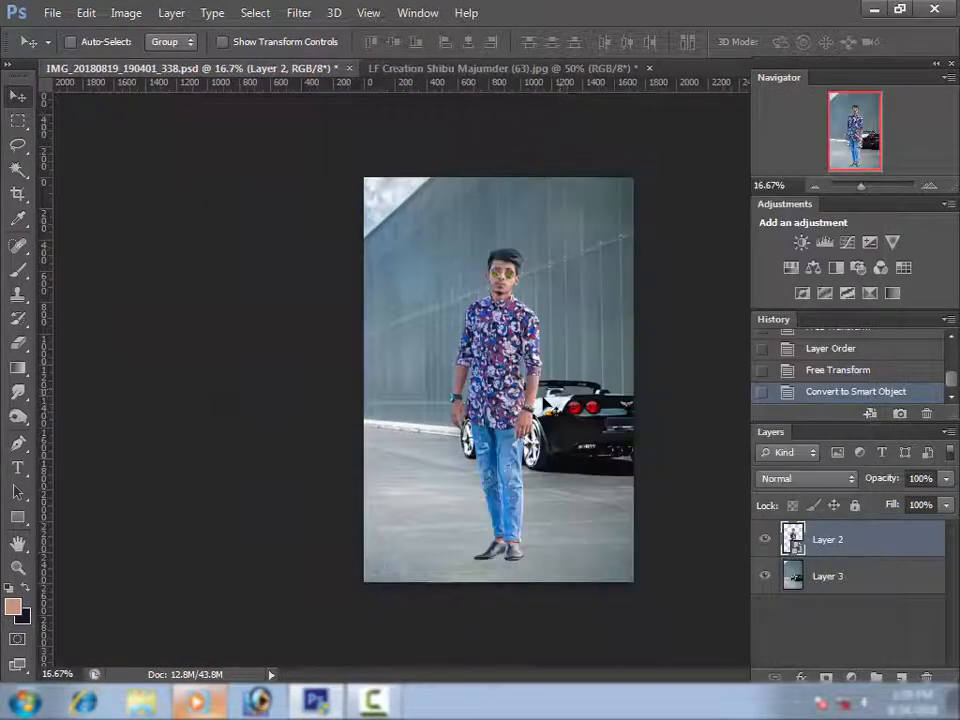
key("b")
left_click(707, 538)
left_click(452, 284)
Step: Duplicate Layer 3 and apply a Gaussian Blur with a radius of about 10 pixels to the copied car background
left_click(815, 589)
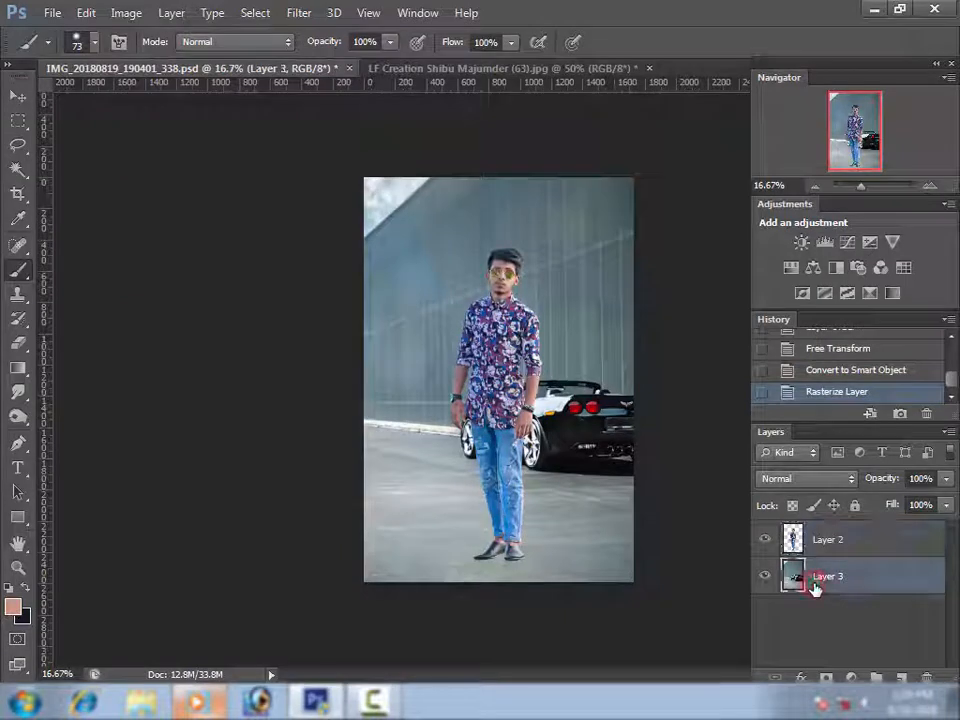
left_click_drag(860, 573, 901, 677)
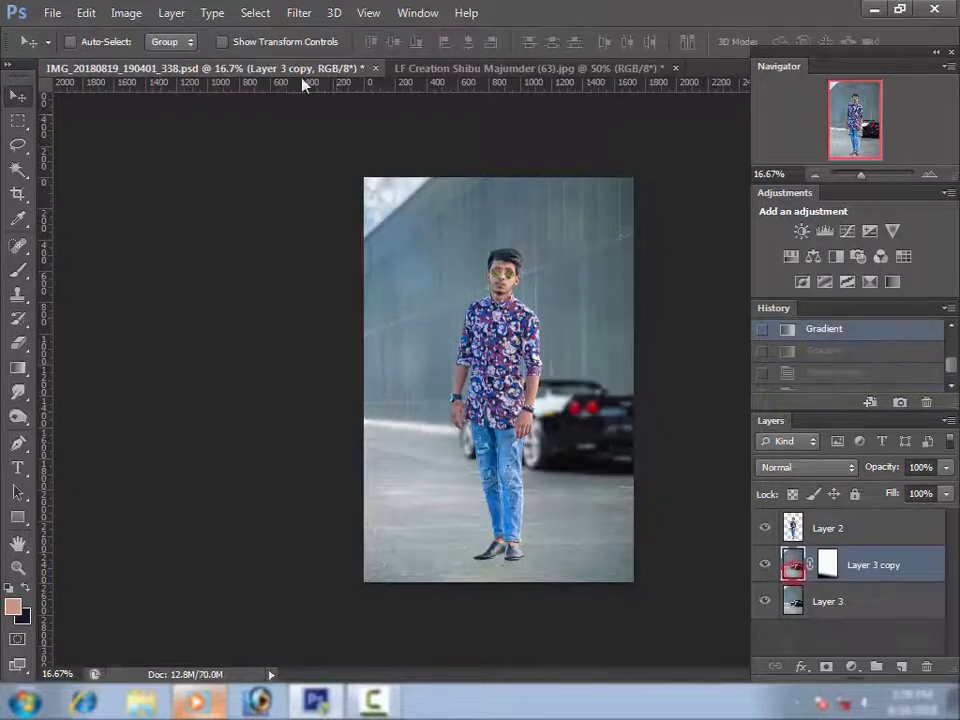
left_click(298, 12)
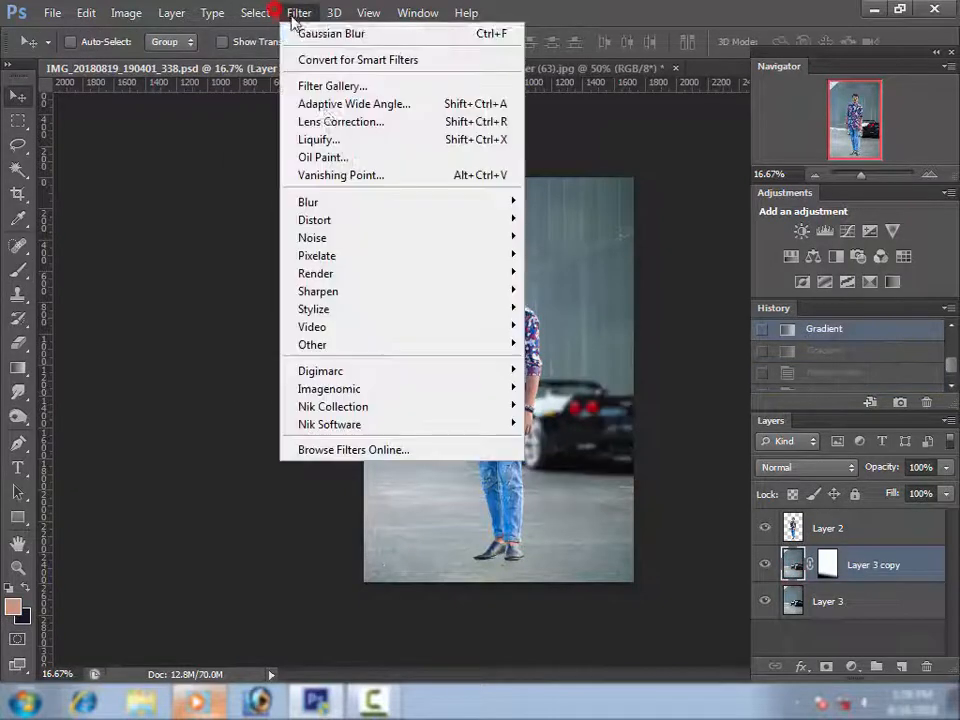
mouse_move(353, 201)
left_click(583, 334)
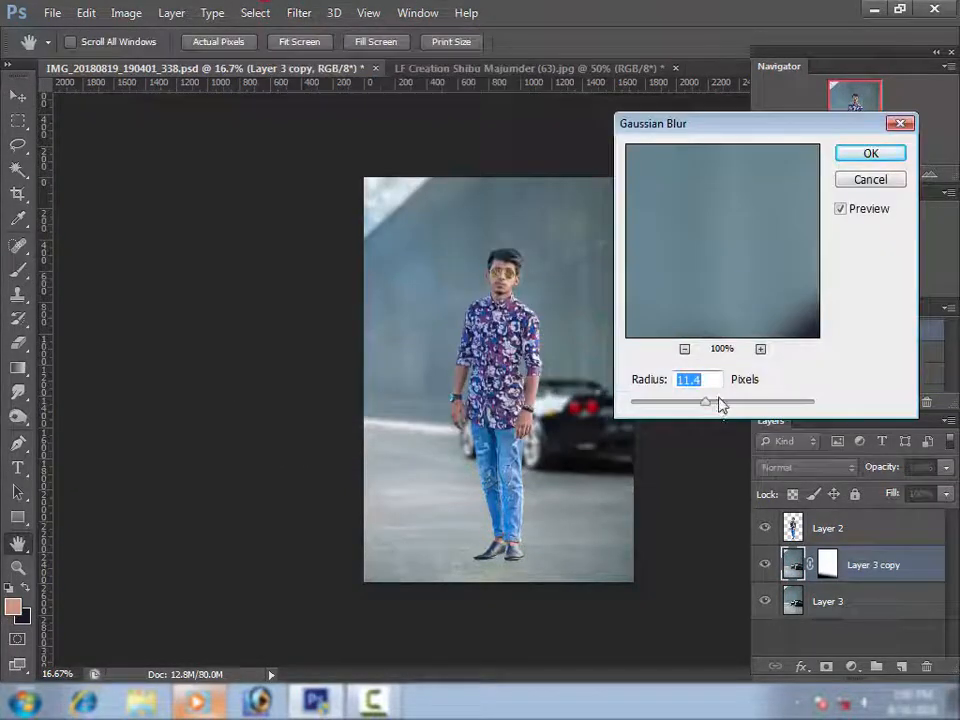
left_click_drag(720, 403, 710, 405)
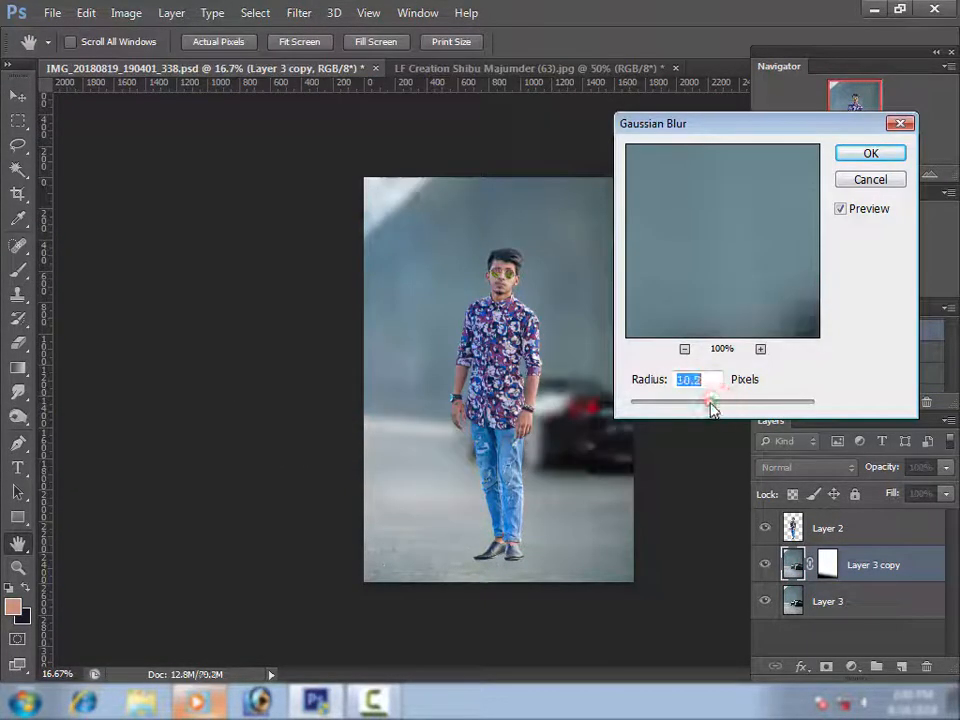
key("Return")
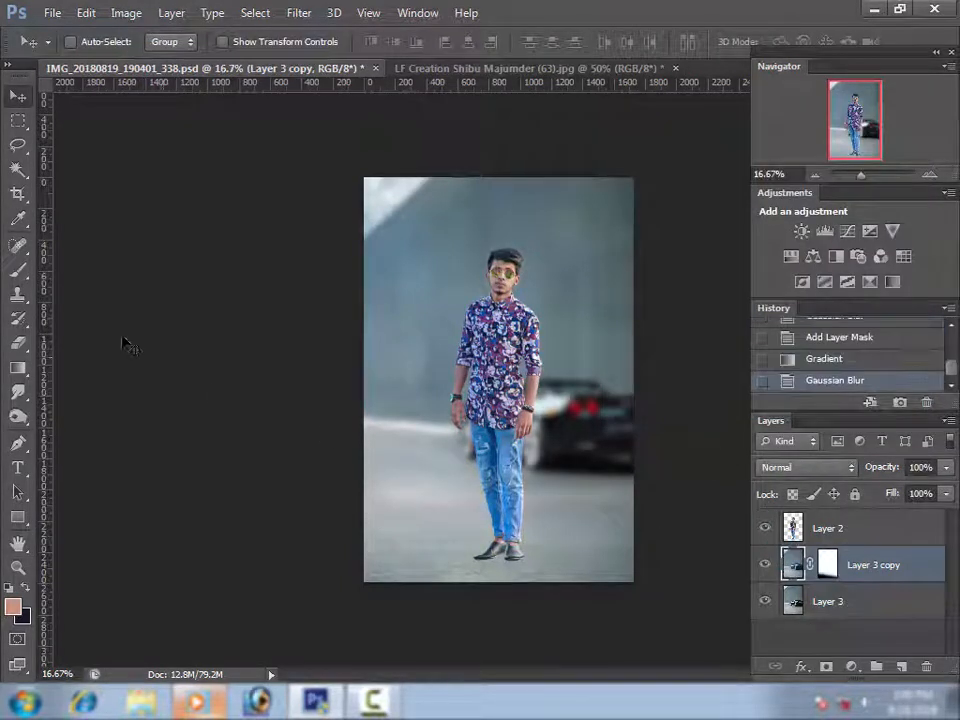
Step: Retouch the wall on Layer 3 copy with the Spot Healing Brush at size 86
left_click(18, 246)
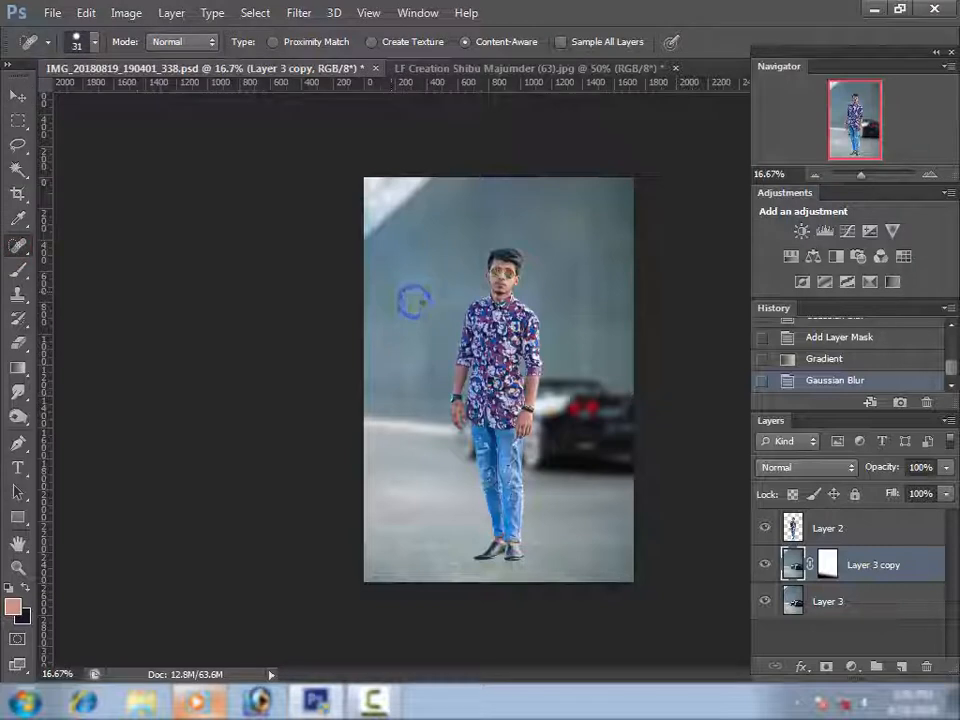
right_click(421, 300)
left_click_drag(434, 280, 414, 259)
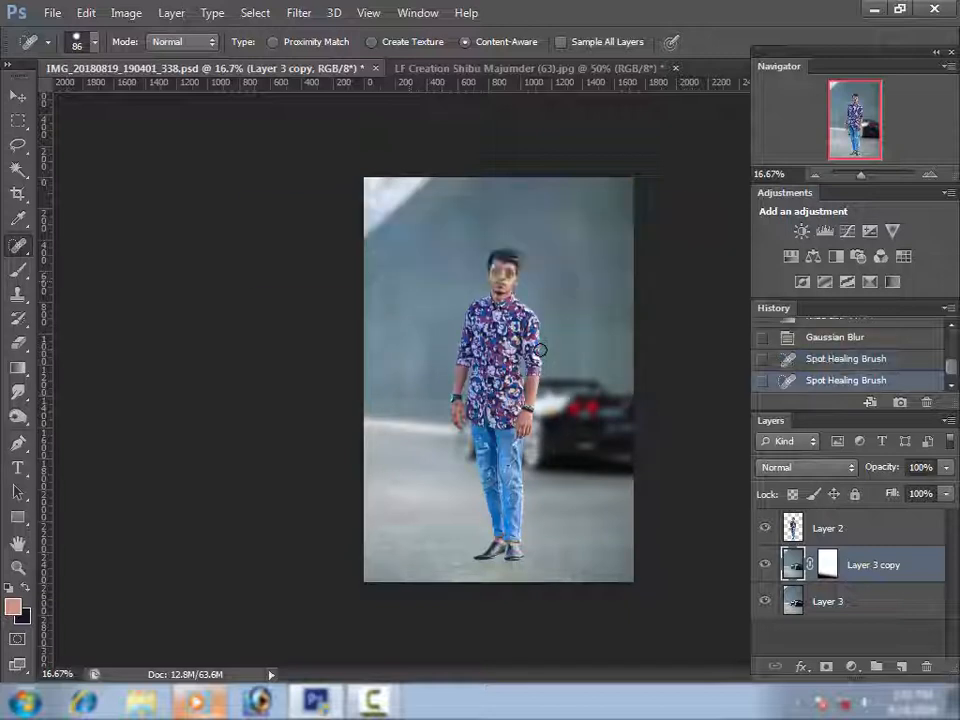
Step: Redraw the black-to-white gradient on Layer 3 copy's mask so the ground around the shoes stays sharp
left_click(832, 570)
key("d")
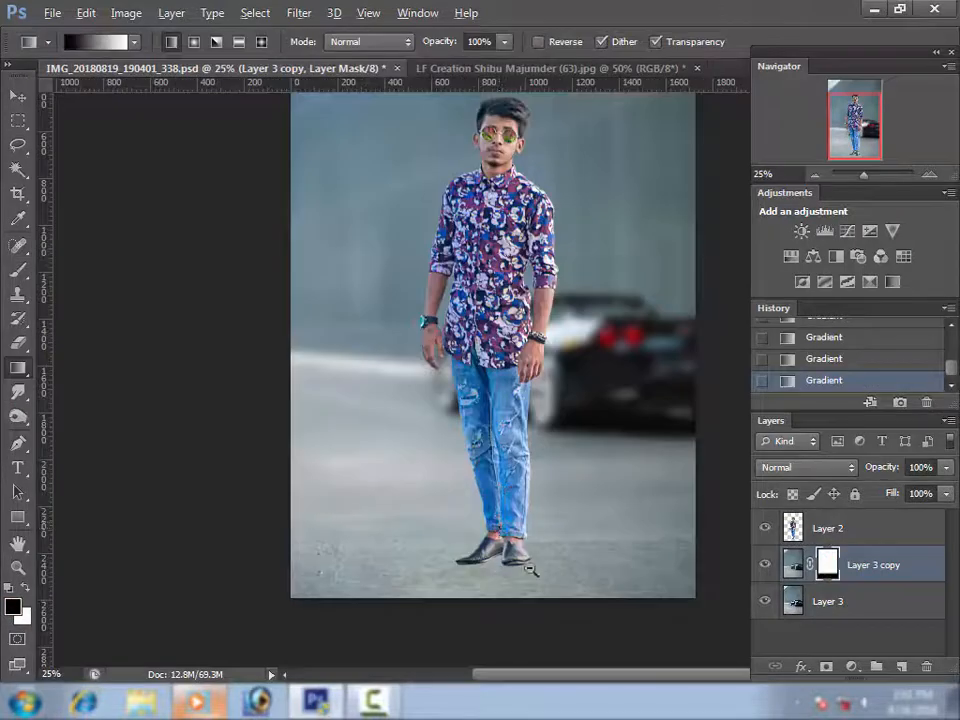
left_click(530, 567, "alt")
left_click(534, 564, "alt")
left_click(552, 555, "ctrl")
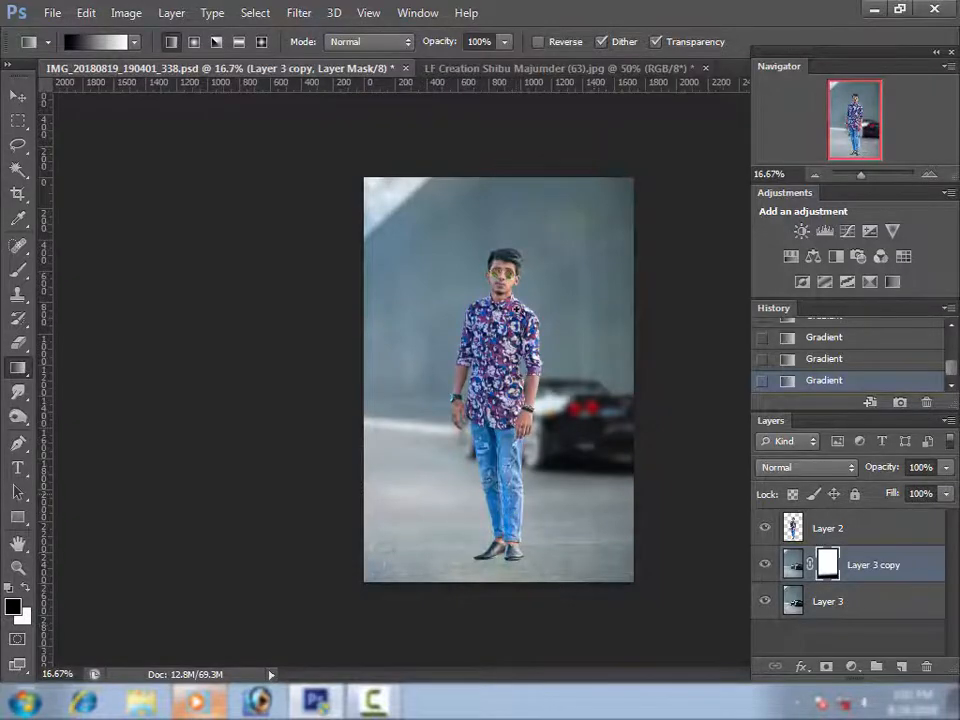
Step: Merge the blurred Layer 3 copy down into Layer 3
left_click(505, 228, "ctrl")
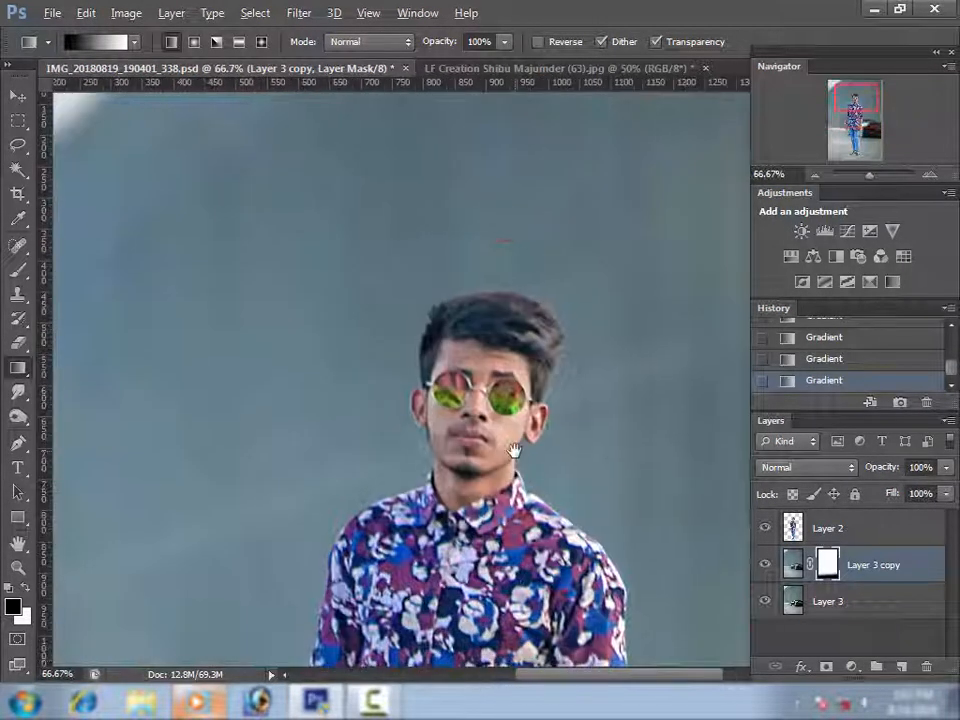
left_click(510, 450, "alt")
left_click(518, 447, "alt")
right_click(878, 568)
left_click(878, 568)
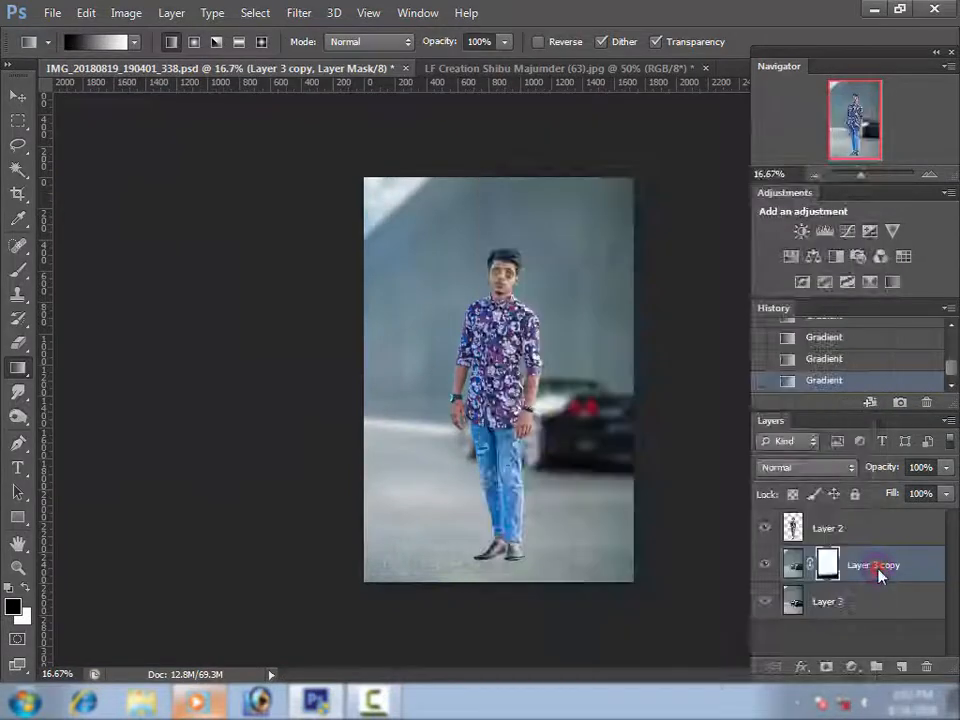
key("ctrl+e")
Step: Set up the Smudge tool with a scattered brush tip, a size of 90 px and a strength of 44%
left_click(501, 231, "ctrl")
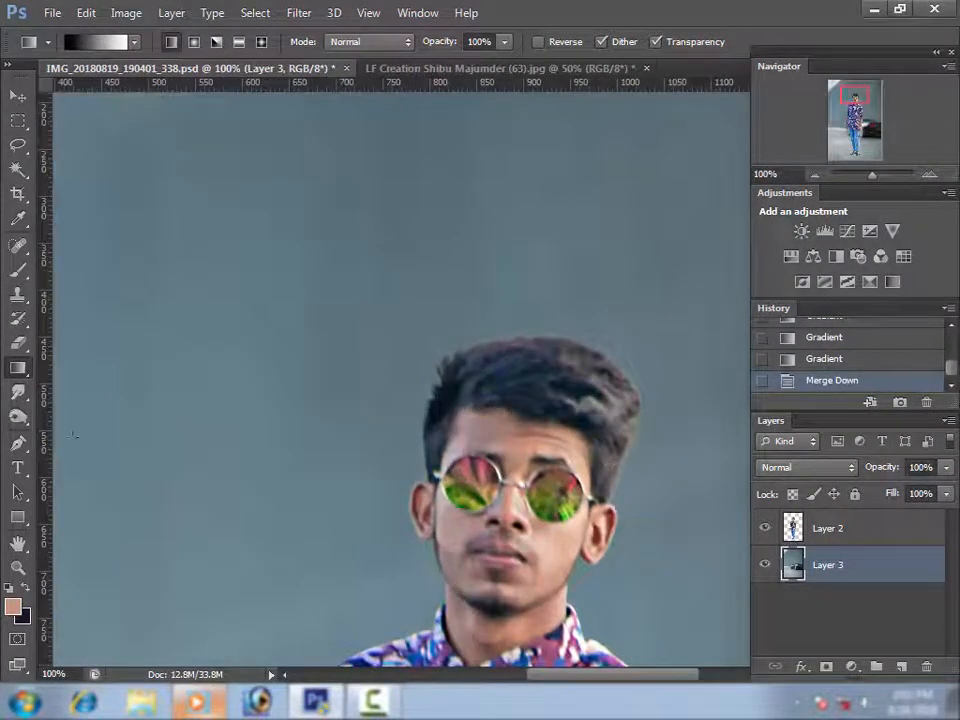
key("r")
right_click(648, 438)
scroll(838, 624, "down", 1)
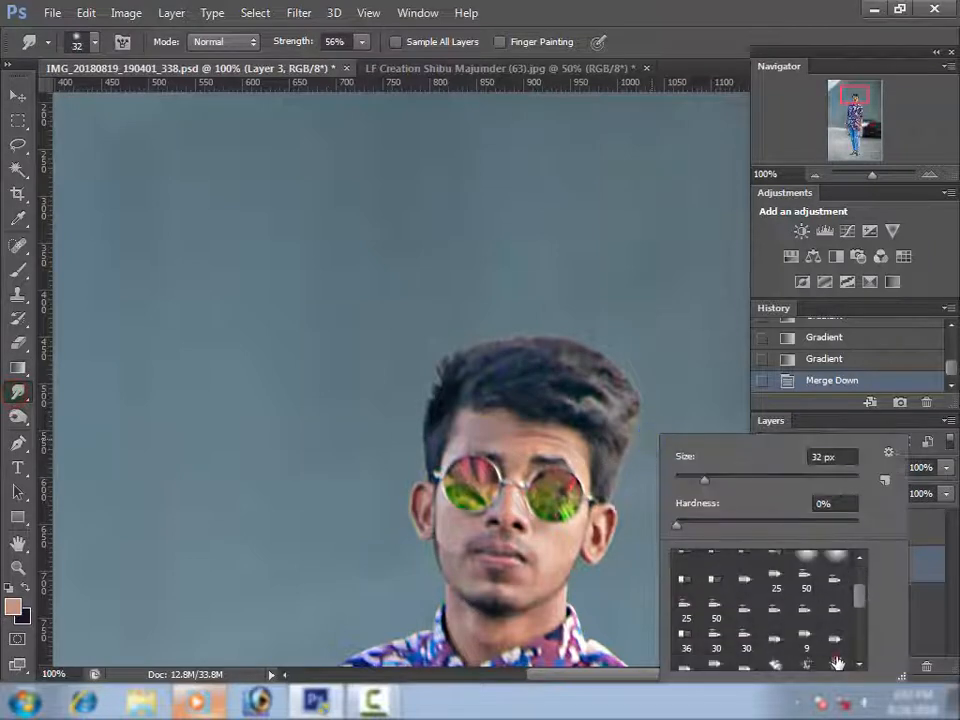
left_click(836, 661)
left_click(735, 478)
left_click(349, 34)
left_click(362, 44)
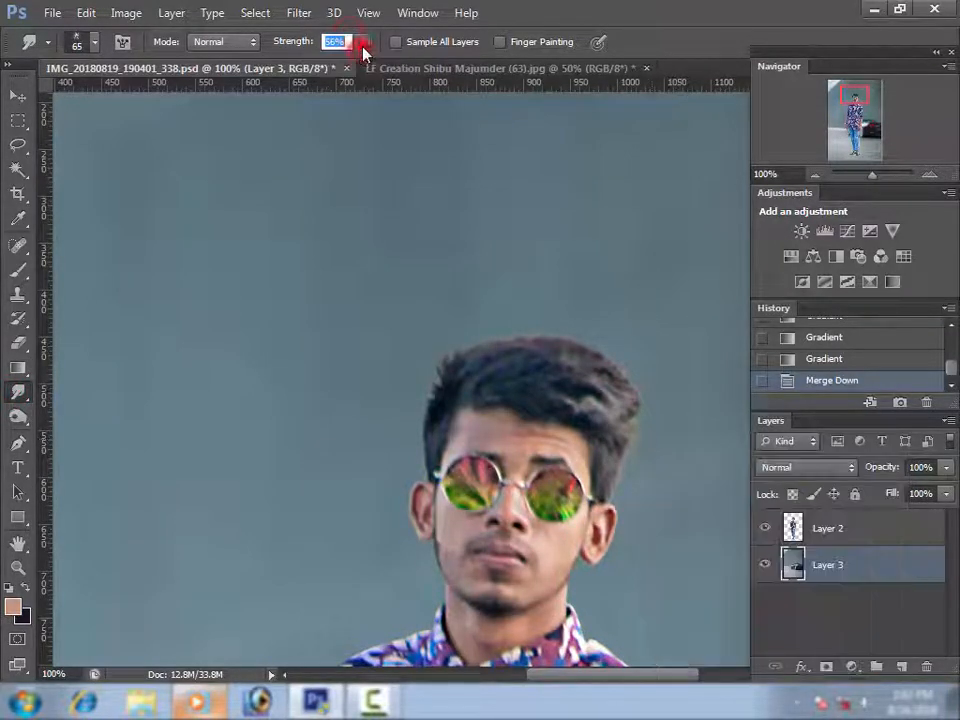
left_click(351, 62)
right_click(504, 328)
left_click(606, 376)
Step: Reduce the Smudge brush to 57 px and try strokes along the top of the hair on Layer 3
left_click(467, 345)
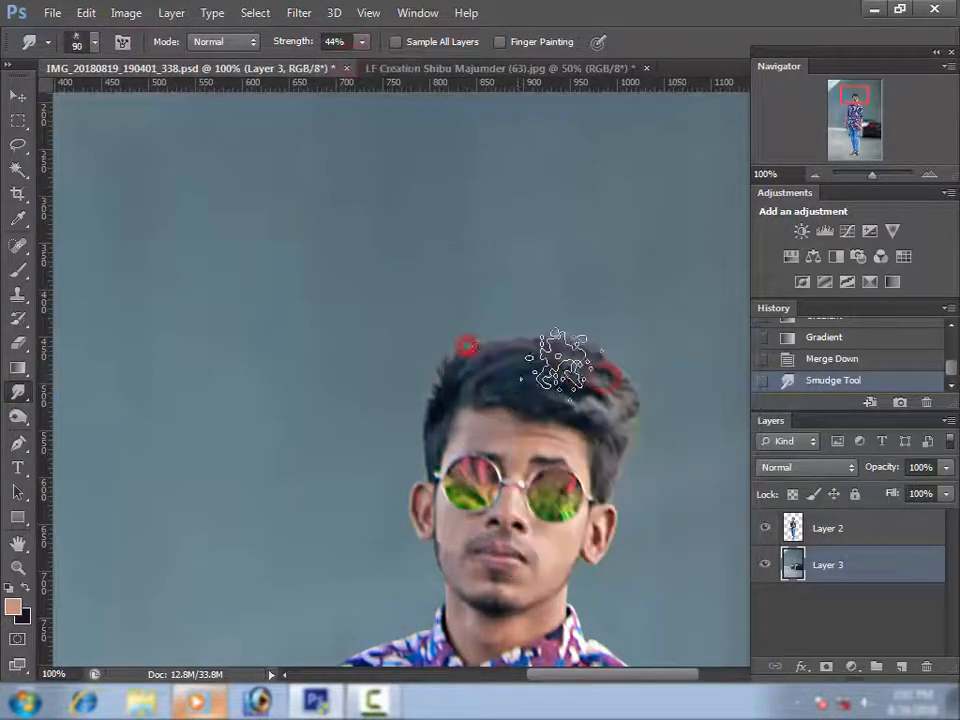
right_click(589, 369)
mouse_move(475, 354)
left_mouse_down()
mouse_move(546, 311)
mouse_move(553, 364)
left_mouse_up()
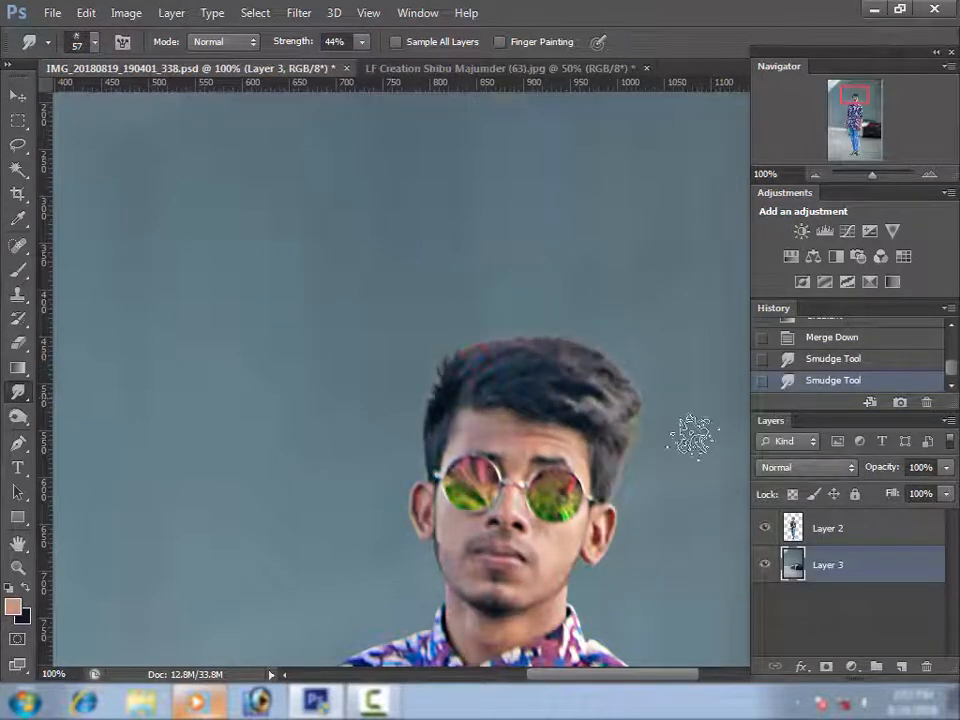
Step: Undo the last smudge and, on Layer 2, smudge the hair's top and side edges outward into the background
left_click(806, 527)
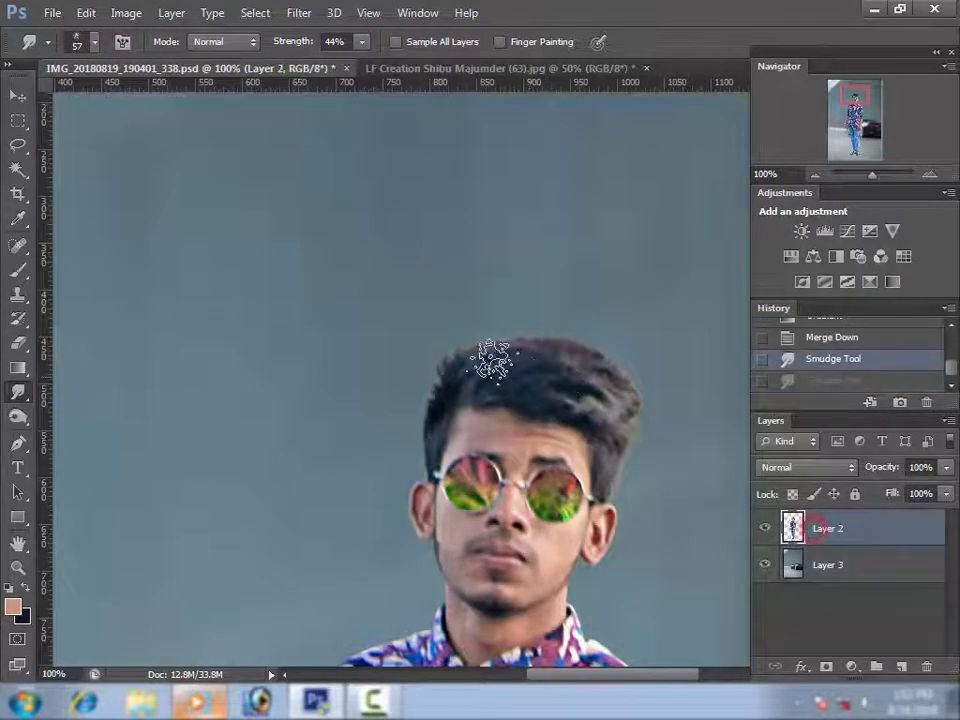
mouse_move(502, 354)
left_mouse_down()
mouse_move(561, 347)
mouse_move(574, 381)
mouse_move(612, 380)
mouse_move(642, 420)
left_mouse_up()
mouse_move(448, 373)
left_mouse_down()
mouse_move(450, 339)
mouse_move(480, 351)
mouse_move(520, 296)
left_mouse_up()
left_click_drag(480, 340, 520, 302)
left_click_drag(530, 351, 628, 315)
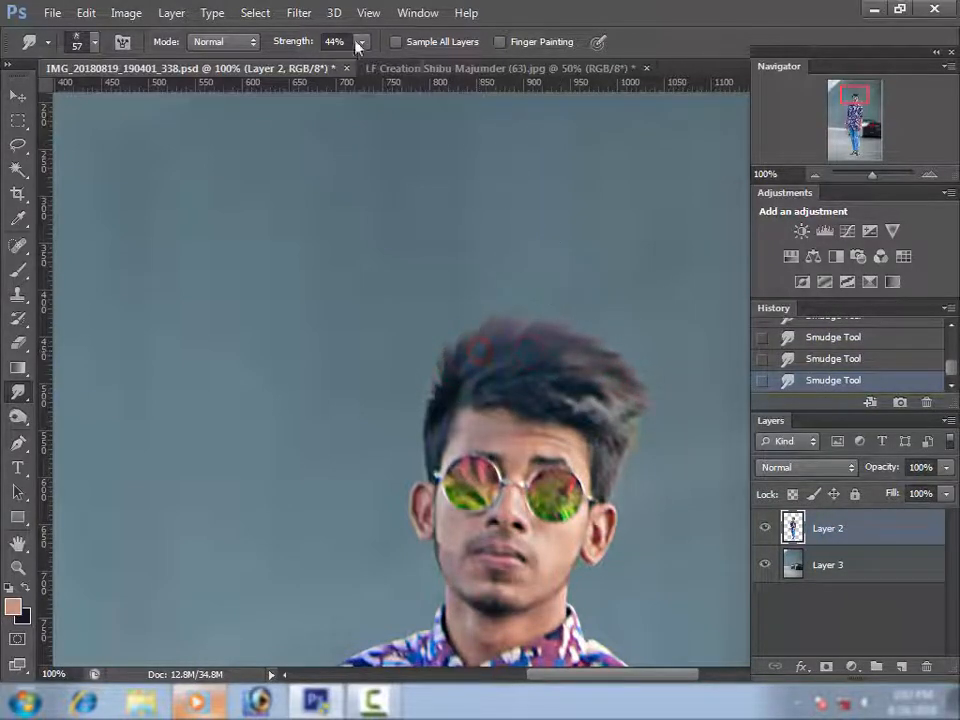
Step: Set the Smudge tool's strength to 60% and its brush size to 44 px
left_click_drag(379, 68, 381, 68)
right_click(503, 218)
left_click_drag(573, 260, 566, 258)
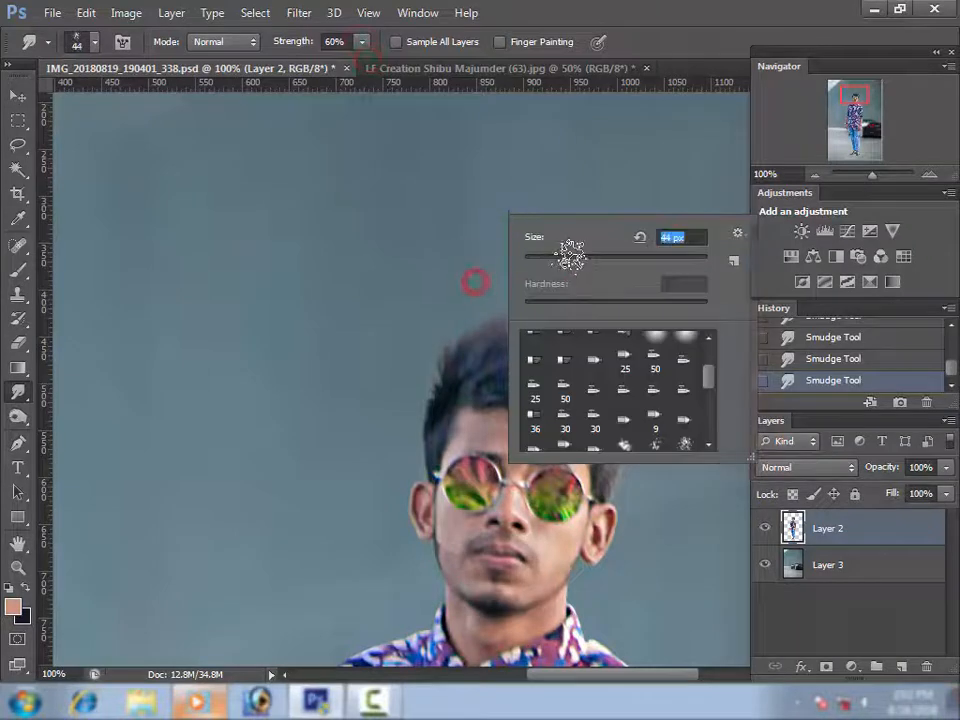
Step: Try pulling the hair tips outward with the Smudge tool, and revert those strokes through the history
left_click(521, 364)
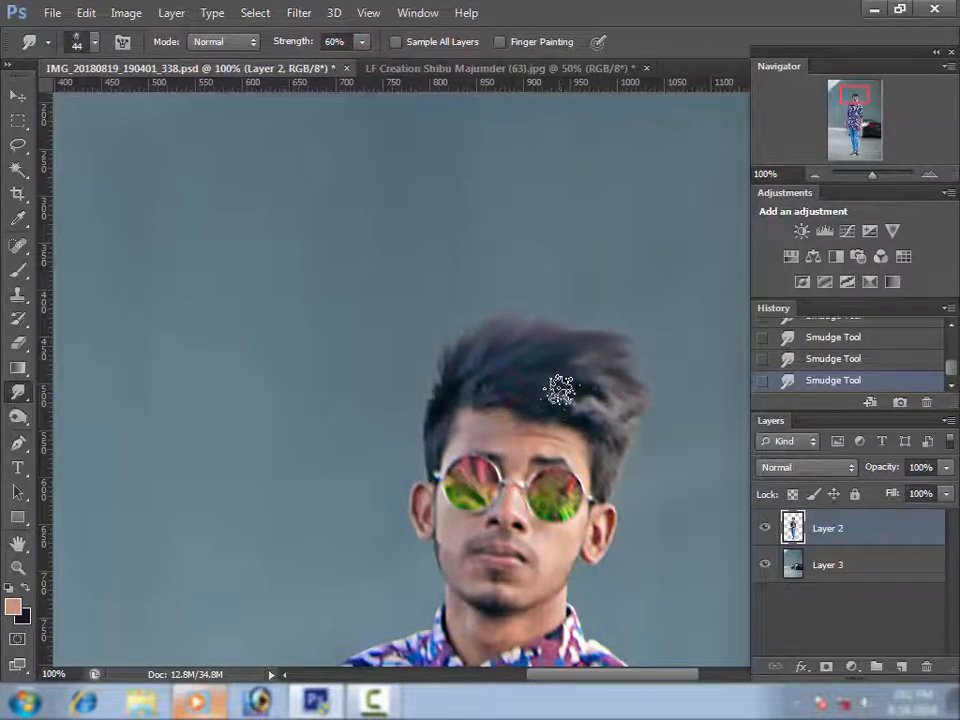
left_click_drag(572, 384, 642, 350)
left_click(842, 338)
scroll(843, 341, "up", 1)
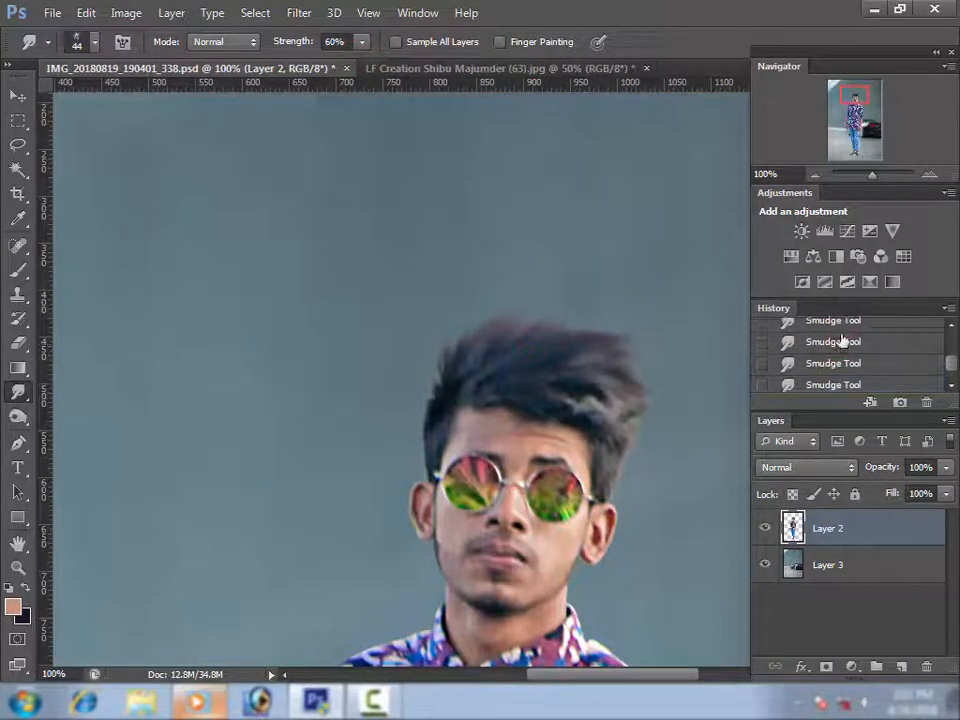
left_click(833, 368)
Step: Smudge the hair on Layer 2 upward and outward for fuller volume, lowering the strength to 46% partway through
mouse_move(550, 358)
left_mouse_down()
mouse_move(636, 360)
mouse_move(580, 332)
left_mouse_up()
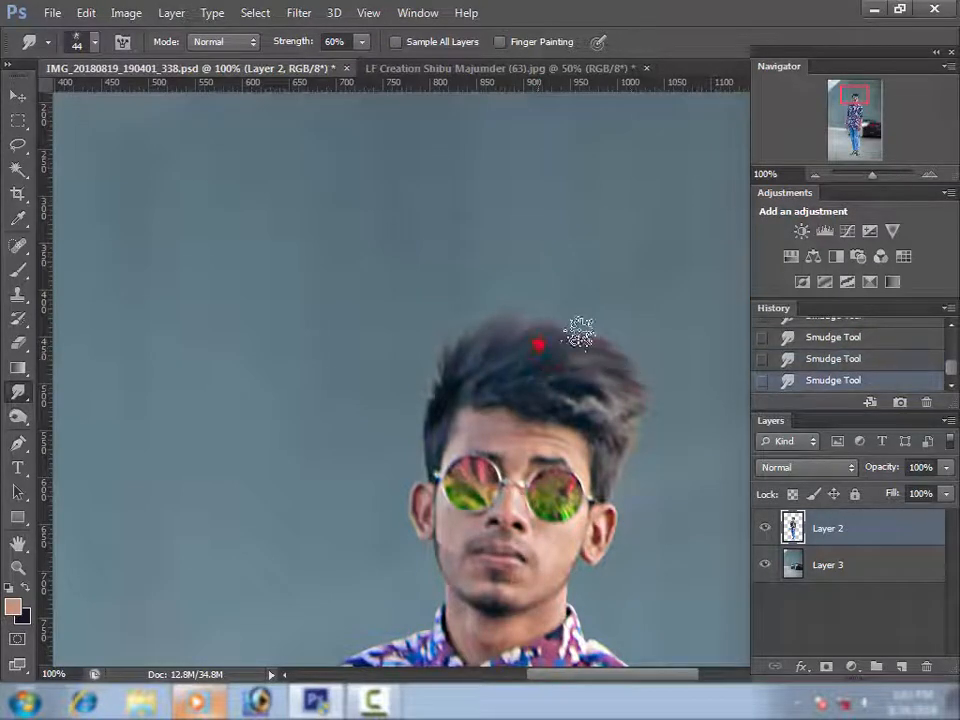
left_click_drag(453, 378, 468, 343)
mouse_move(499, 392)
left_mouse_down()
mouse_move(557, 358)
mouse_move(575, 377)
mouse_move(556, 398)
mouse_move(635, 363)
left_mouse_up()
left_click_drag(600, 403, 653, 442)
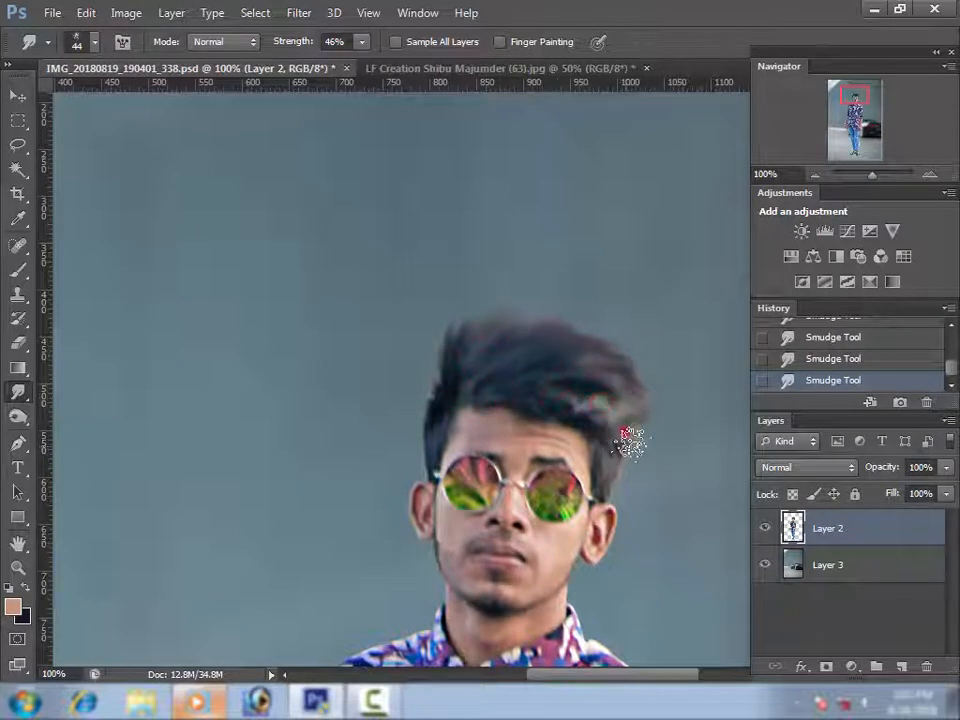
left_click_drag(495, 311, 500, 305)
left_click_drag(485, 355, 566, 295)
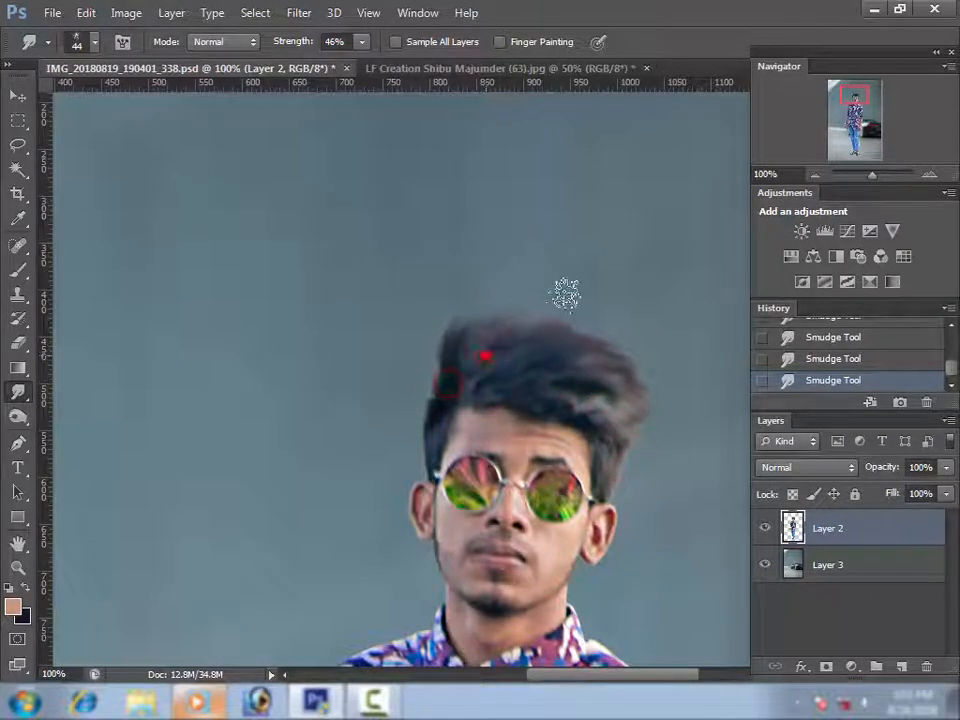
left_click_drag(519, 348, 585, 310)
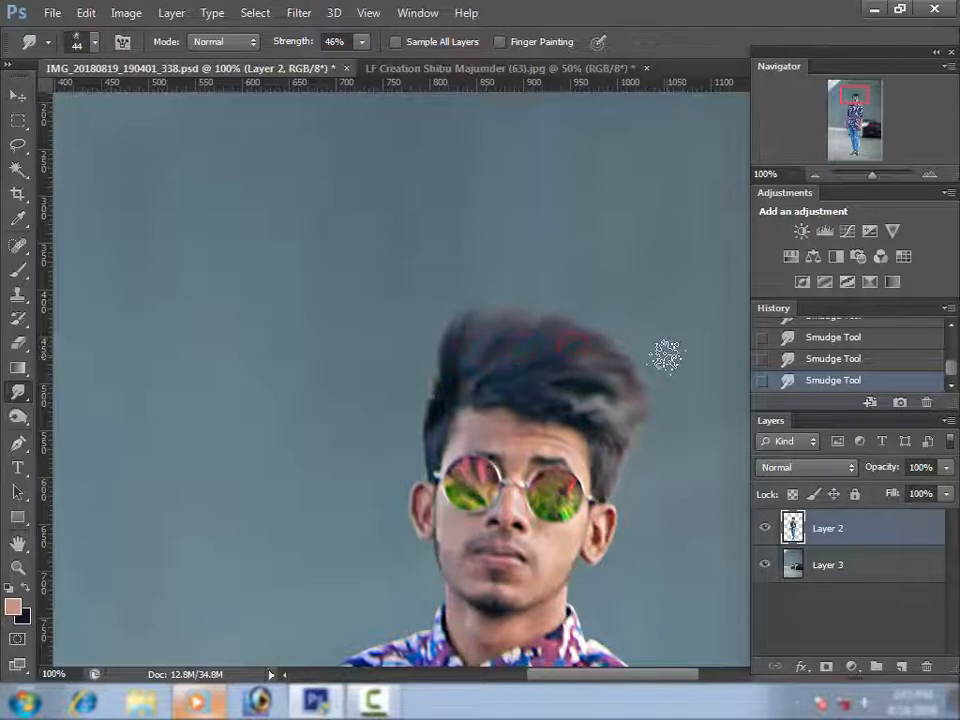
left_click_drag(609, 414, 635, 371)
left_click_drag(534, 357, 533, 353)
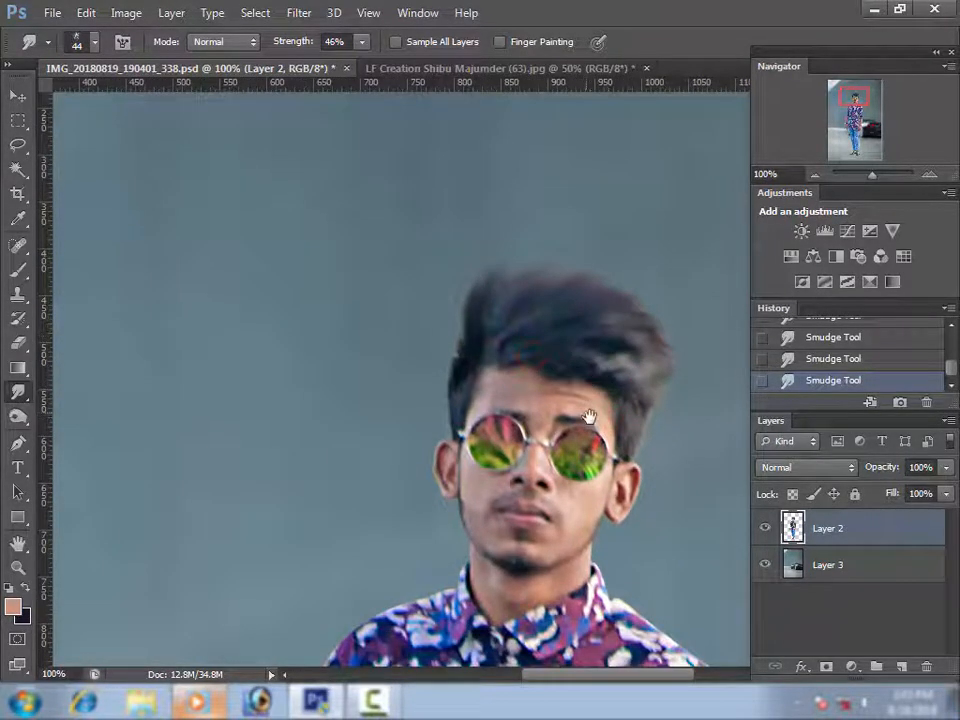
Step: Add a new empty layer between the car background and the cut-out man
left_click(589, 418, "alt")
left_click(589, 418, "alt")
left_click(589, 418, "alt")
left_click(590, 419, "alt")
left_click(589, 418, "alt")
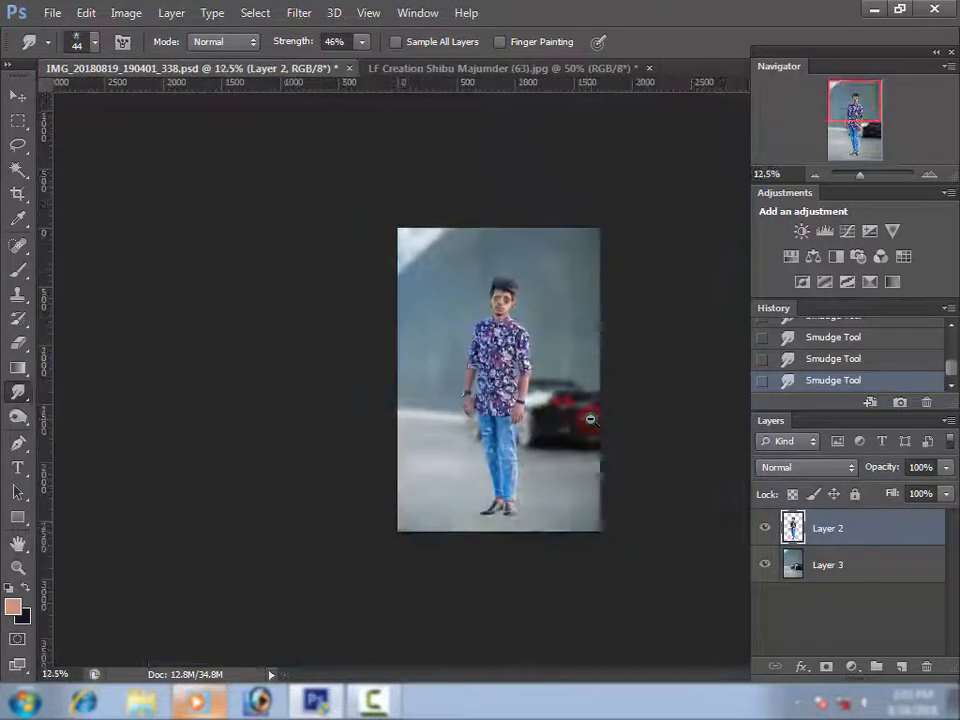
left_click(589, 418)
left_click(624, 591)
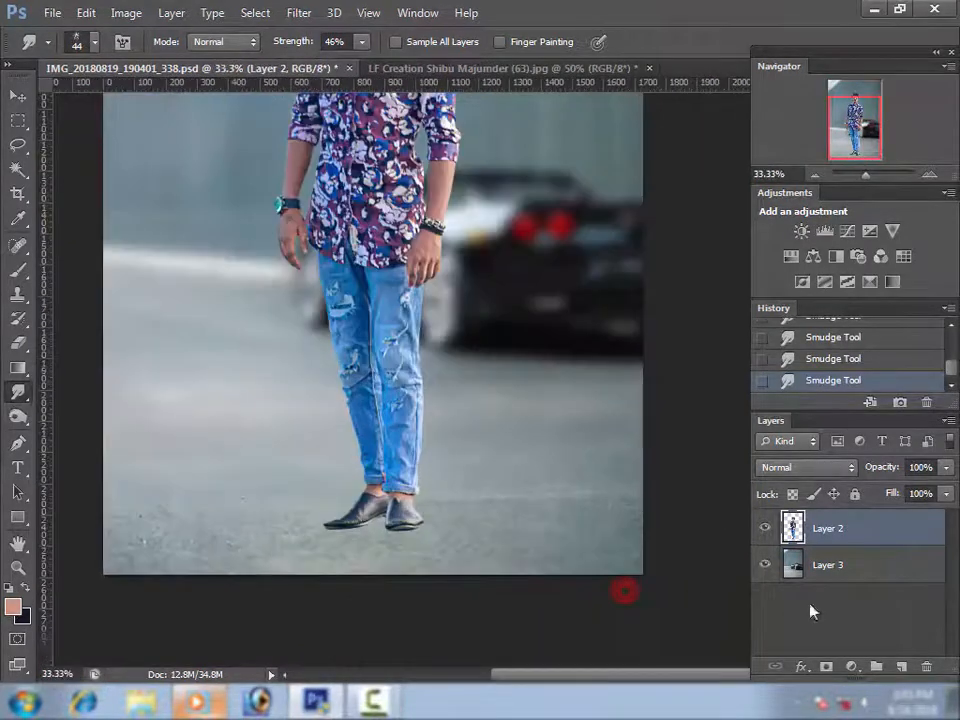
left_click(793, 565)
left_click(901, 666)
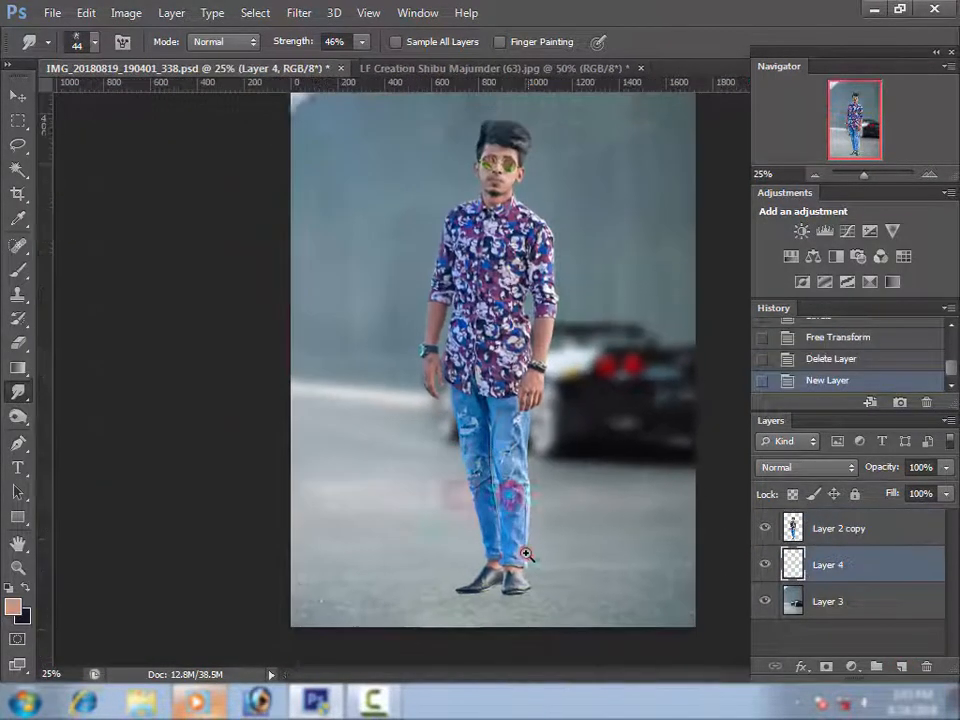
Step: Undo a stray dab at the shoes and paint a dark spot beside them on Layer 4 with a 174 px brush
left_click(525, 557)
left_click(525, 553)
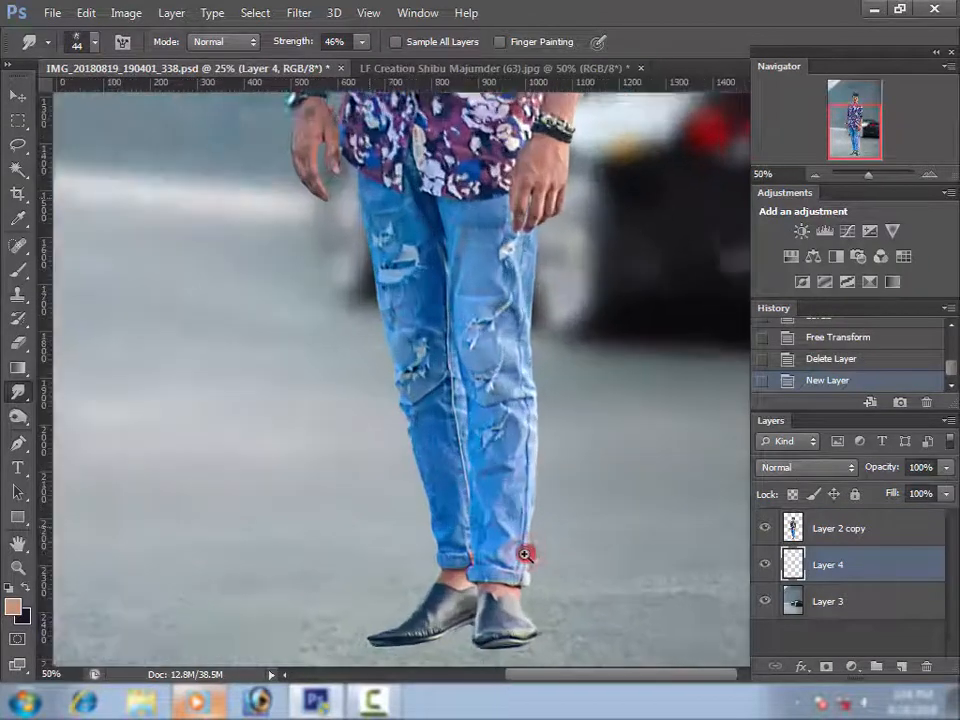
left_click(510, 520)
key("b")
left_click(470, 514)
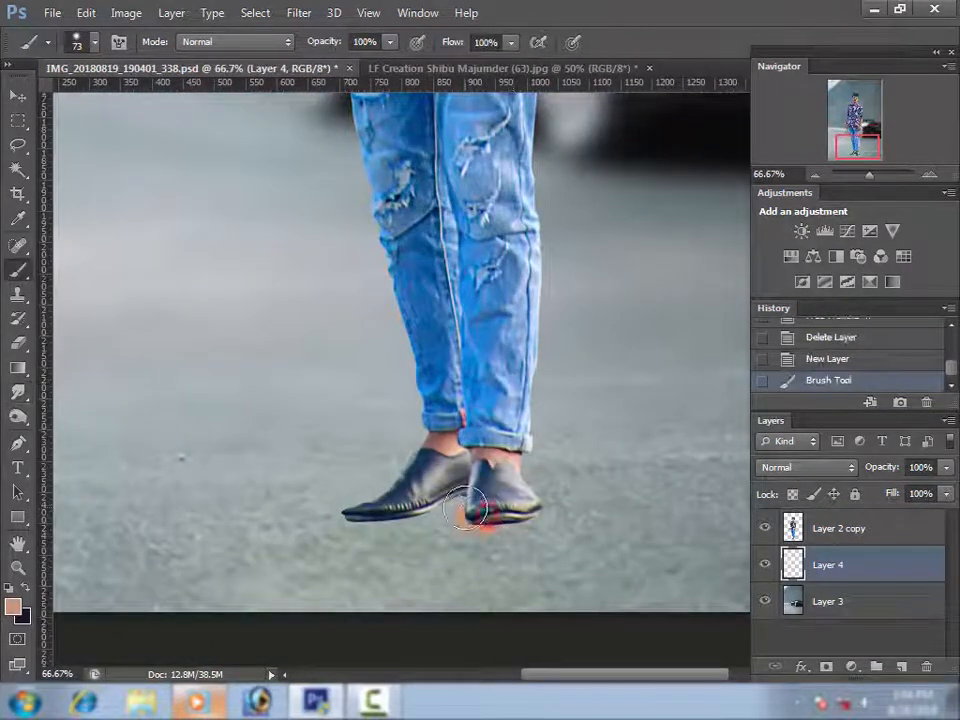
key("ctrl+z")
right_click(362, 435)
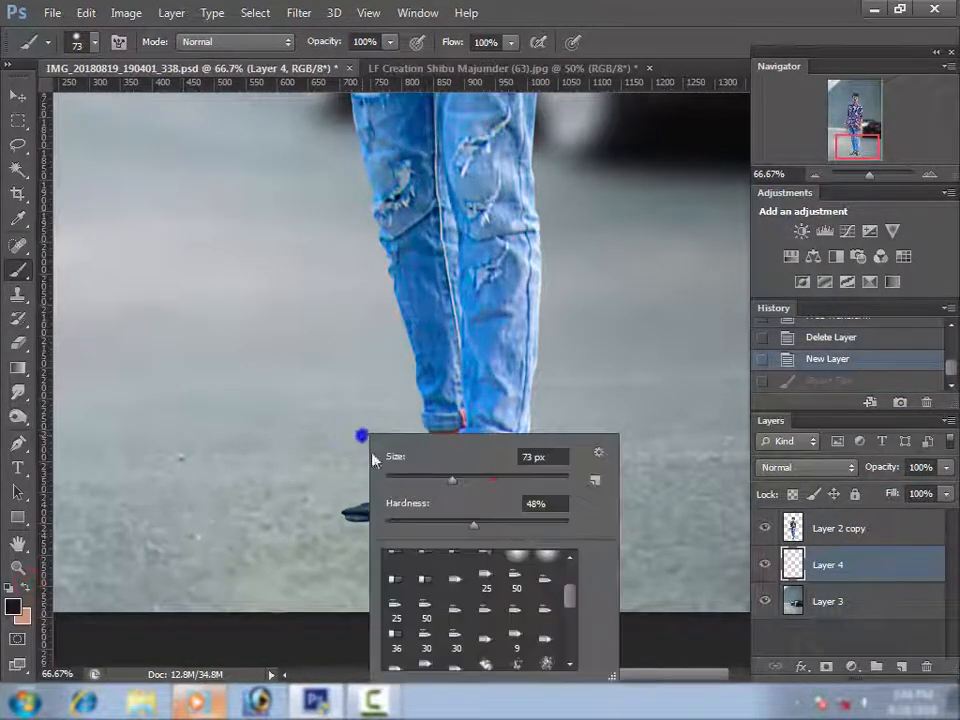
left_click(493, 480)
left_click(344, 465)
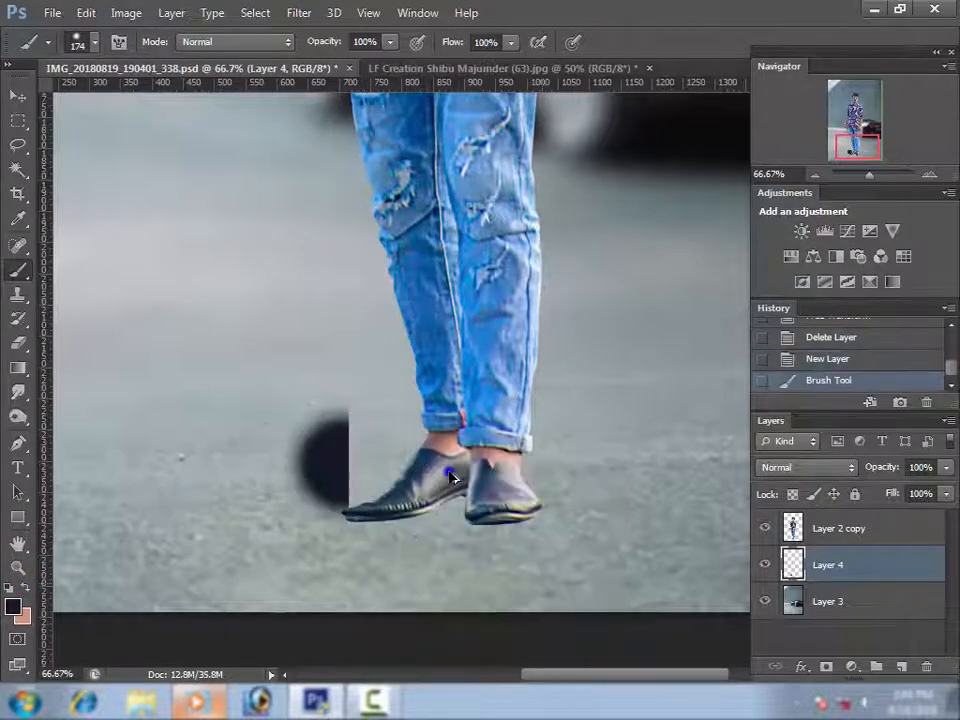
Step: Undo the dark spot beside the shoes and set the foreground color to black
key("ctrl+z")
right_click(514, 512)
left_click(14, 607)
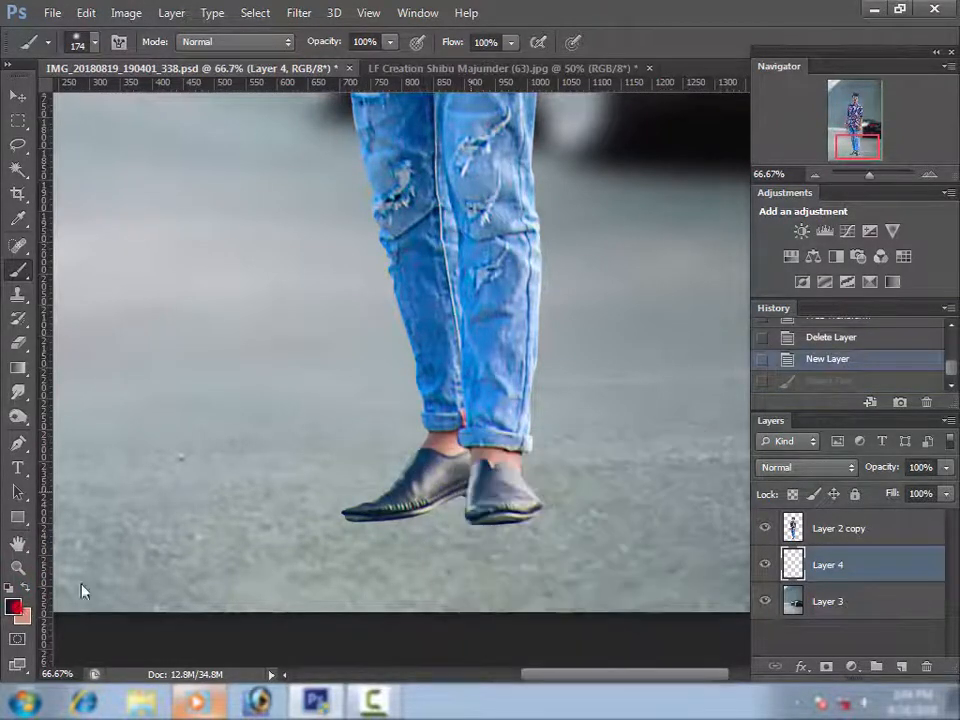
left_click_drag(450, 287, 394, 319)
key("Return")
Step: Undo a dab between the shoes and paint a soft black spot on the ground beside them on Layer 4
left_click(447, 522)
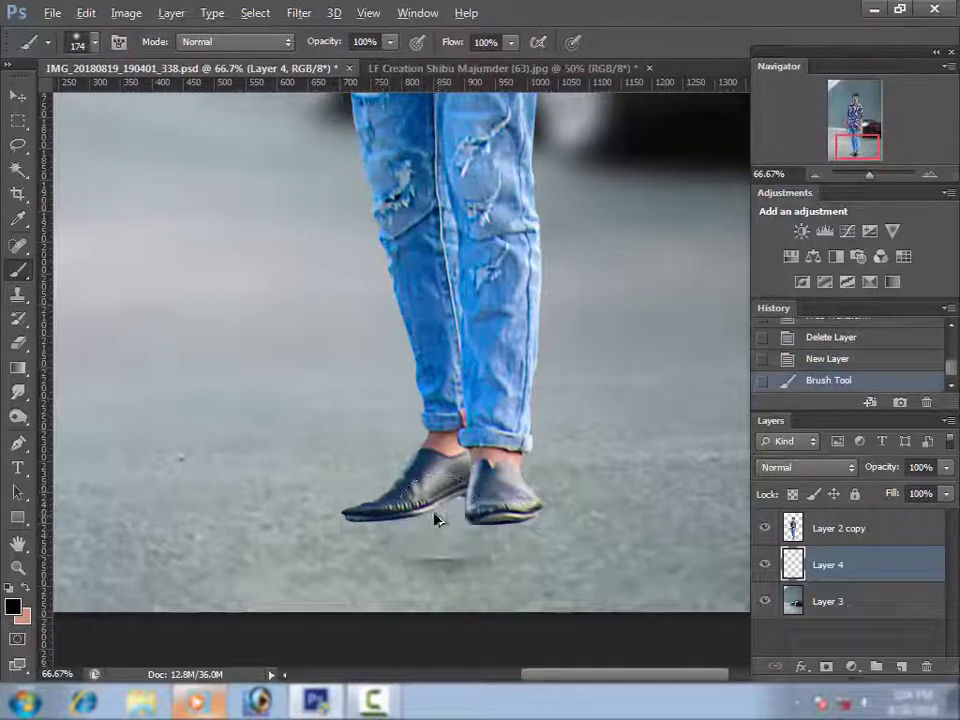
key("ctrl+z")
left_click(307, 475)
Step: Move the black spot toward the shoes, flip it vertically, and flatten it to about 16% of its height
key("ctrl+t")
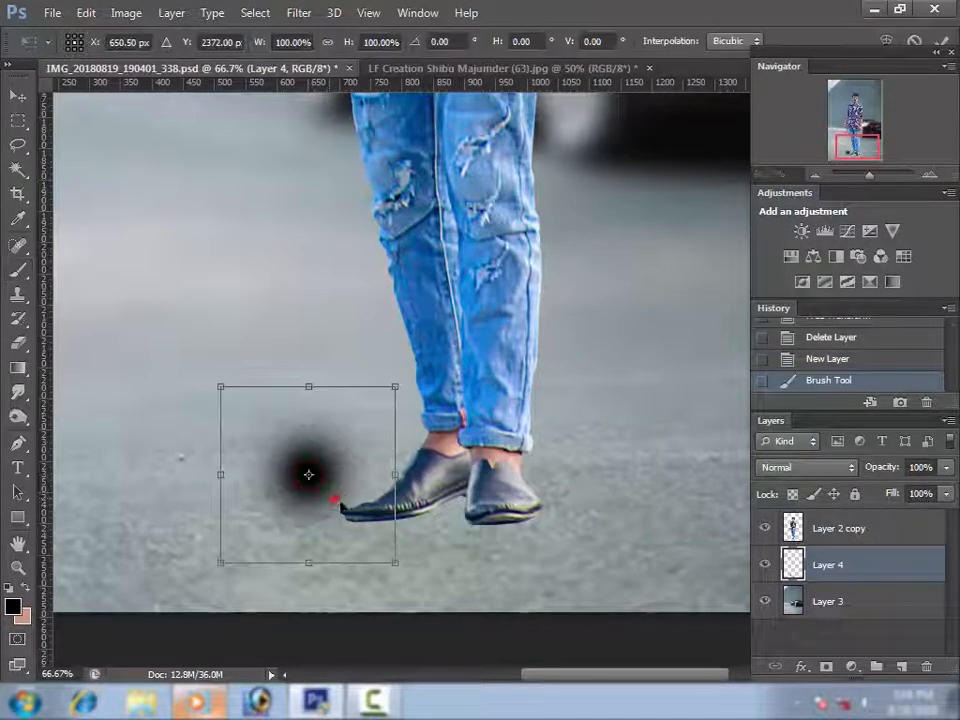
left_click_drag(311, 471, 471, 524)
right_click(471, 524)
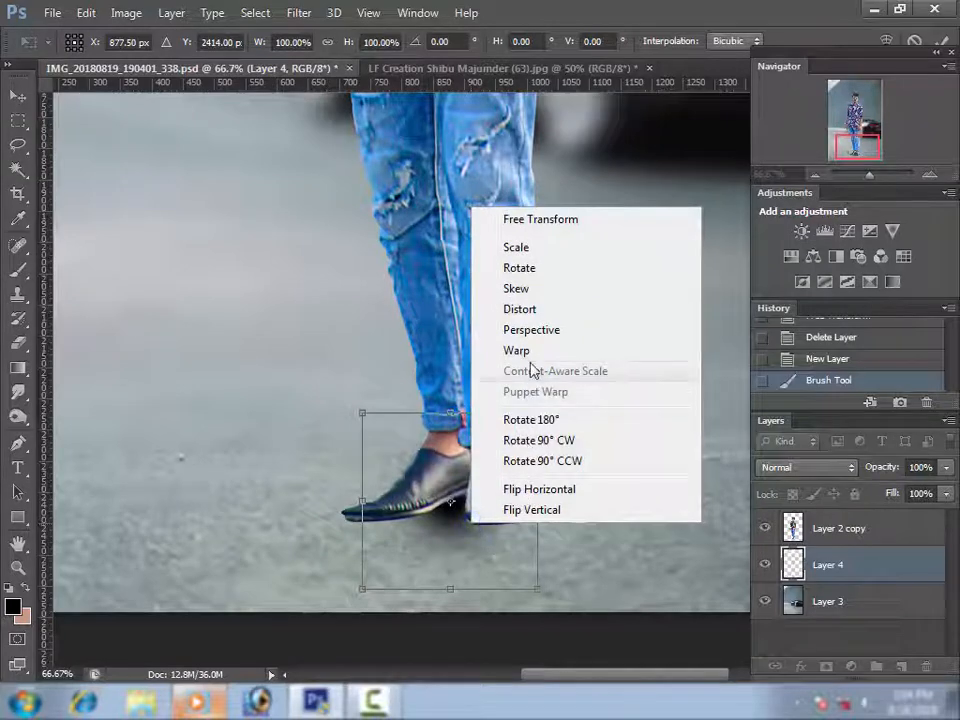
left_click(649, 511)
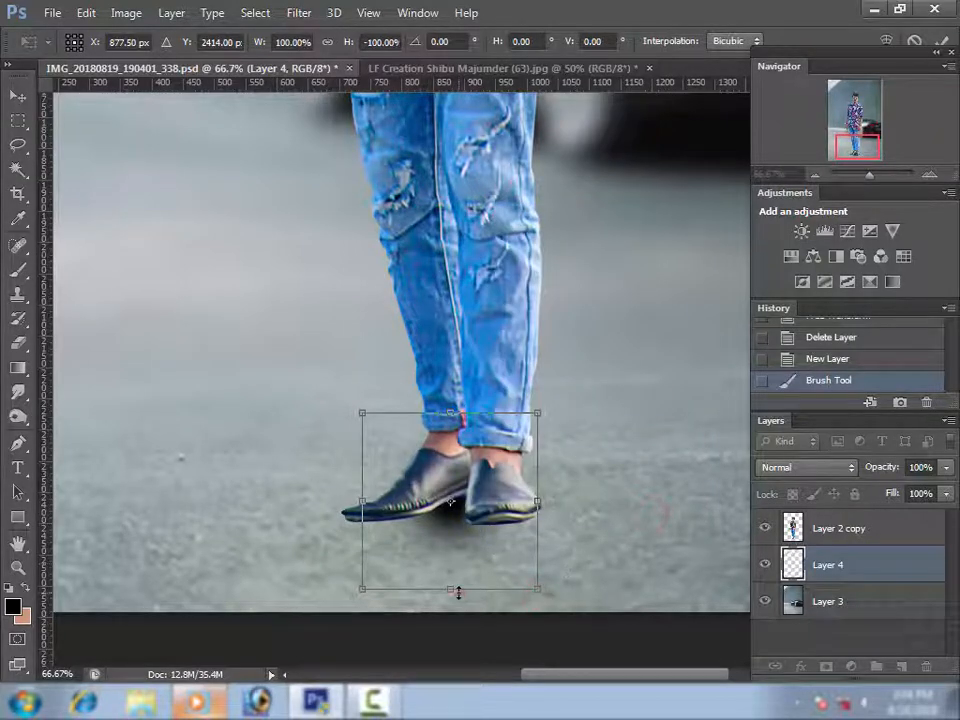
mouse_move(458, 592)
left_mouse_down()
mouse_move(480, 424)
mouse_move(481, 442)
left_mouse_up()
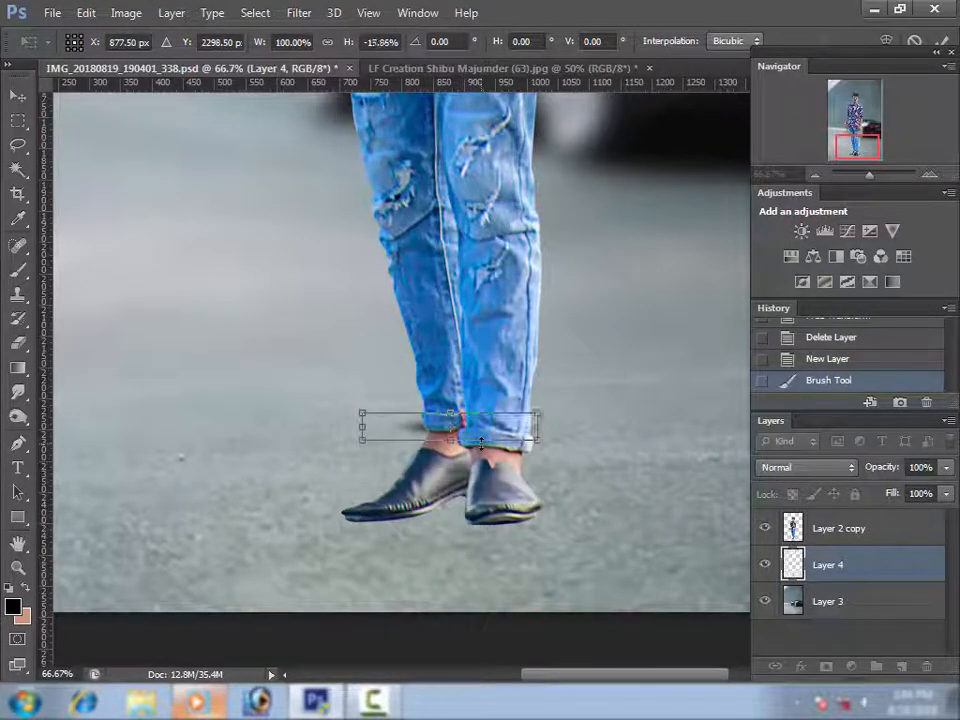
key("Return")
Step: Enlarge the flattened black spot and center it beneath both shoes as a wide ground shadow
key("ctrl+t")
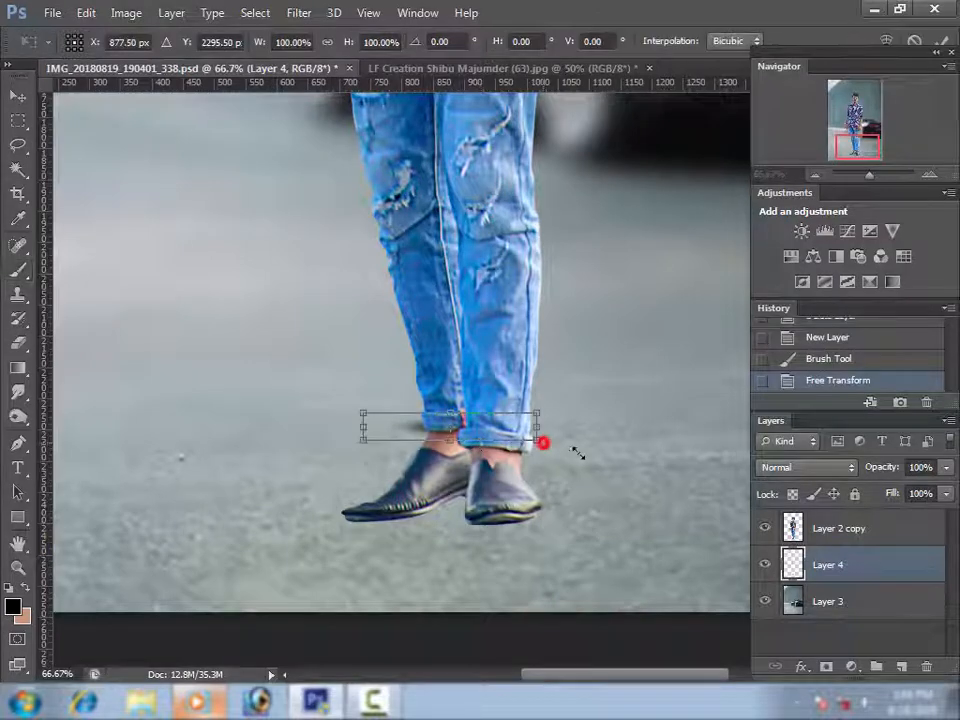
left_click_drag(577, 453, 525, 513)
mouse_move(593, 543)
left_mouse_down()
mouse_move(664, 572)
mouse_move(737, 561)
mouse_move(775, 609)
left_mouse_up()
key("Return")
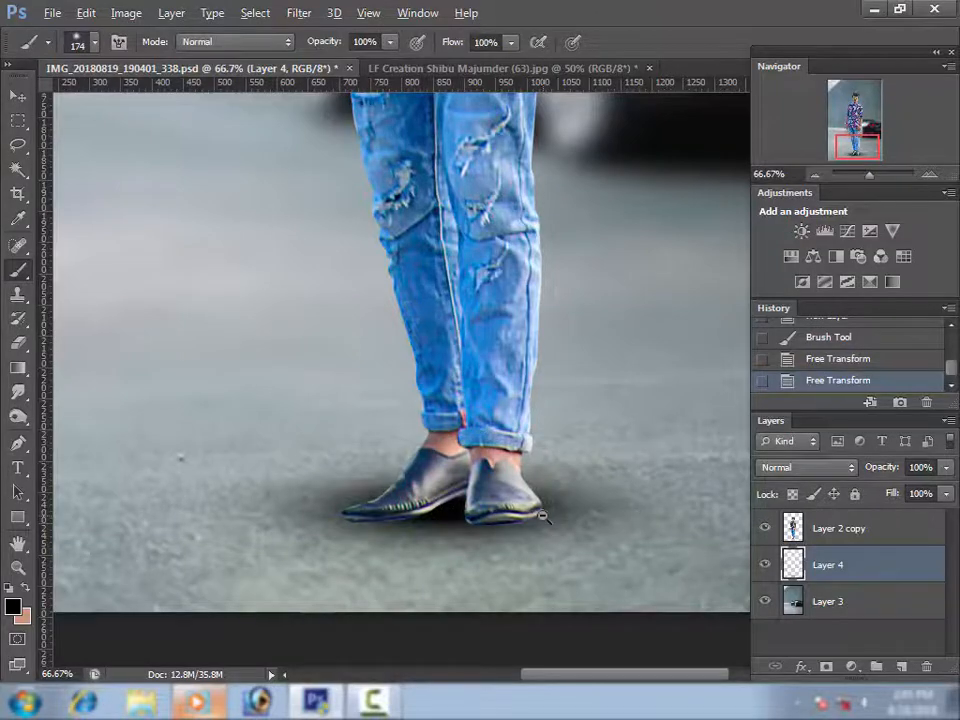
Step: Check the ground shadow in the whole composition and close up around the shoes
left_click(543, 516, "alt")
left_click(543, 516, "alt")
left_click(543, 516, "alt")
left_click(543, 516, "alt")
left_click(543, 516, "alt")
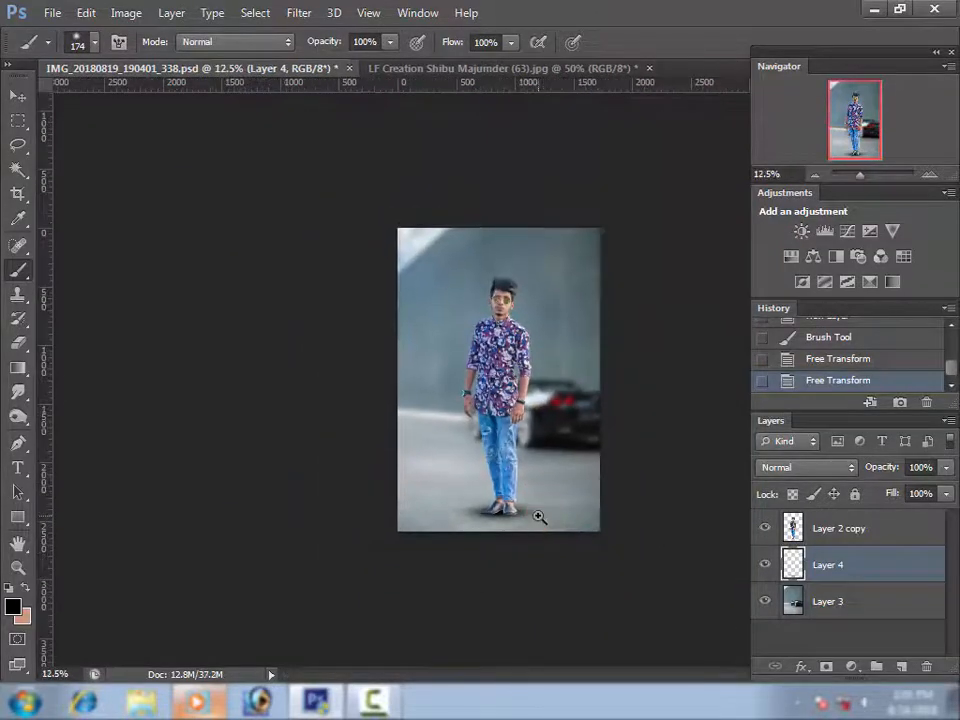
left_click(538, 516)
left_click(538, 516)
left_click(538, 516)
left_click(525, 548)
left_click(525, 548)
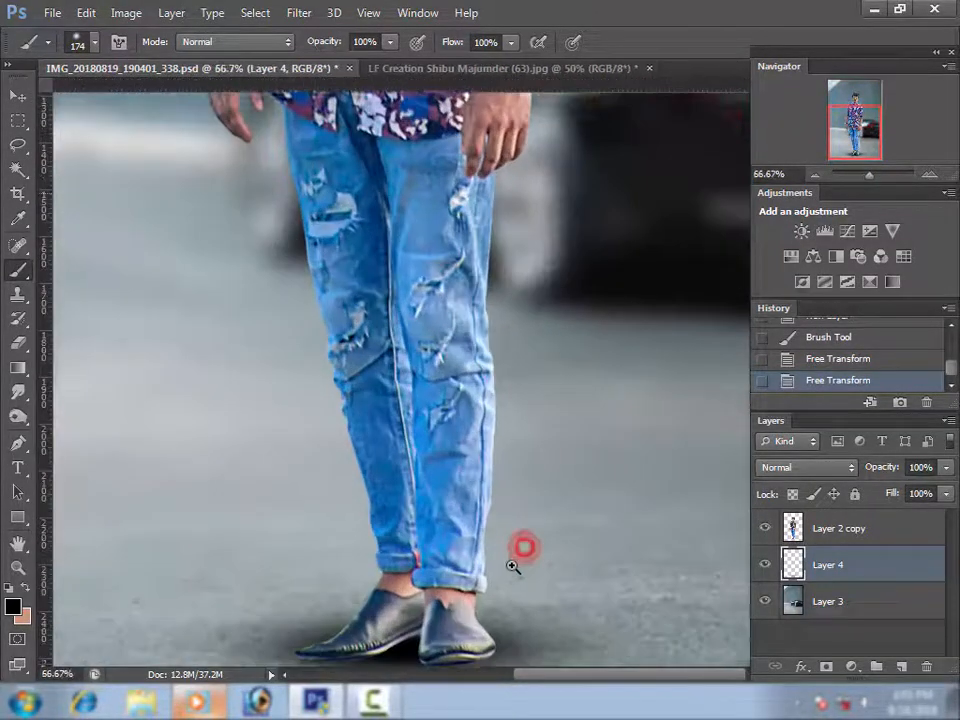
left_click(508, 569)
left_click_drag(499, 573, 572, 420)
Step: Add a new layer above Layer 2 copy and paint a wide soft black stroke across both shoes with the 174 px brush
left_click(839, 543)
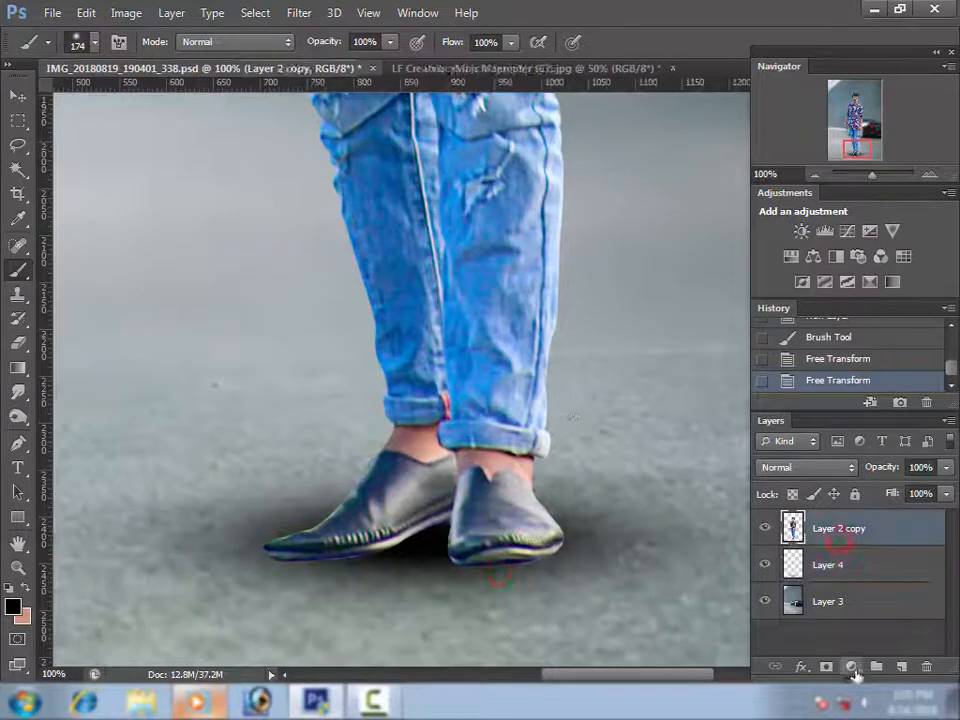
left_click(901, 667)
left_click(414, 529, "ctrl")
left_click(396, 527, "ctrl+alt")
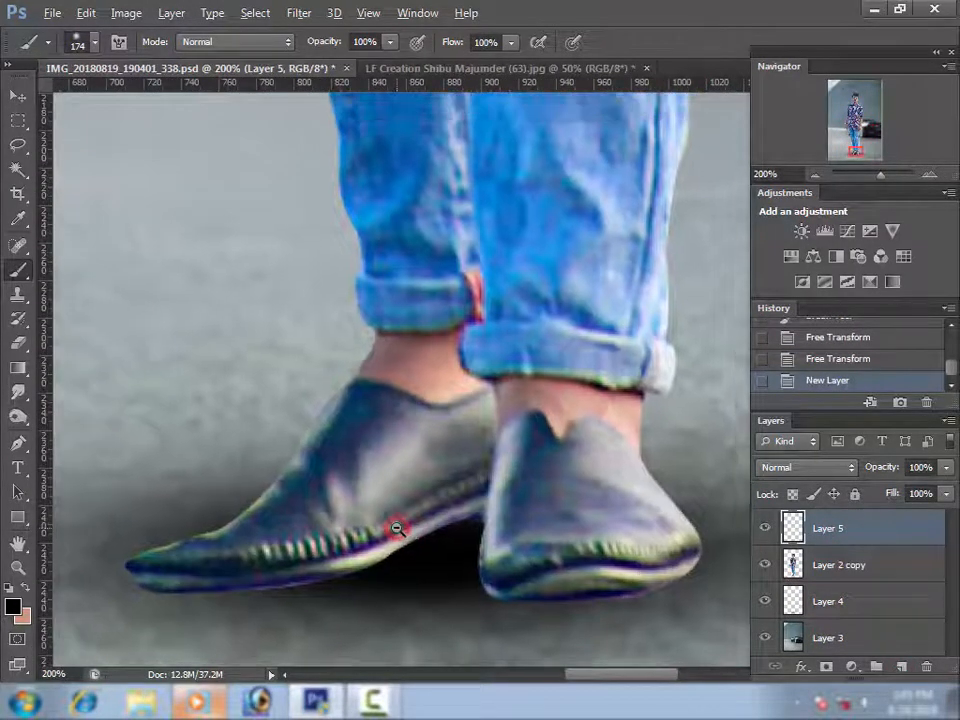
left_click_drag(514, 525, 270, 524)
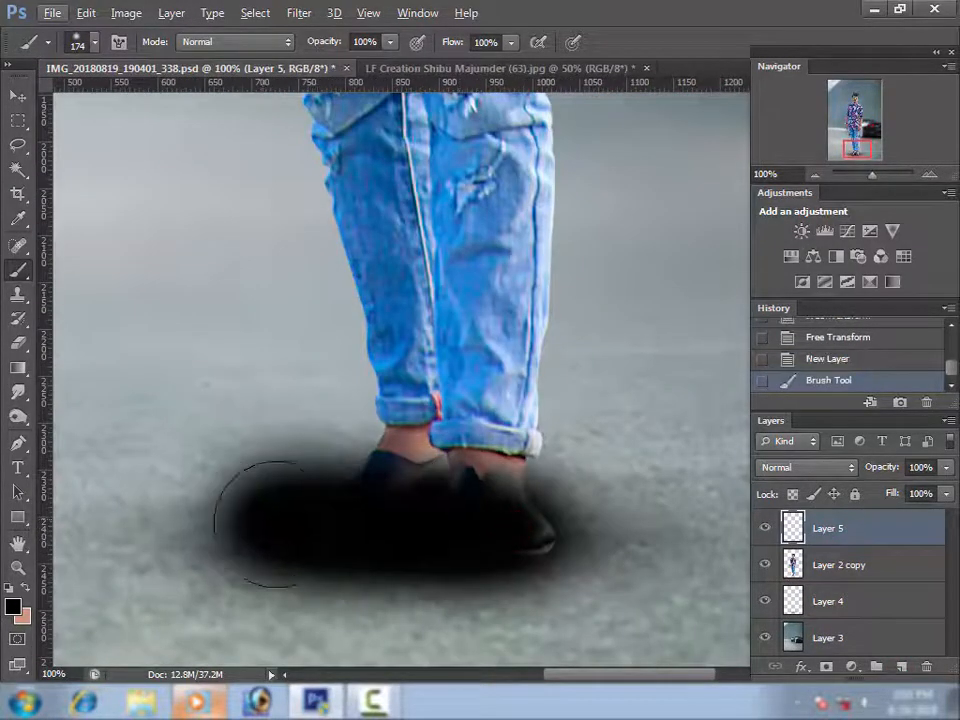
Step: Lower the opacity of Layer 5 to 28% and check the darkened shoes in the full picture
left_click(401, 531, "ctrl+alt")
left_click(401, 531, "ctrl+alt")
left_click(401, 531, "ctrl+alt")
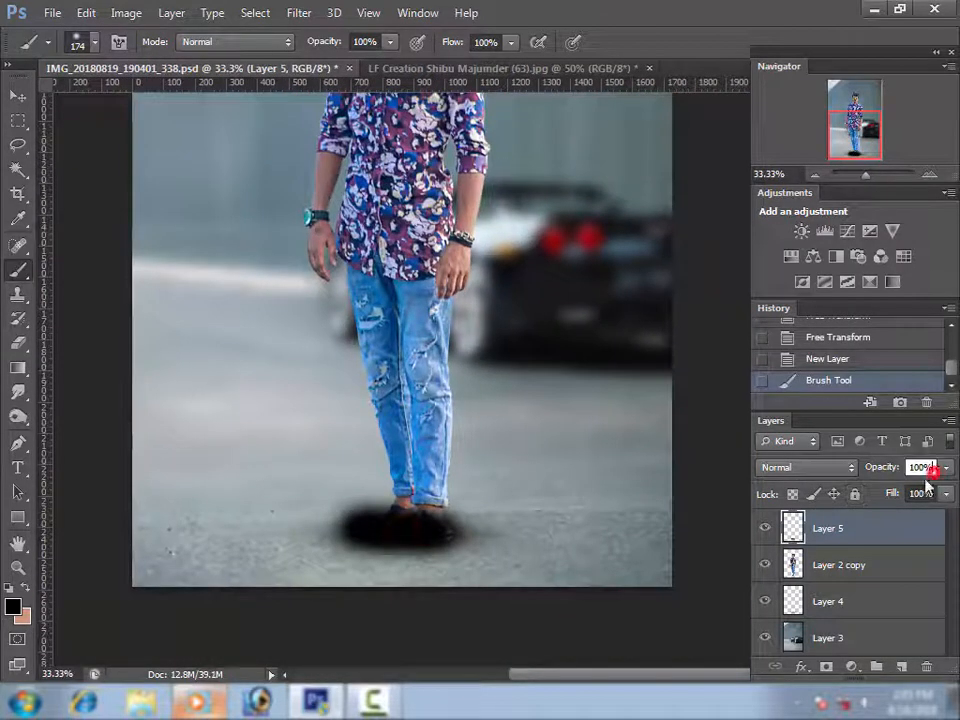
left_click_drag(910, 492, 877, 497)
left_click(436, 556, "ctrl+alt")
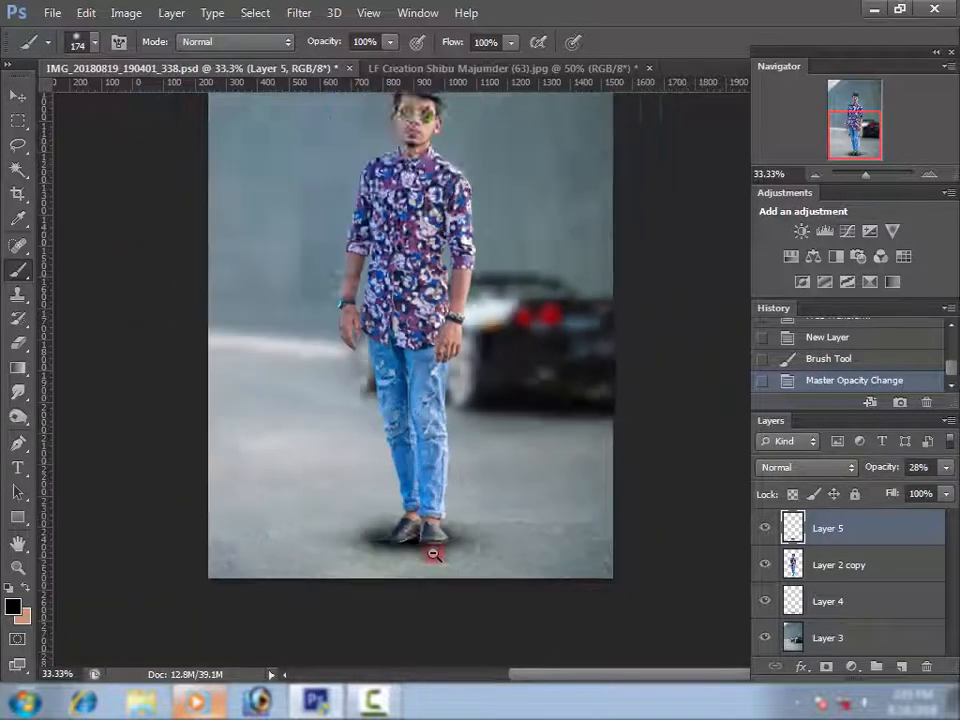
left_click(431, 553, "ctrl+alt")
left_click(430, 553, "ctrl+alt")
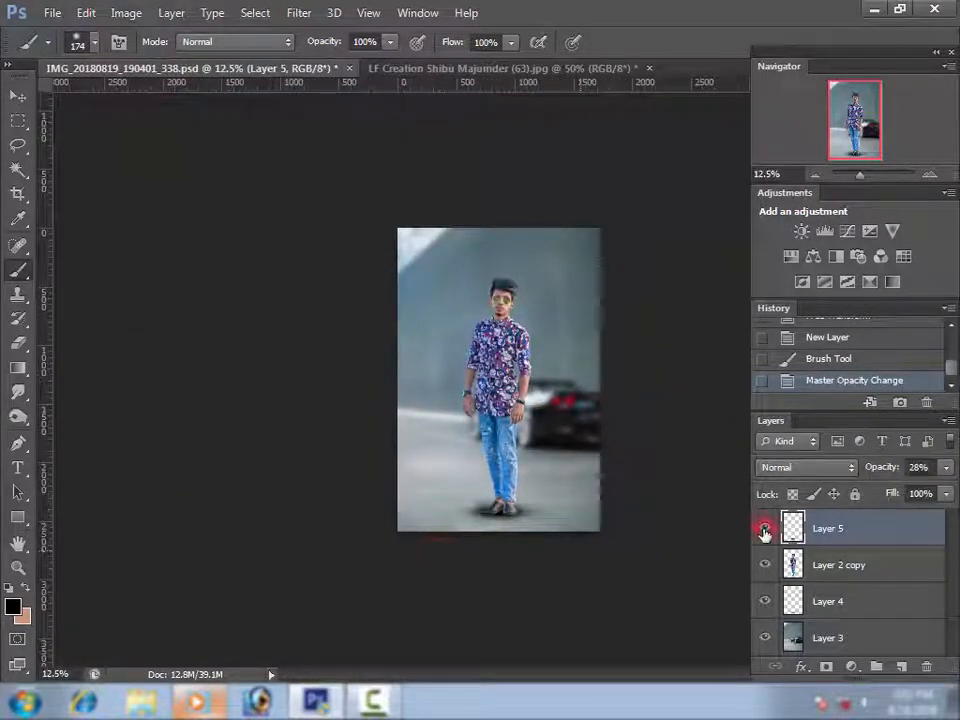
Step: Squash the Layer 5 shadow to about 63% of its height over the shoes with Free Transform
left_click(495, 510, "ctrl")
left_click(490, 520, "ctrl")
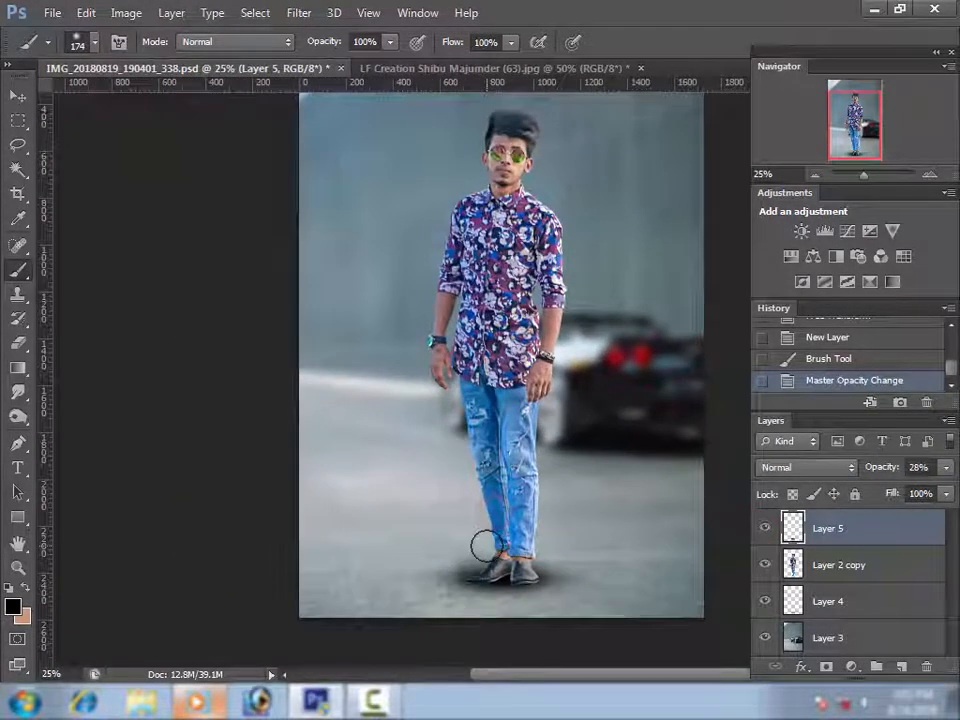
key("ctrl+t")
left_click_drag(499, 538, 518, 584)
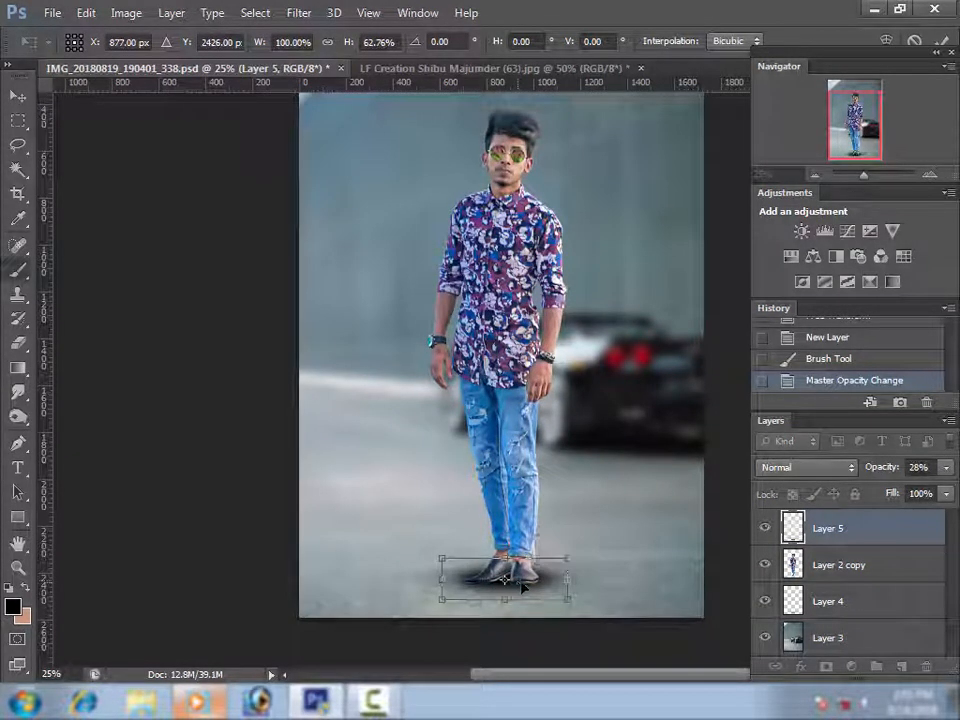
key("Return")
key("b")
Step: Smudge the edges of the side-turned shoe on Layer 2 copy at 46% strength with a 44 px brush
left_click(498, 596, "ctrl")
left_click(498, 597, "ctrl")
left_click(498, 597, "ctrl")
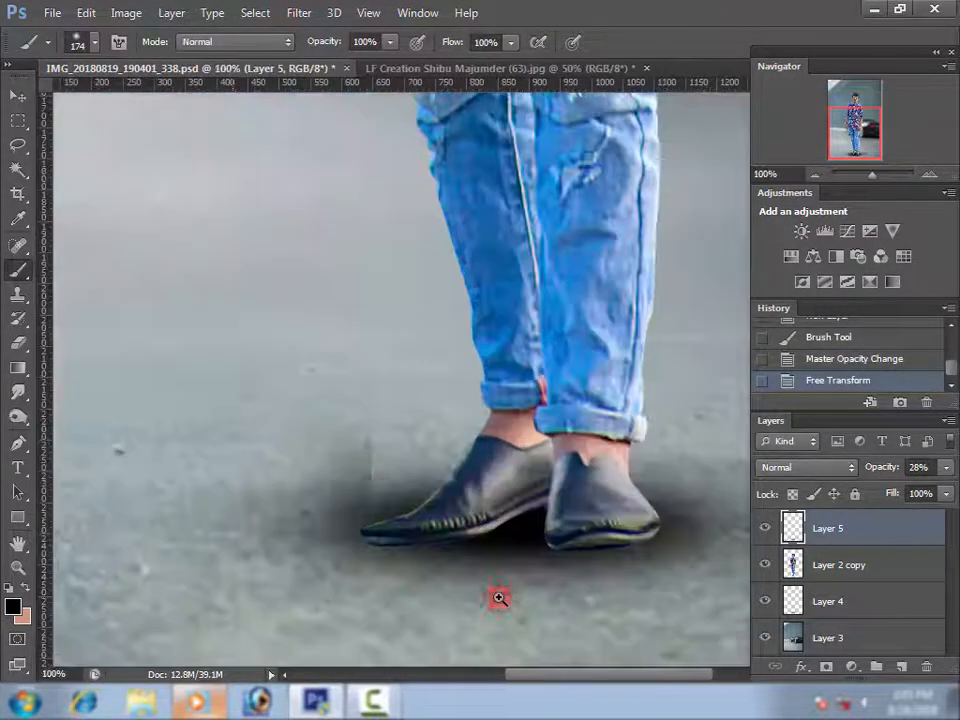
left_click(498, 597, "ctrl")
left_click(800, 565)
left_click(19, 392)
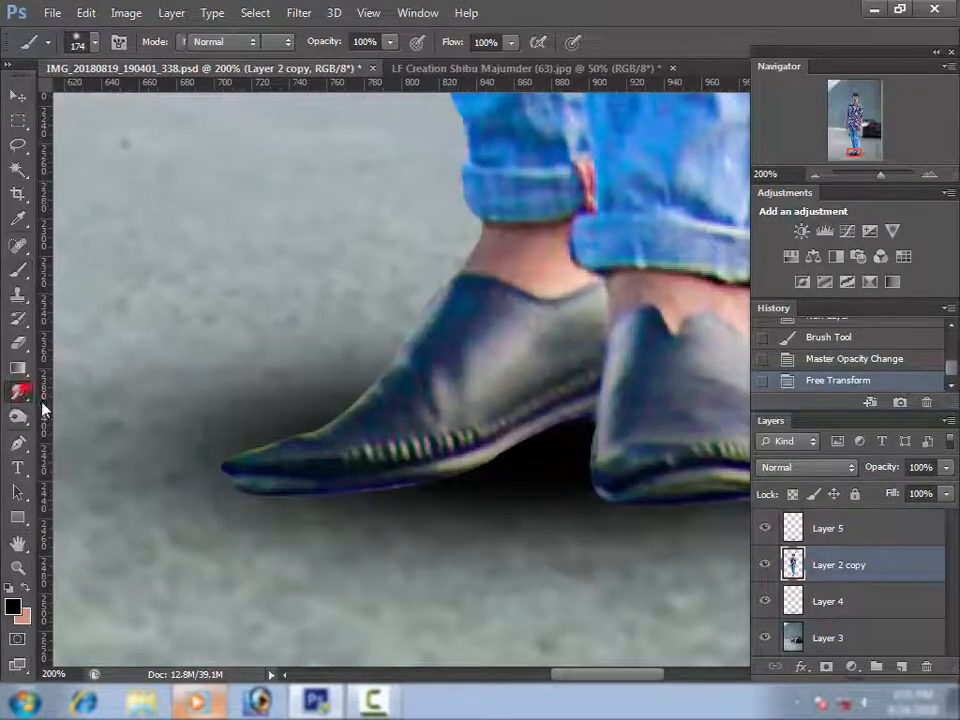
right_click(292, 514)
left_click(329, 568)
left_click(243, 503)
left_click_drag(236, 502, 228, 492)
left_click_drag(228, 470, 217, 471)
mouse_move(349, 405)
left_mouse_down()
mouse_move(345, 398)
mouse_move(364, 396)
mouse_move(257, 431)
left_mouse_up()
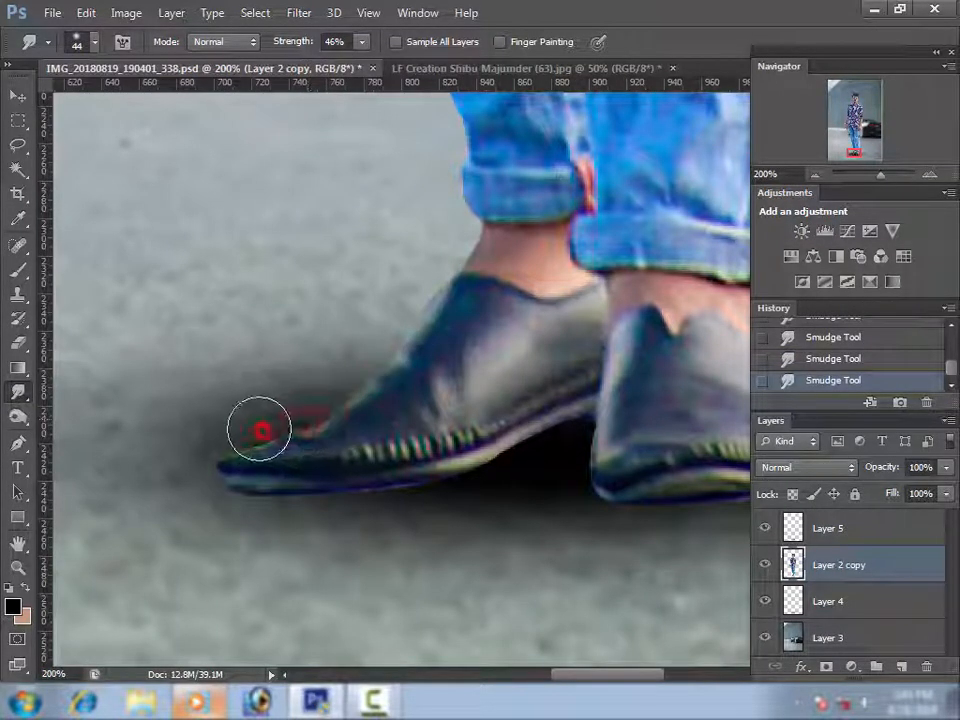
left_click_drag(452, 482, 449, 485)
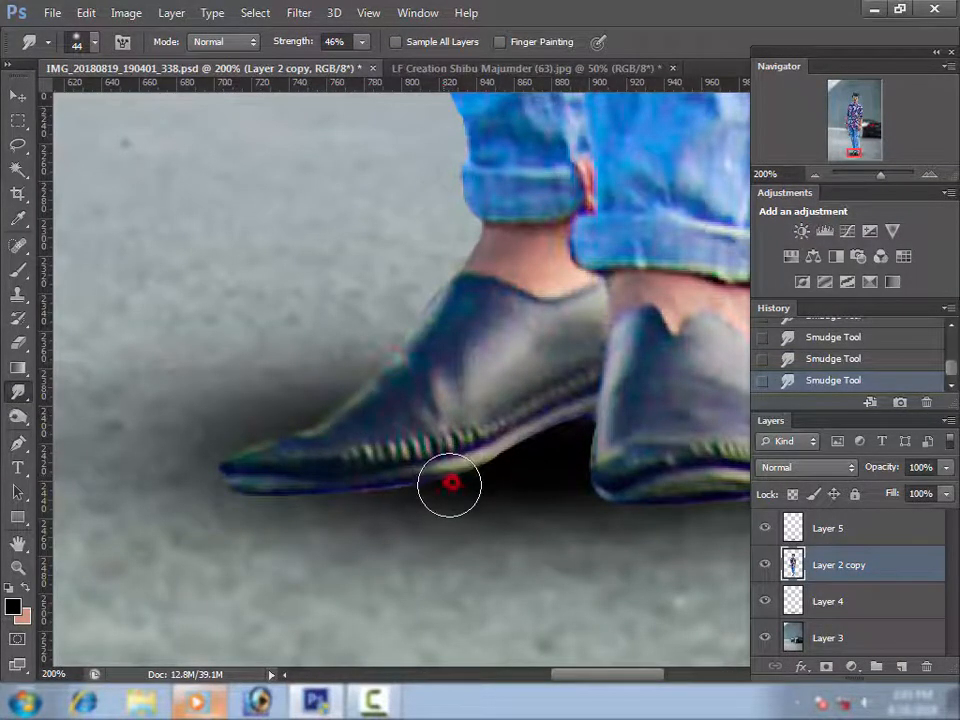
mouse_move(378, 502)
left_mouse_down()
mouse_move(499, 474)
mouse_move(548, 427)
mouse_move(548, 435)
mouse_move(567, 426)
mouse_move(589, 495)
left_mouse_up()
Step: Smudge the sole and outer edge of the front-facing shoe into the shadow on Layer 2 copy
left_click_drag(632, 527, 497, 499)
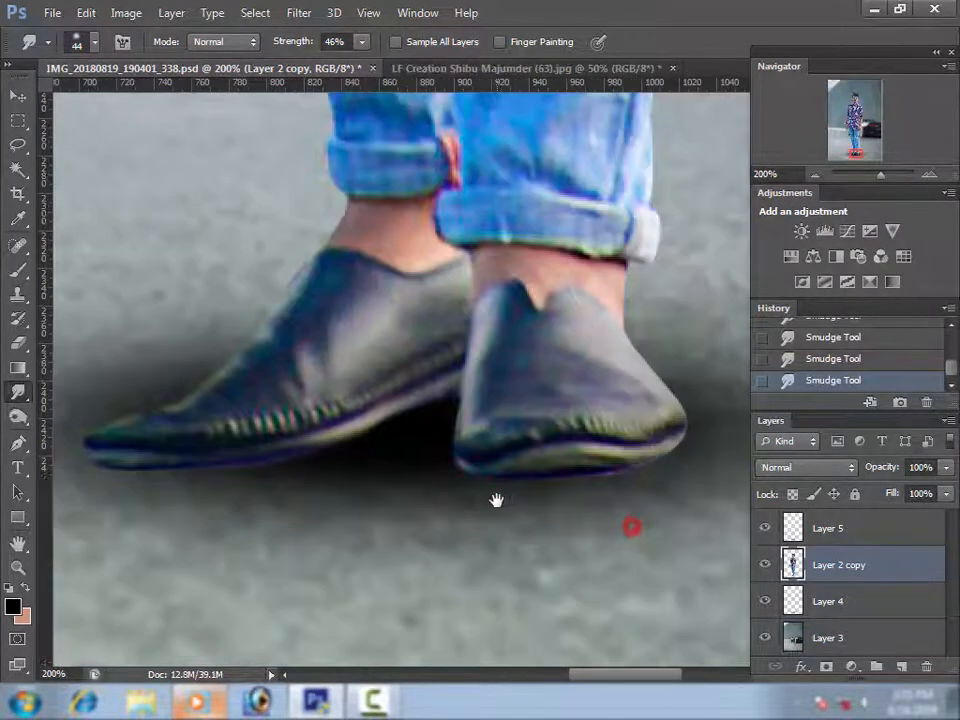
left_click_drag(556, 481, 628, 486)
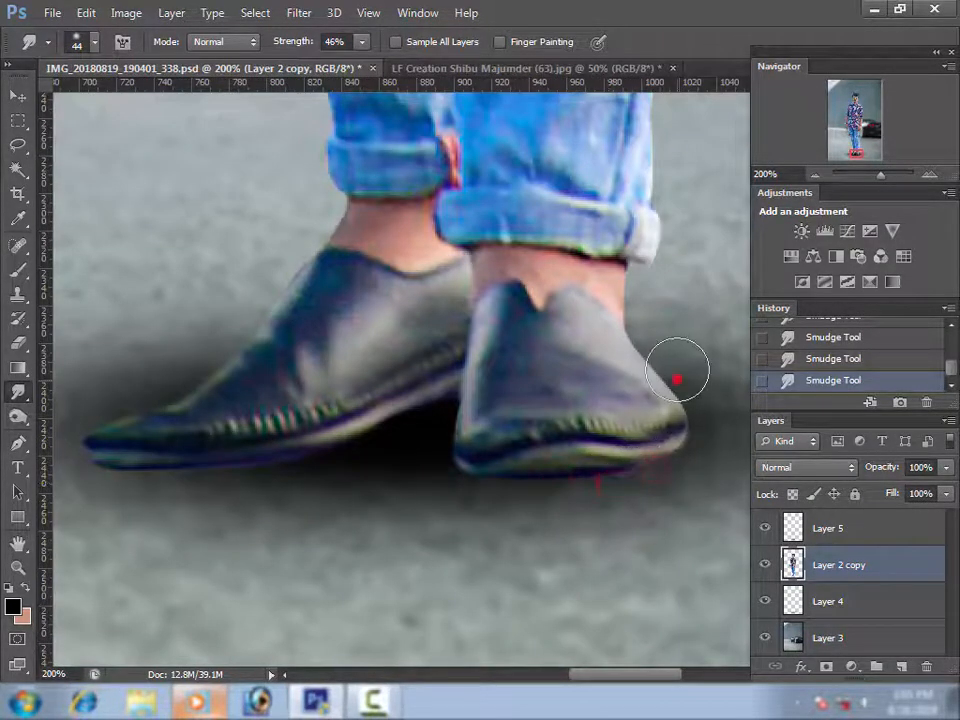
left_click_drag(677, 379, 646, 338)
Step: Add a new layer above Layer 2 copy and paint soft black beneath the side-turned shoe with a 31 px brush
left_click_drag(415, 492, 465, 514)
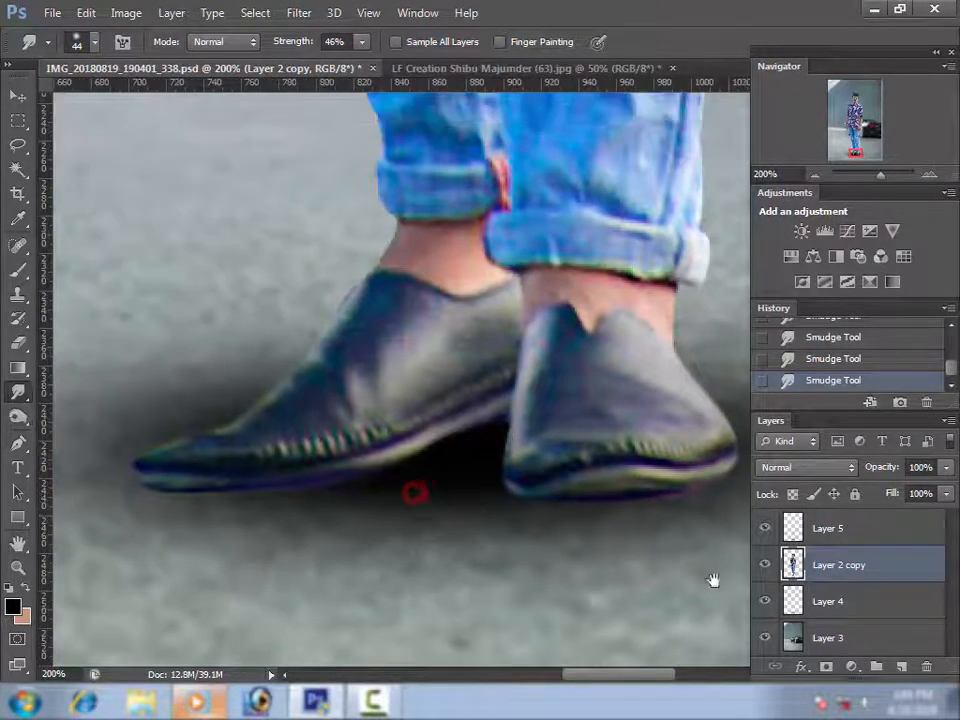
left_click(900, 665)
right_click(493, 518)
left_click(480, 521)
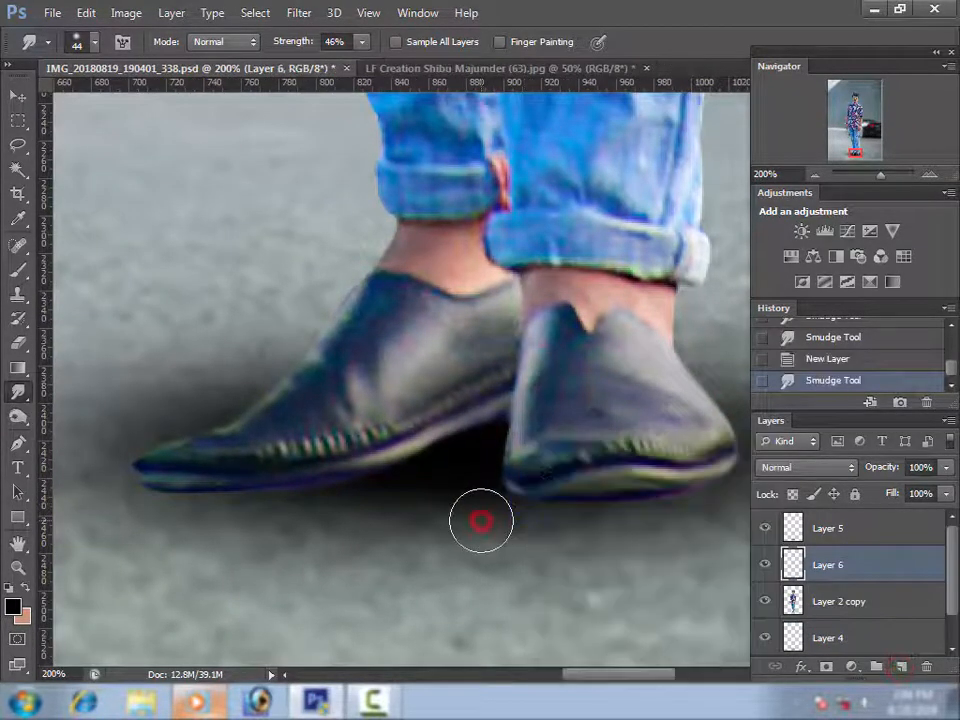
key("b")
right_click(490, 455)
left_click_drag(567, 479, 560, 487)
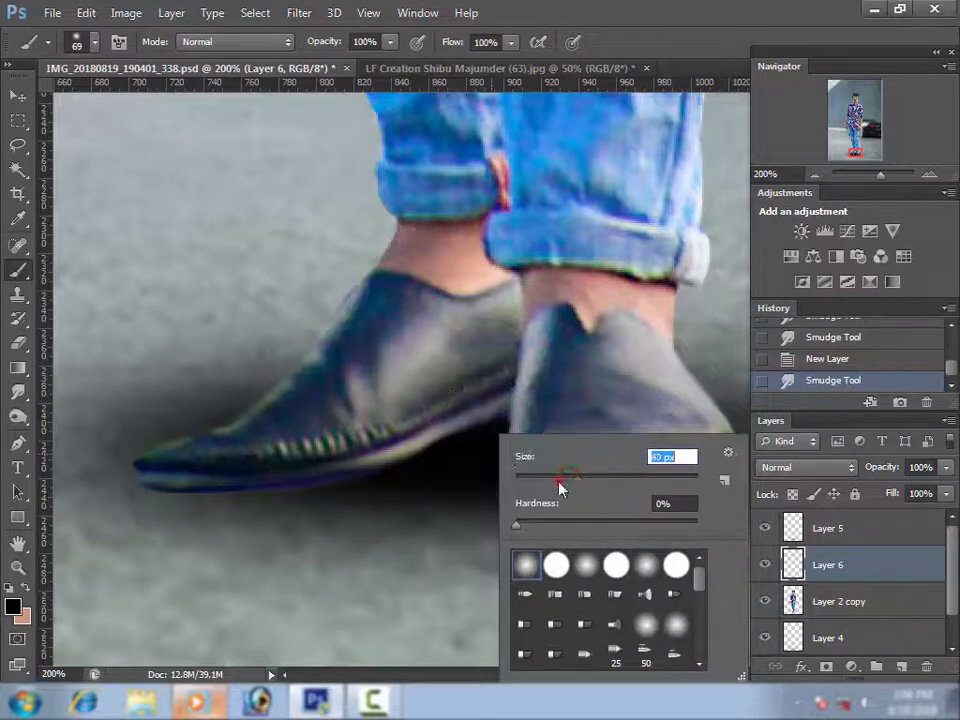
left_click(469, 455)
mouse_move(489, 441)
left_mouse_down()
mouse_move(403, 471)
mouse_move(368, 500)
left_mouse_up()
Step: Undo the last brush stroke and paint black along the side-turned shoe's sole with an 8 px brush
left_click_drag(396, 517, 473, 508)
key("ctrl+z")
right_click(573, 489)
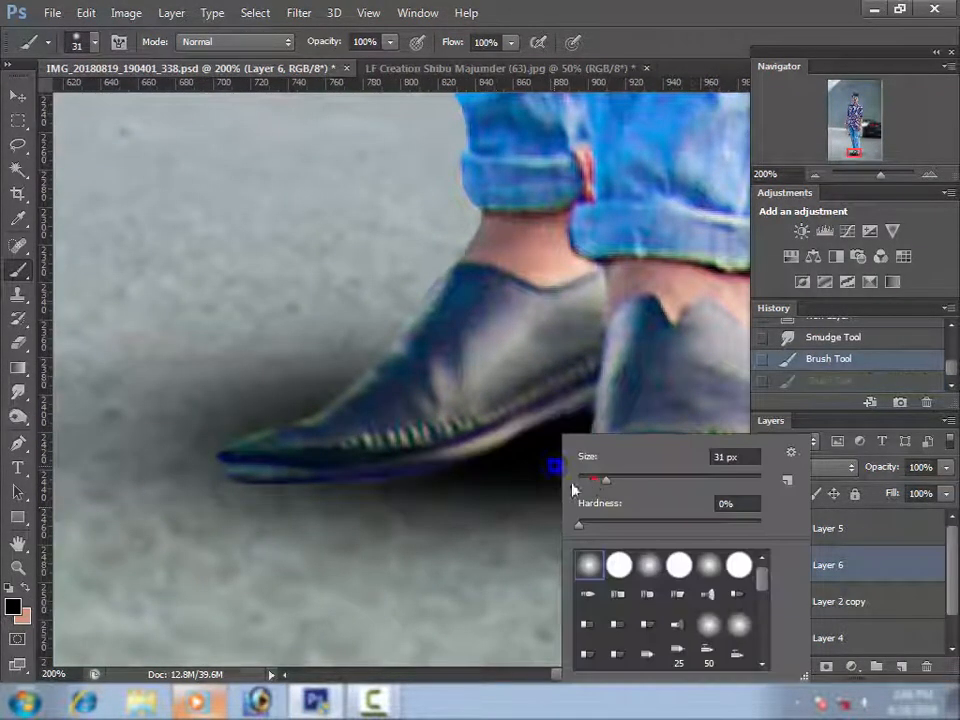
key("Return")
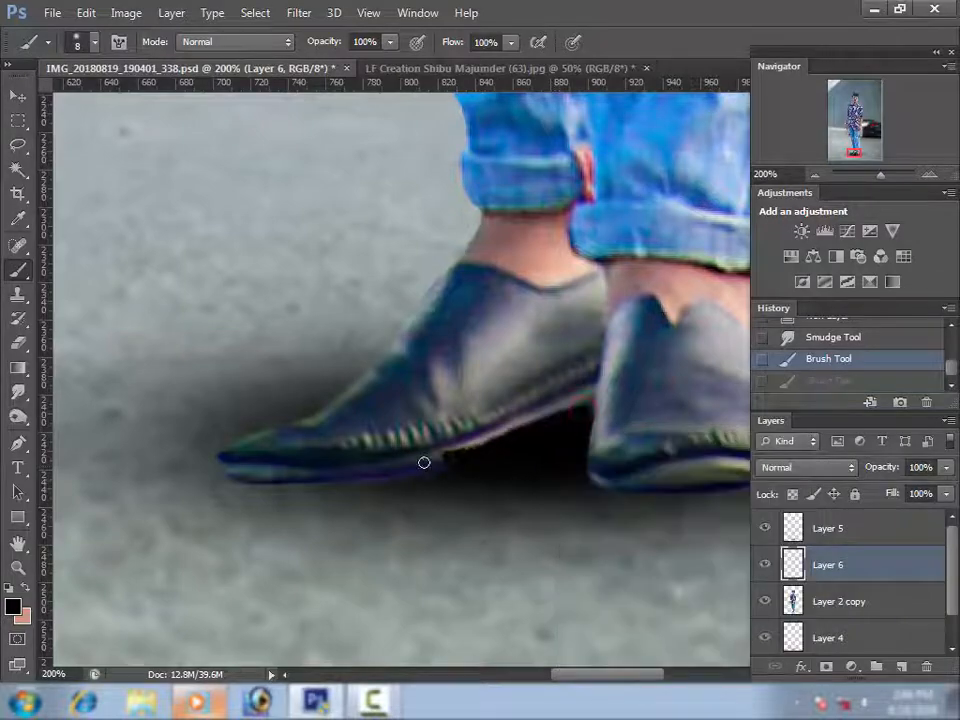
left_click_drag(424, 463, 398, 475)
Step: Continue the black 8 px outline on Layer 6 around the side-turned shoe's toe and up its upper edge to the ankle
left_click(414, 474, "ctrl")
left_click(480, 486, "ctrl")
left_click(557, 469, "alt")
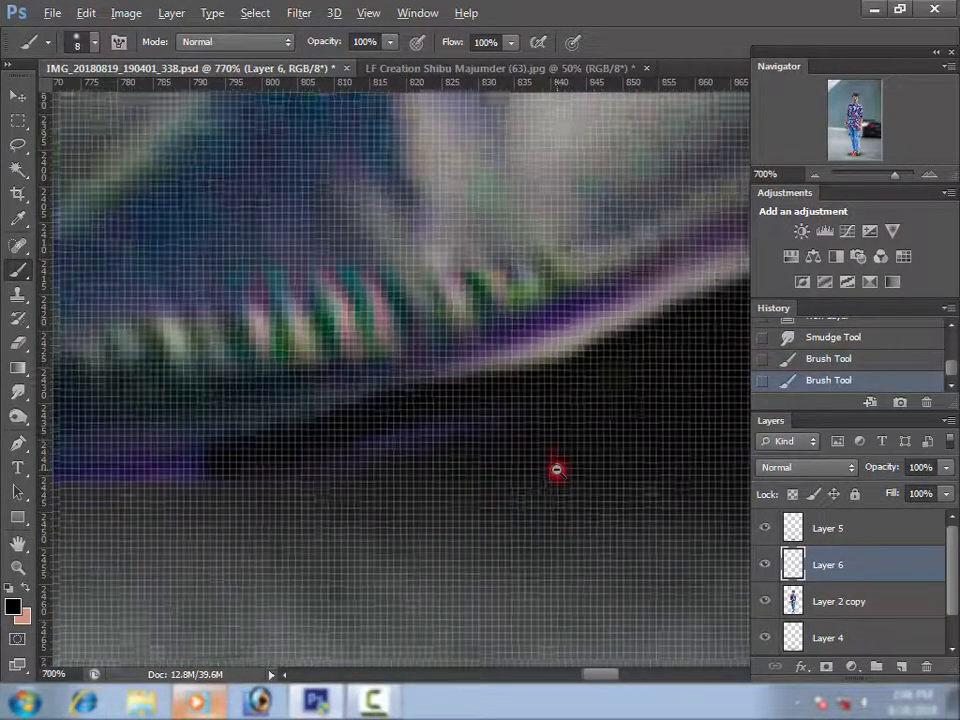
left_click(557, 469, "alt")
left_click(557, 469, "alt")
left_click(557, 469, "alt")
left_click(503, 473, "alt")
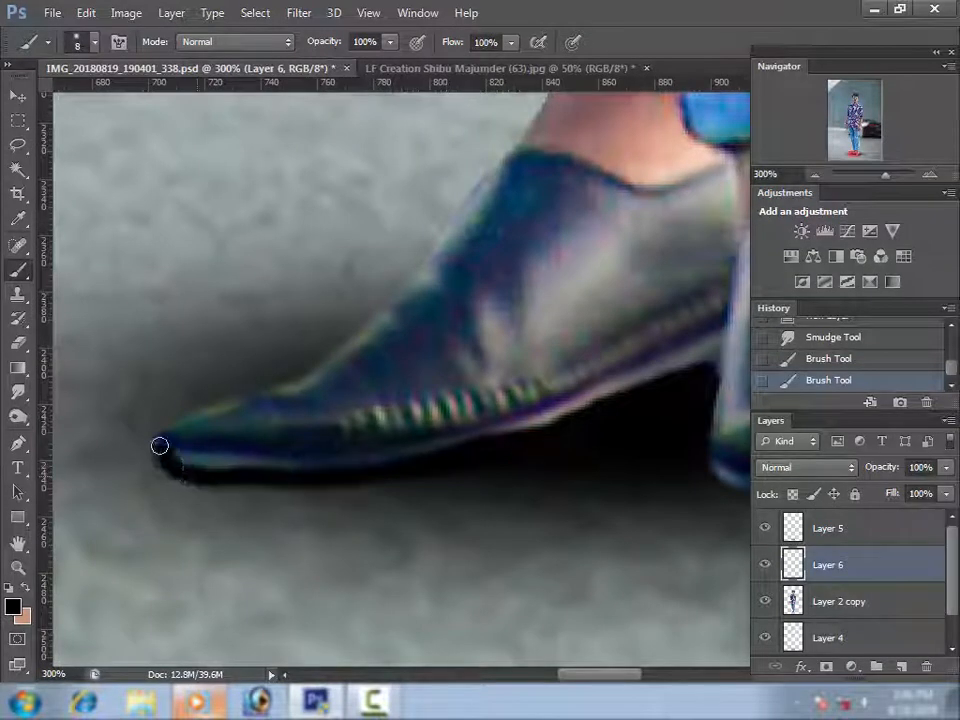
left_click_drag(194, 416, 280, 394)
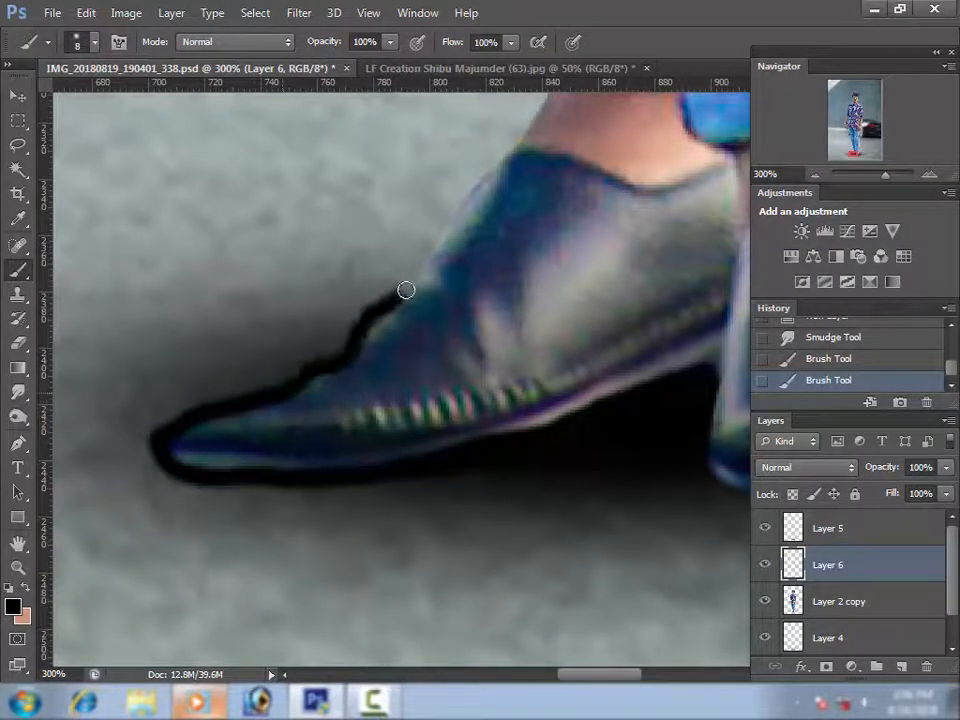
left_click_drag(406, 290, 471, 197)
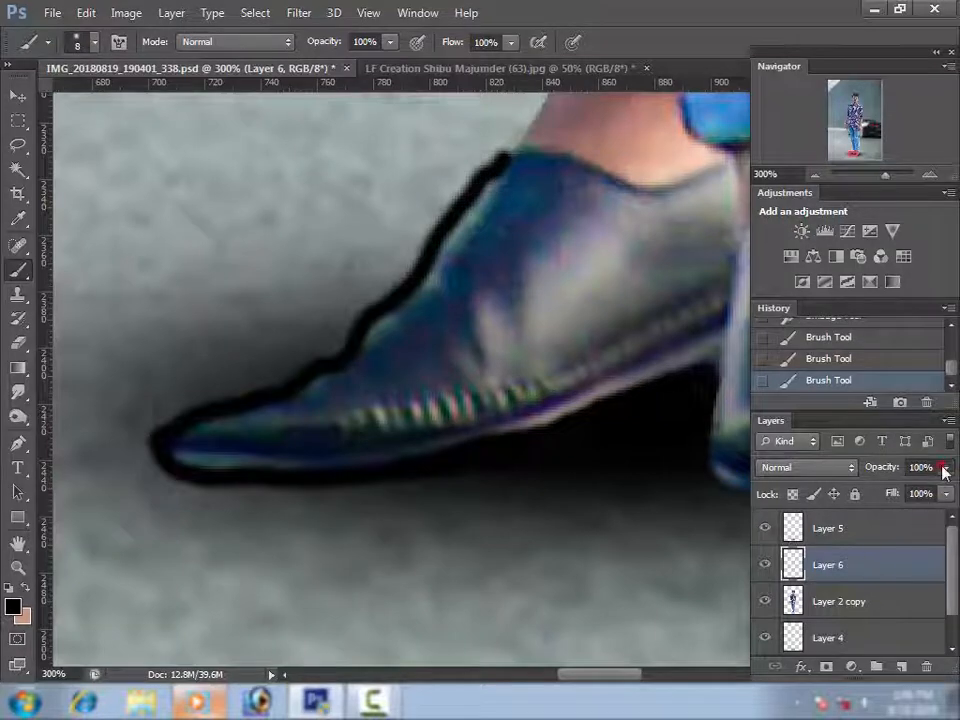
Step: Soften the black shoe outline on Layer 6 with a Gaussian Blur and set the layer's opacity to 68%
left_click_drag(942, 470, 884, 492)
scroll(589, 450, "down", 2)
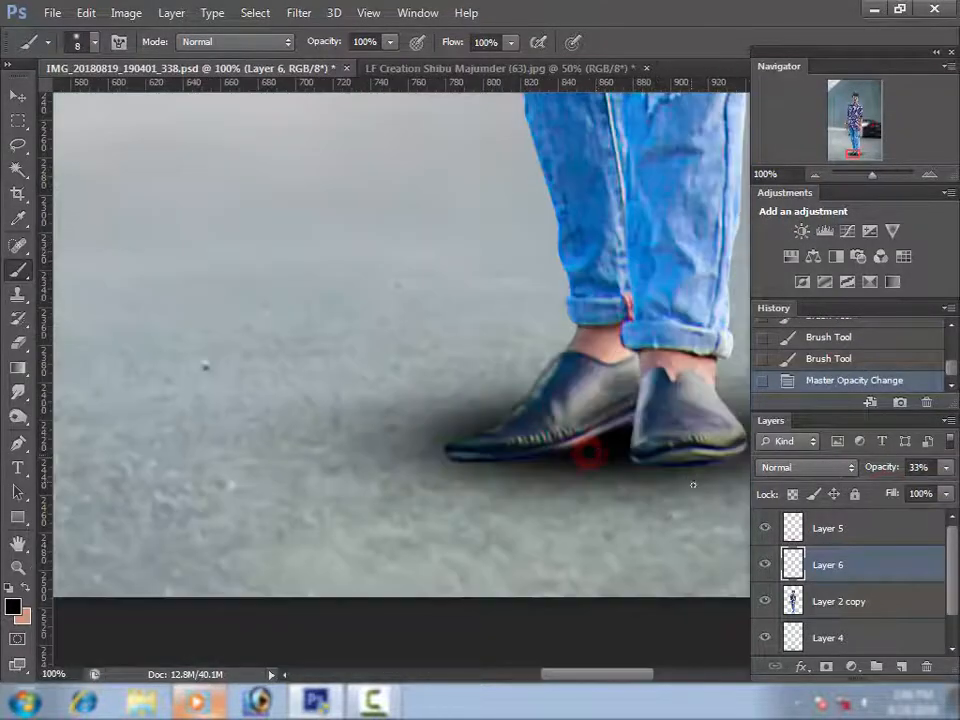
left_click(287, 12)
left_click(328, 203)
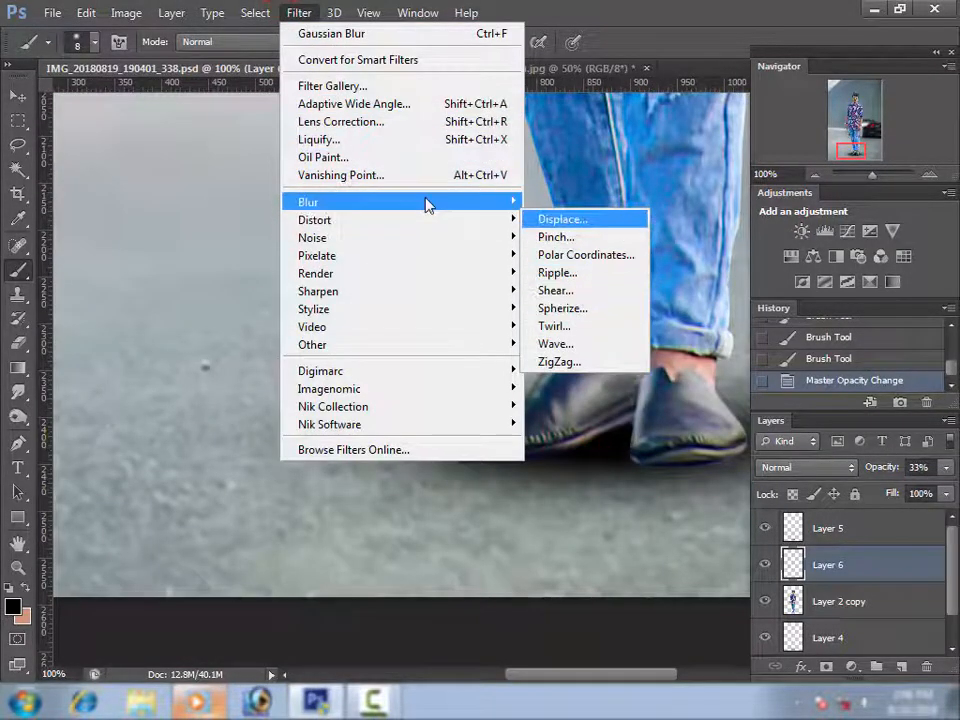
mouse_move(437, 203)
left_click(578, 334)
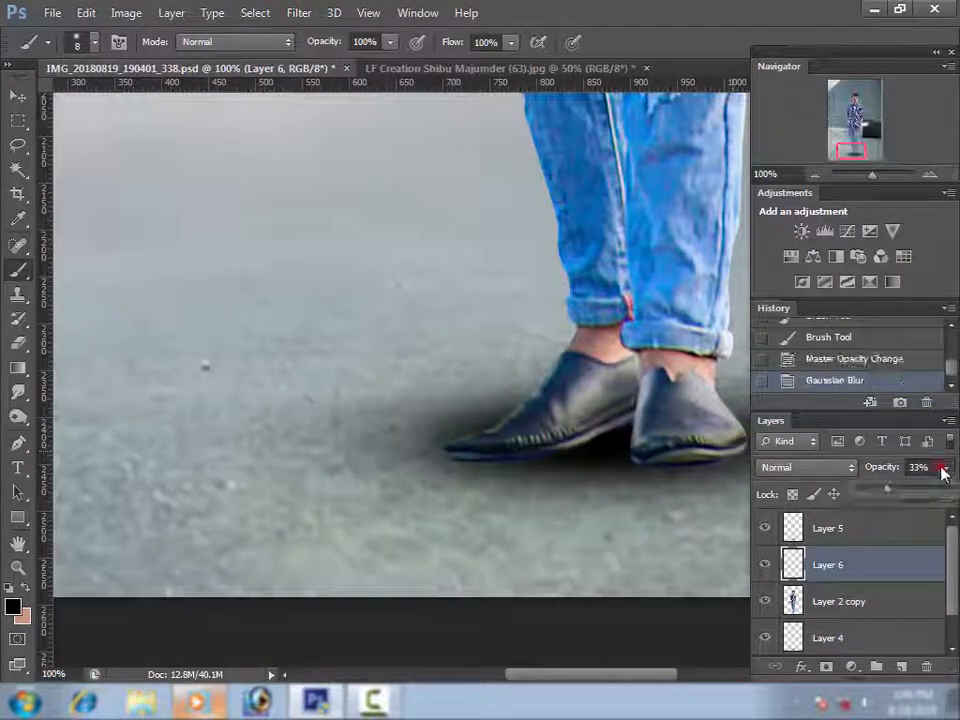
left_click_drag(943, 470, 921, 490)
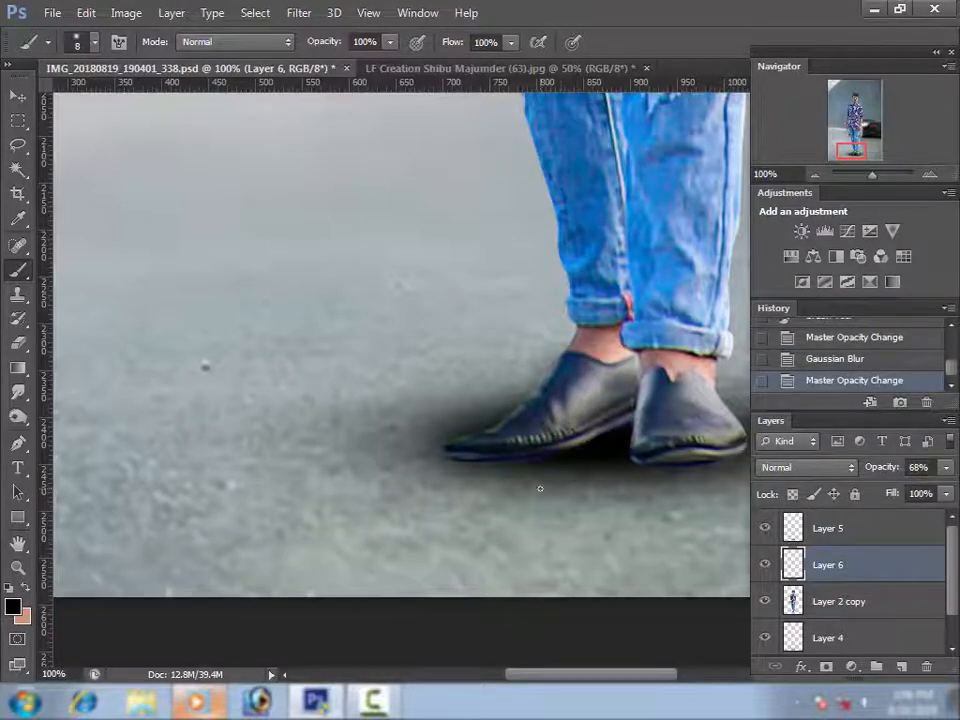
left_click(634, 464, "ctrl")
left_click_drag(668, 478, 592, 458)
key("ctrl+z")
left_click_drag(688, 493, 684, 481)
Step: Shift the soft ground shadow on Layer 4 slightly so it fits beneath the man's shoes
left_click(799, 517)
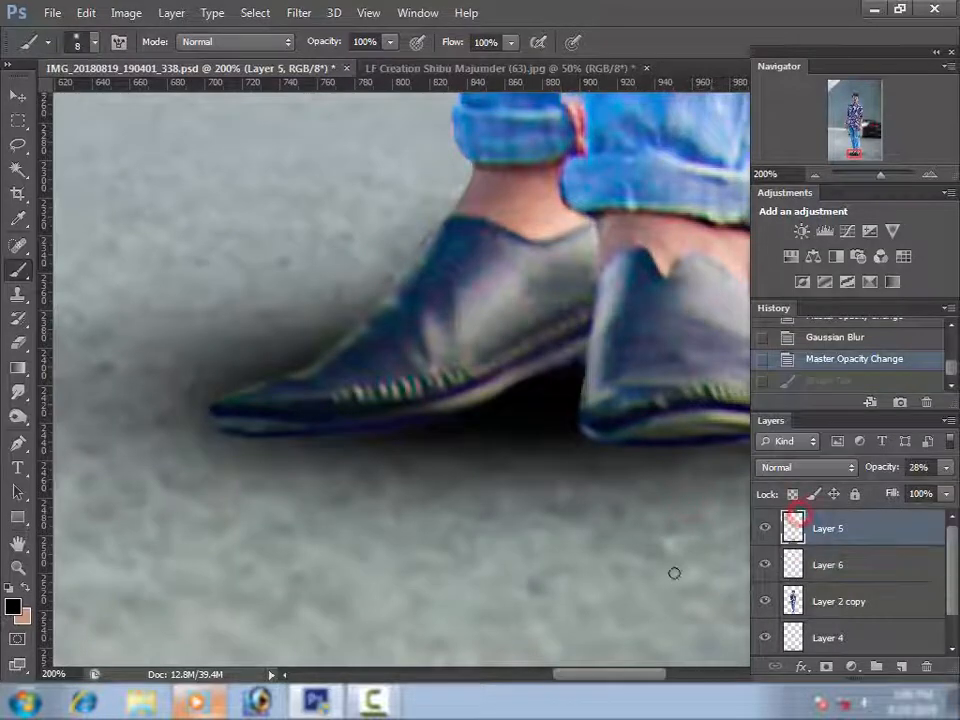
left_click(825, 563)
left_click(820, 637)
key("v")
left_click_drag(497, 431, 460, 446)
left_click(496, 449, "alt")
left_click(496, 449, "alt")
left_click(496, 449, "alt")
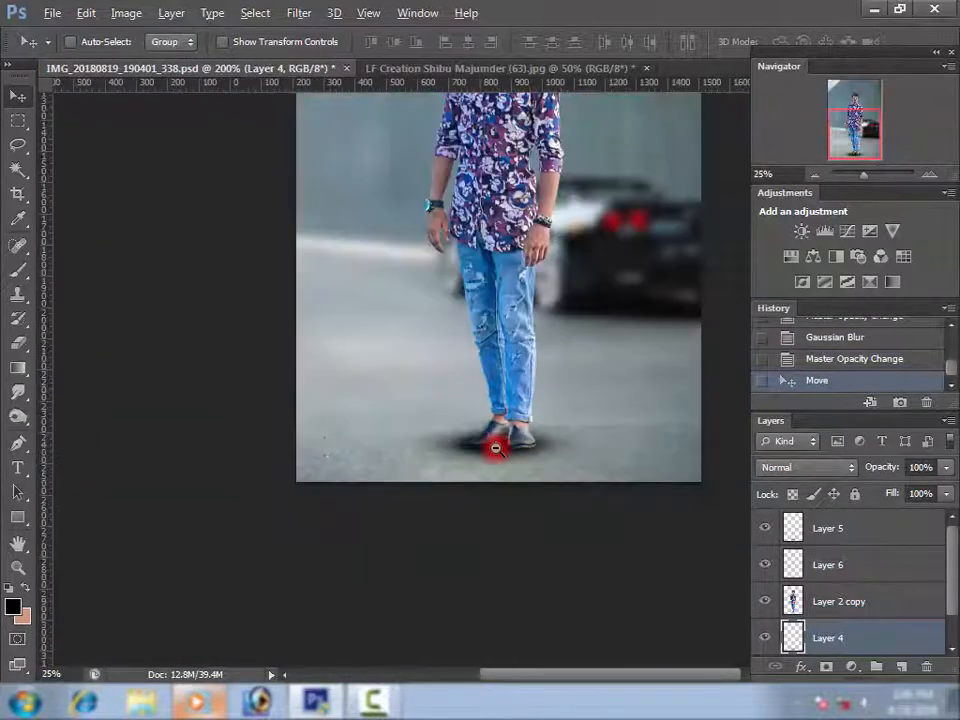
left_click(495, 444, "alt")
left_click(584, 340)
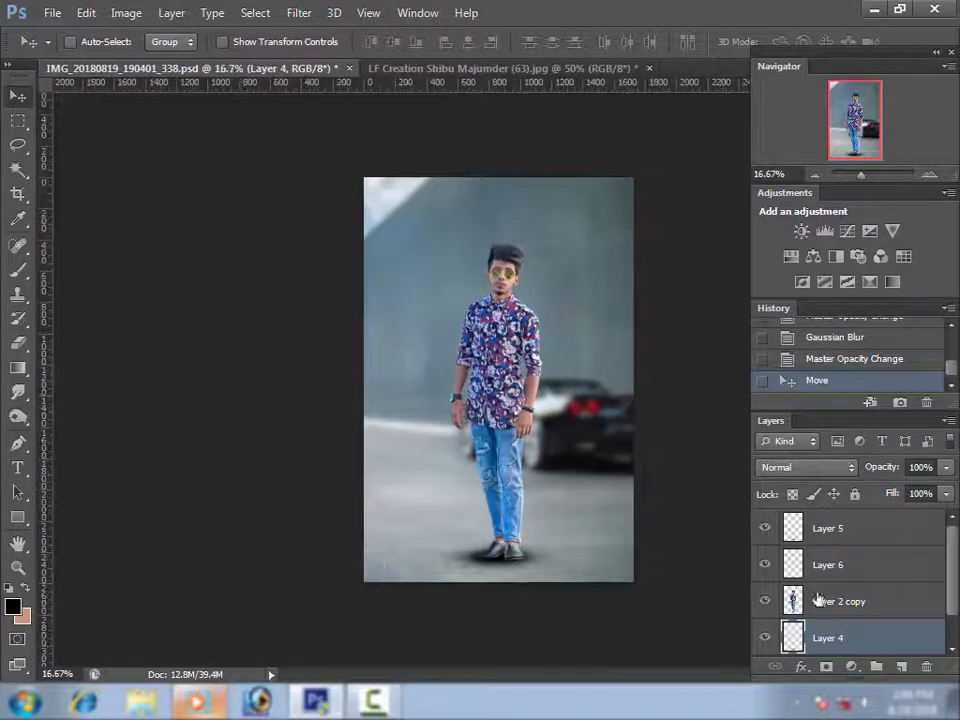
Step: Lower the opacity of Layer 6 to 46% and set Layer 5's opacity to 31%
left_click(833, 565)
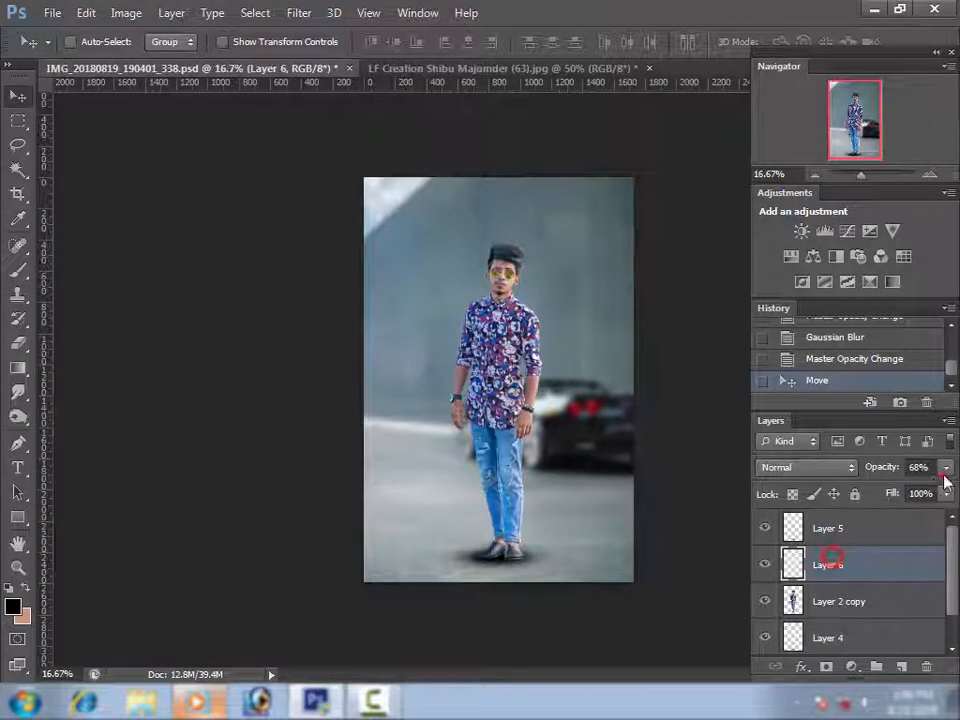
left_click_drag(902, 496, 921, 497)
left_click(898, 519)
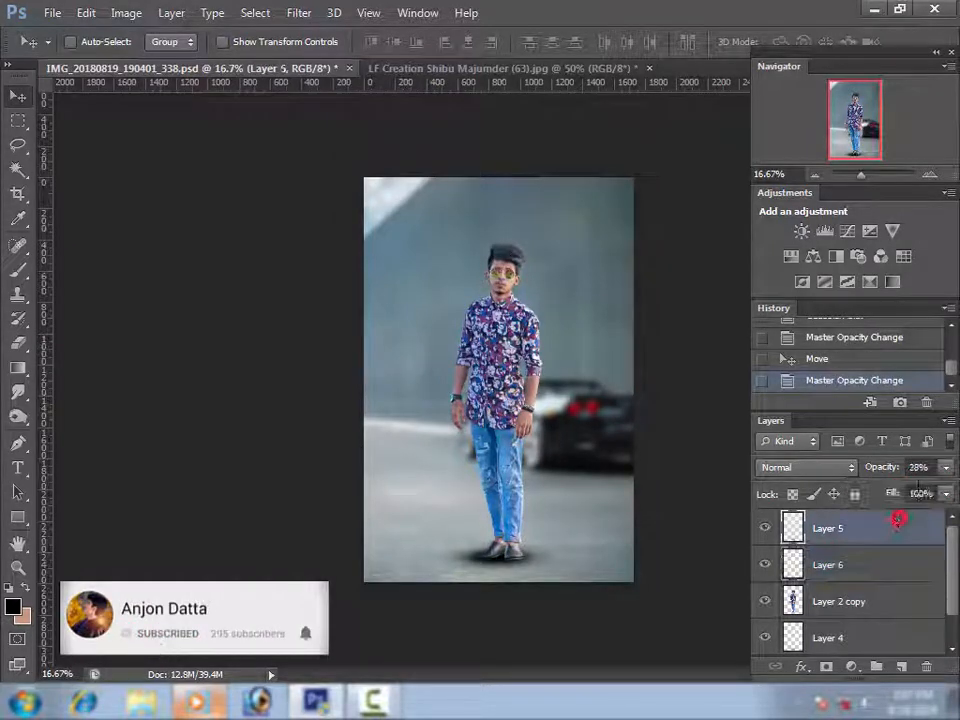
left_click(880, 564)
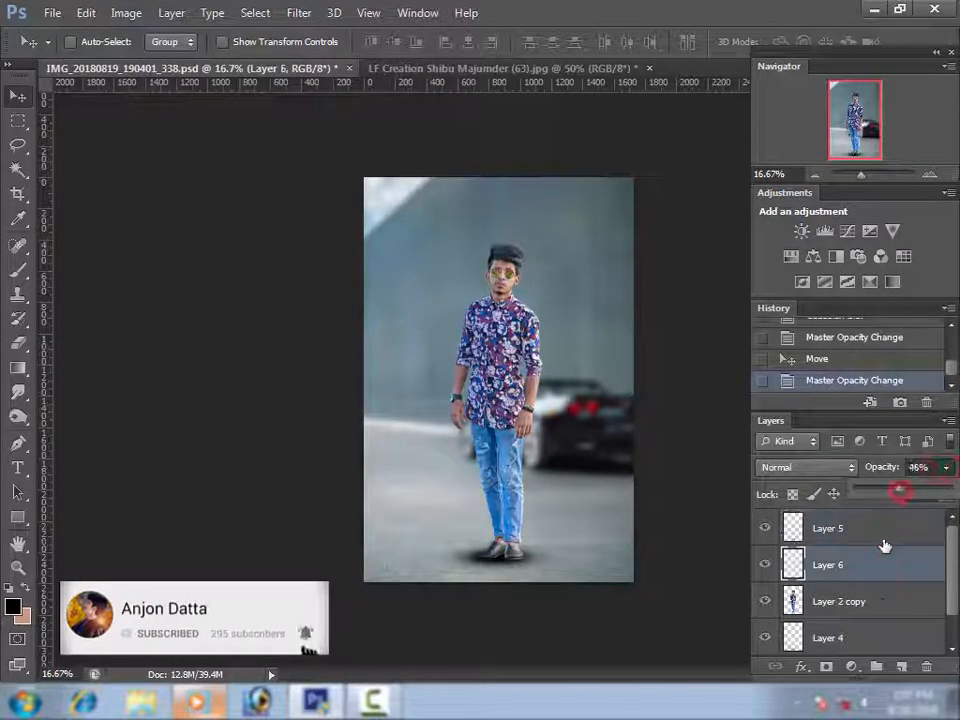
left_click(880, 530)
mouse_move(880, 496)
left_mouse_down()
mouse_move(913, 495)
mouse_move(886, 492)
left_mouse_up()
Step: Merge Layer 5 down into Layer 6 to combine the two shoe shadow layers
left_click_drag(520, 231, 520, 231)
right_click(840, 533)
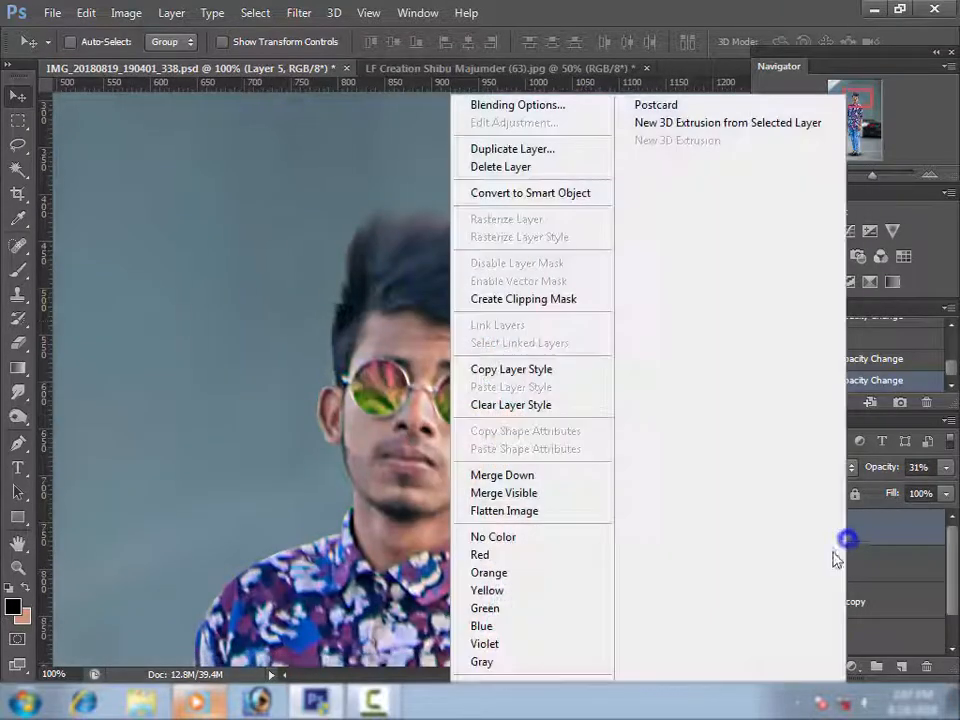
left_click(520, 476)
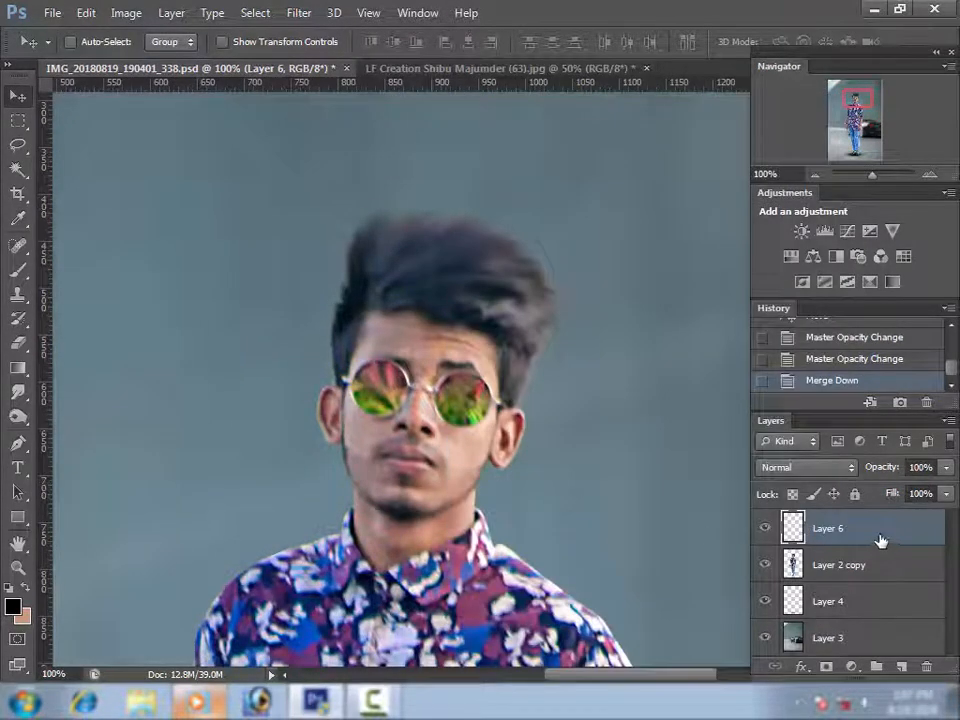
Step: Add a new layer above Layer 2 copy and choose a light peach skin tone as the brush's foreground colour
left_click_drag(545, 476, 580, 422)
left_click(878, 563)
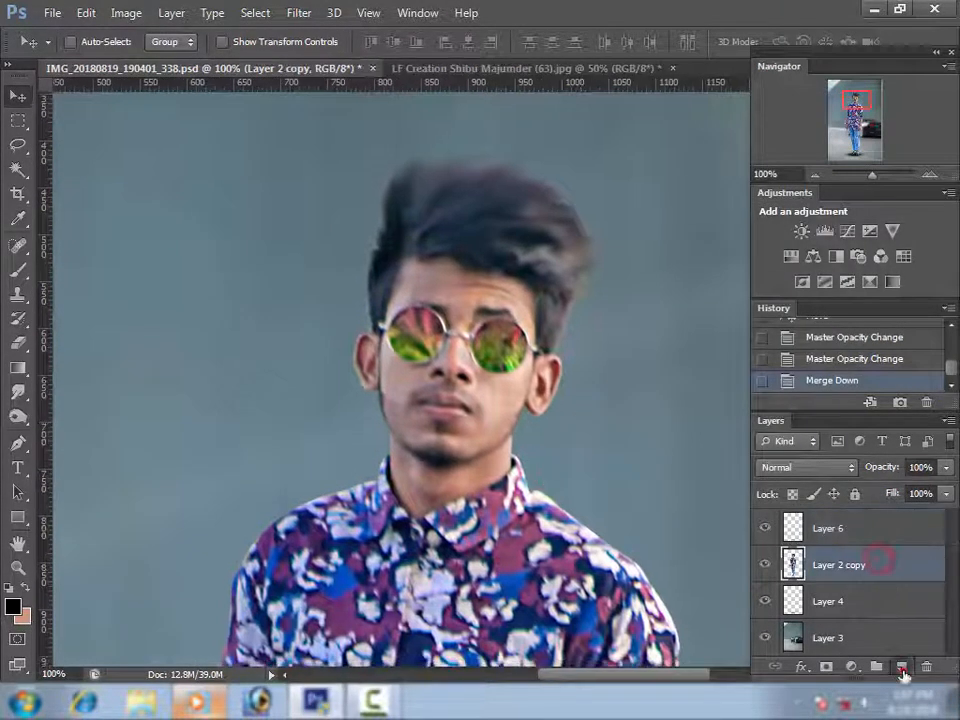
left_click(901, 666)
scroll(459, 319, "up", 1)
key("b")
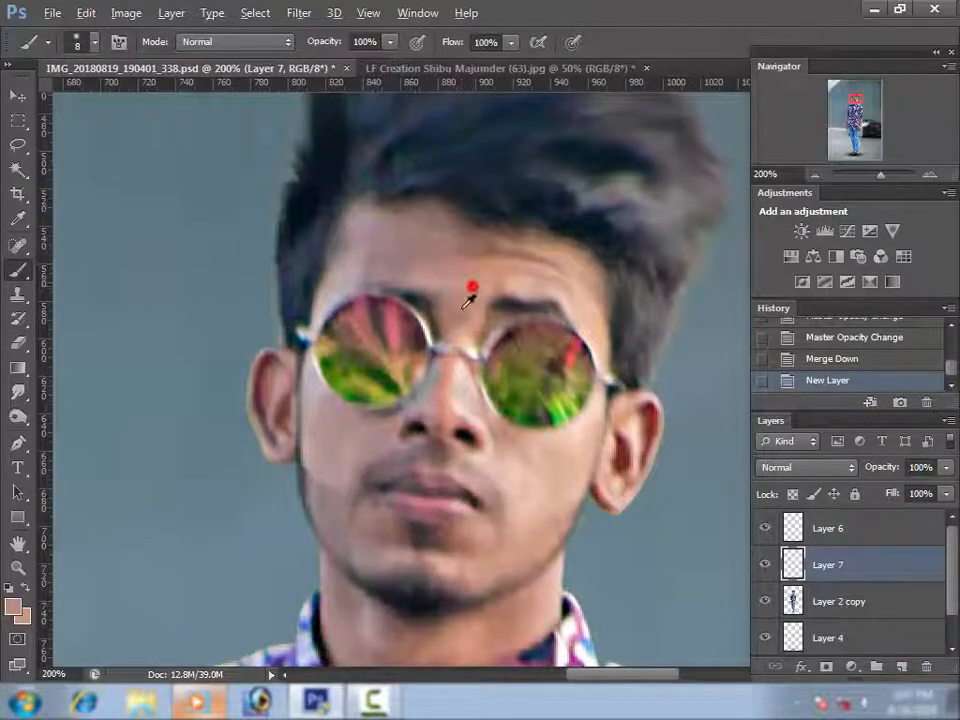
left_click(18, 606)
left_click_drag(497, 142, 467, 96)
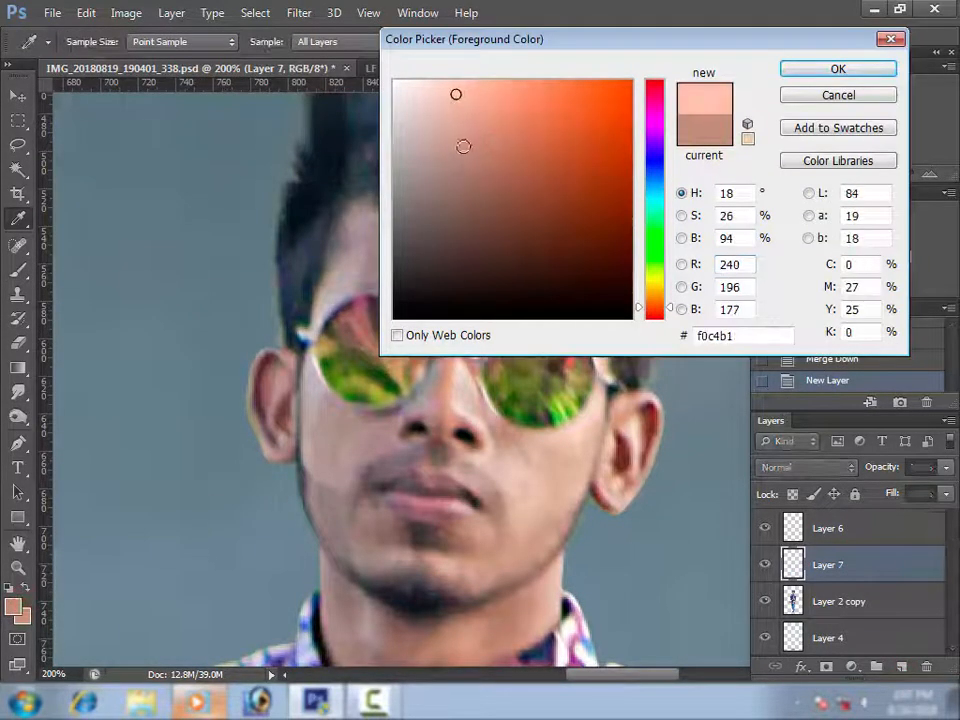
key("Return")
Step: Paint the light skin tone over the man's forehead and nose with a soft 50 px brush
right_click(484, 283)
left_click(553, 329)
mouse_move(534, 268)
left_mouse_down()
mouse_move(434, 267)
mouse_move(579, 332)
mouse_move(568, 332)
left_mouse_up()
left_click(461, 326)
left_click(452, 402)
Step: Set the skin-tone layer's blending mode to Soft Light and its opacity to 53%
left_click(811, 467)
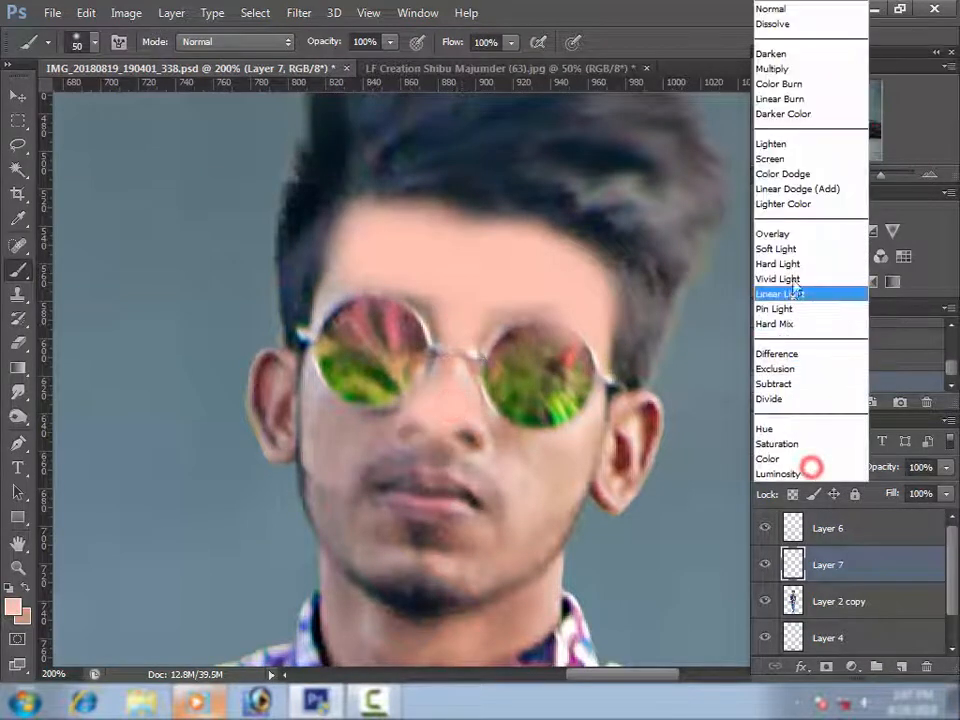
left_click(795, 249)
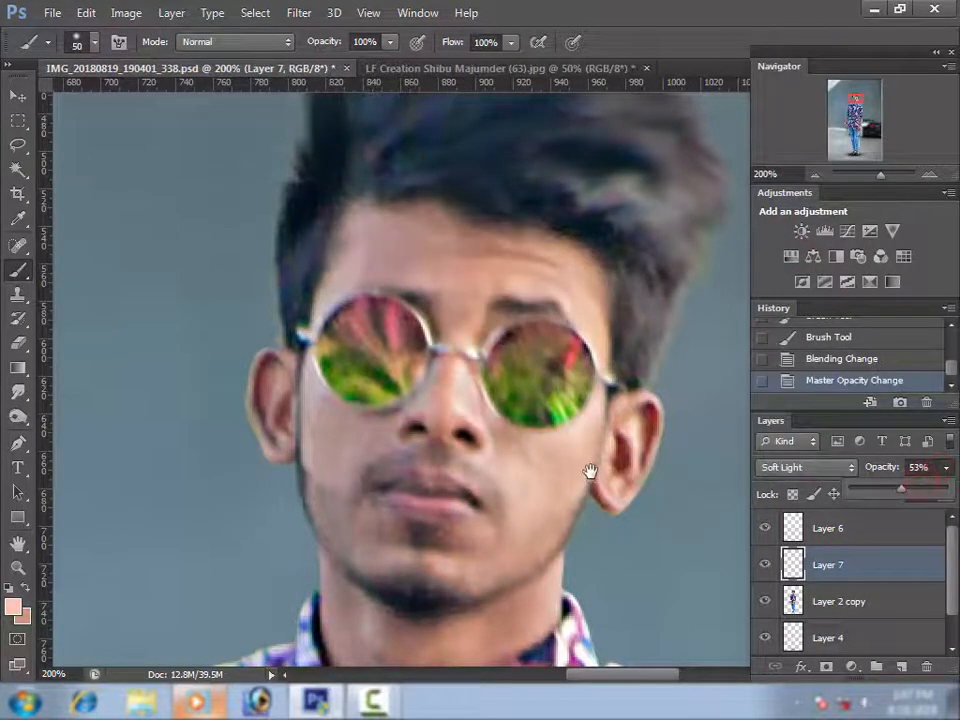
mouse_move(589, 471)
left_mouse_down()
mouse_move(604, 385)
mouse_move(521, 472)
left_mouse_up()
Step: Brush the skin tone over the cheeks, nose and lower face, reducing the brush to 34 px
mouse_move(345, 392)
left_mouse_down()
mouse_move(402, 463)
mouse_move(349, 409)
left_mouse_up()
right_click(411, 471)
left_click(471, 473)
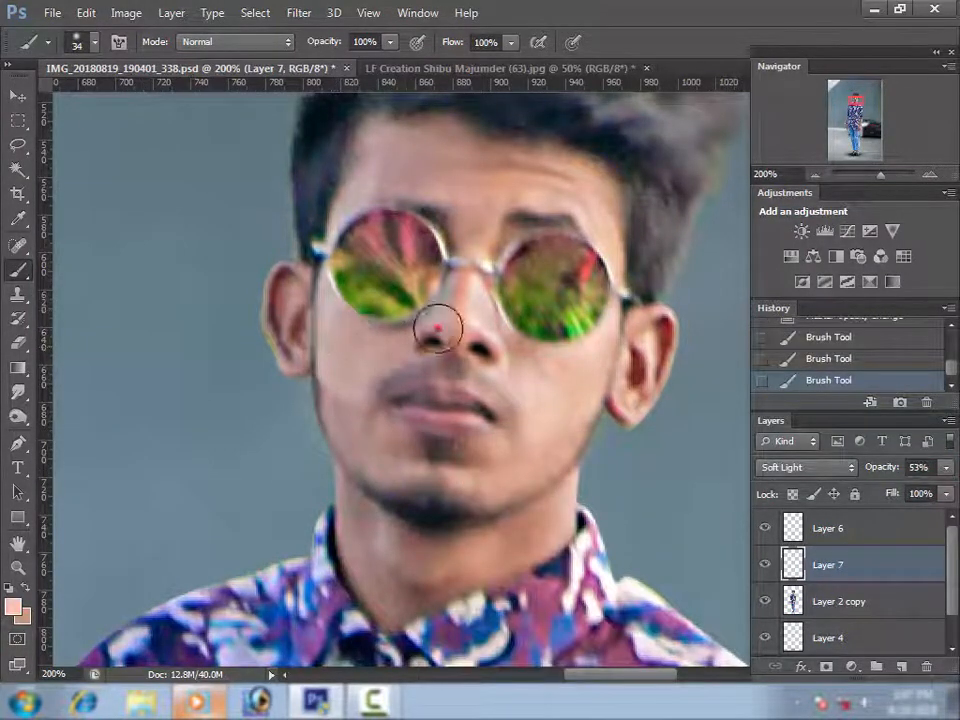
left_click_drag(466, 385, 556, 460)
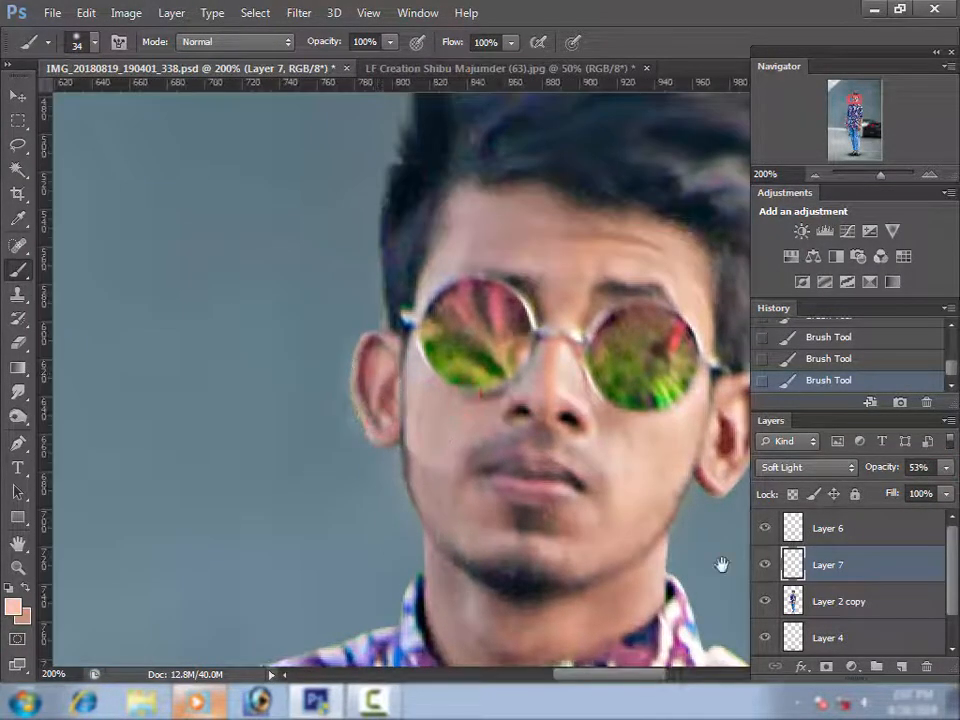
mouse_move(721, 565)
left_mouse_down()
mouse_move(598, 422)
mouse_move(554, 459)
left_mouse_up()
left_click_drag(508, 426, 524, 432)
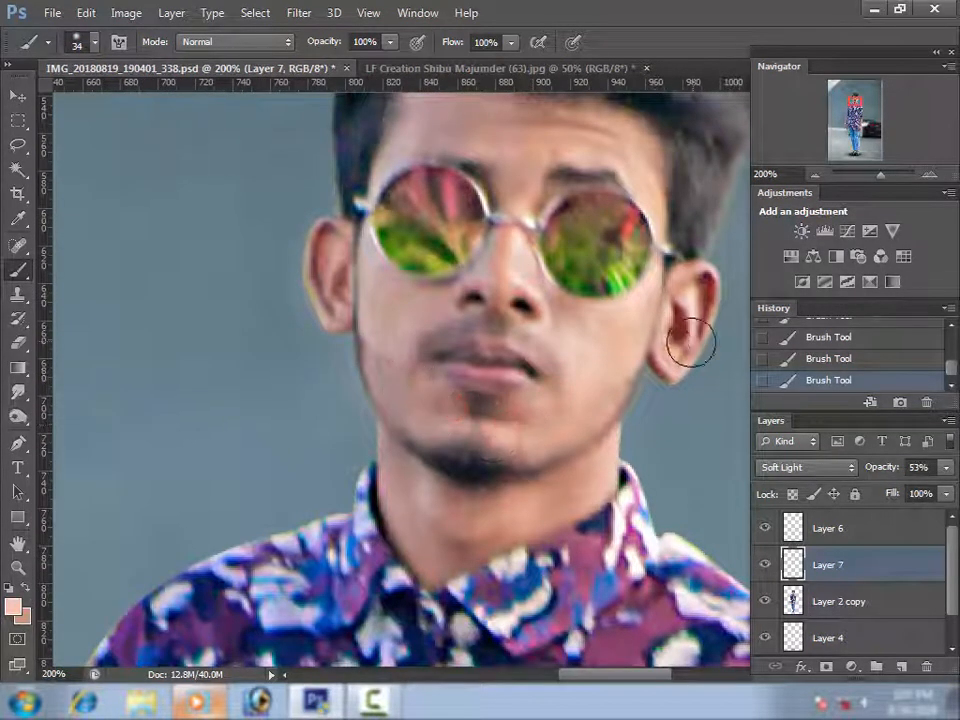
Step: Load the man's outline from Layer 2 copy as a selection and brush the skin tone over the forearm and hand wearing the watch
left_click(597, 516, "alt")
left_click_drag(568, 486, 650, 150)
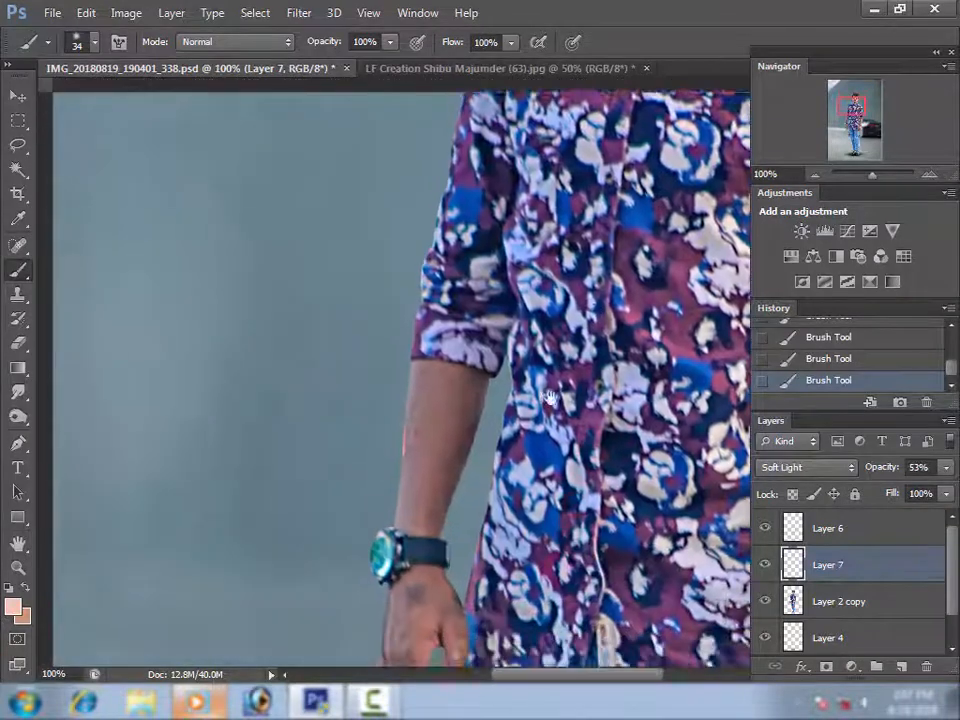
left_click(796, 605, "ctrl")
left_click_drag(439, 356, 442, 334)
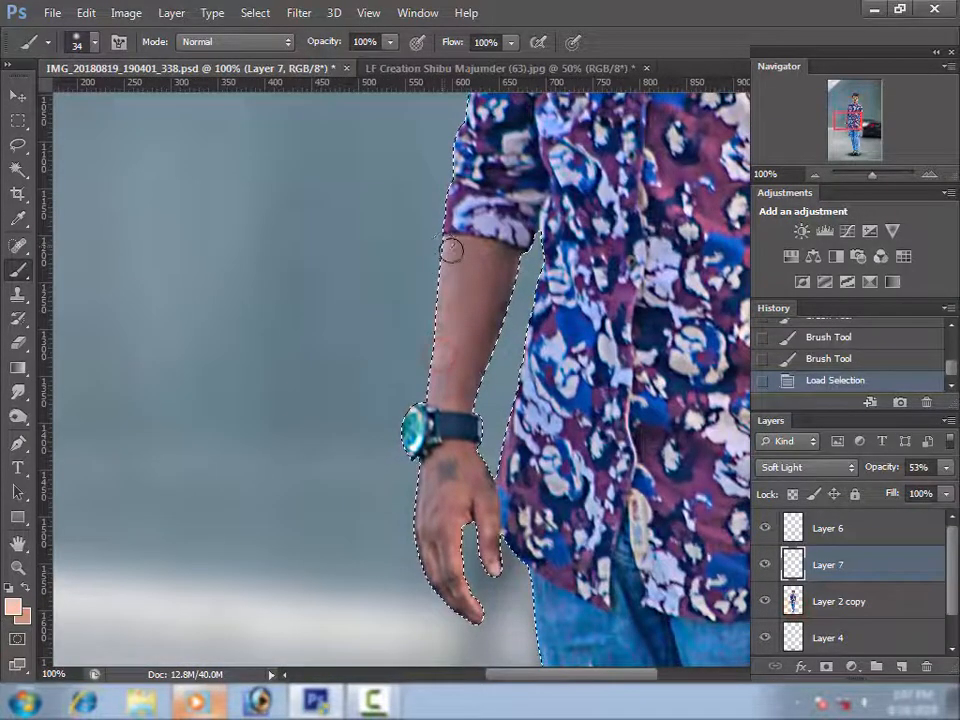
mouse_move(451, 250)
left_mouse_down()
mouse_move(496, 256)
mouse_move(504, 333)
left_mouse_up()
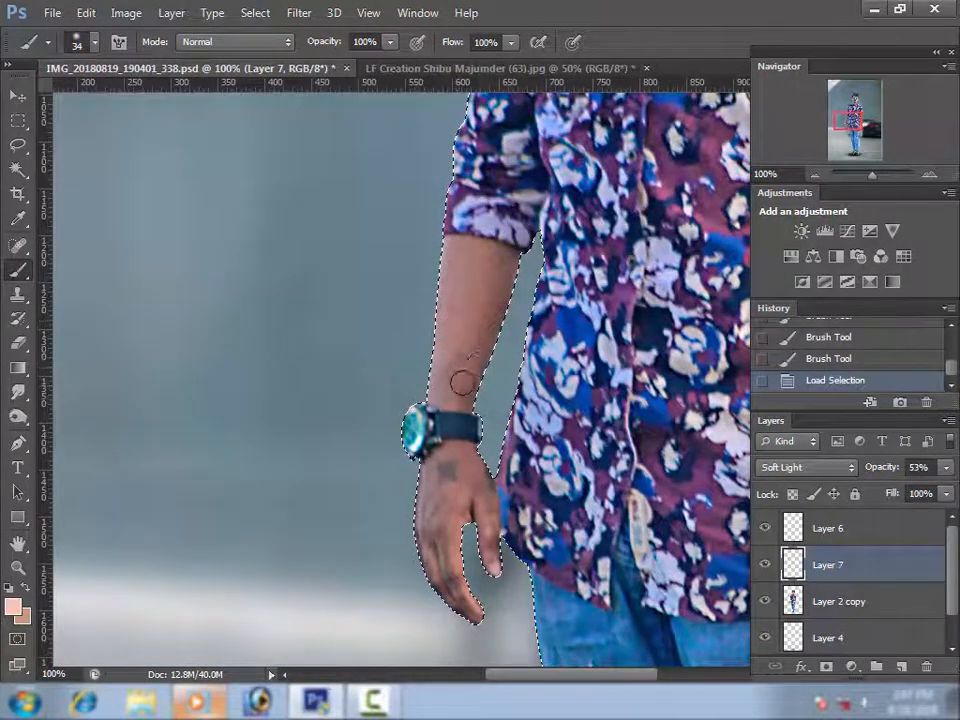
left_click_drag(467, 456, 443, 468)
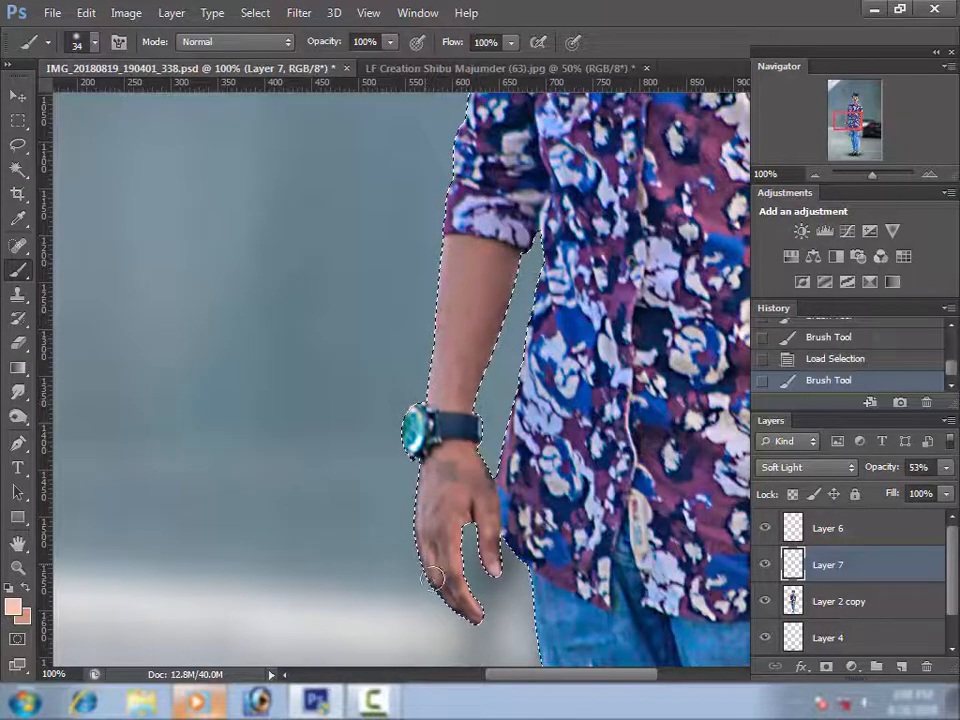
left_click_drag(461, 602, 466, 606)
mouse_move(469, 465)
left_mouse_down()
mouse_move(491, 542)
mouse_move(488, 574)
left_mouse_up()
Step: Brush the skin tone over the man's other forearm and hand with a soft 69 px brush
left_click_drag(585, 551, 281, 467)
left_click_drag(604, 528, 589, 503)
right_click(586, 498)
left_click(664, 484)
mouse_move(574, 347)
left_mouse_down()
mouse_move(572, 311)
mouse_move(592, 250)
mouse_move(577, 338)
left_mouse_up()
left_click_drag(583, 482, 561, 566)
mouse_move(551, 441)
left_mouse_down()
mouse_move(516, 523)
mouse_move(514, 573)
left_mouse_up()
Step: Brush the skin tone over both bare ankles between the jeans and shoes with a 23 px brush
left_click_drag(585, 572, 611, 394)
left_click(577, 508, "ctrl")
right_click(577, 508)
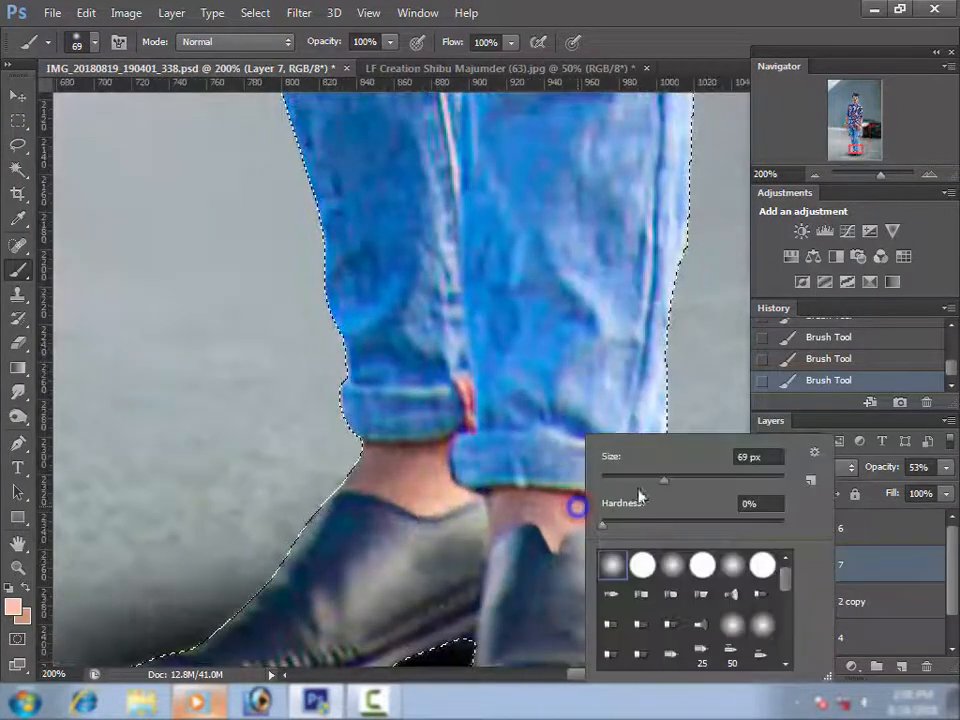
left_click_drag(639, 484, 623, 484)
mouse_move(425, 468)
left_mouse_down()
mouse_move(365, 459)
mouse_move(454, 493)
left_mouse_up()
mouse_move(564, 519)
left_mouse_down()
mouse_move(535, 529)
mouse_move(543, 511)
mouse_move(491, 527)
left_mouse_up()
Step: Deselect the man's outline and raise the opacity of the skin-tone Layer 7 to 87%
scroll(632, 542, "down", 4)
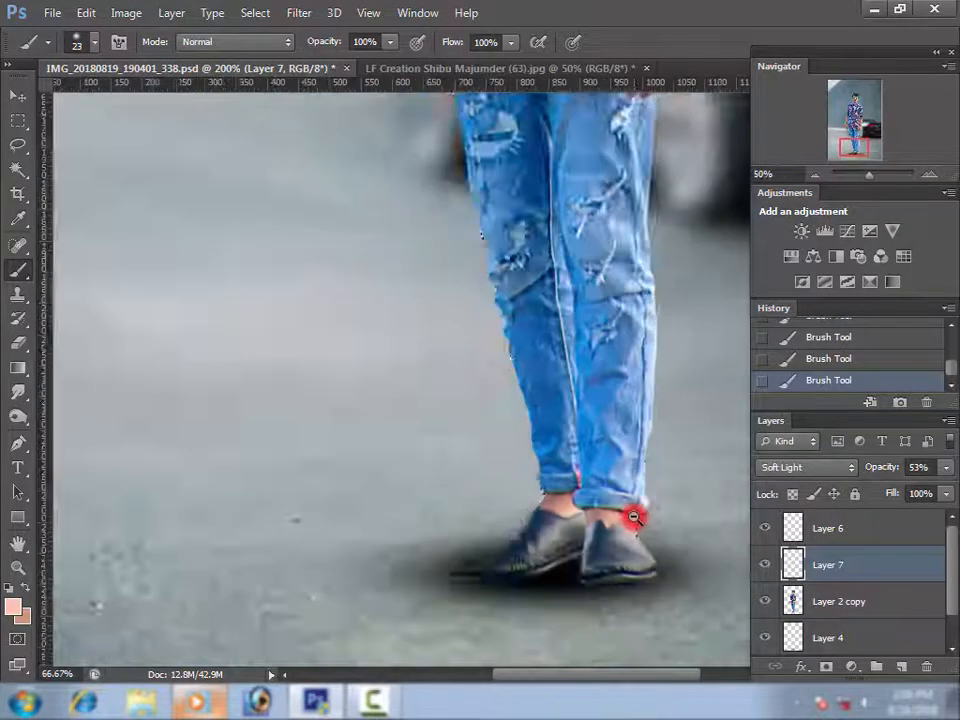
scroll(591, 397, "up", 2)
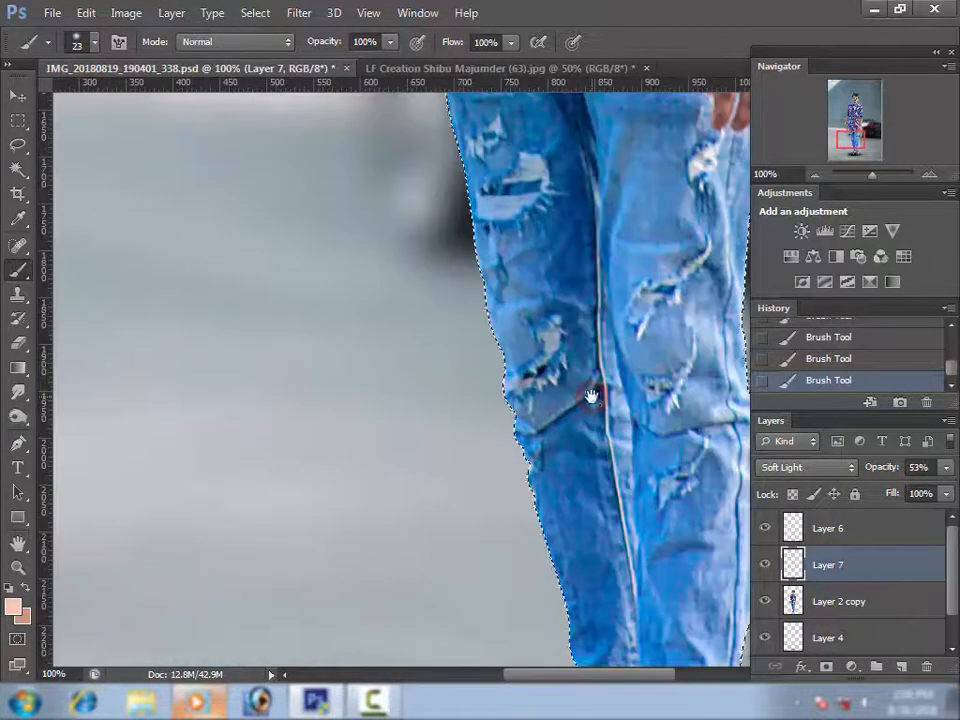
scroll(591, 397, "down", 3)
scroll(591, 397, "down", 3)
key("l")
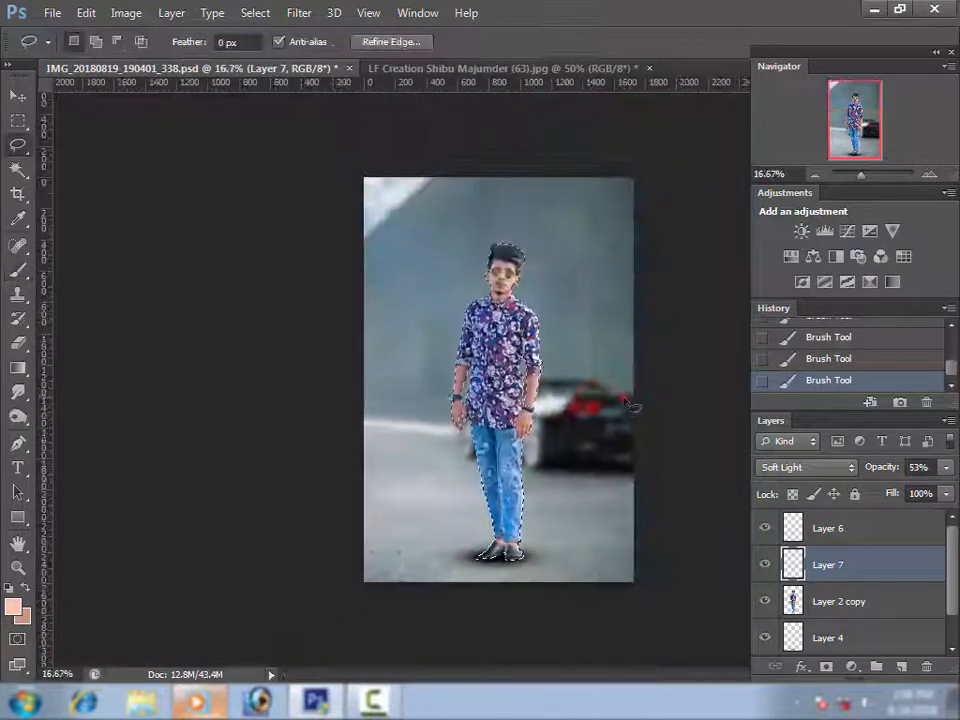
key("ctrl+d")
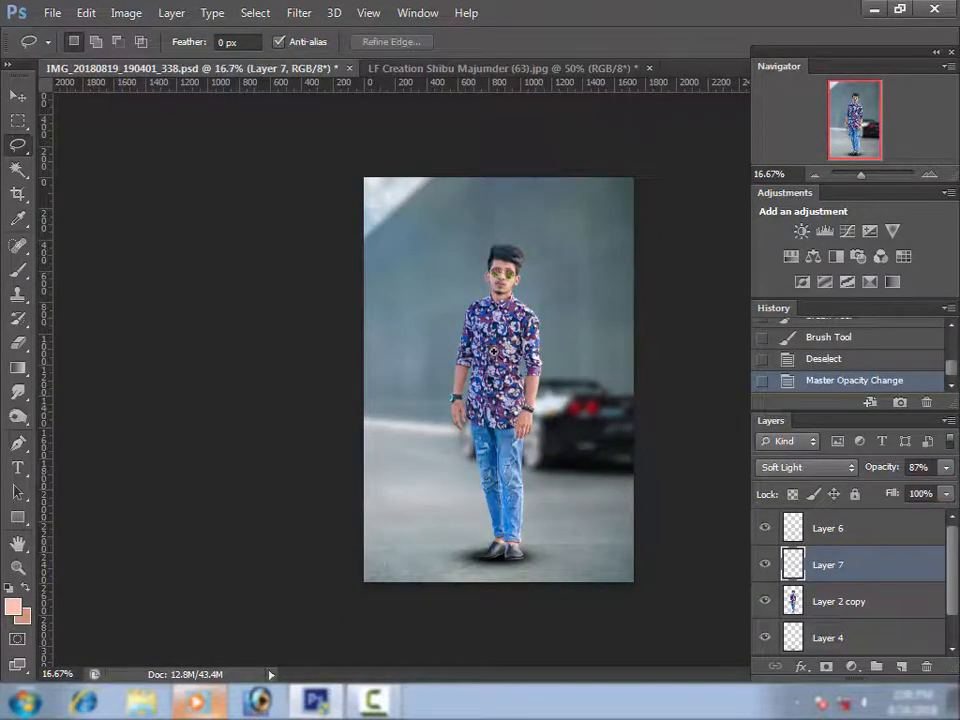
Step: Load the outline of Layer 2 copy as a selection and smudge the edges of the watch arm at 46% strength with a 44 px brush
scroll(493, 351, "up", 5)
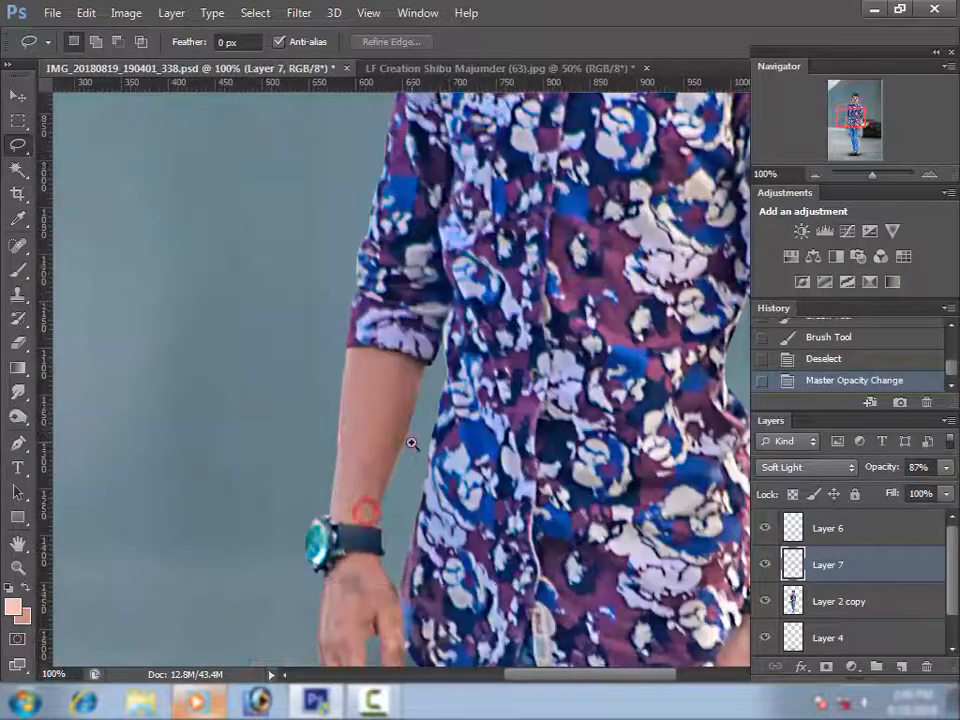
scroll(411, 443, "up", 1)
left_click(800, 602)
left_click(795, 600, "ctrl")
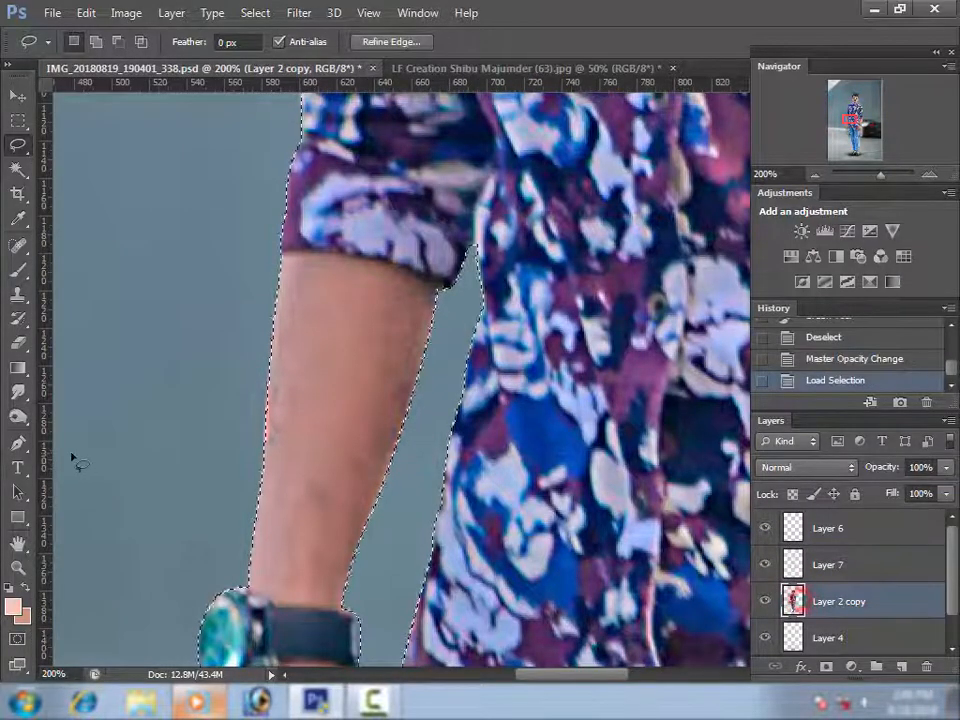
left_click(18, 393)
left_click_drag(274, 392, 257, 429)
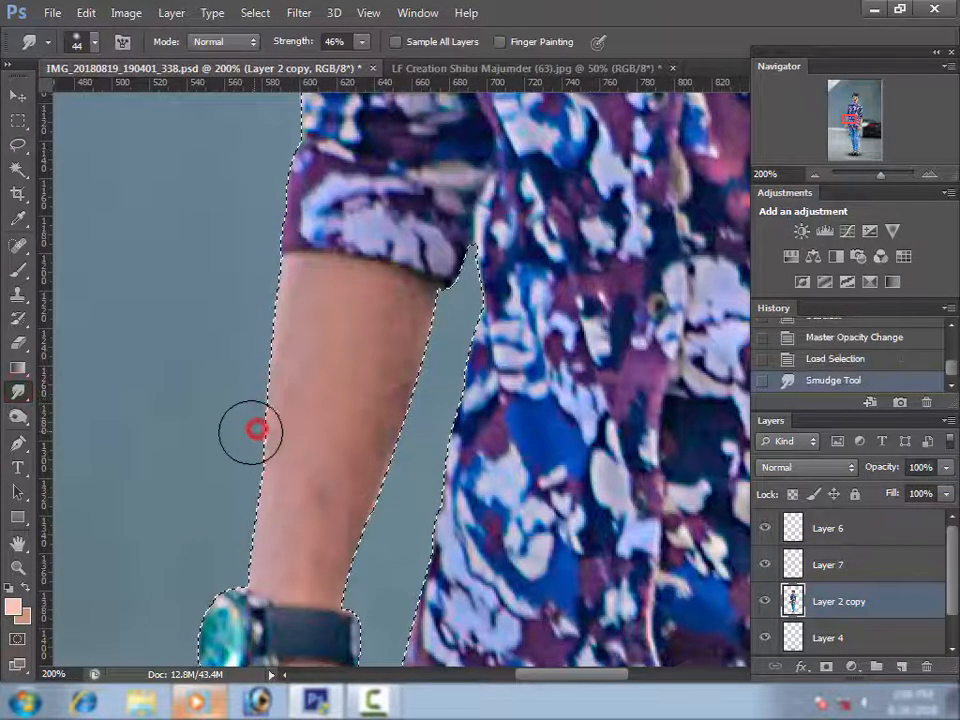
left_click_drag(422, 317, 398, 540)
mouse_move(454, 296)
left_mouse_down()
mouse_move(469, 324)
mouse_move(450, 435)
left_mouse_up()
Step: Smudge the outline edges around the face, neck, shoulder and other arm, reducing the brush to 27 px, and deselect the outline
left_click_drag(598, 158, 535, 418)
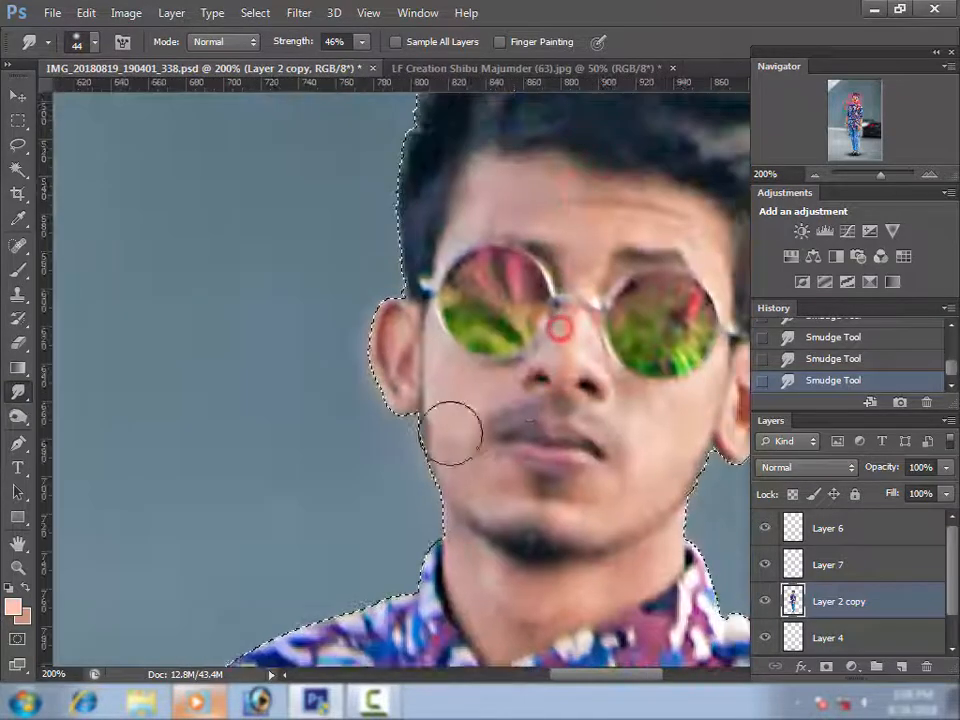
left_click_drag(625, 447, 388, 409)
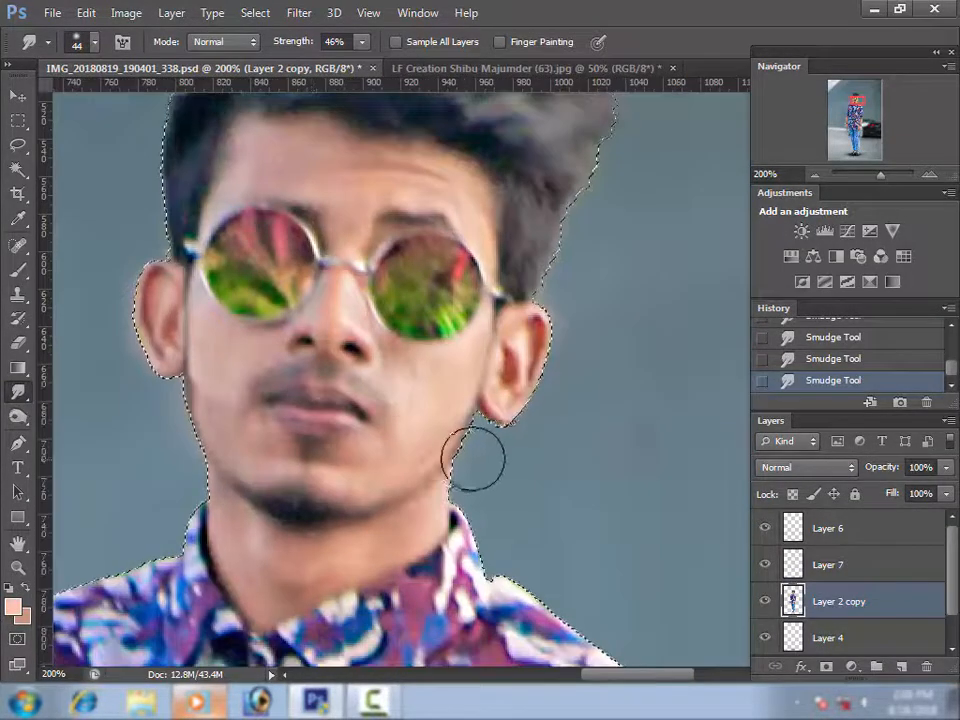
right_click(507, 466)
left_click(555, 481)
left_click(470, 439)
left_click_drag(554, 606, 539, 434)
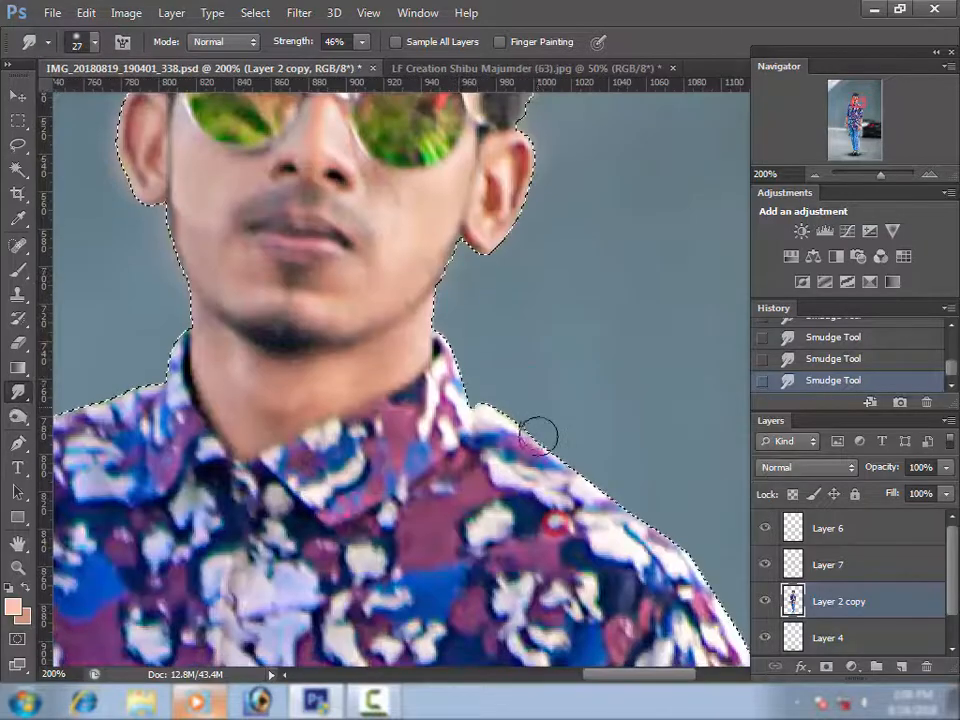
mouse_move(539, 642)
left_mouse_down()
mouse_move(403, 424)
mouse_move(497, 375)
mouse_move(507, 295)
left_mouse_up()
left_click_drag(425, 430, 424, 470)
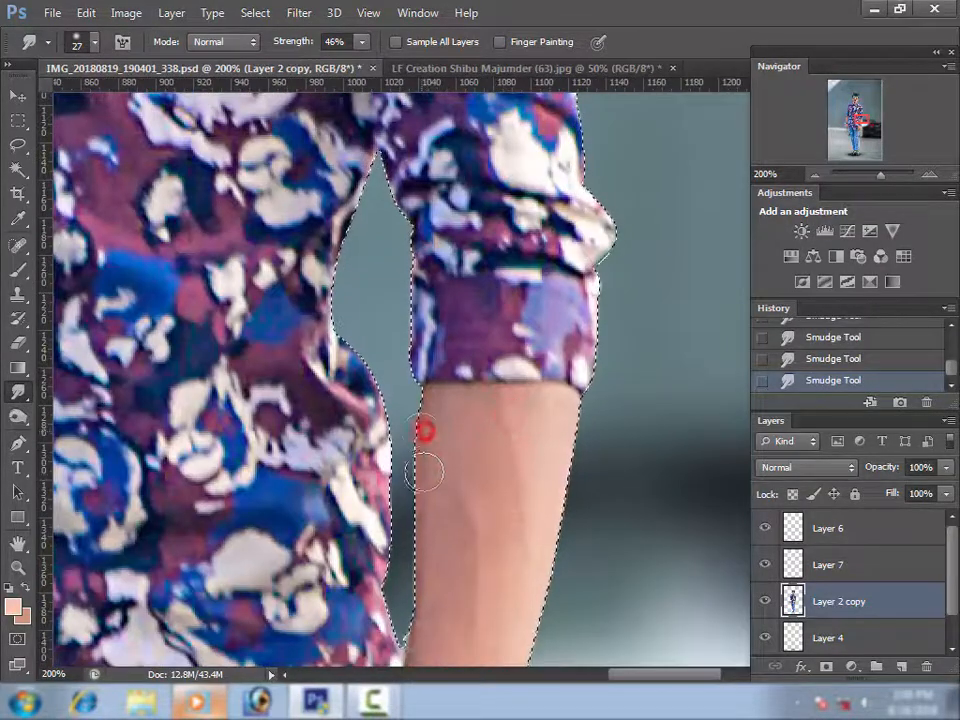
left_click(481, 480, "alt")
left_click(481, 480, "alt")
left_click(481, 480, "alt")
left_click(481, 480, "alt")
key("l")
left_click(573, 391)
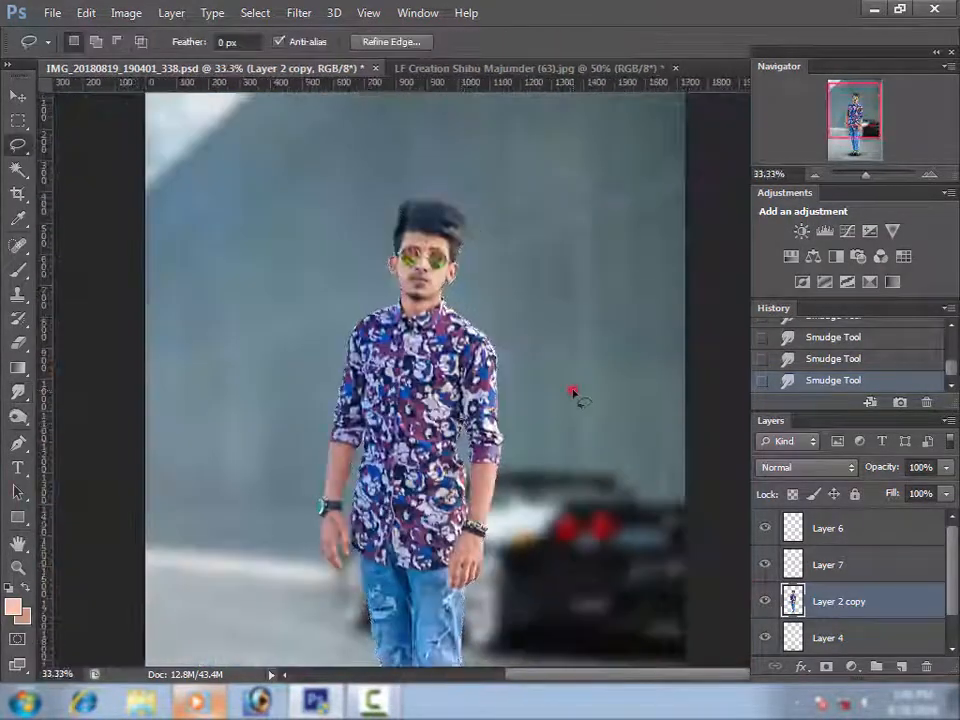
Step: Clone clean skin over the cheek and jaw on Layer 2 copy with a 20 px Clone Stamp at 18% flow
left_click(437, 252, "ctrl")
left_click(437, 252, "ctrl")
left_click(386, 316, "ctrl")
left_click(373, 320, "ctrl")
left_click(372, 320, "ctrl")
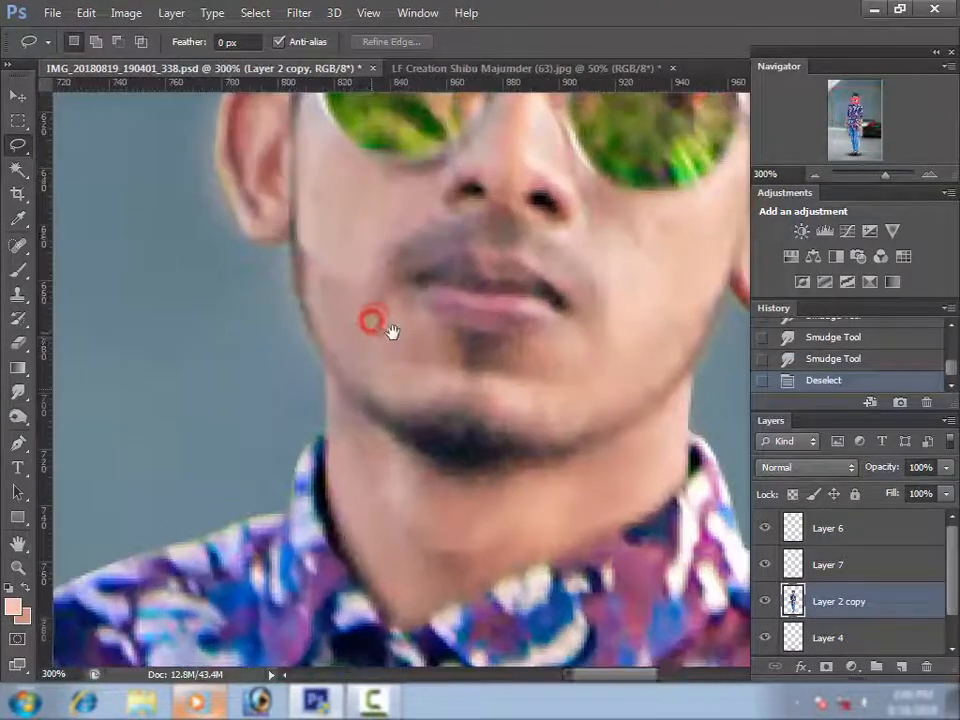
left_click_drag(392, 332, 412, 388)
key("s")
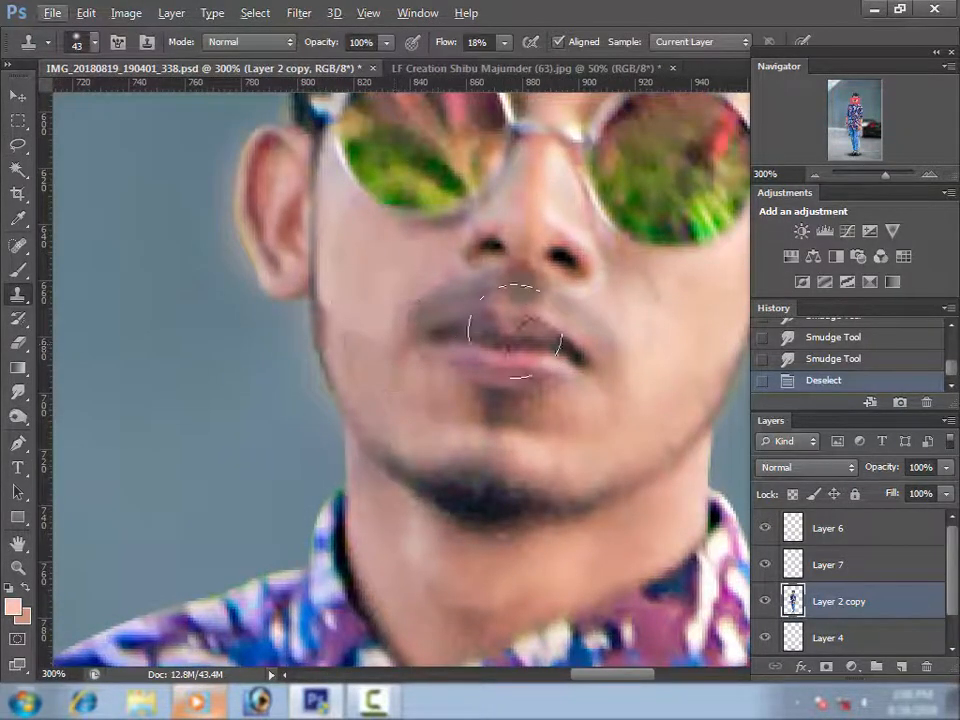
right_click(480, 289)
left_click(374, 320)
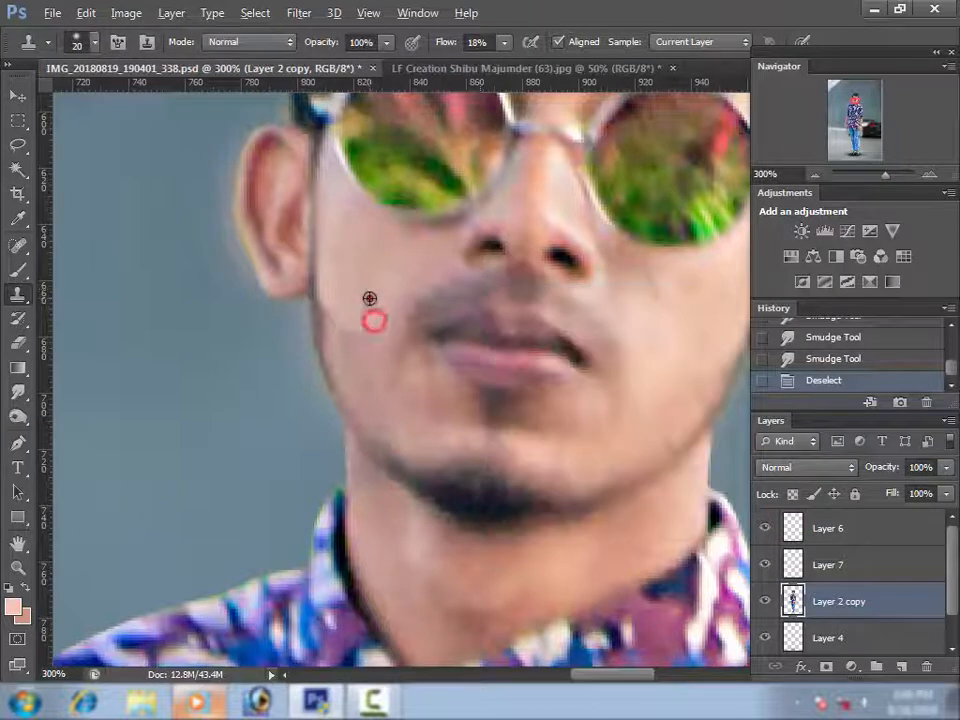
left_click(365, 353)
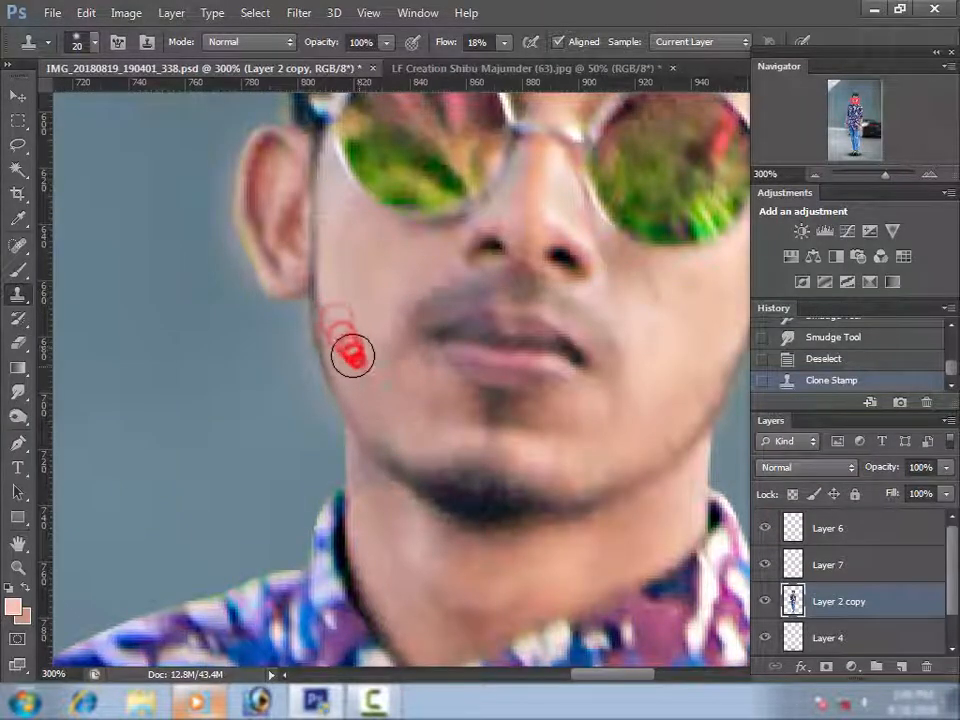
left_click(353, 356)
left_click(703, 393)
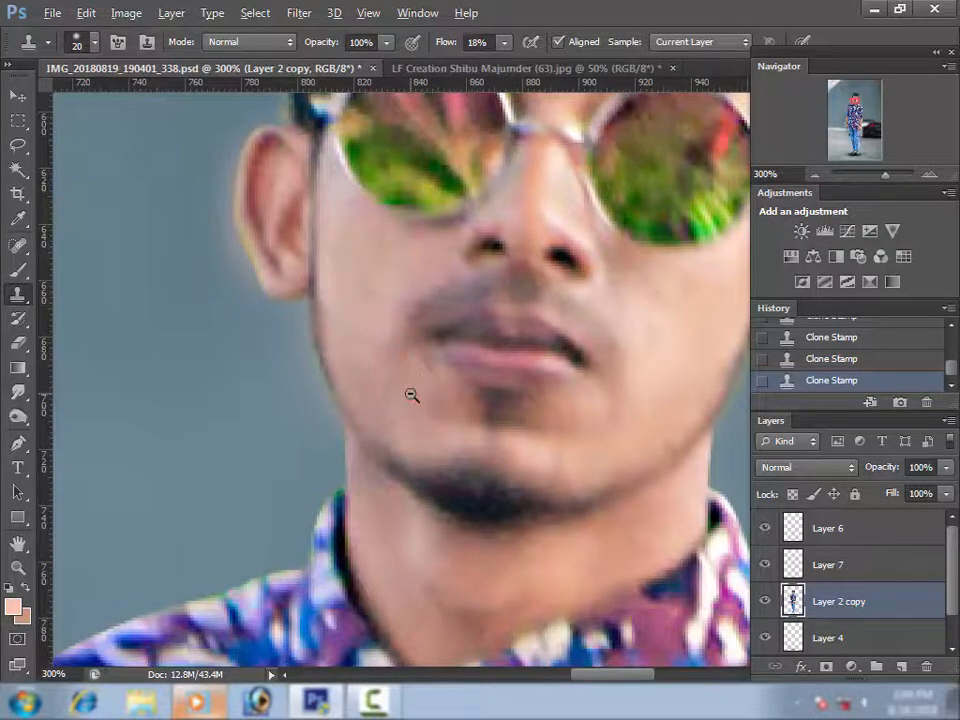
Step: Raise the opacity of the skin-tone Layer 7 to 100%
left_click(412, 395, "alt")
left_click(412, 395, "alt")
left_click(412, 395, "alt")
left_click(412, 395, "alt")
left_click(412, 395, "alt")
left_click(412, 395, "alt")
left_click(412, 395, "alt")
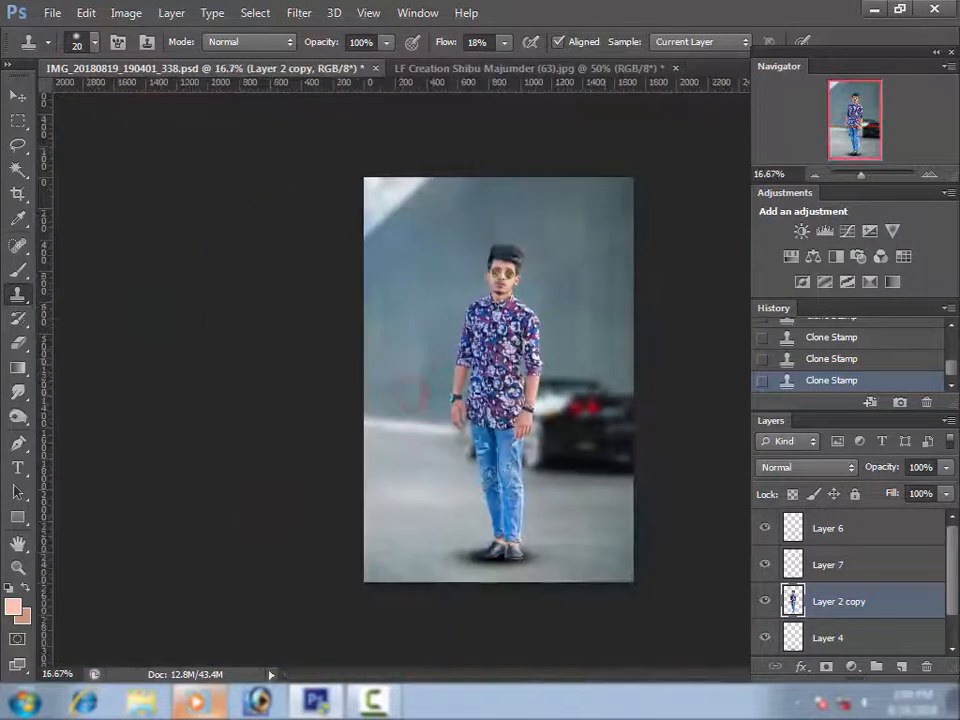
left_click(521, 271, "ctrl")
left_click(521, 271, "ctrl")
left_click(521, 271, "alt")
left_click(521, 271, "alt")
left_click(521, 271, "alt")
left_click(802, 565)
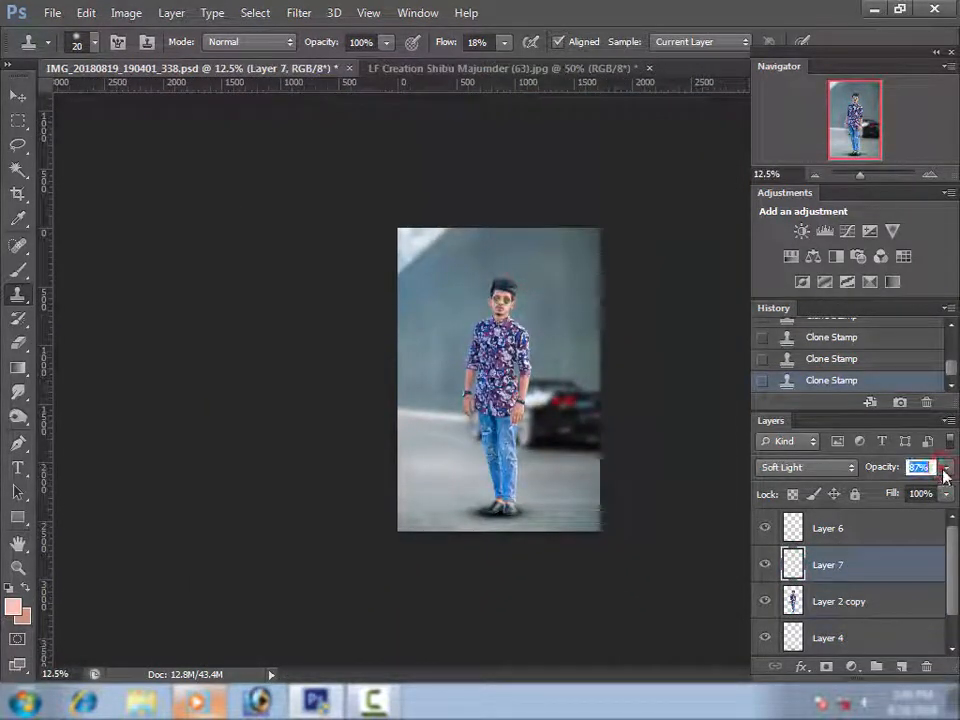
left_click_drag(944, 467, 945, 495)
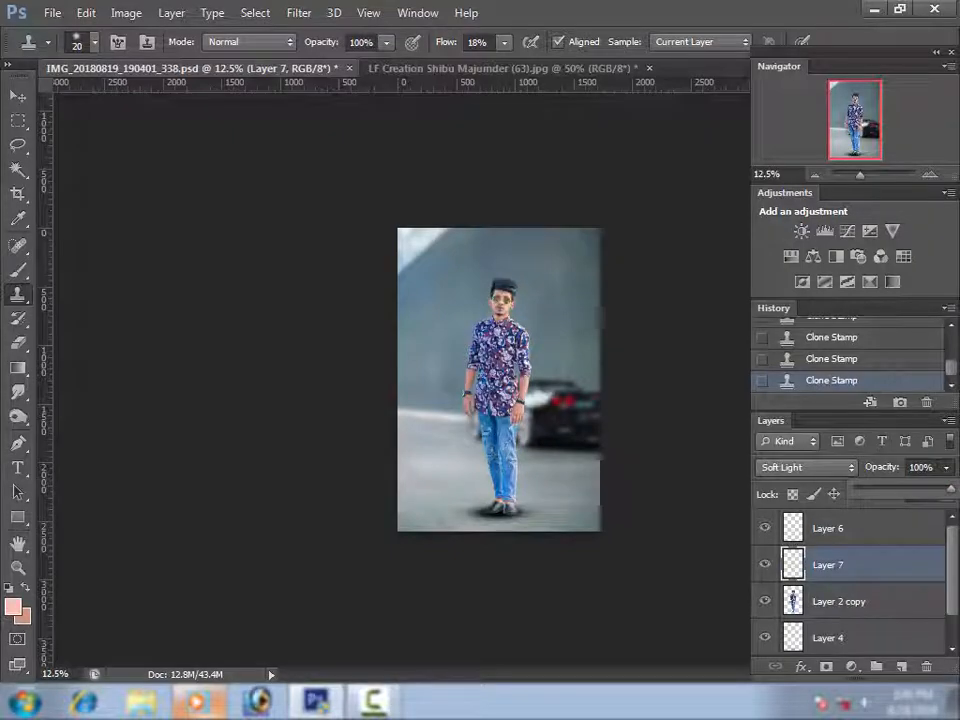
Step: Load the outline of Layer 2 copy as a selection while Layer 7 stays active, and invert the selection
left_click(489, 306, "ctrl")
left_click(489, 306, "ctrl")
left_click(489, 306, "ctrl")
left_click(489, 306, "ctrl")
left_click(489, 306, "ctrl")
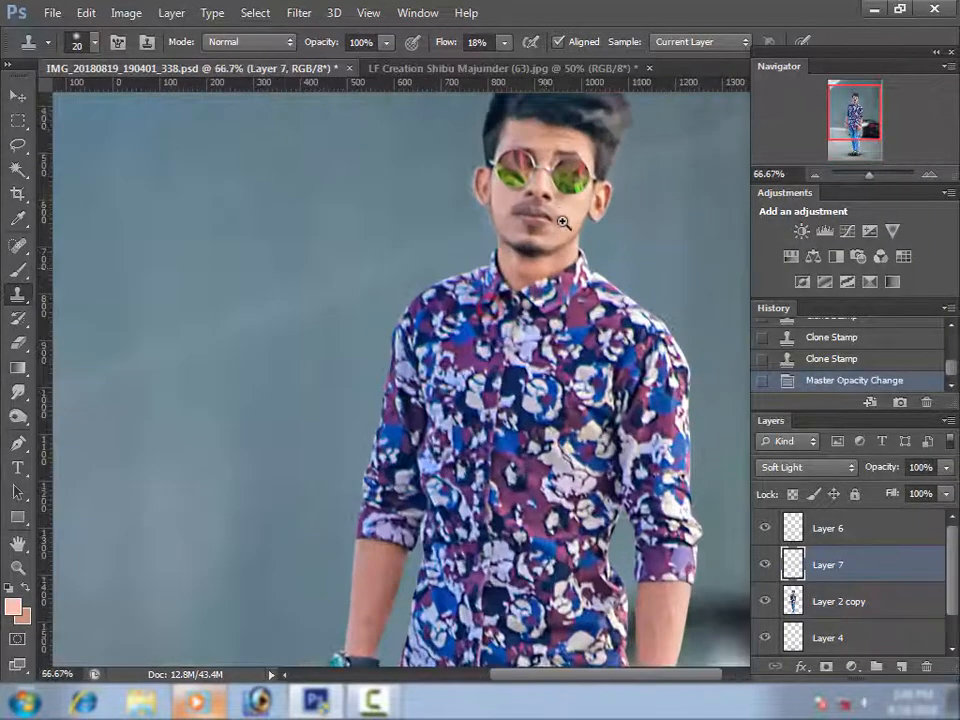
left_click_drag(553, 266, 553, 287)
left_click(551, 288, "ctrl")
left_click(551, 288, "ctrl")
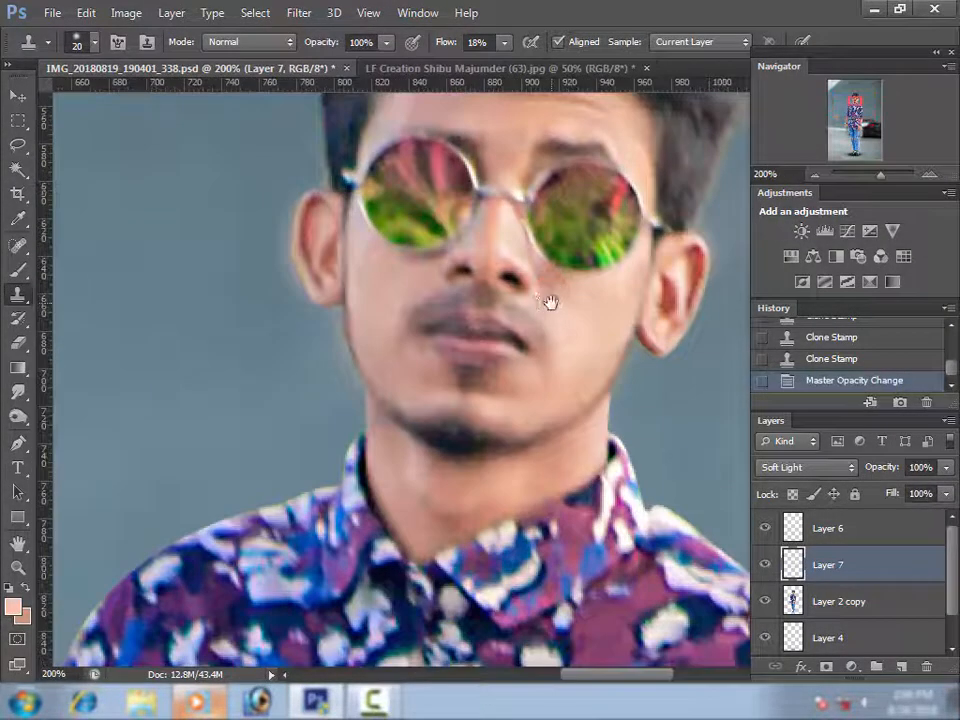
left_click(551, 303, "alt")
left_click(795, 601, "ctrl")
left_click(256, 13)
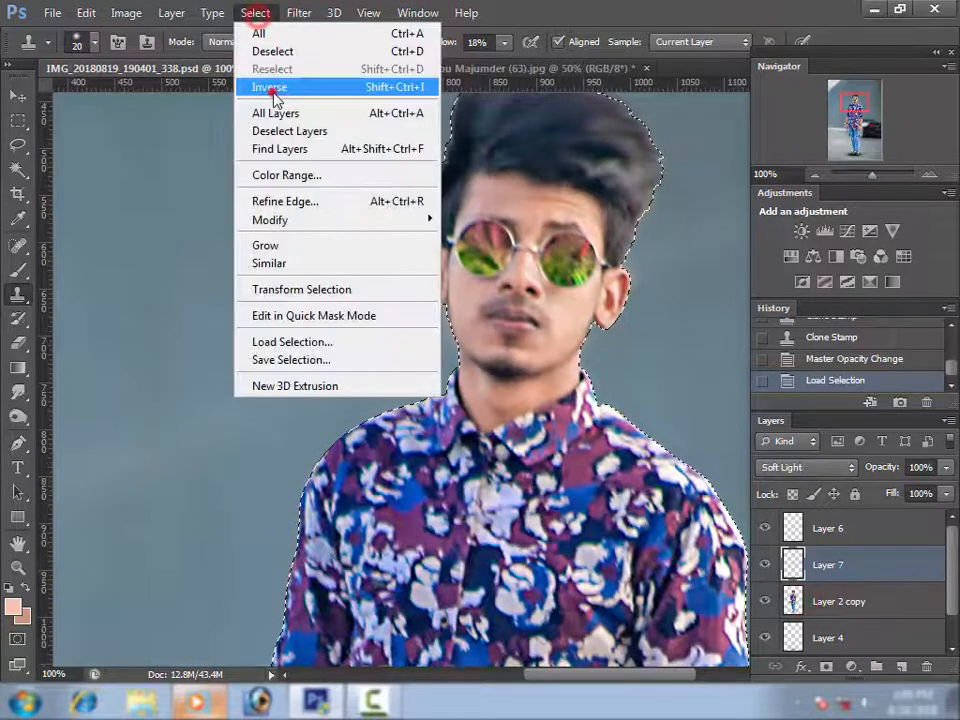
left_click(279, 88)
Step: Erase the Layer 7 skin tone that spills outside the man from head to feet with a 116 px eraser, and deselect
key("e")
left_click_drag(411, 229, 585, 335)
left_click_drag(628, 279, 702, 503)
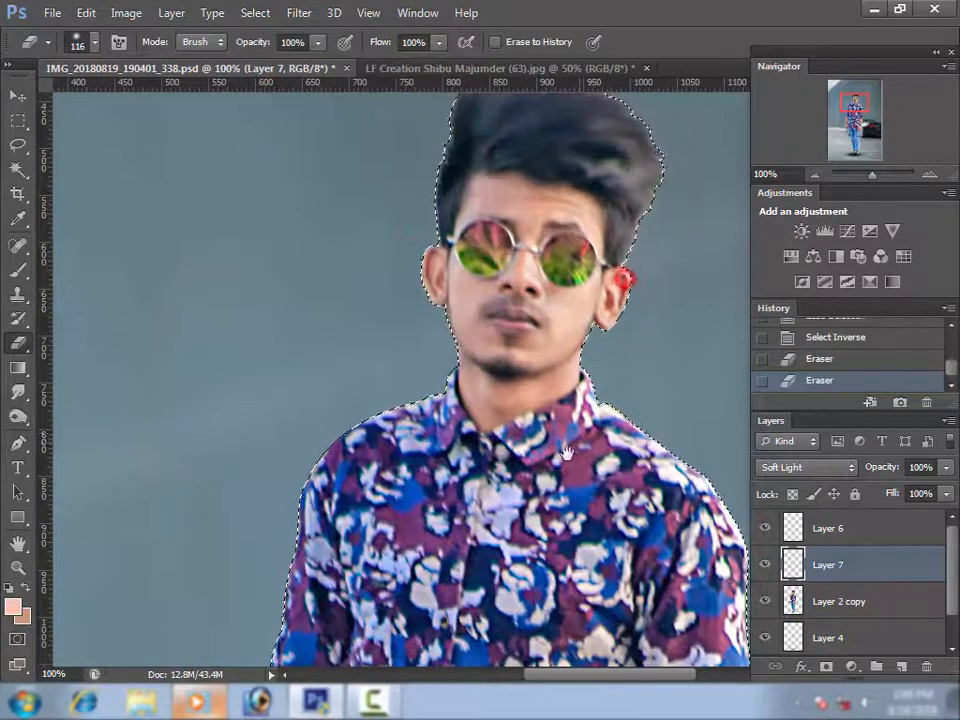
left_click_drag(620, 570, 645, 200)
left_click_drag(557, 287, 570, 234)
mouse_move(390, 178)
left_mouse_down()
mouse_move(352, 278)
mouse_move(398, 284)
mouse_move(425, 245)
left_mouse_up()
left_click_drag(551, 441, 280, 368)
left_click_drag(559, 493, 585, 215)
left_click_drag(583, 492, 585, 200)
left_click_drag(553, 386, 559, 331)
mouse_move(512, 467)
left_mouse_down()
mouse_move(400, 500)
mouse_move(355, 496)
left_mouse_up()
left_click(458, 477, "alt")
key("l")
left_click(545, 379)
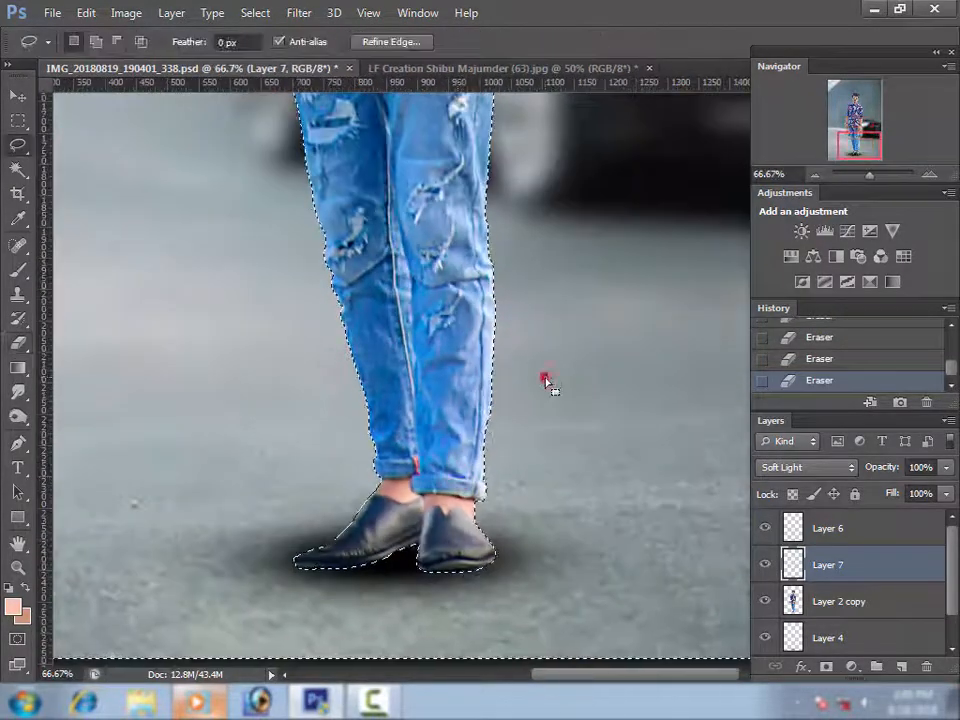
Step: Add a new layer directly above Layer 2 copy and load the man's outline as a selection
left_click_drag(531, 247, 527, 650)
left_click_drag(527, 358, 521, 393)
left_click(305, 330, "ctrl")
left_click(305, 330, "ctrl")
left_click_drag(306, 287, 456, 444)
left_click(386, 428, "alt")
left_click(386, 428, "alt")
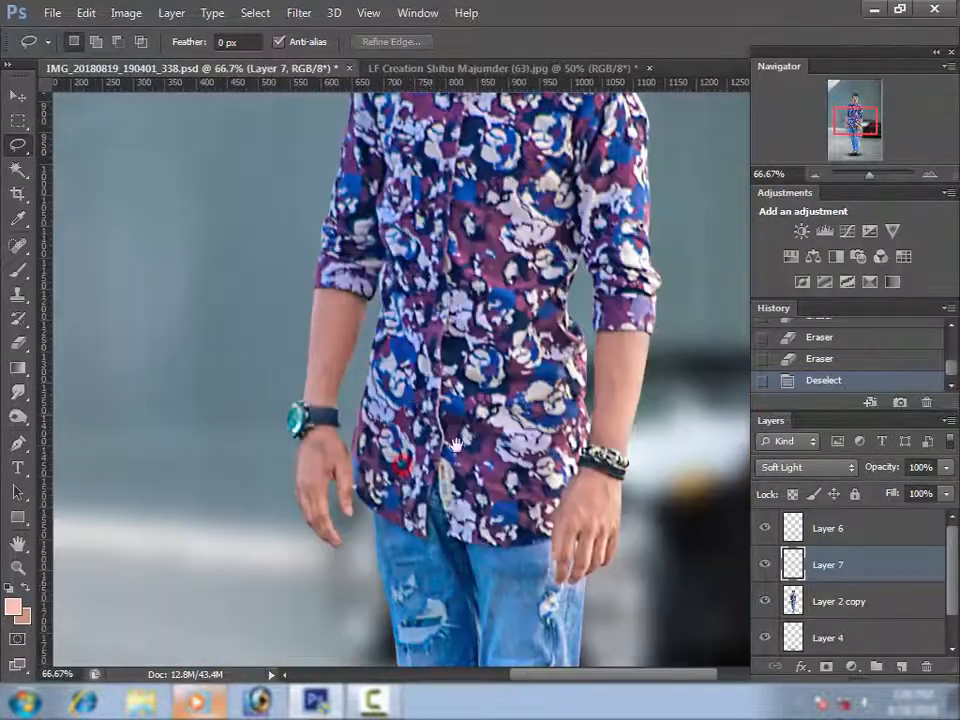
left_click(884, 612)
left_click(901, 666)
left_click(818, 632, "ctrl")
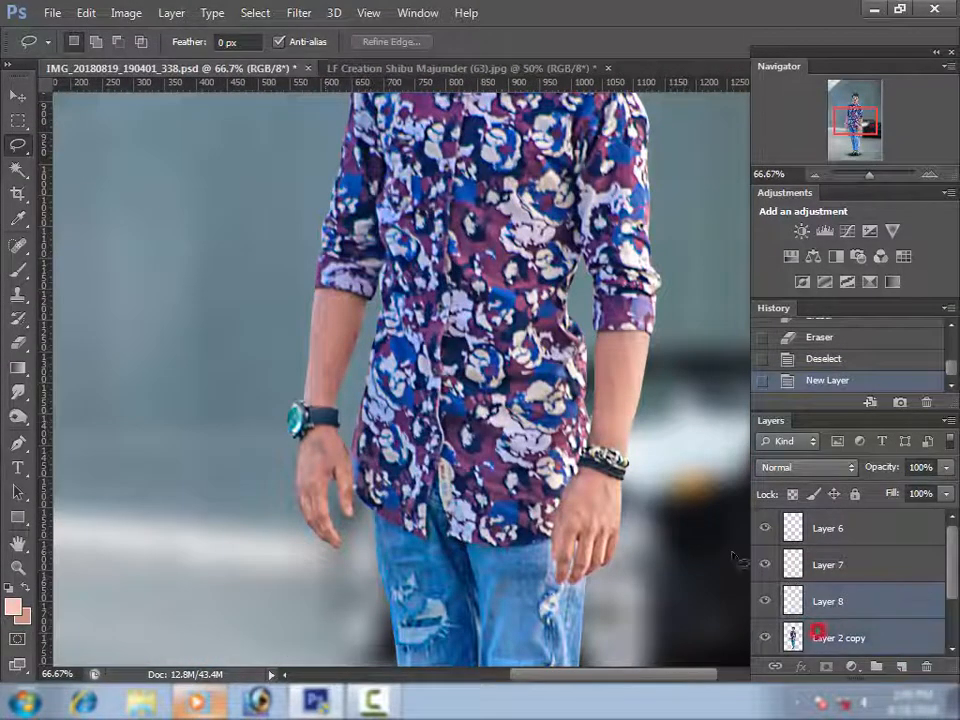
left_click(338, 421, "ctrl")
left_click(801, 640, "ctrl")
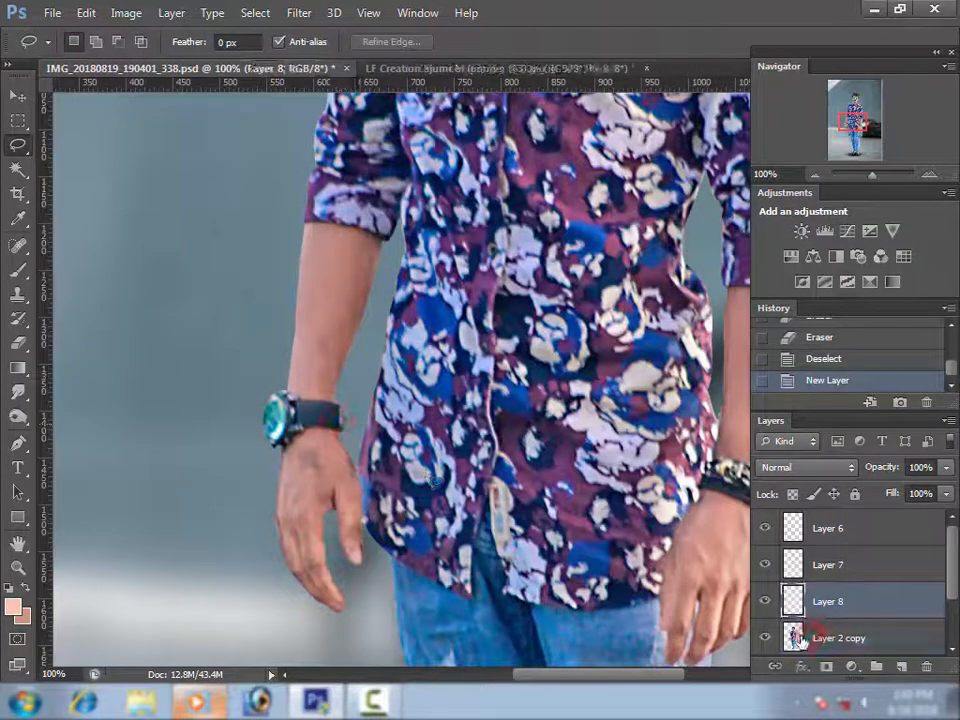
left_click(795, 637, "ctrl")
Step: Paint the light skin colour over both forearms and hands on Layer 8 with a soft 80 px brush
key("b")
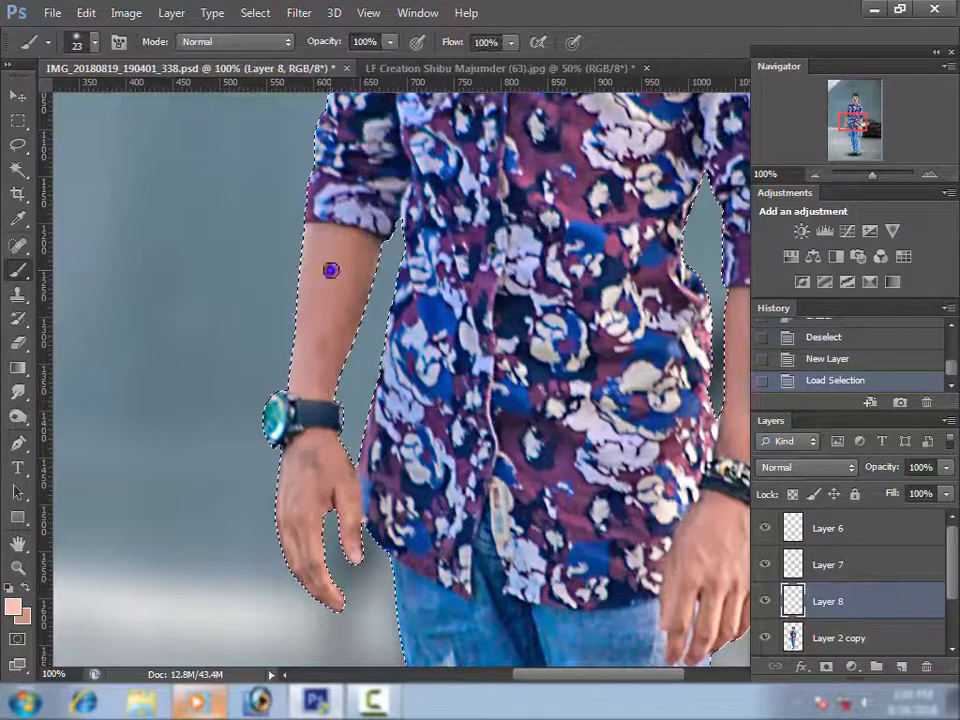
right_click(330, 270)
mouse_move(308, 243)
left_mouse_down()
mouse_move(360, 266)
mouse_move(315, 332)
mouse_move(323, 378)
left_mouse_up()
mouse_move(322, 486)
left_mouse_down()
mouse_move(306, 491)
mouse_move(332, 542)
mouse_move(346, 525)
left_mouse_up()
left_click(338, 491)
left_click_drag(638, 550, 500, 539)
left_click_drag(609, 414, 622, 292)
mouse_move(618, 555)
left_mouse_down()
mouse_move(579, 589)
mouse_move(582, 602)
mouse_move(617, 398)
left_mouse_up()
left_click_drag(578, 528, 564, 150)
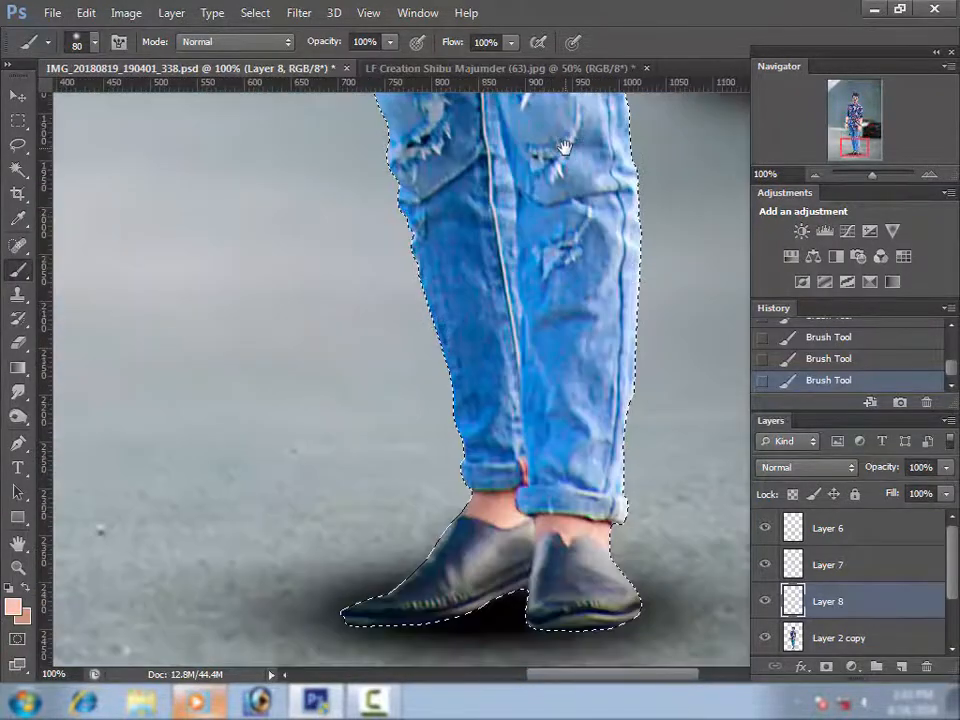
Step: Blend Layer 8 in Soft Light mode at 79% opacity and deselect the man's outline
left_click(565, 342, "alt")
left_click(566, 343, "alt")
left_click(565, 342, "alt")
left_click(566, 340, "alt")
left_click(566, 261, "alt")
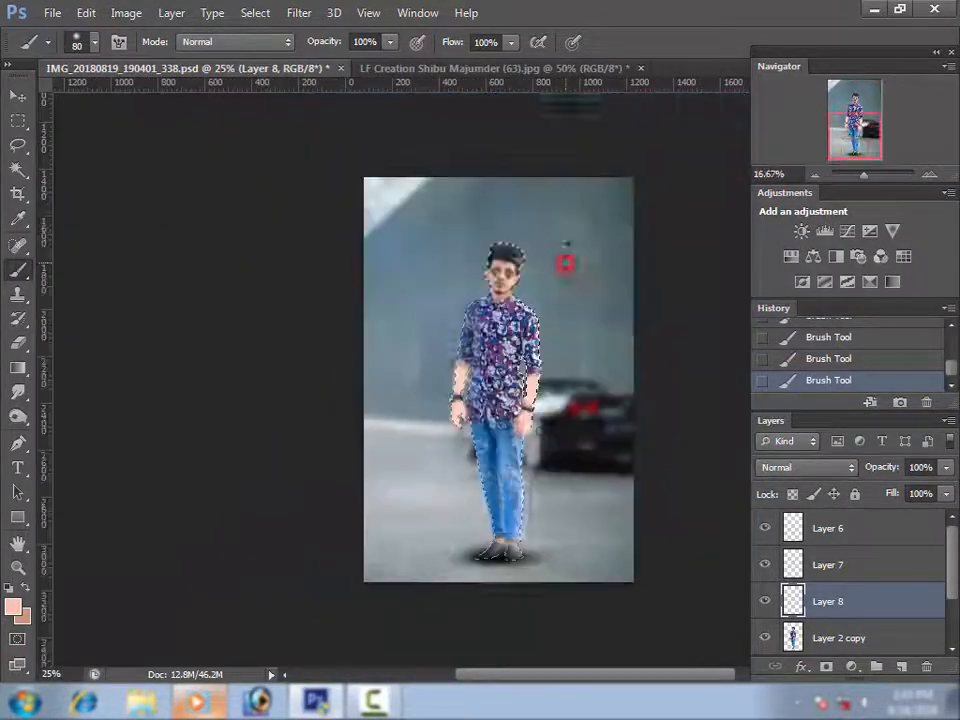
left_click(535, 344, "ctrl")
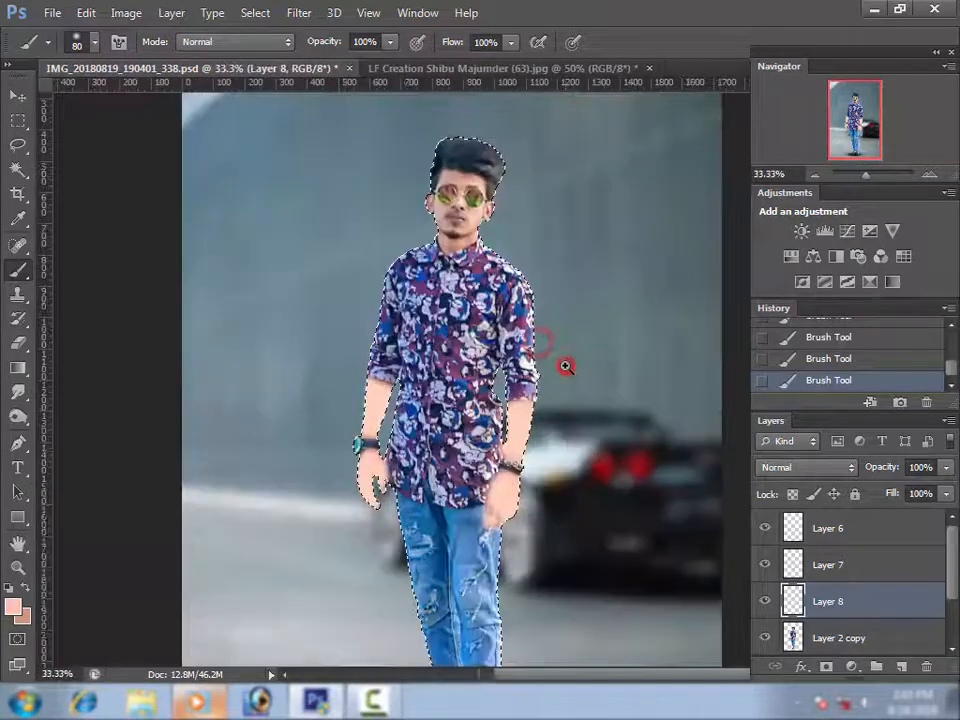
left_click_drag(916, 490, 900, 492)
left_click(808, 467)
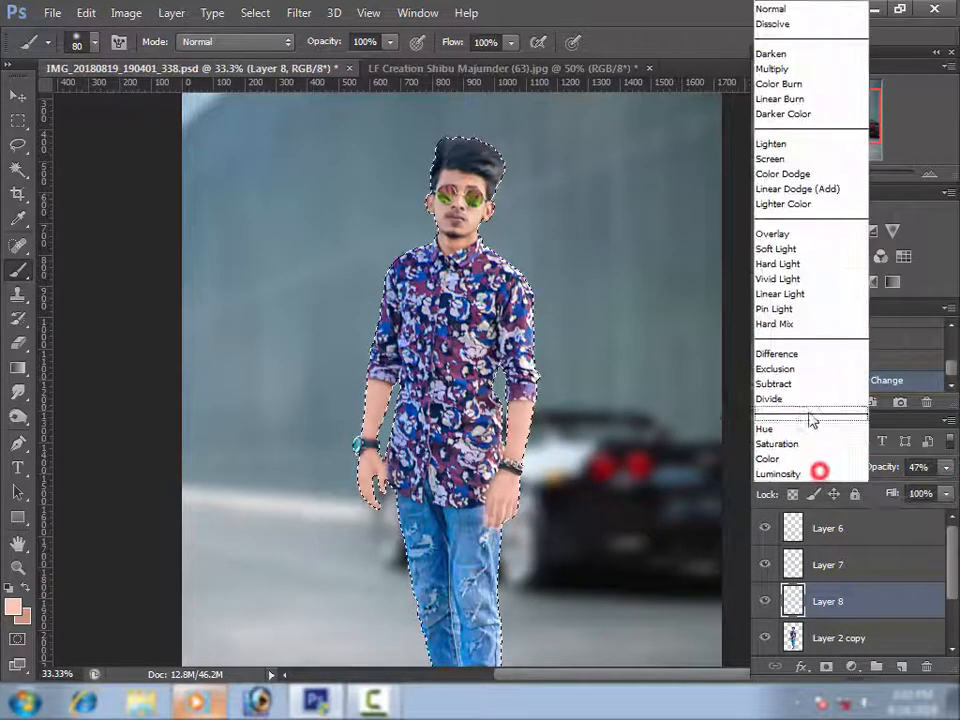
left_click(790, 249)
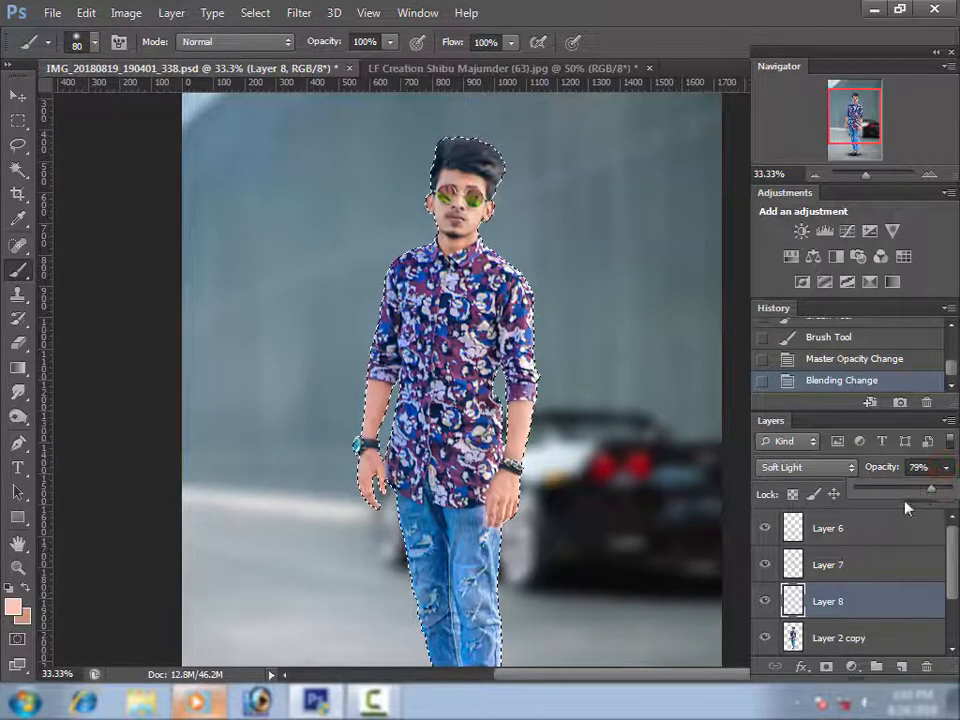
key("l")
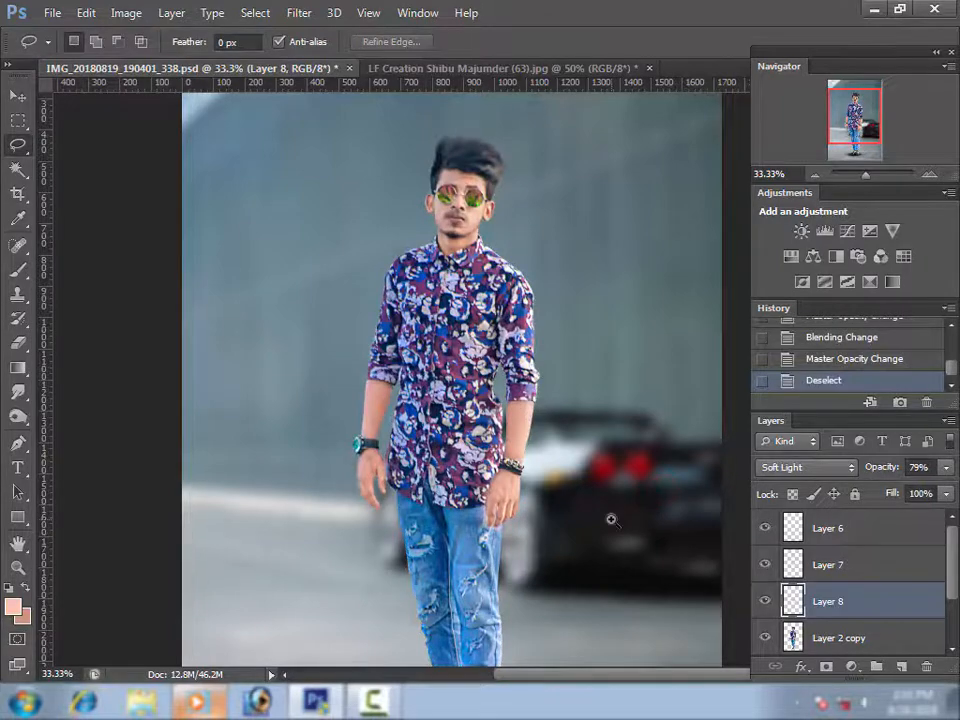
Step: Touch up the skin tone on the hand with the bracelet on Layer 8, reducing the soft brush to 35 px
left_click(612, 520, "ctrl")
left_click(544, 519, "ctrl")
left_click(407, 520, "ctrl")
key("b")
left_click_drag(407, 422, 411, 416)
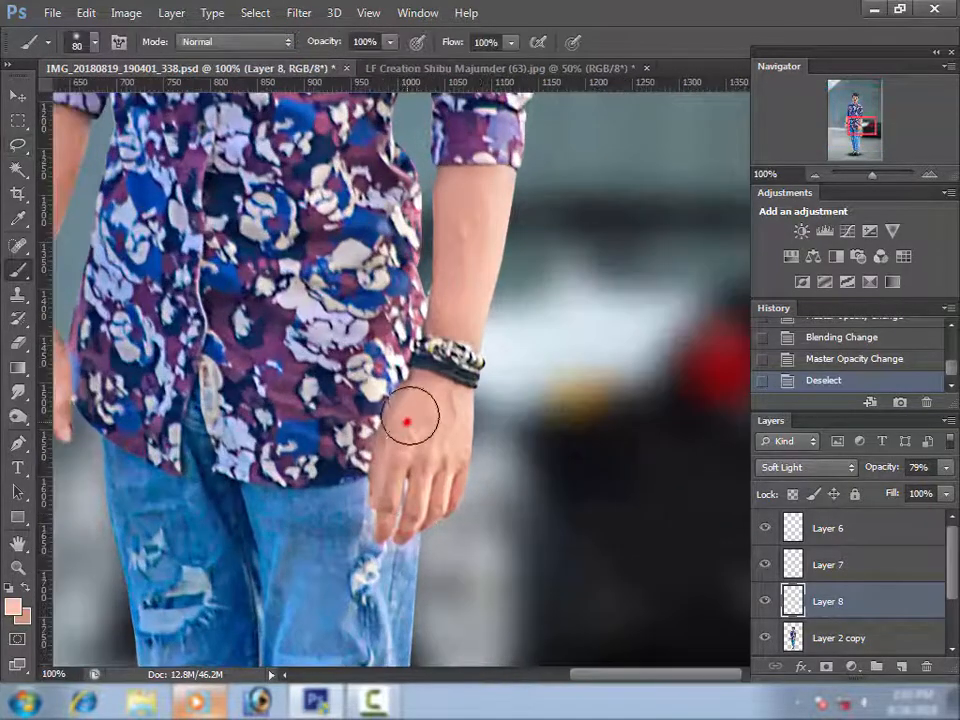
left_click(443, 450, "alt")
left_click(443, 449, "alt")
right_click(443, 448)
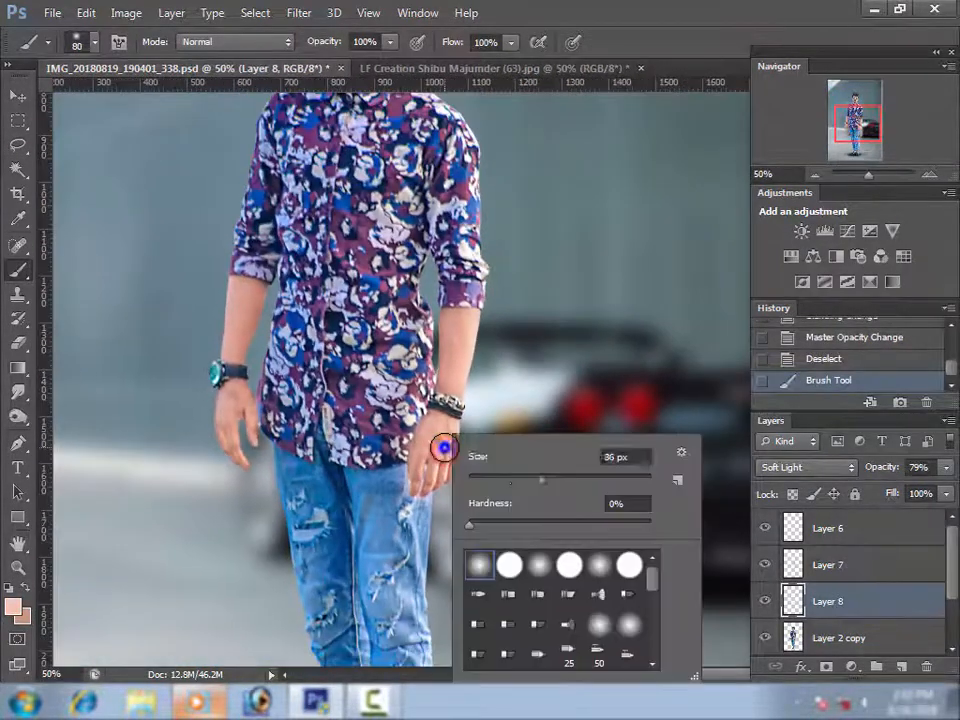
left_click(432, 415)
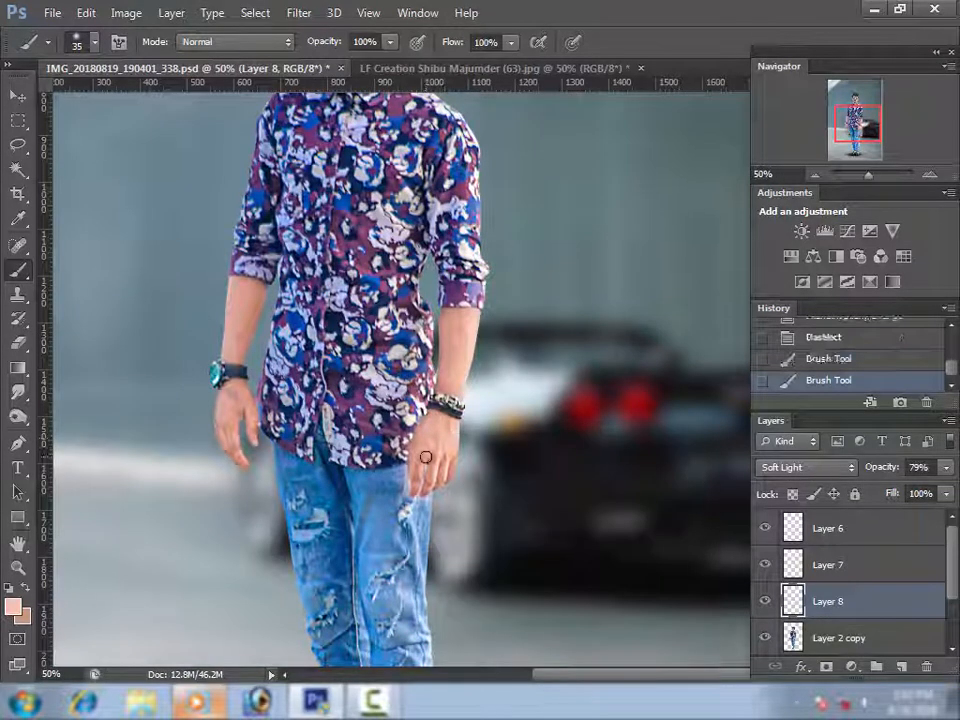
Step: Toggle the visibility of Layer 8 to compare the skin tones on the full figure, and examine the face up close
left_click(426, 457, "alt")
left_click(426, 457, "alt")
left_click(426, 457, "alt")
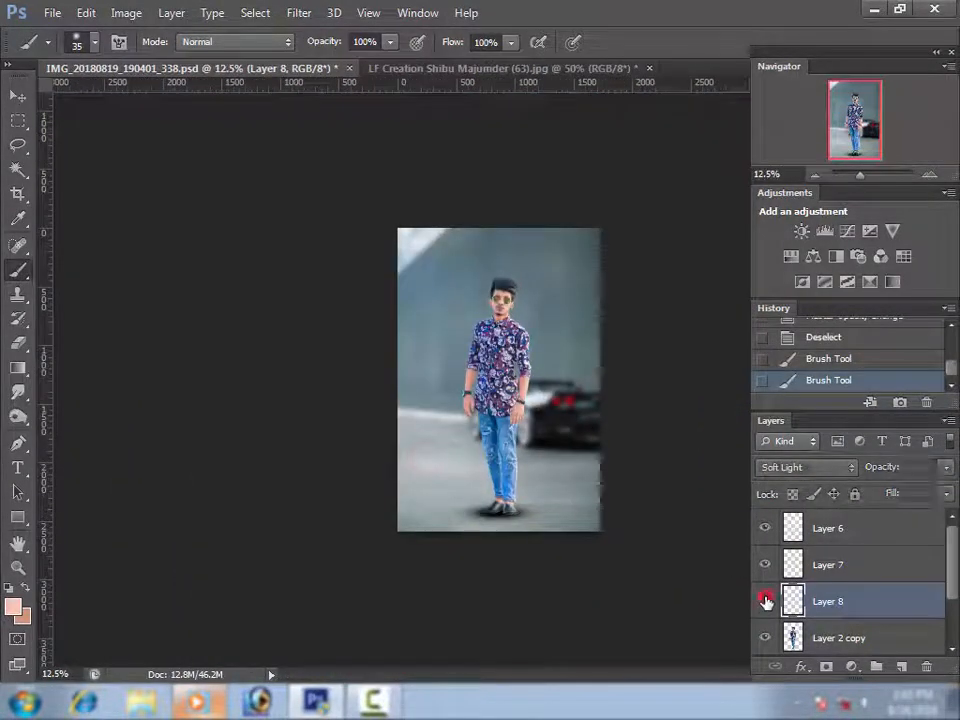
left_click(564, 496, "alt")
left_click(564, 496, "alt")
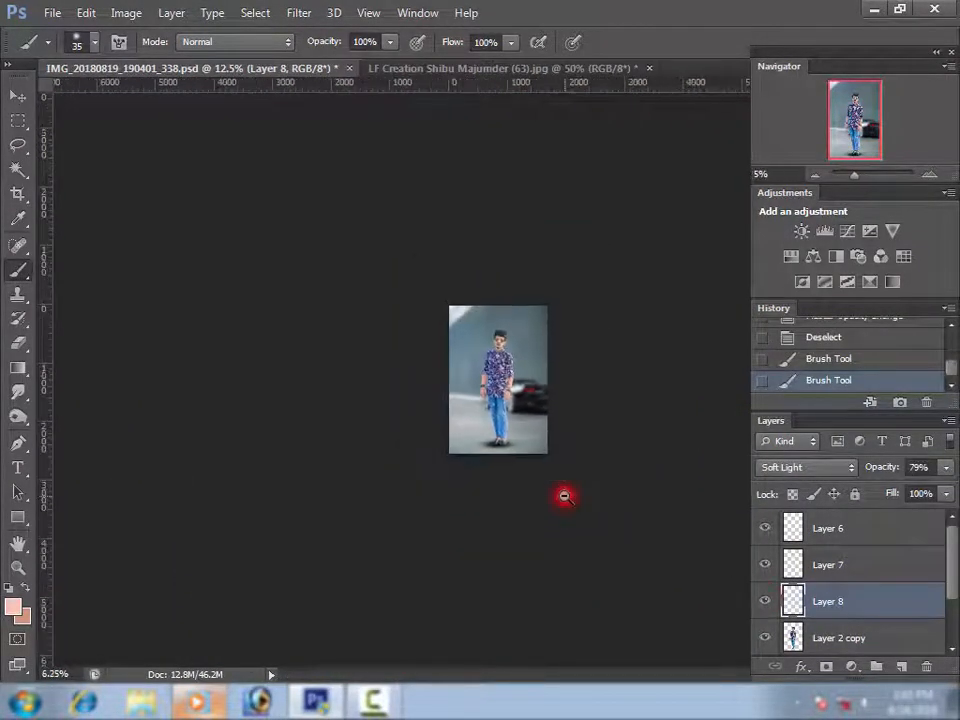
left_click(564, 496, "alt")
left_click(502, 344, "ctrl")
left_click(502, 344, "ctrl")
left_click(502, 344, "ctrl")
left_click(502, 344, "ctrl")
left_click(502, 344, "ctrl")
left_click(497, 298, "ctrl")
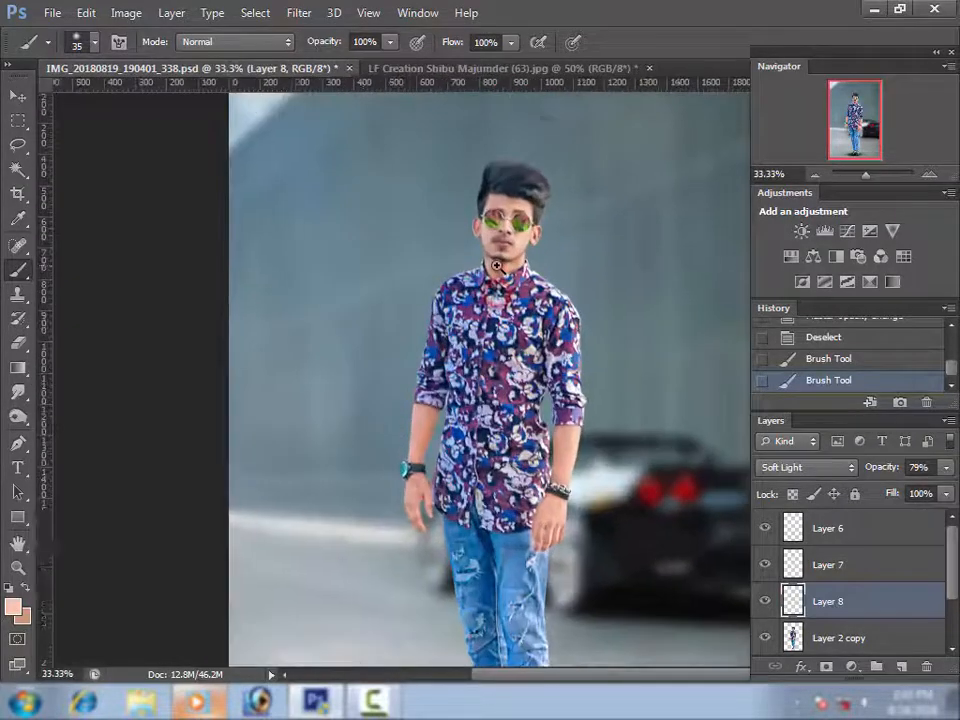
left_click(506, 216, "ctrl")
left_click_drag(510, 215, 485, 320)
left_click(484, 334, "ctrl")
left_click(488, 336, "ctrl")
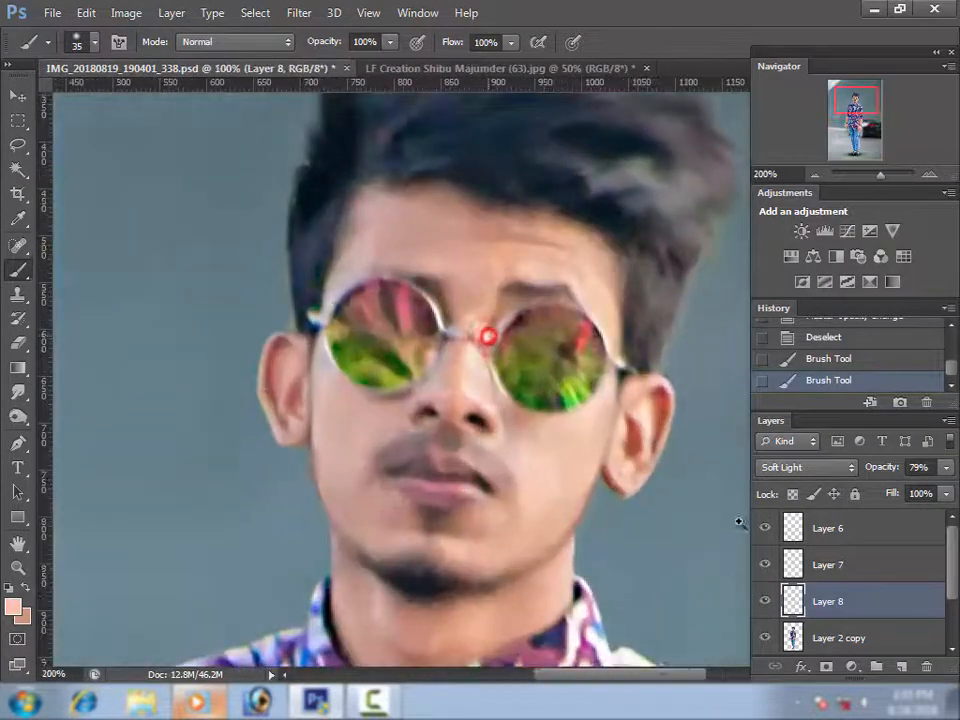
Step: Try painting more light skin colour across the forehead on Layer 8, and undo the brush strokes
left_click(489, 336, "ctrl")
mouse_move(494, 239)
left_mouse_down()
mouse_move(397, 218)
mouse_move(438, 258)
left_mouse_up()
left_click(538, 334, "alt")
key("ctrl+z")
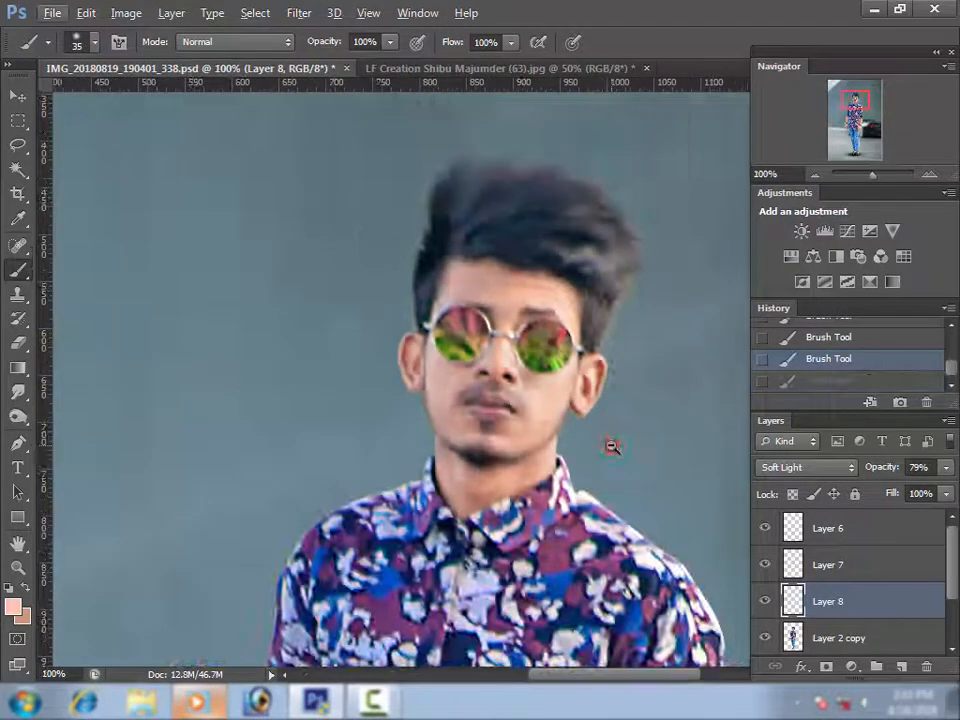
left_click(612, 446, "alt")
left_click(664, 537, "alt")
Step: Brighten the midtones of Layer 7 with Levels, setting the midtone input to about 1.21
left_click(826, 565)
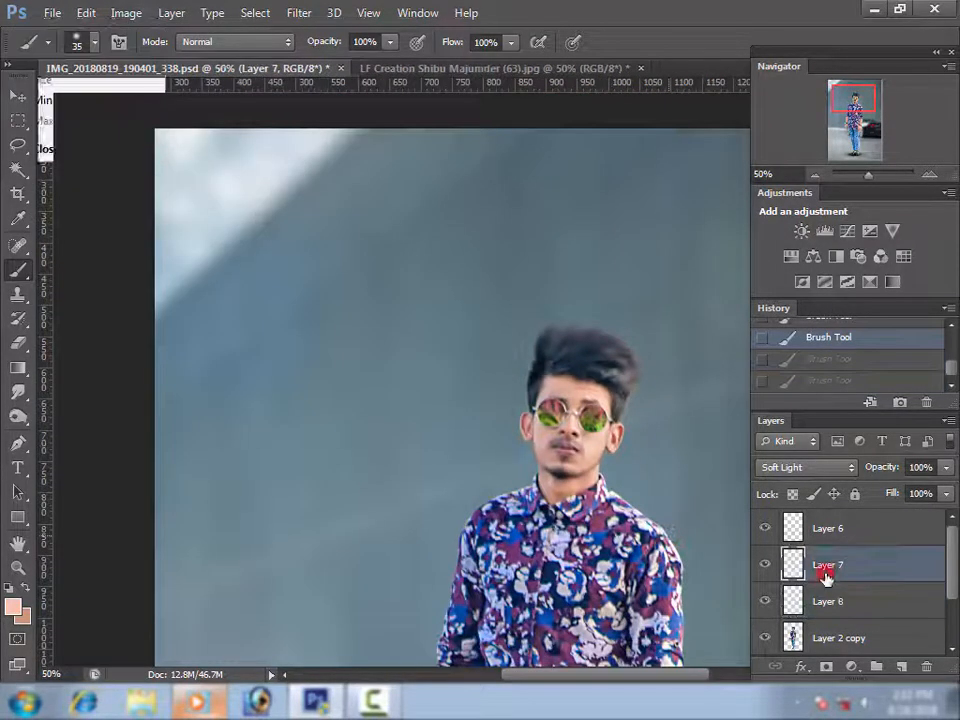
key("ctrl+l")
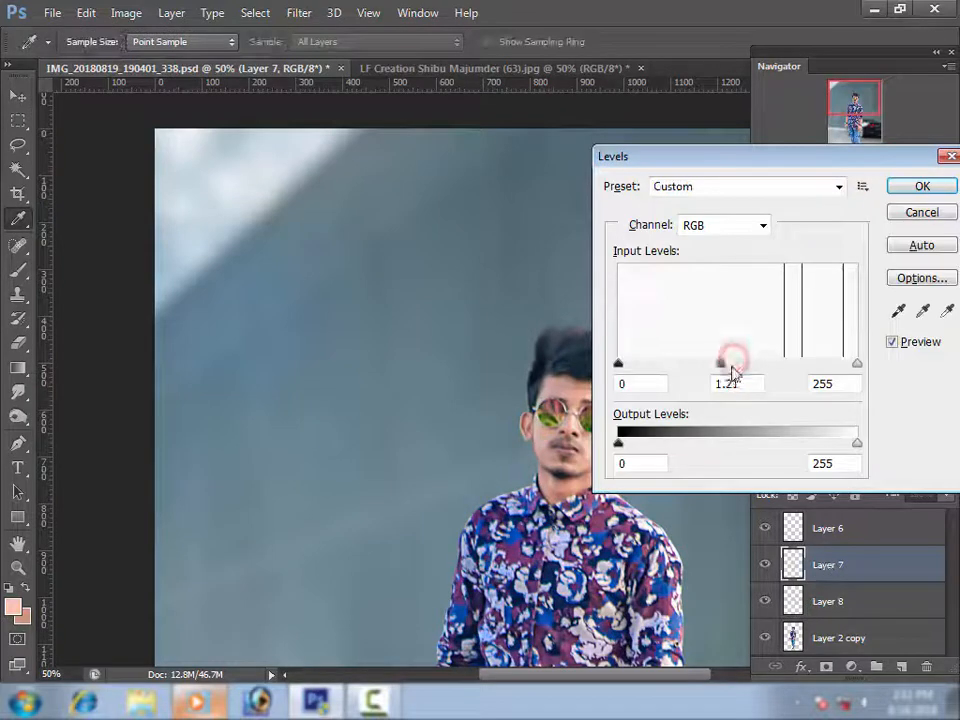
key("ctrl+shift+z")
key("ctrl+shift+z")
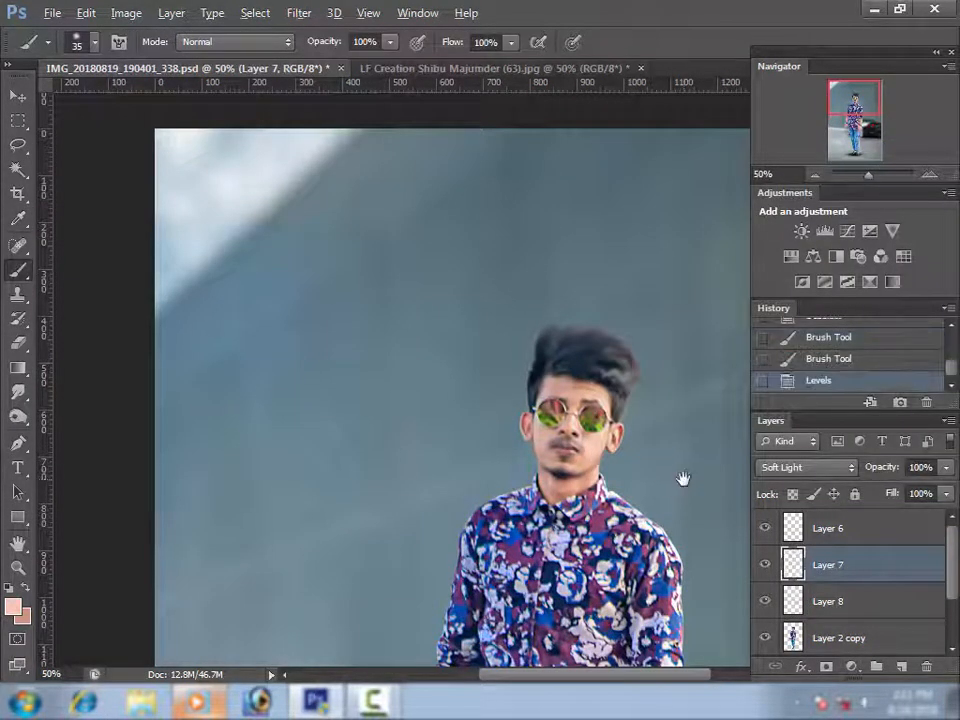
left_click(684, 480, "alt")
left_click(684, 480, "alt")
left_click(684, 480, "alt")
Step: Smudge the edge of the man's hair outward at the watch-arm side on Layer 2 copy, using a textured brush tip at 46% strength
left_click(508, 228)
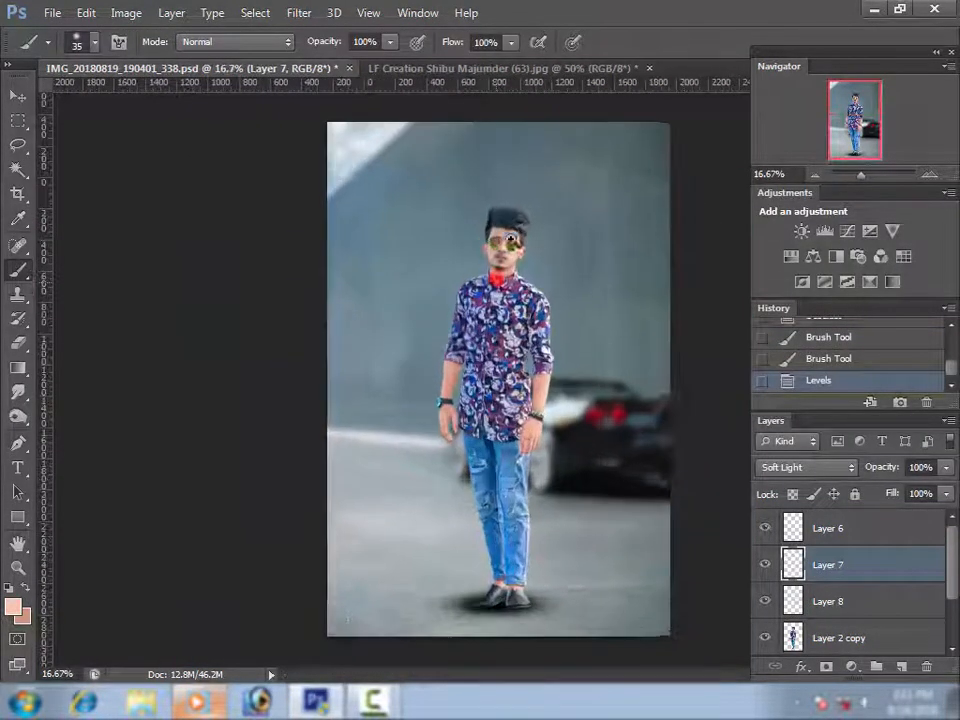
left_click(508, 230)
left_click(508, 230)
left_click(510, 235)
left_click(510, 235)
left_click(524, 260, "alt")
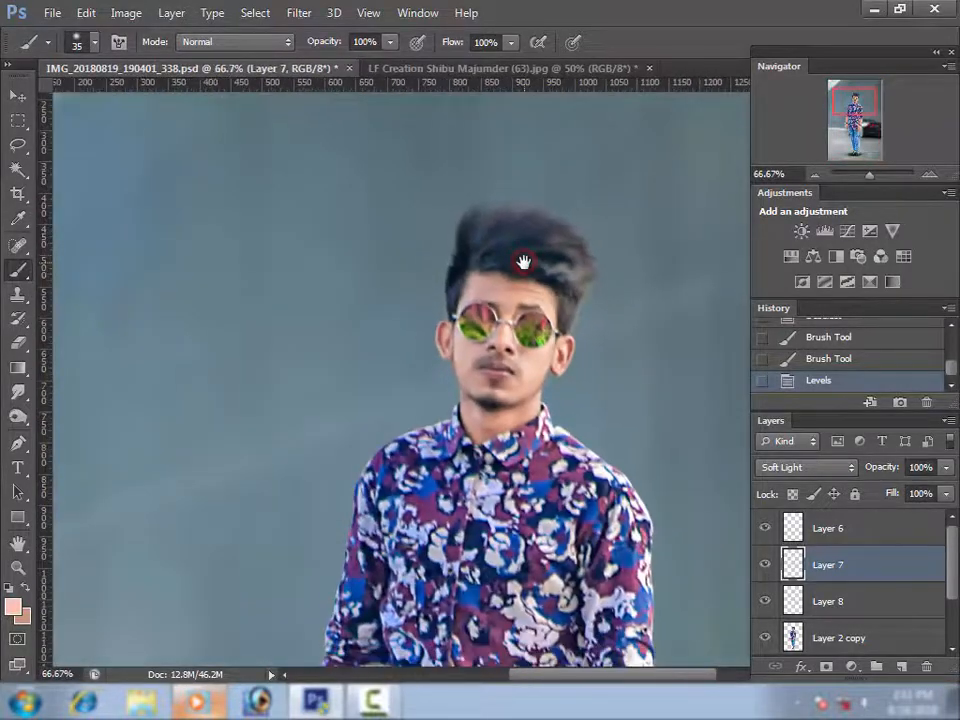
left_click(18, 392)
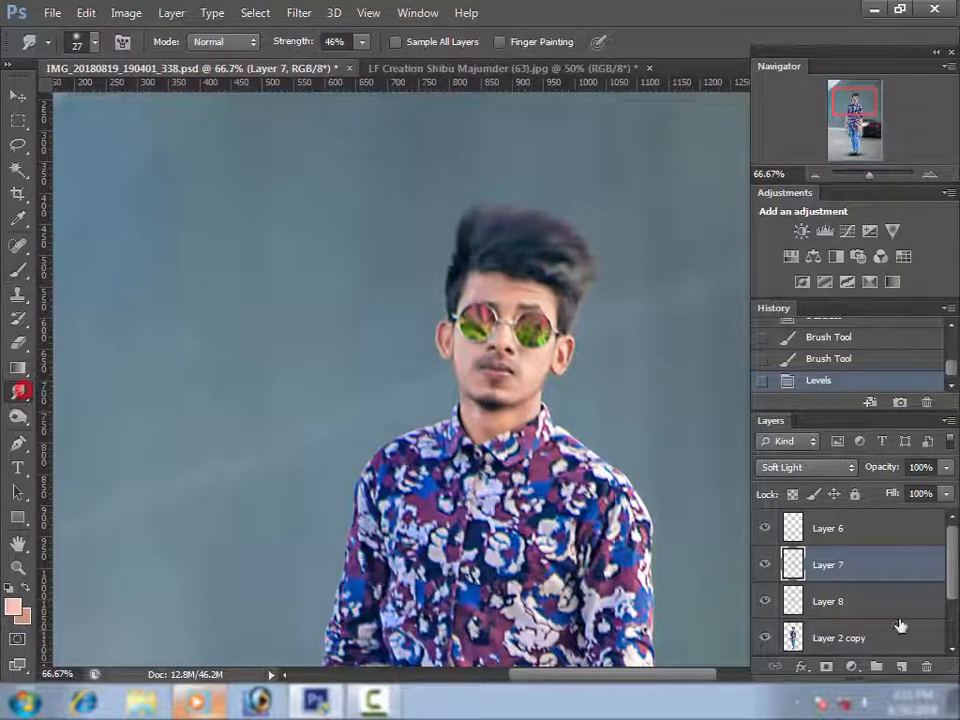
left_click(836, 636)
right_click(463, 207)
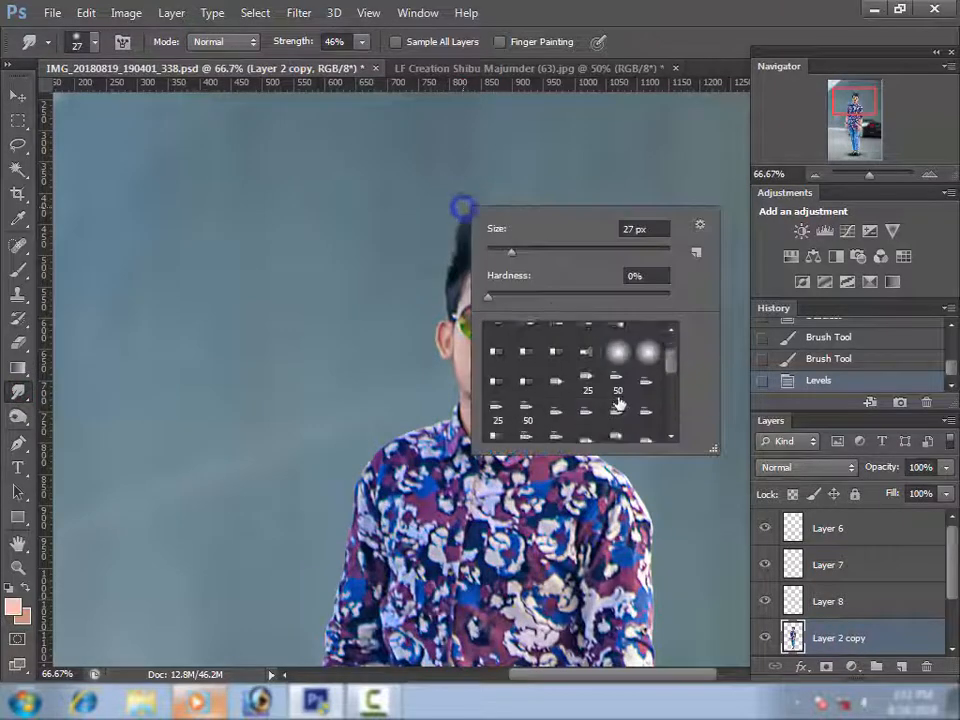
left_click(638, 427)
left_click_drag(451, 270, 445, 270)
mouse_move(454, 277)
left_mouse_down()
mouse_move(443, 297)
mouse_move(461, 216)
mouse_move(478, 189)
left_mouse_up()
Step: Soften the remaining hair edges on both sides of the head with the Smudge tool and a 53 px spatter tip
right_click(509, 245)
left_click(584, 291)
left_click_drag(448, 281, 441, 303)
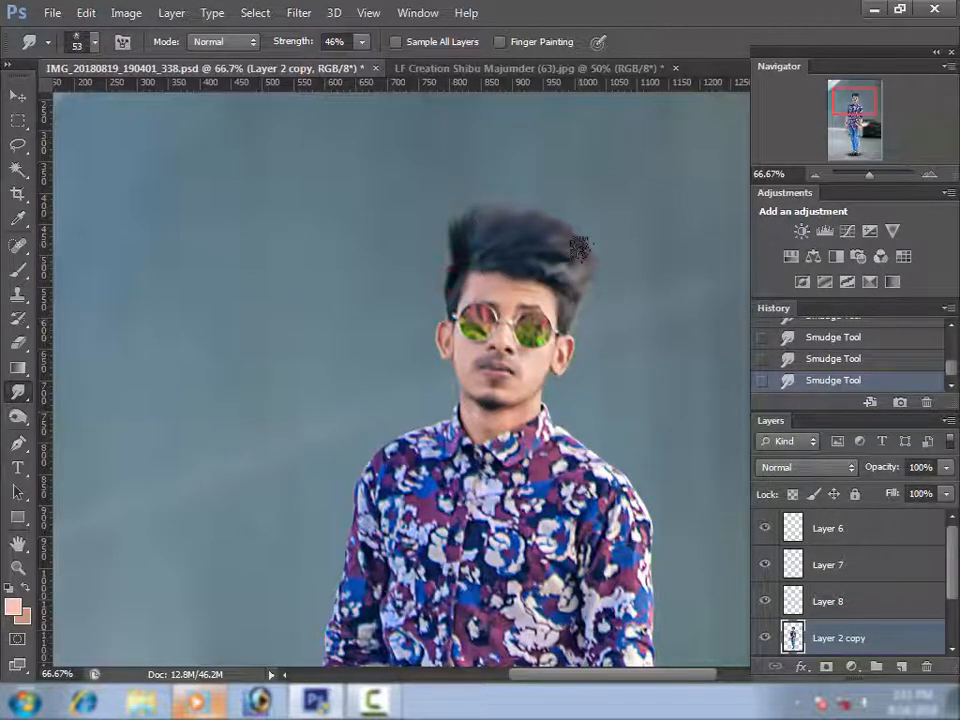
left_click_drag(578, 247, 605, 251)
mouse_move(547, 229)
left_mouse_down()
mouse_move(595, 276)
mouse_move(583, 289)
left_mouse_up()
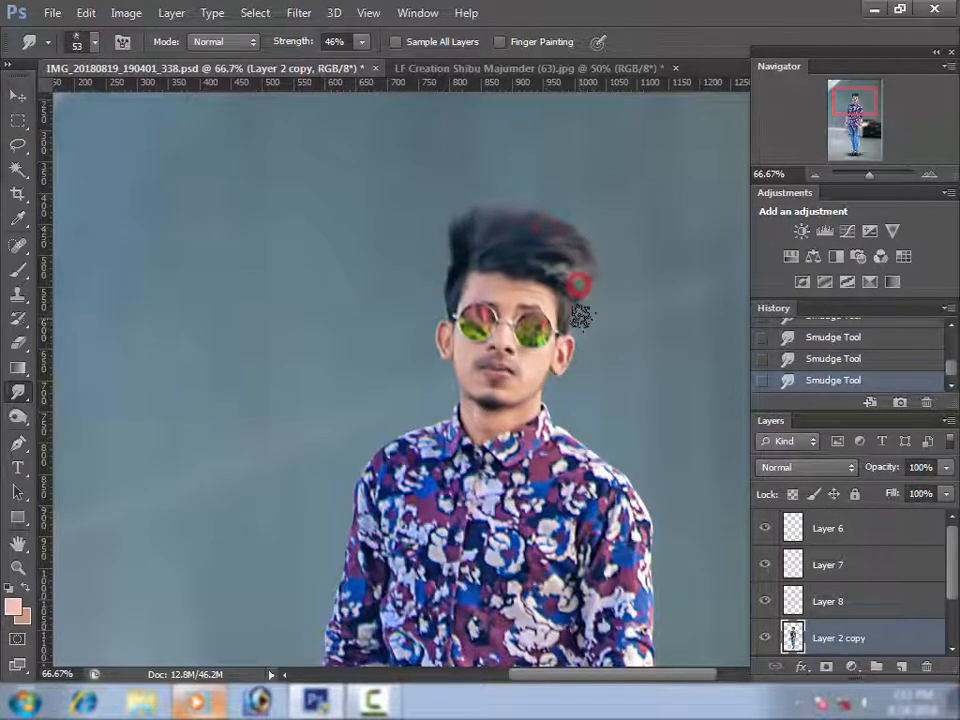
Step: Try merging all layers from Layer 6 to Layer 4 into one layer above the background, and undo the merge
left_click(611, 315, "alt")
left_click(609, 313, "alt")
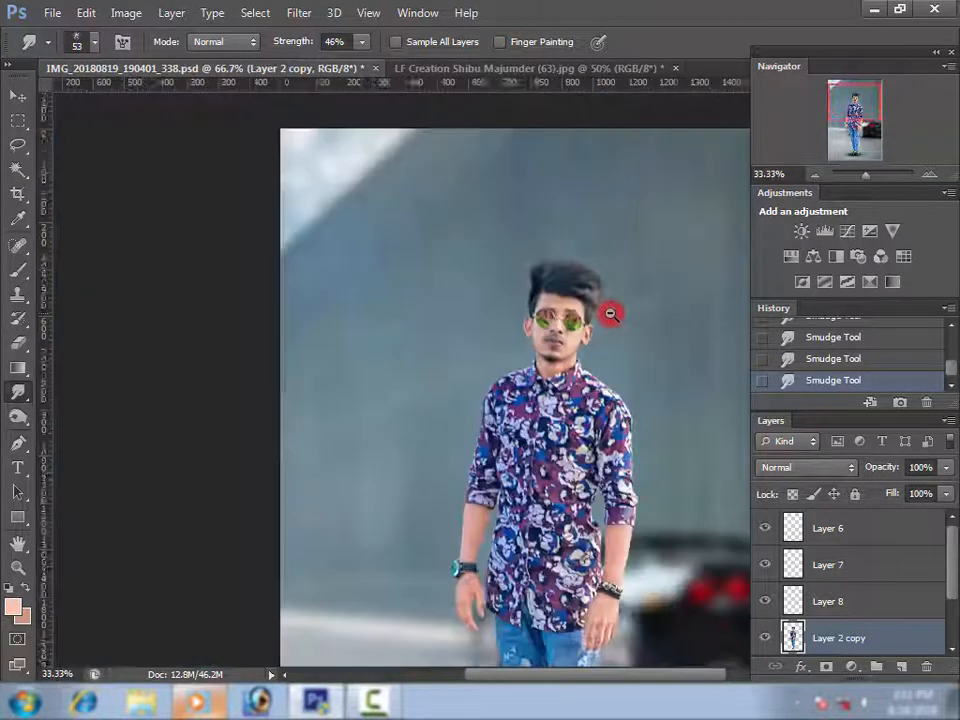
left_click(610, 315, "alt")
left_click(615, 318, "alt")
left_click(616, 319, "alt")
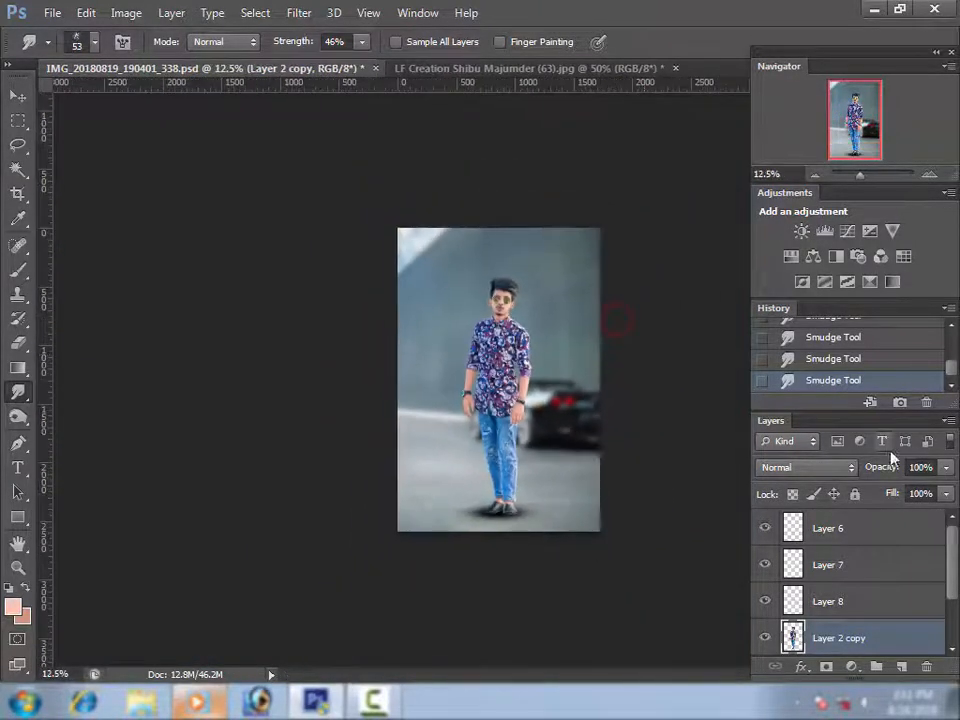
key("l")
scroll(831, 554, "down", 2)
left_click(831, 543)
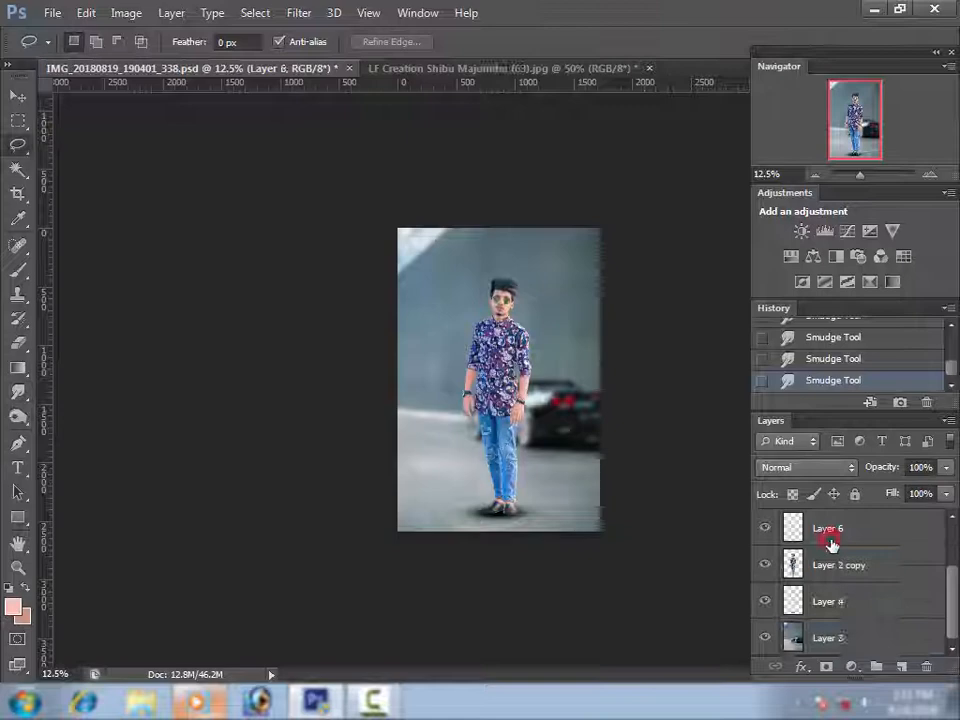
left_click(847, 607, "shift")
right_click(847, 607)
left_click(625, 392)
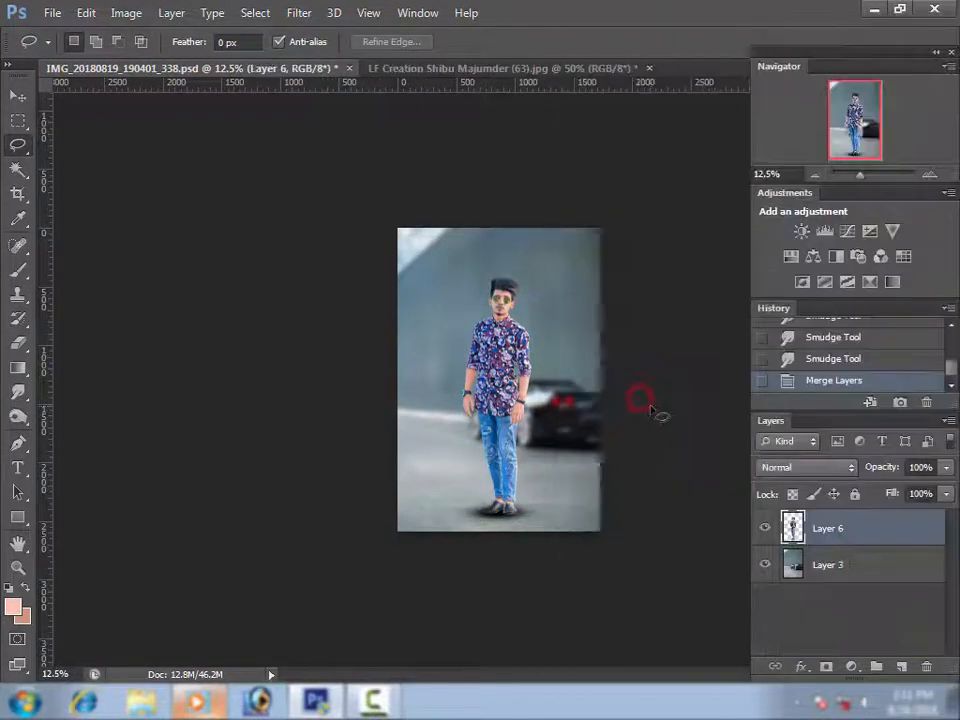
scroll(530, 440, "up", 4)
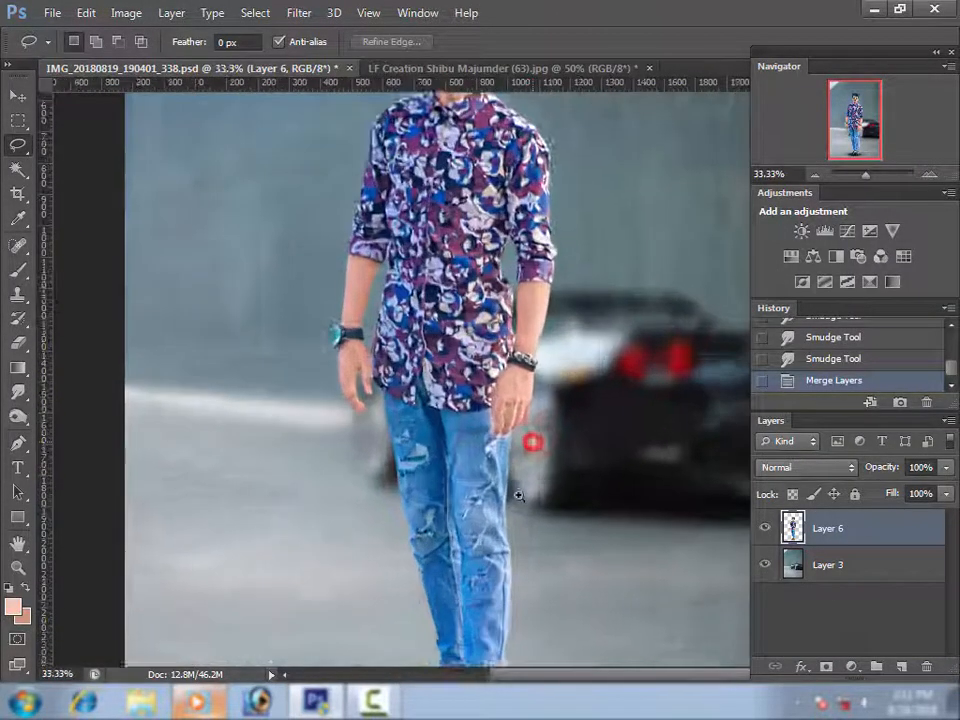
key("ctrl+z")
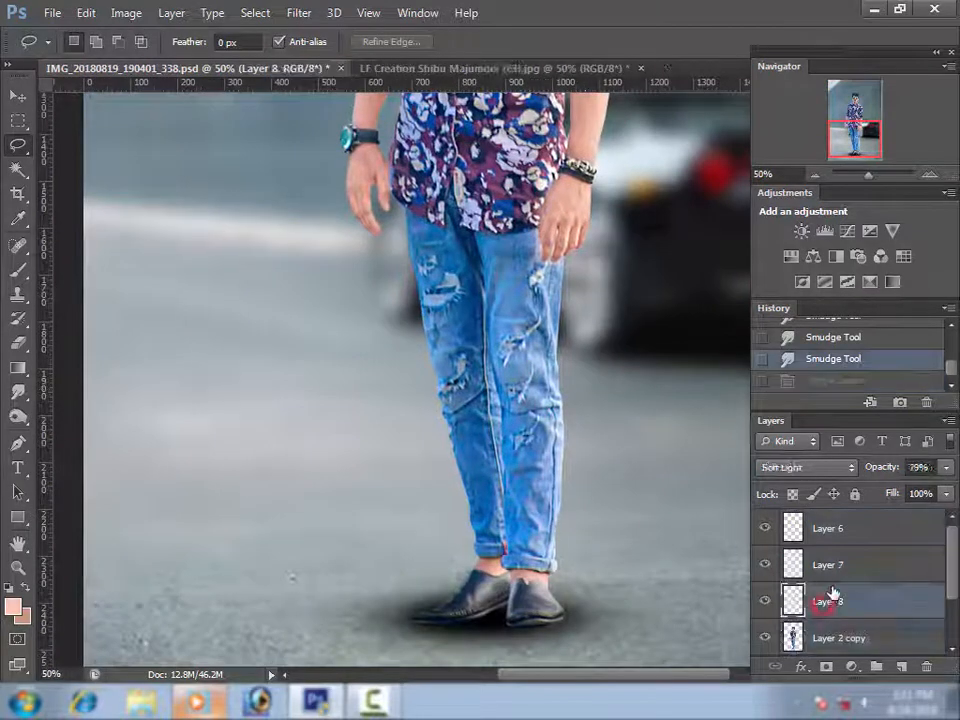
Step: Adjust the opacity of Layer 8 and select Layer 7 with its opacity at 100%
left_click(830, 597)
left_click_drag(945, 467, 954, 493)
left_click(885, 524)
scroll(838, 553, "up", 1)
left_click(842, 531)
left_click(944, 467)
left_click(813, 529)
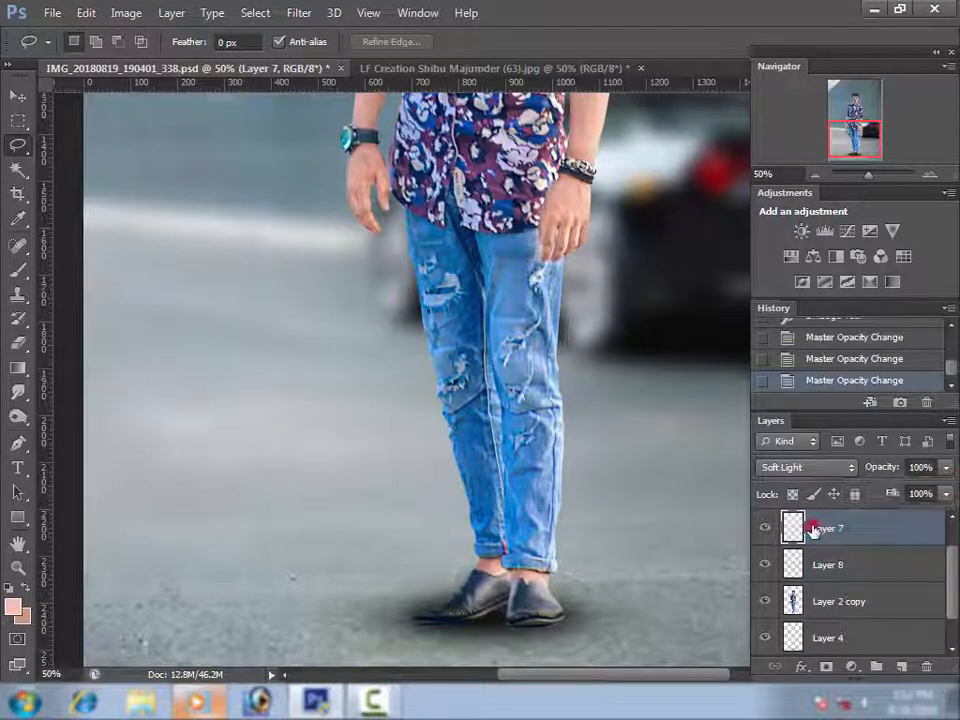
Step: Set the opacity of Layer 6 to 56%
scroll(813, 529, "up", 1)
left_click(818, 529)
left_click(945, 467)
mouse_move(946, 492)
left_mouse_down()
mouse_move(896, 494)
mouse_move(953, 493)
left_mouse_up()
left_click_drag(866, 507, 902, 510)
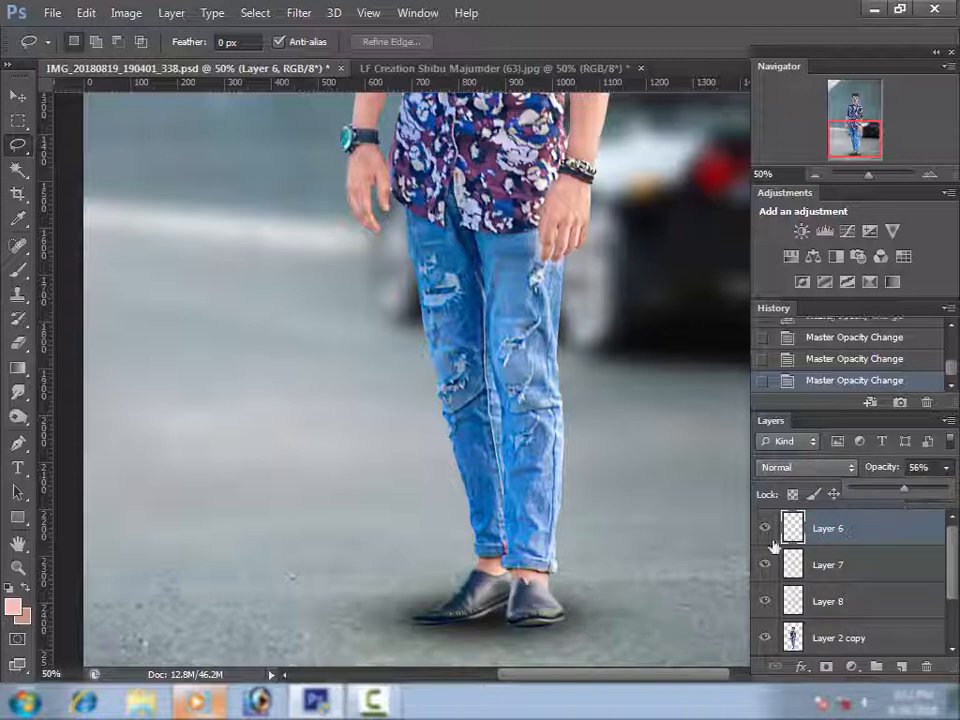
scroll(615, 570, "up", 1)
Step: Set the opacity of the shoe shadow on Layer 4 to 88%
left_click(607, 569, "alt")
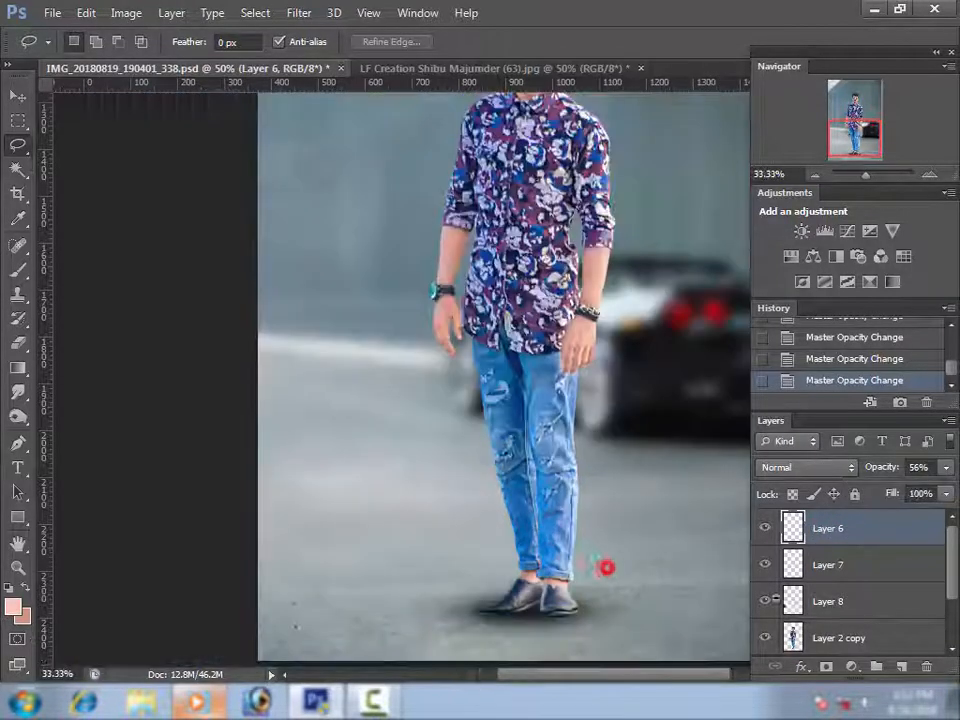
scroll(819, 624, "down", 2)
left_click(834, 602)
left_click(945, 468)
left_click_drag(935, 486, 950, 488)
left_click(609, 538)
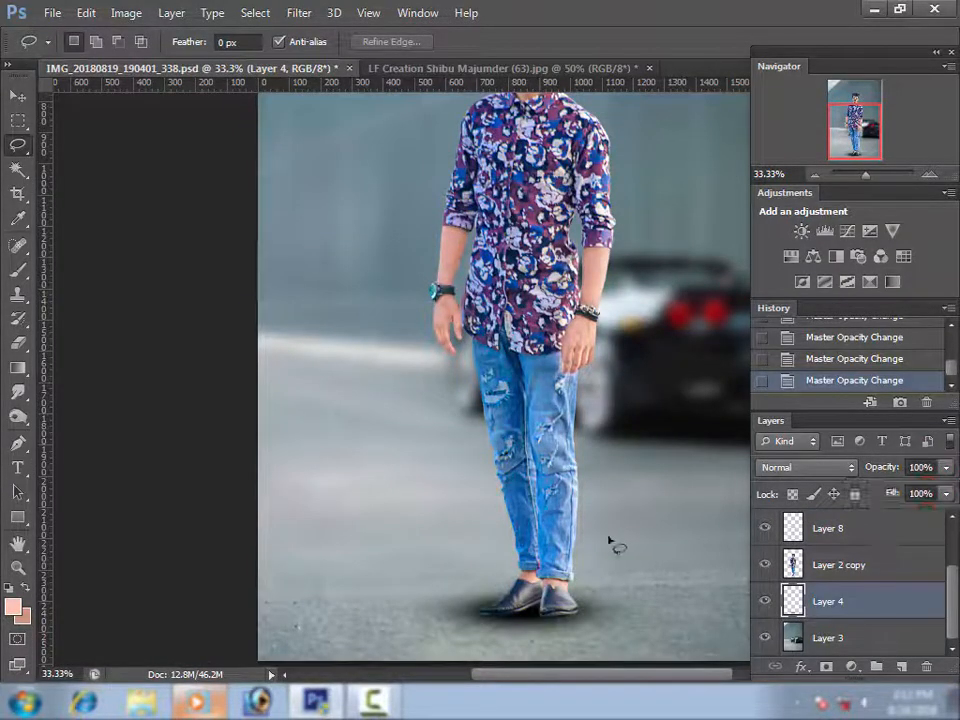
left_click(948, 469)
left_click_drag(938, 497, 937, 494)
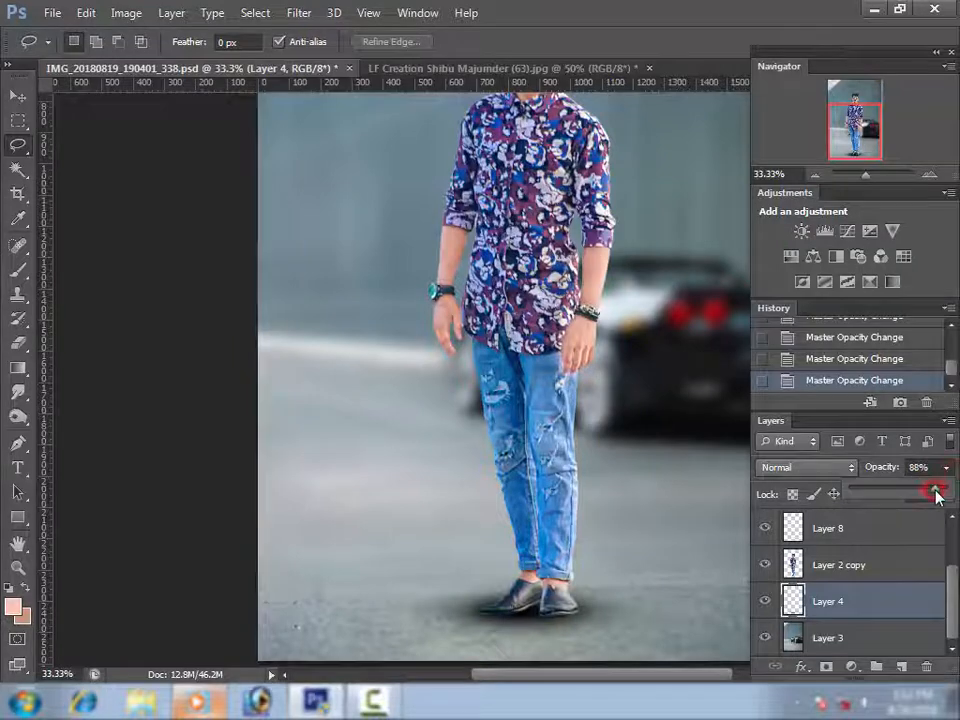
Step: Toggle the visibility of Layer 6 to compare its effect on the full image, and set its opacity to 29%
left_click(542, 581, "alt")
left_click(542, 581, "alt")
left_click(542, 581, "alt")
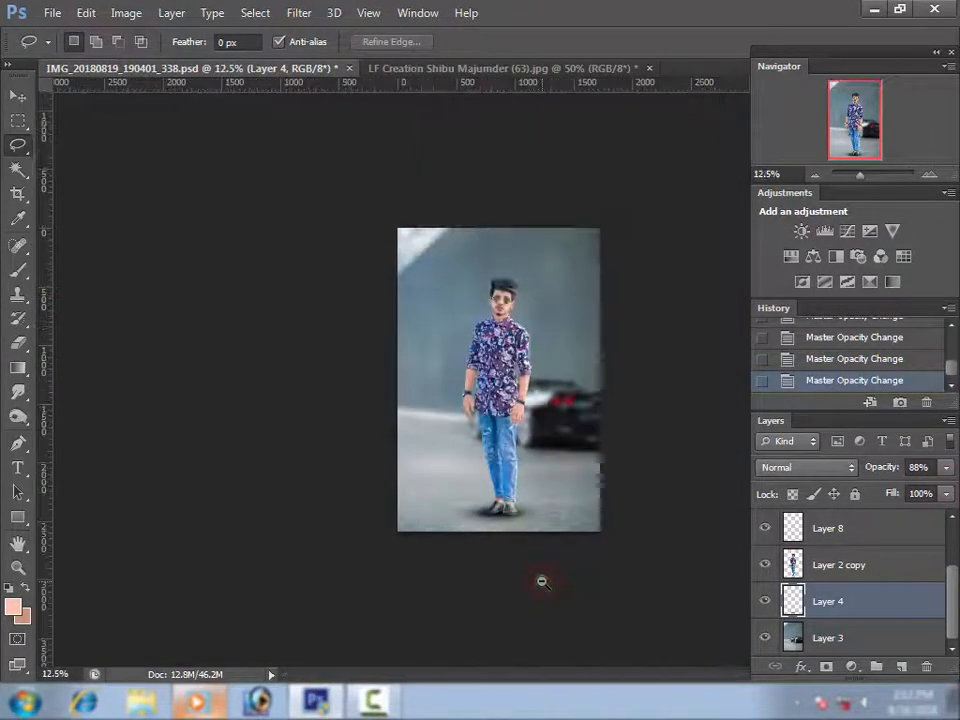
scroll(775, 537, "up", 2)
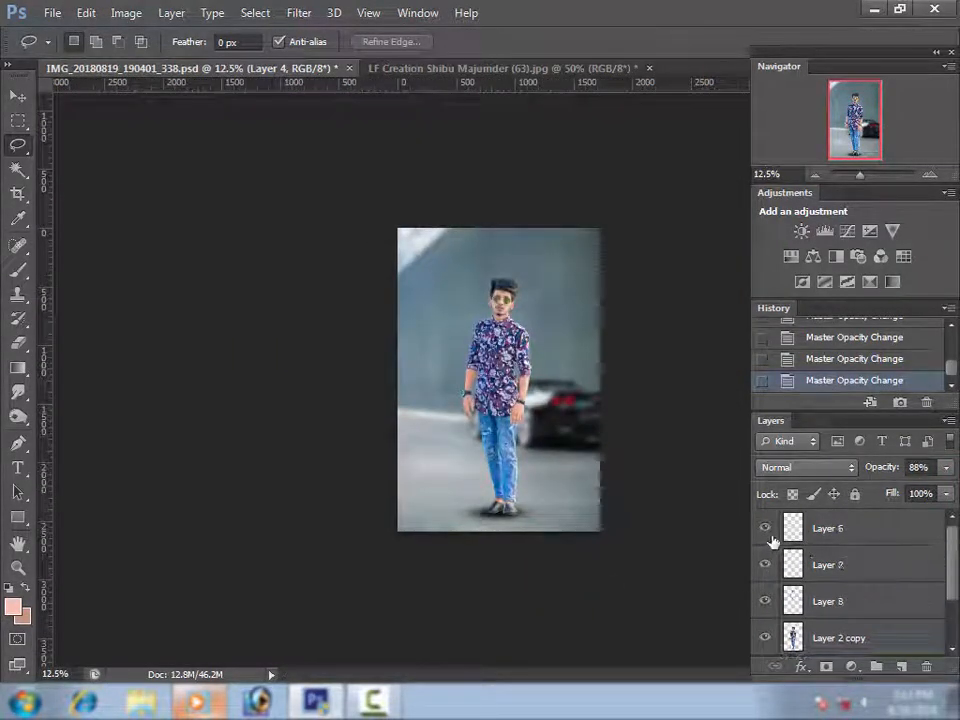
left_click(771, 538)
left_click(771, 538)
left_click(771, 538)
left_click(790, 527)
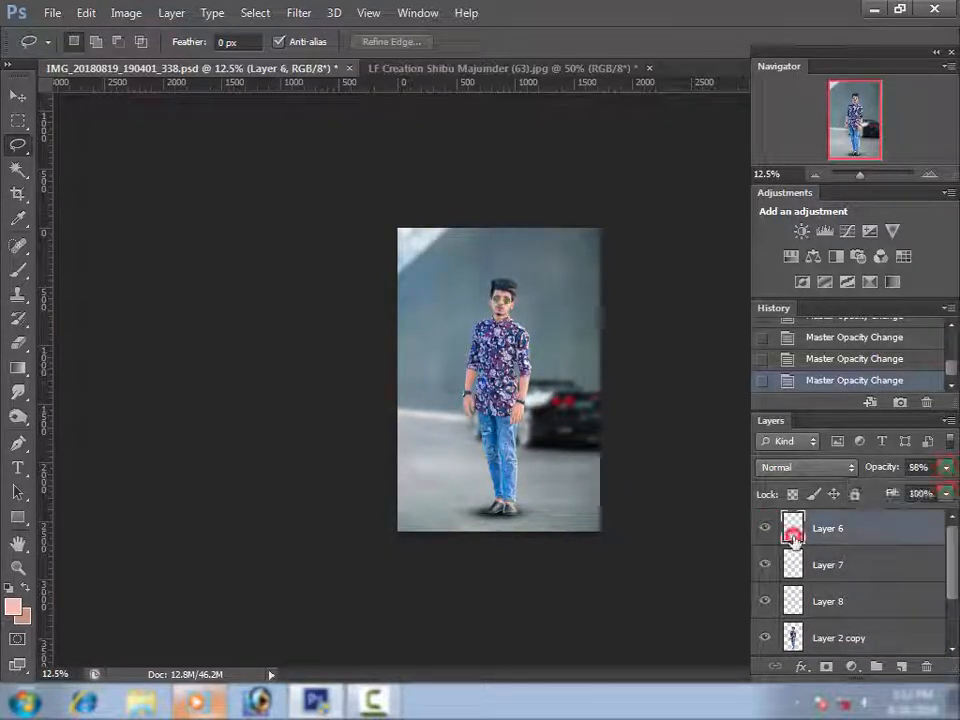
left_click(772, 530)
left_click(775, 530)
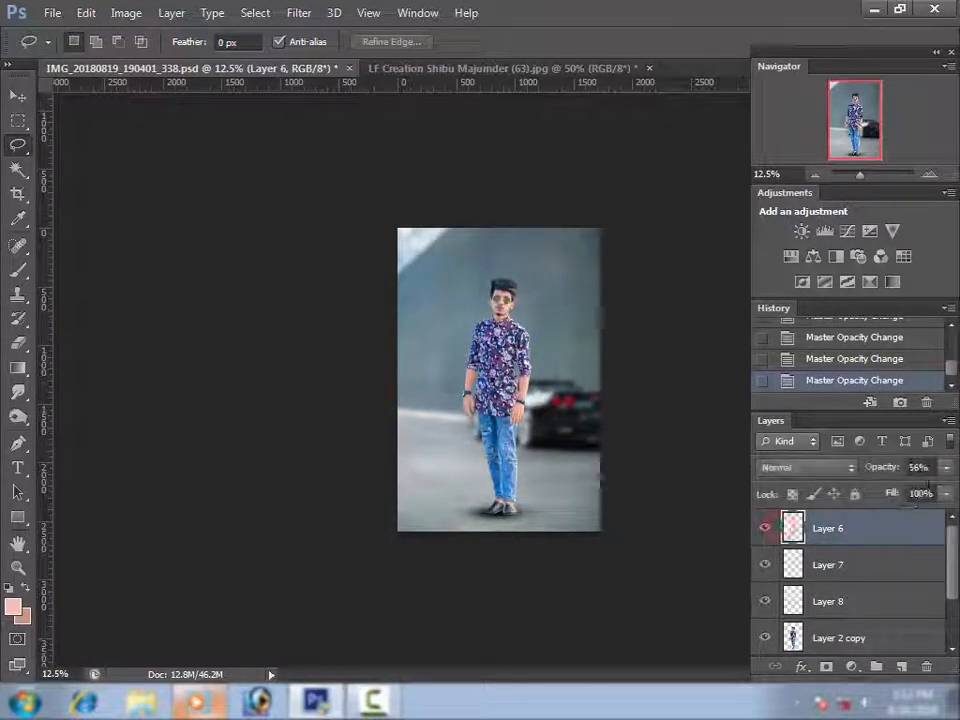
left_click(937, 468)
left_click_drag(888, 500, 882, 496)
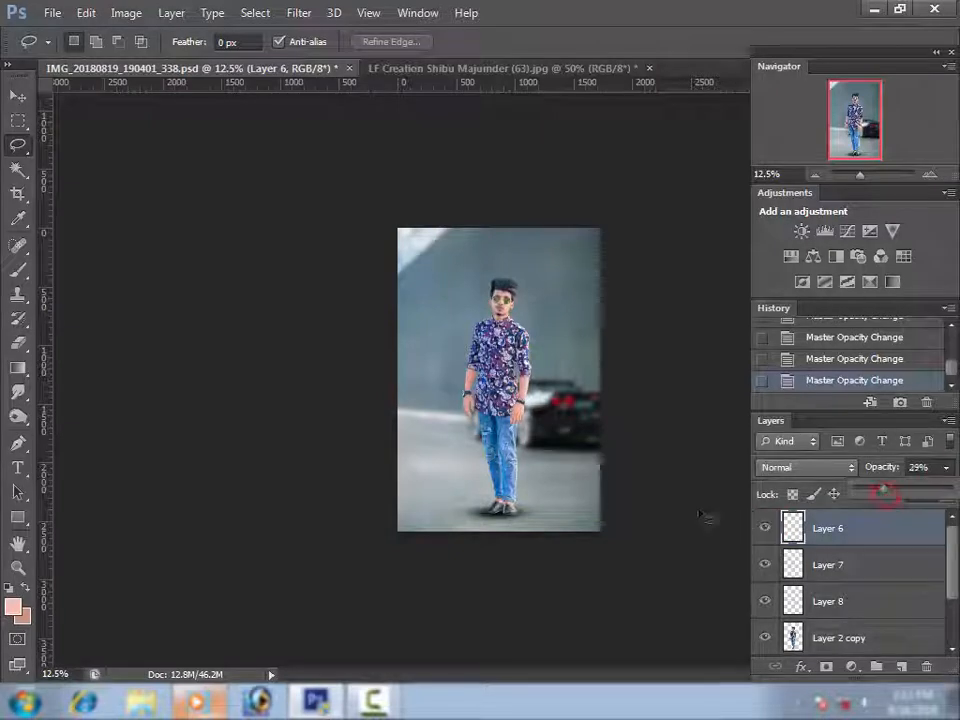
Step: Raise the saturation of the cyans on Layer 2 copy to +35 with Hue/Saturation
key("ctrl+plus")
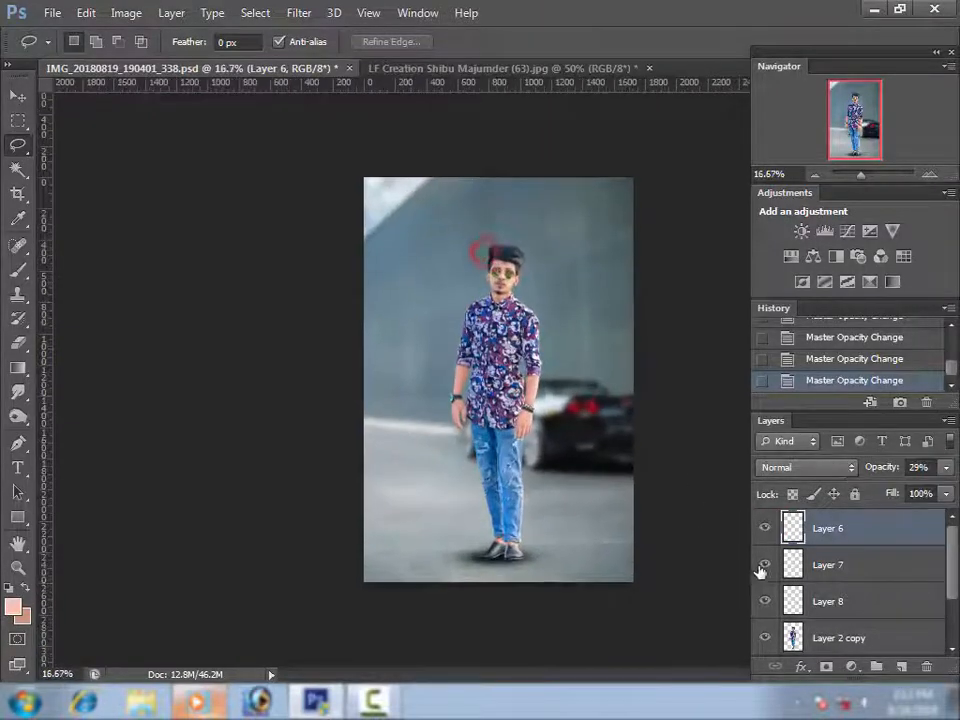
left_click(830, 567)
left_click(815, 640, "shift")
key("ctrl+u")
left_click(723, 189)
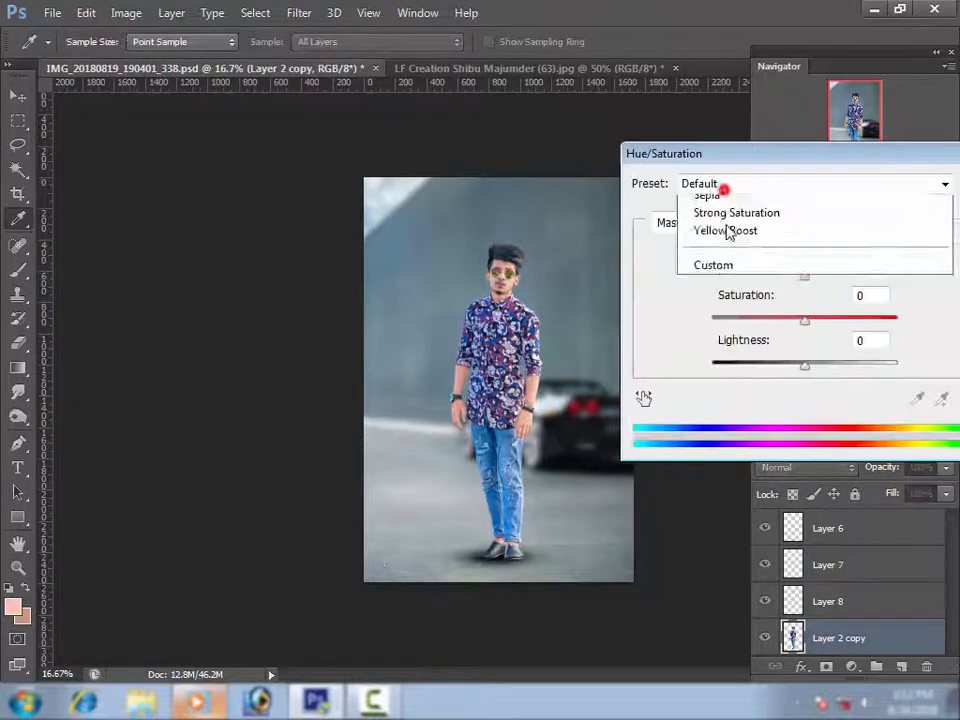
left_click(725, 226)
left_click(718, 310)
left_click_drag(804, 320, 837, 320)
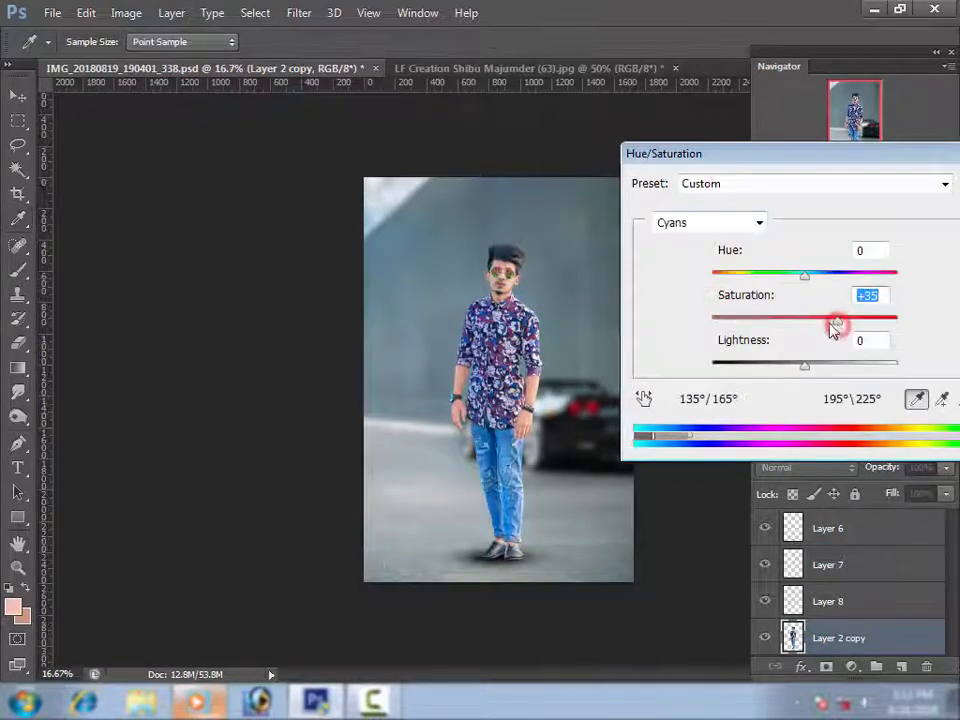
Step: Raise the saturation of the magentas on Layer 2 copy to +25 and apply the Hue/Saturation adjustment
left_click(707, 222)
left_click(726, 330)
left_click(827, 318)
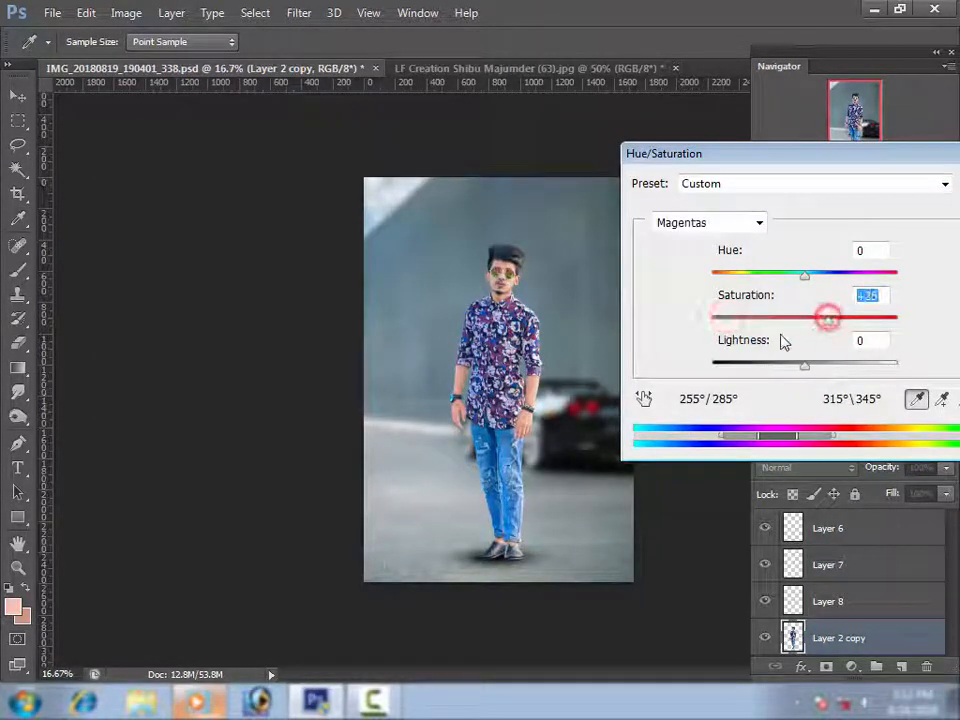
key("Return")
Step: Adjust the saturation of the reds on the car background in Layer 3 with Hue/Saturation
scroll(797, 615, "down", 2)
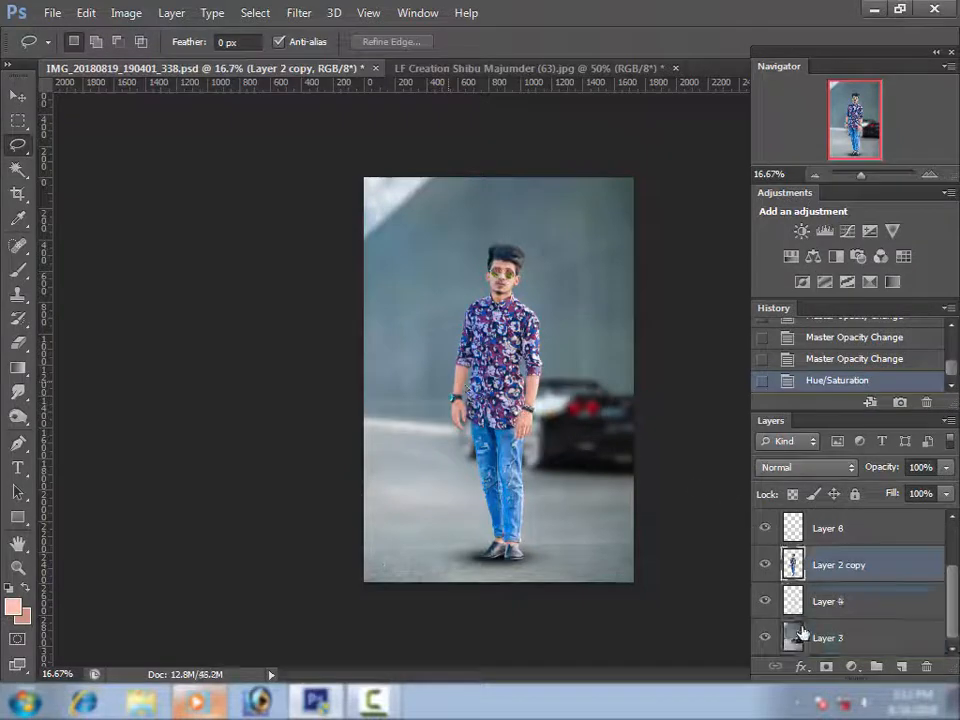
left_click(793, 636)
key("ctrl+u")
left_click(759, 222)
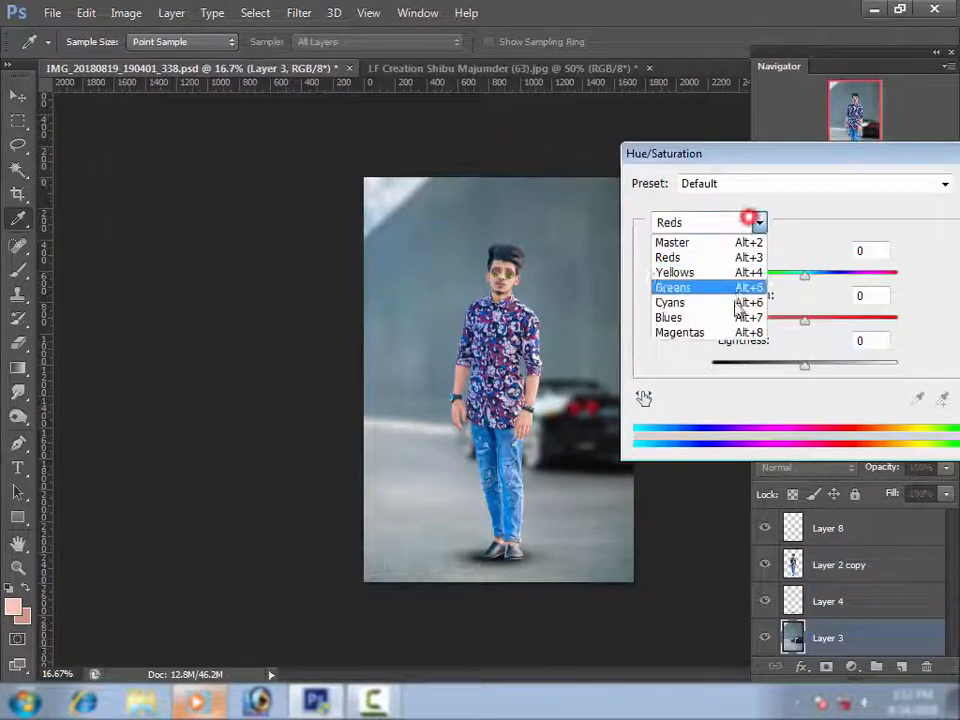
left_click(745, 257)
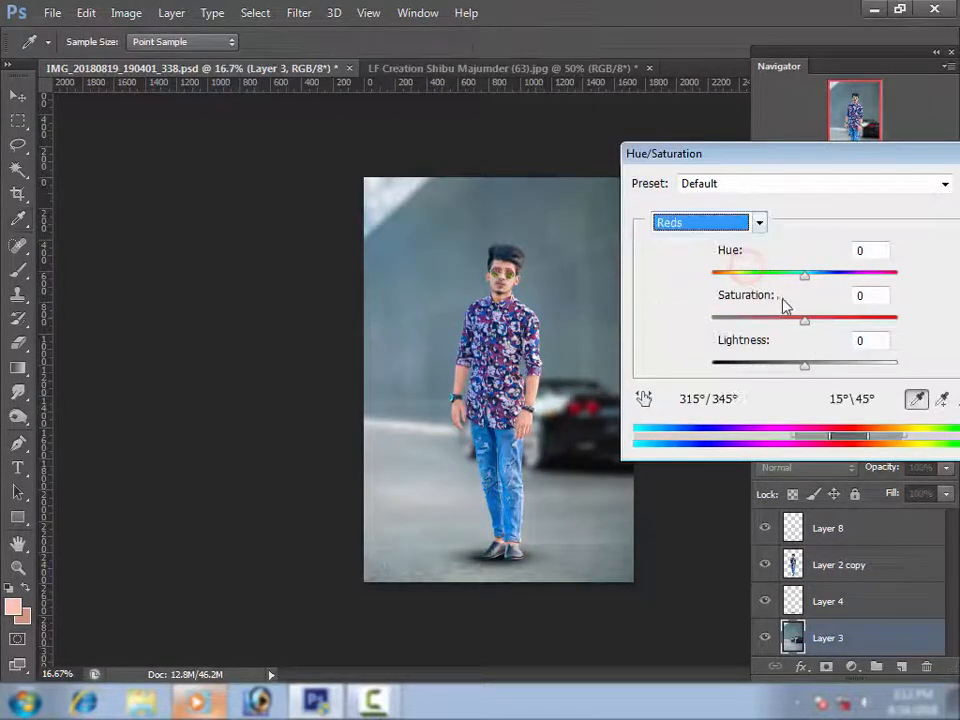
left_click(838, 318)
left_click_drag(835, 330, 795, 332)
Step: Set the saturation of the yellows on Layer 3 to +12 and apply the Hue/Saturation adjustment
left_click(728, 228)
left_click(726, 273)
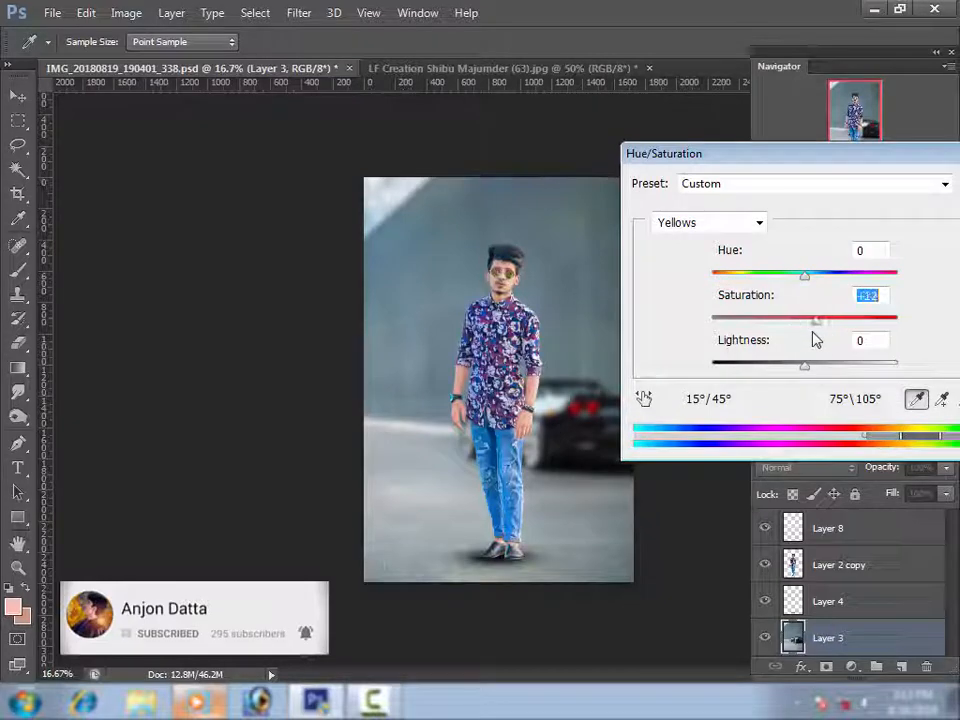
key("Return")
key("l")
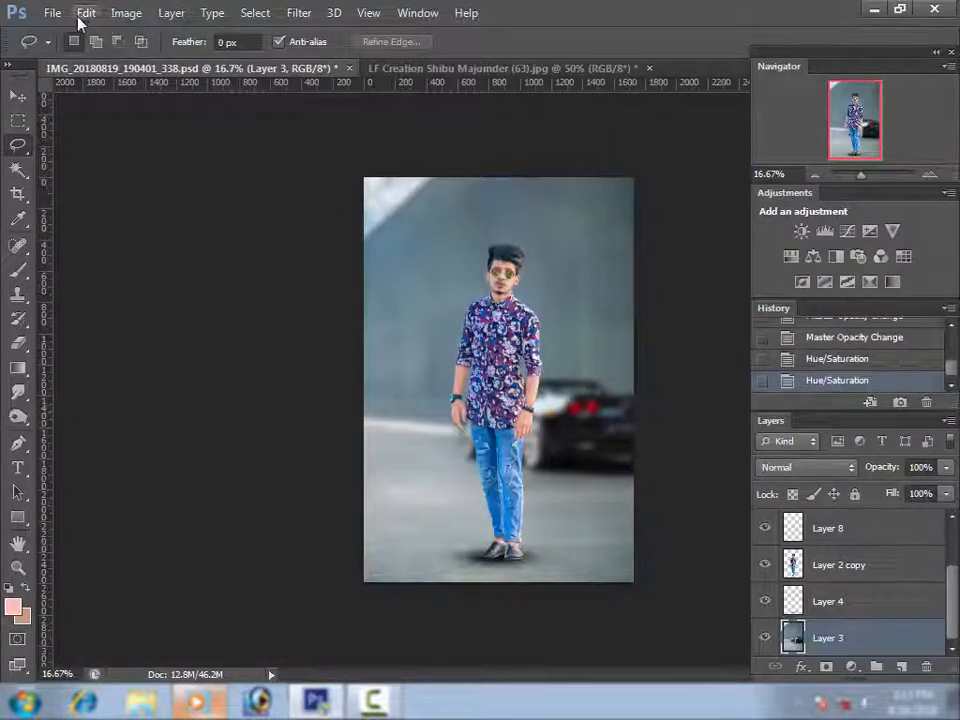
Step: Close the second open JPG document, leaving only the composite open
left_click(78, 18)
left_click(664, 116)
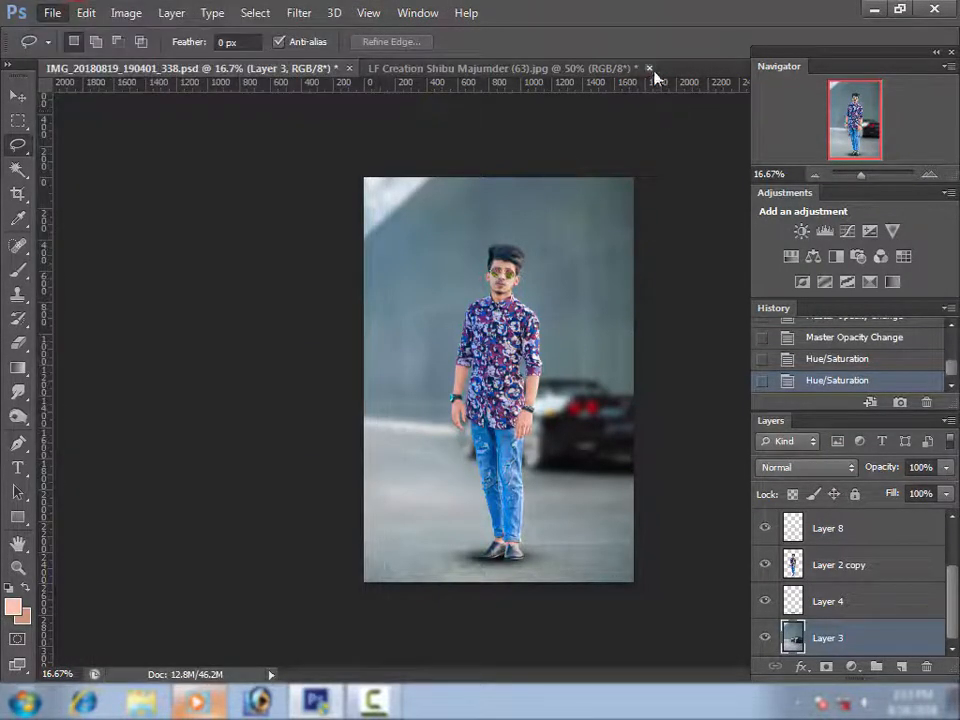
left_click(649, 68)
left_click(482, 274)
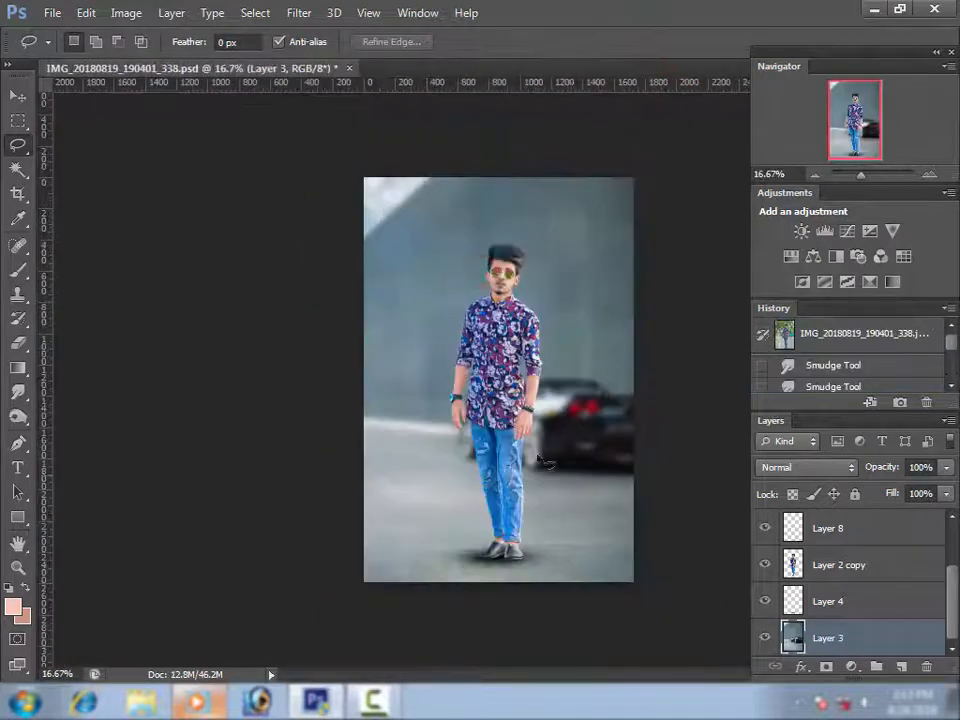
Step: Merge all visible layers of the composite into a single layer
left_click(499, 267, "ctrl")
left_click(499, 267, "ctrl")
left_click(499, 267, "ctrl")
left_click(499, 267, "alt")
left_click(499, 267, "alt")
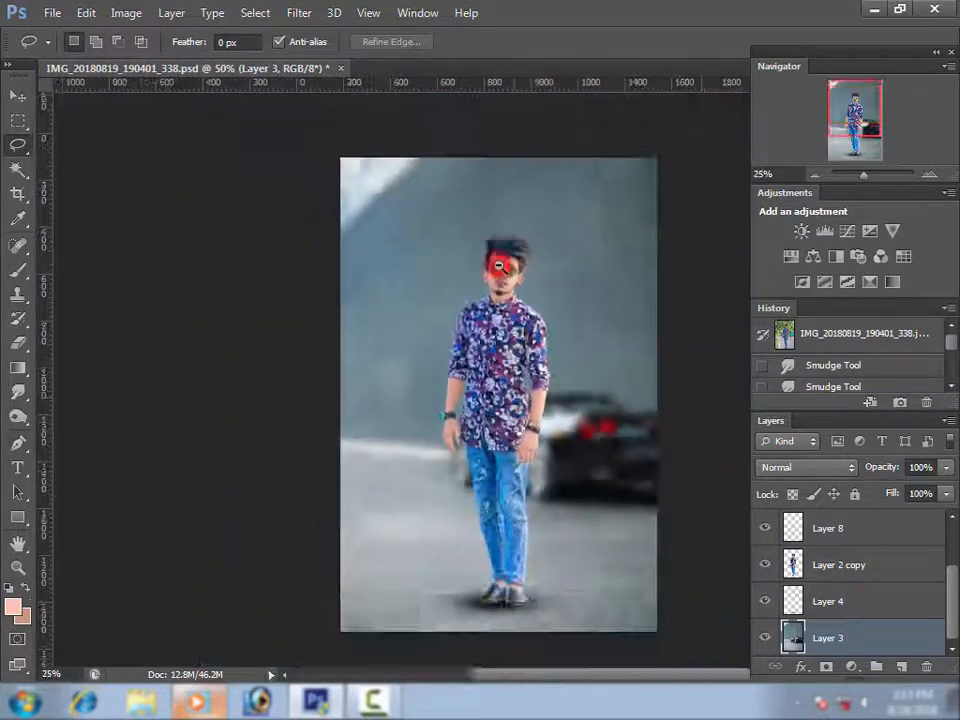
left_click(499, 267, "alt")
right_click(850, 632)
left_click(666, 438)
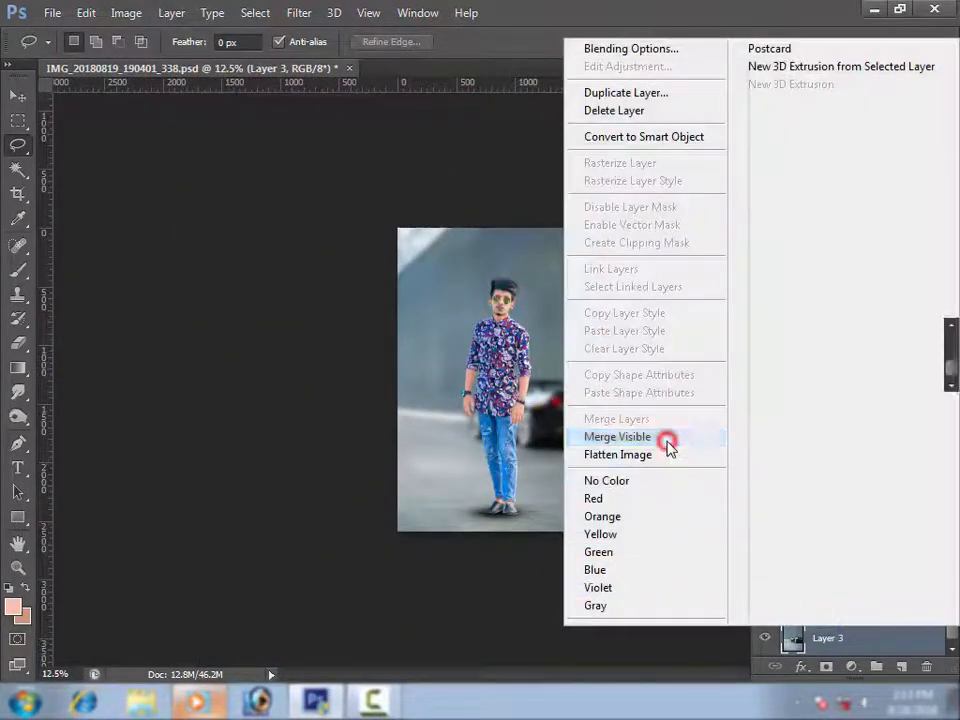
left_click(299, 13)
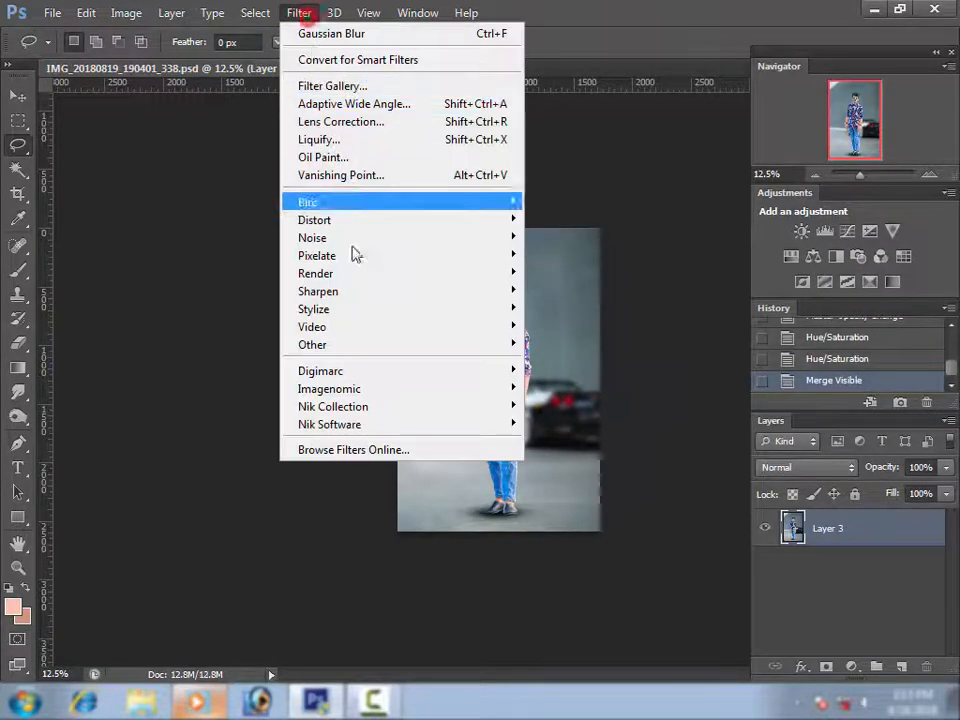
mouse_move(354, 405)
left_click(653, 406)
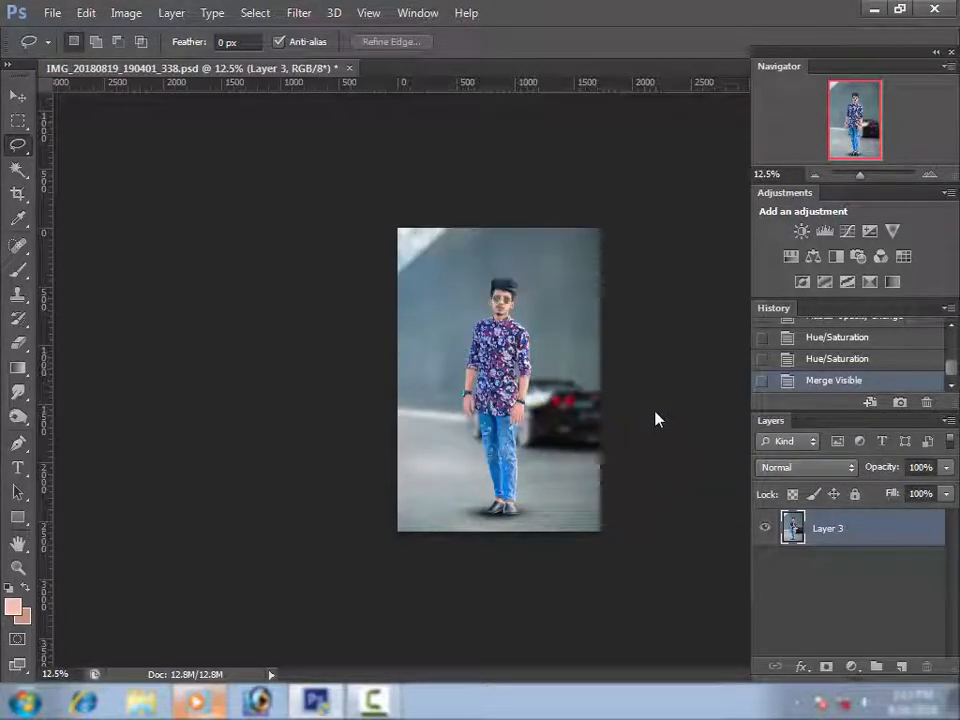
left_click(283, 12)
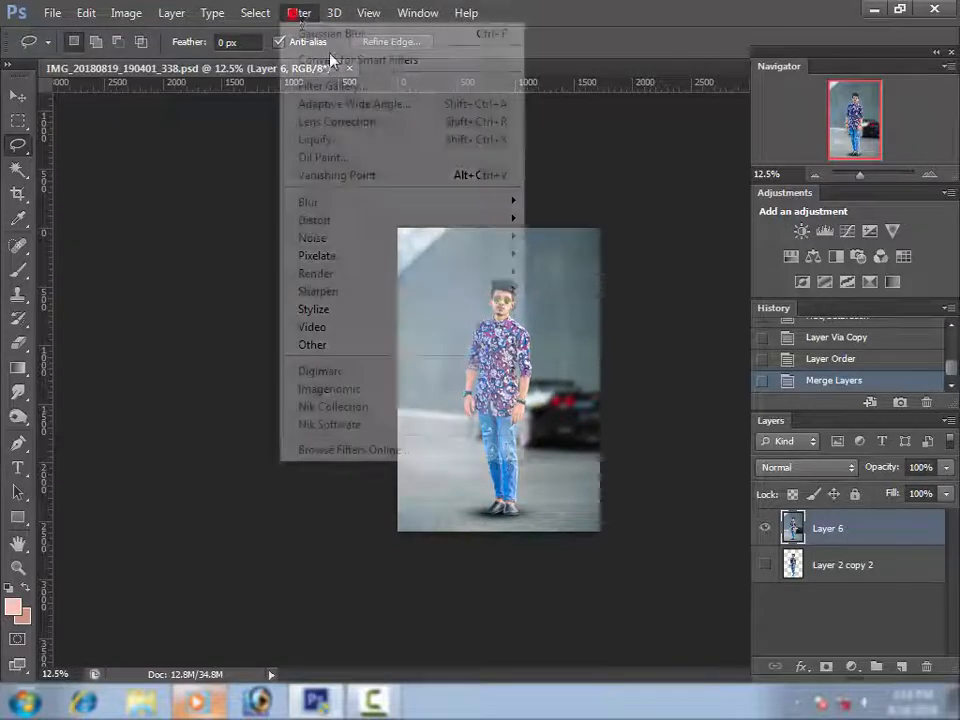
left_click(358, 201)
left_click(426, 389)
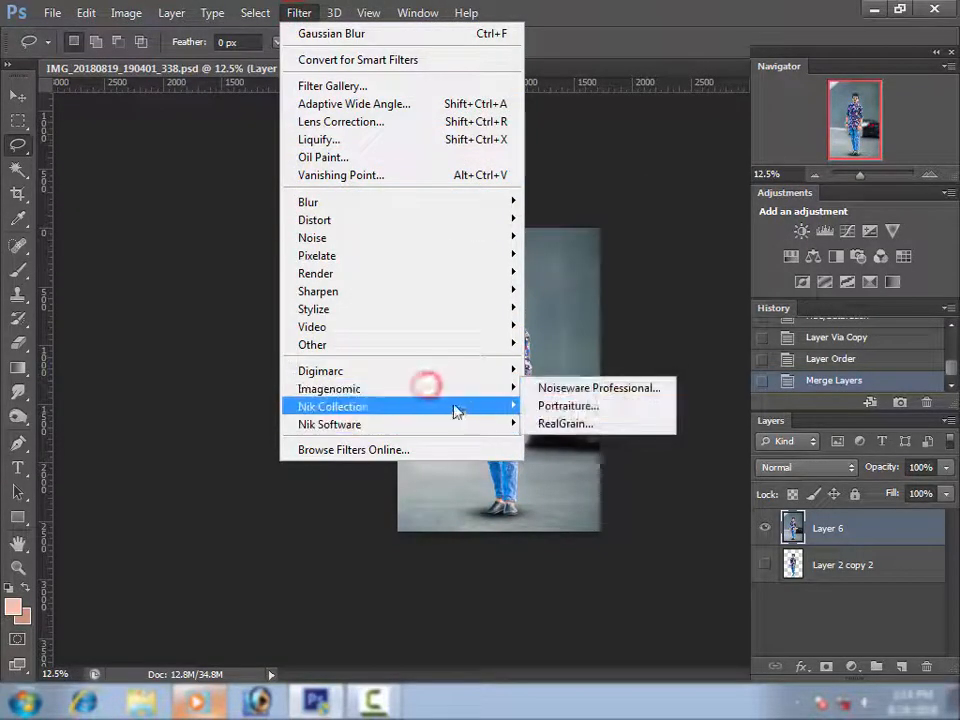
mouse_move(452, 407)
left_click(576, 441)
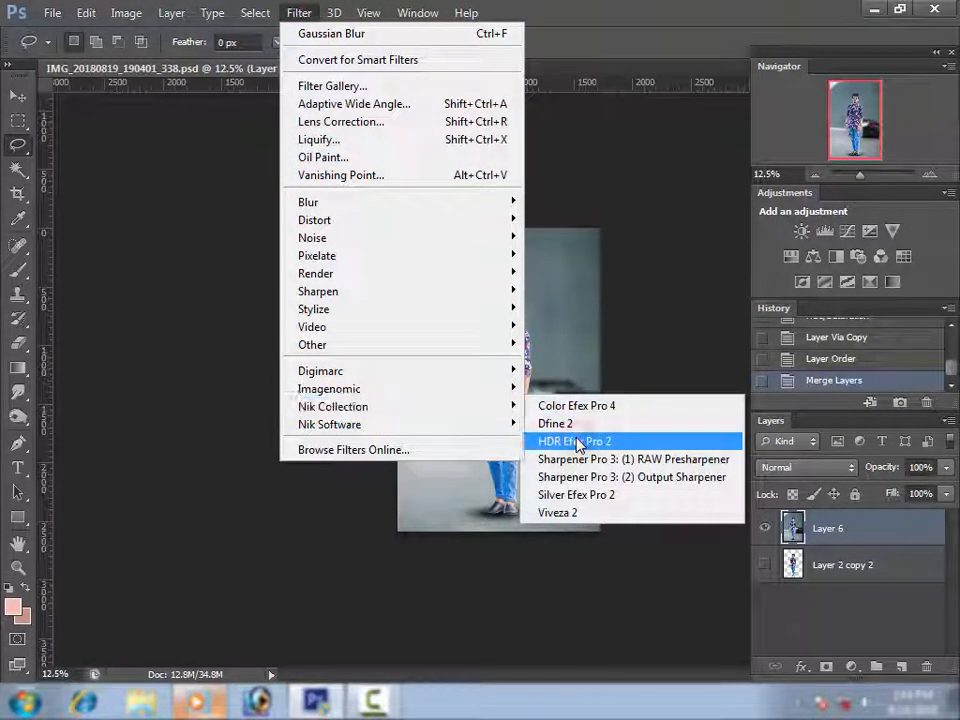
left_click(577, 441)
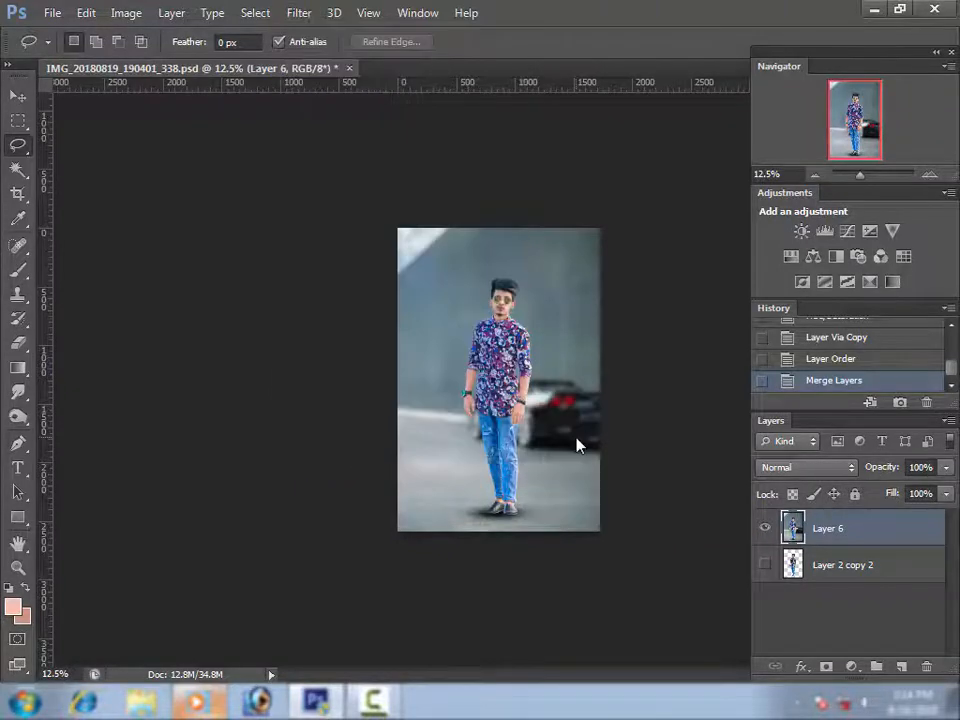
Step: Open Layer 6 in Color Efex Pro 4, raise Detail Extractor to about 24% and add an empty second filter slot
left_click(296, 14)
left_click(366, 408)
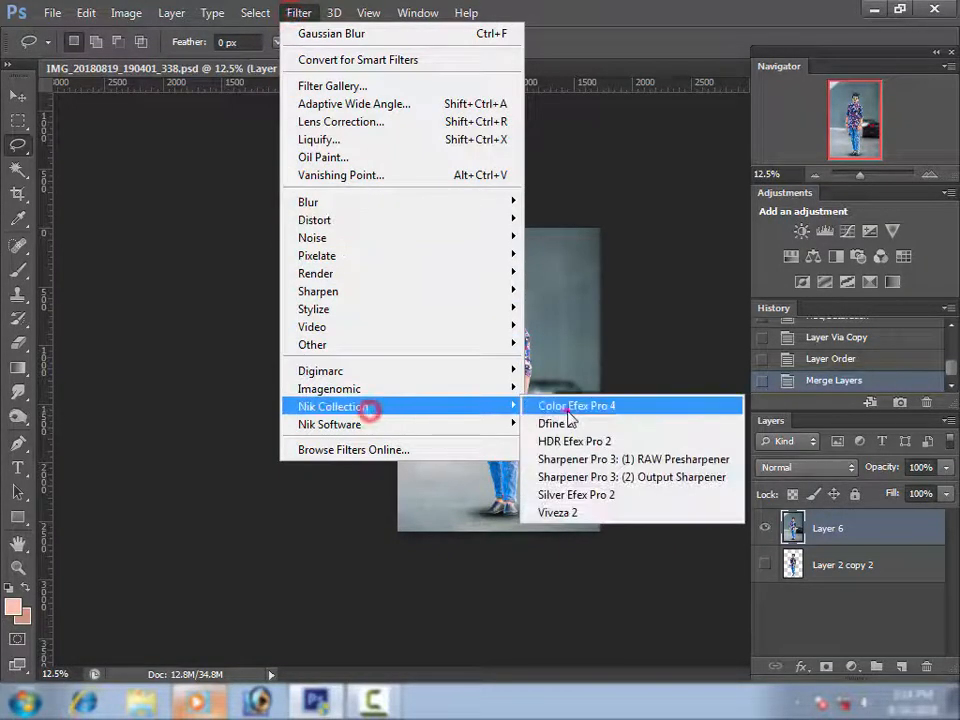
left_click(557, 406)
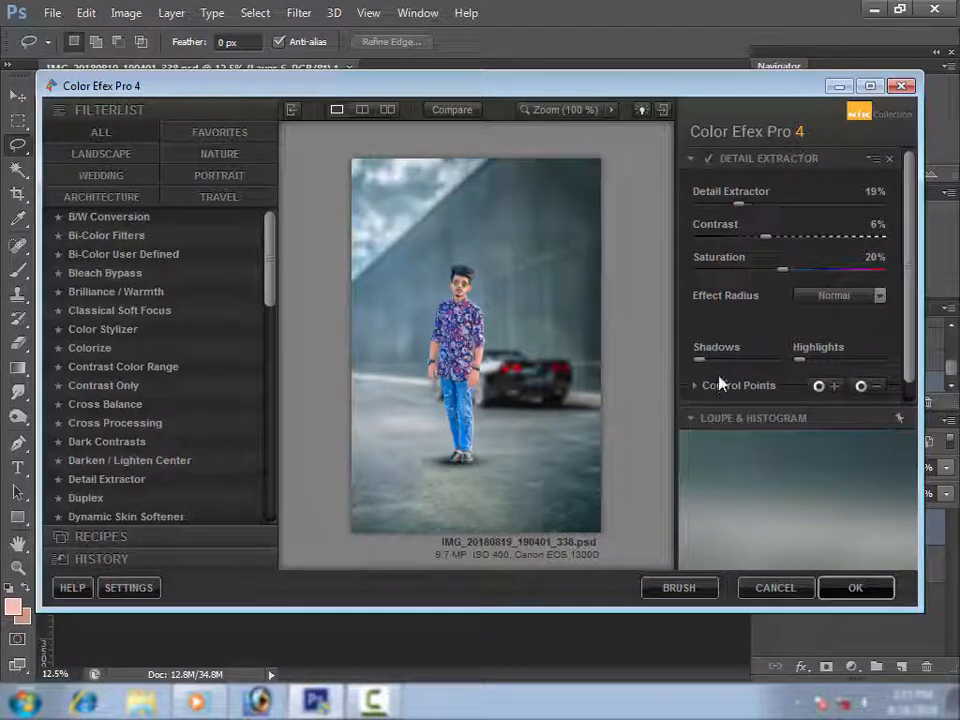
scroll(716, 388, "down", 1)
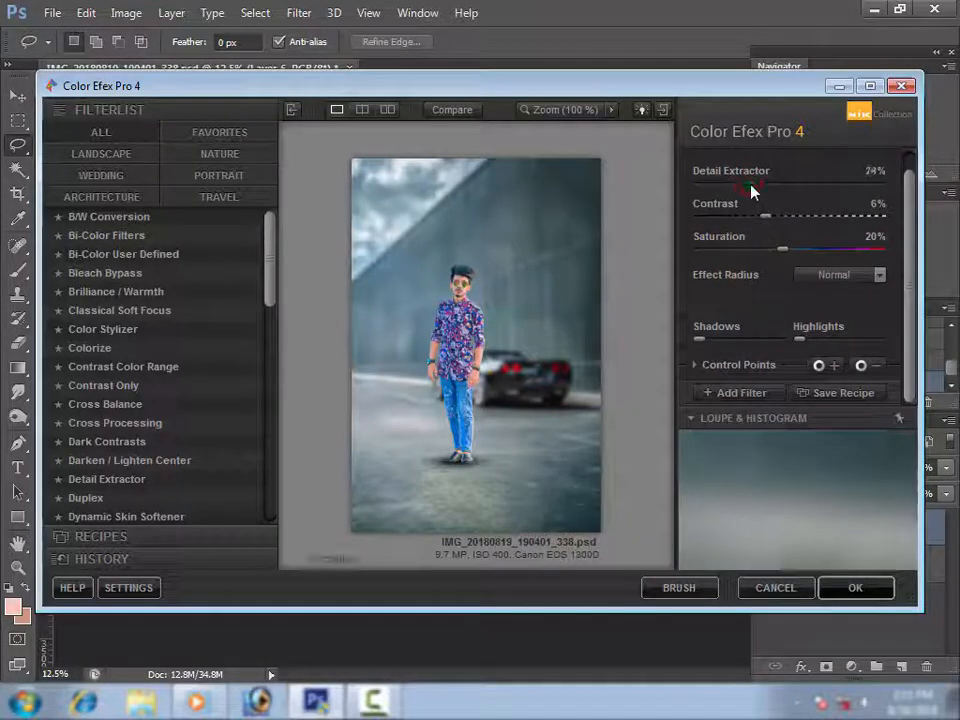
left_click(705, 392)
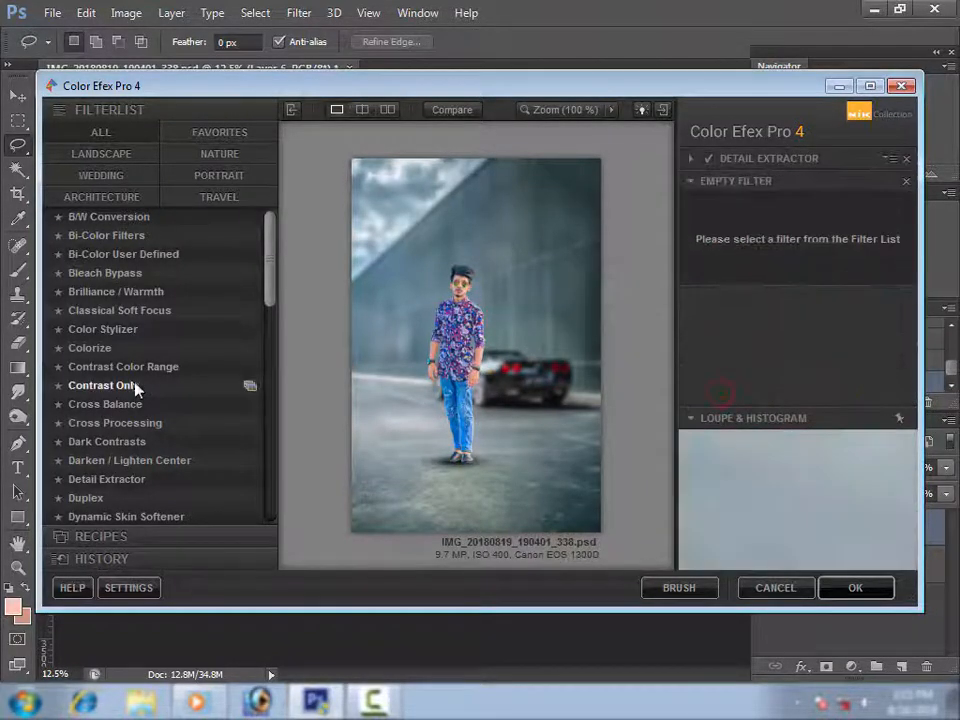
Step: Try the Foliage filter in the empty slot and toggle its effect off and on to compare
scroll(140, 380, "down", 1)
scroll(138, 391, "down", 2)
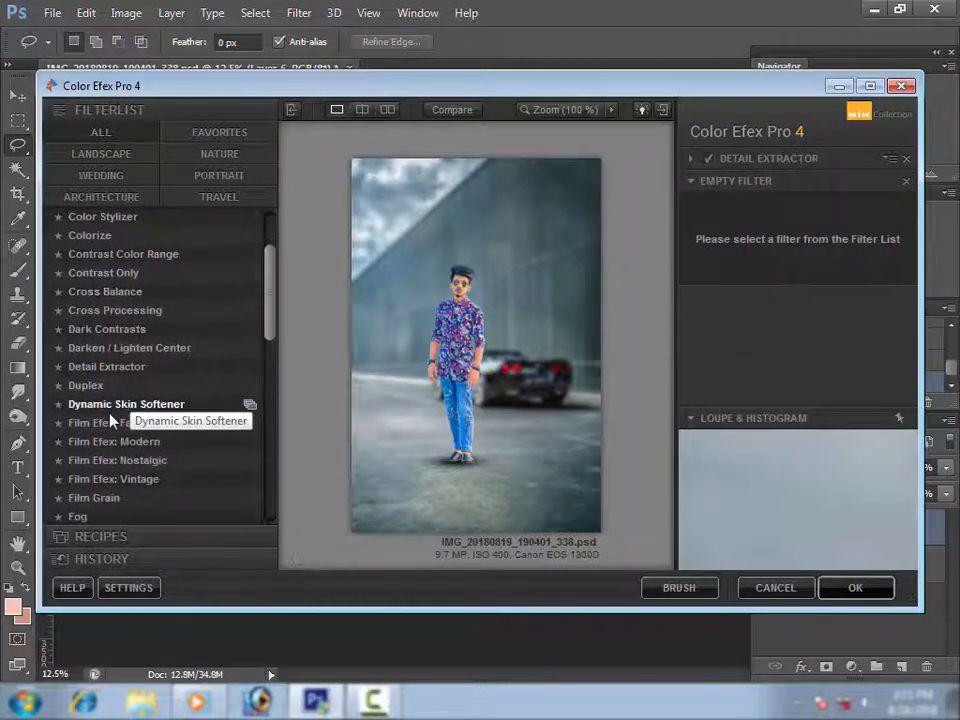
scroll(111, 420, "down", 3)
scroll(104, 442, "down", 1)
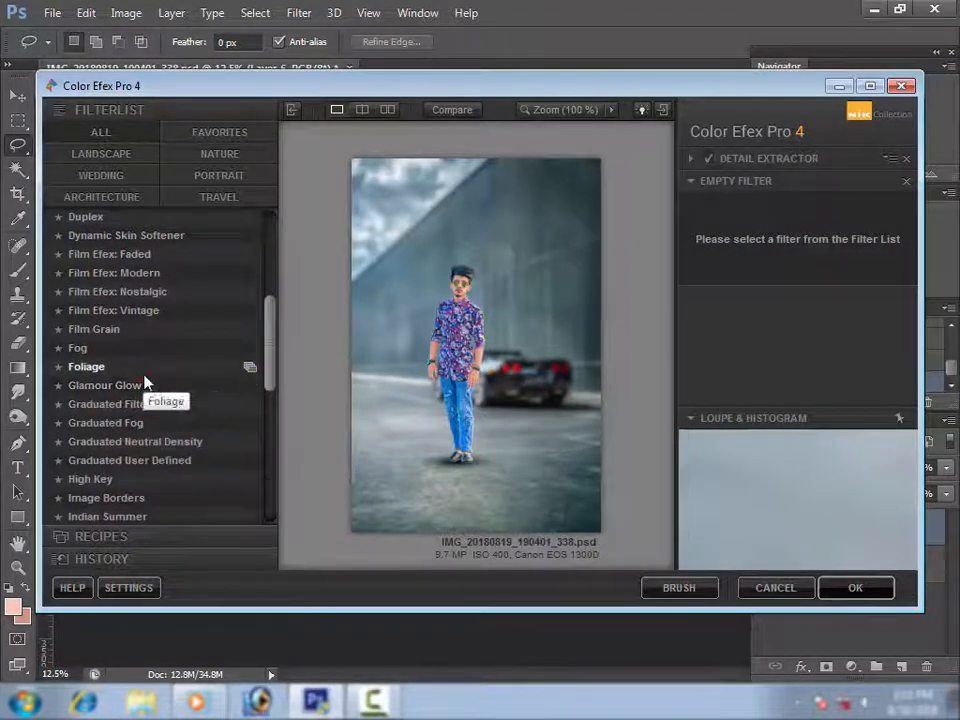
left_click(143, 370)
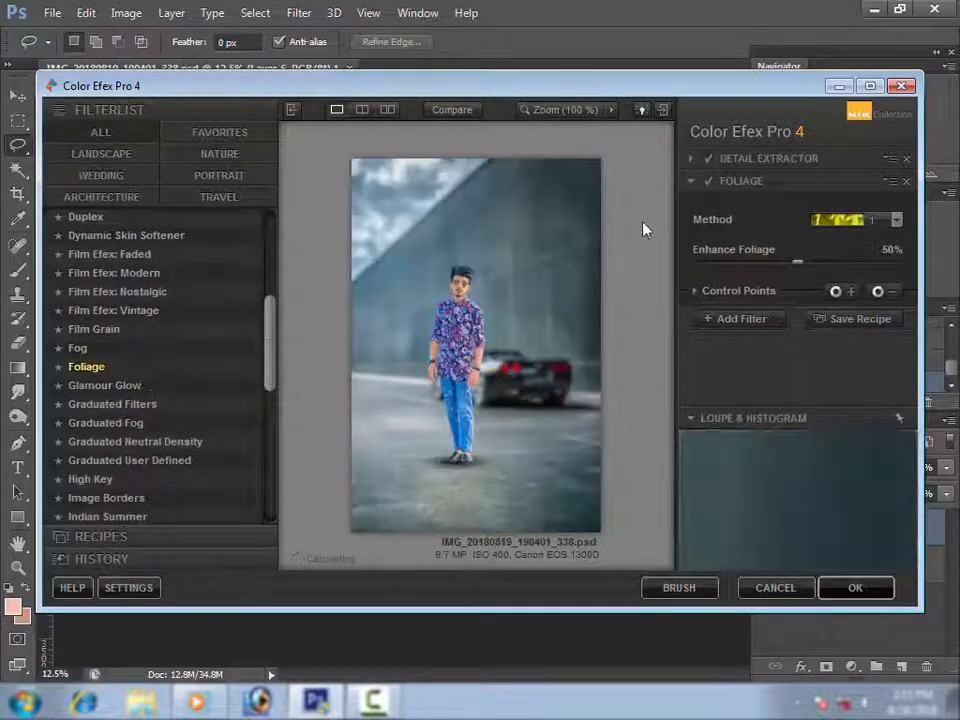
left_click(707, 185)
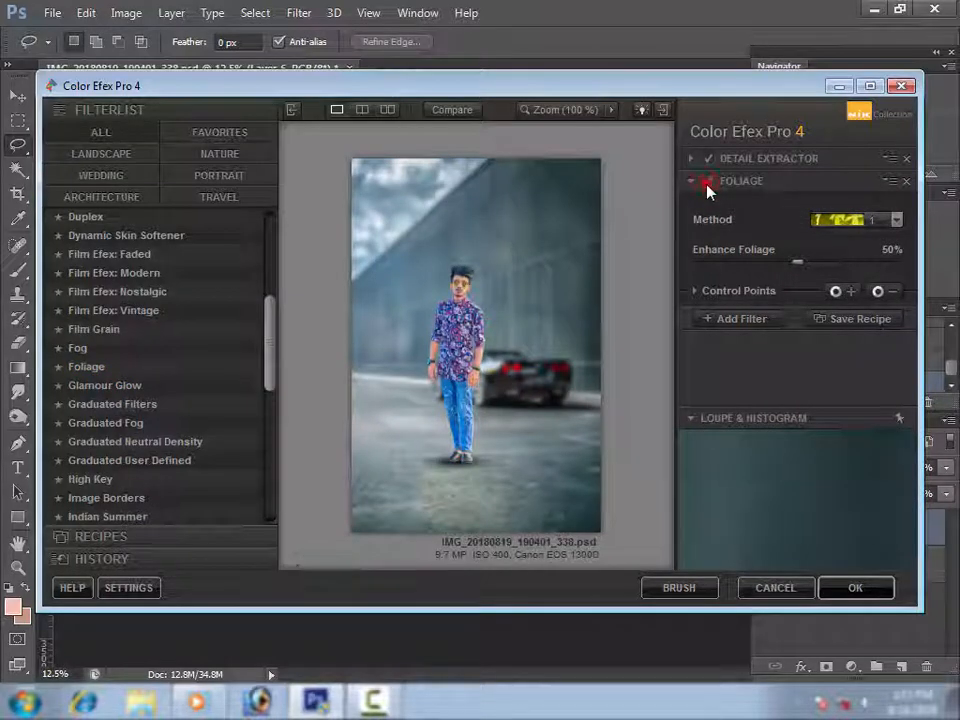
left_click(707, 185)
left_click(707, 185)
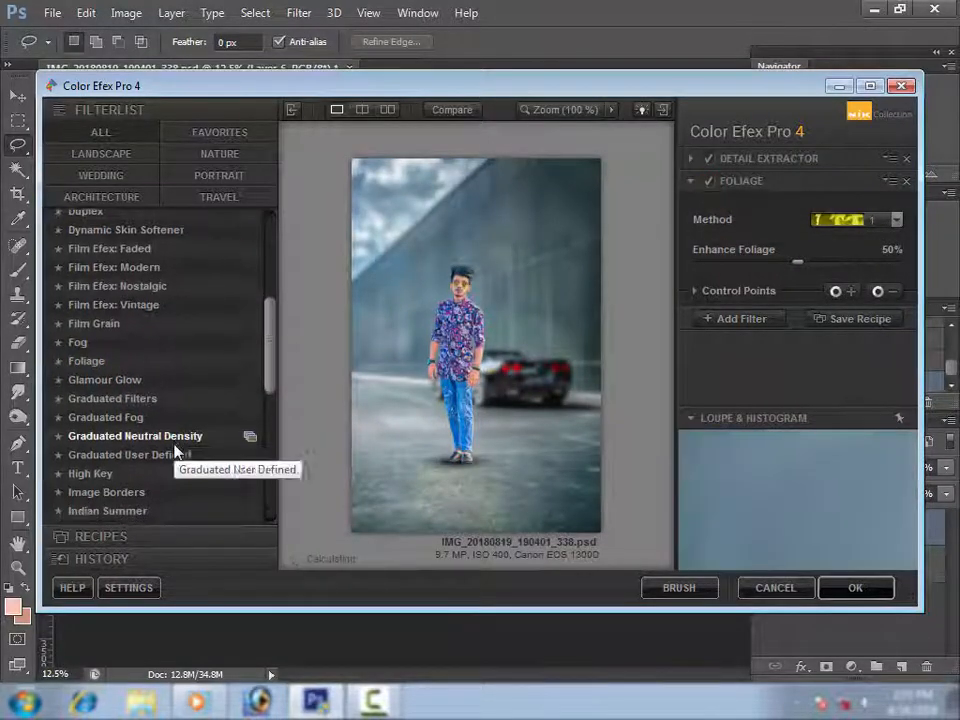
Step: Replace Foliage with the Indian Summer filter, compare its effect and set Enhance Foliage to 15%
scroll(182, 432, "down", 3)
left_click(183, 405)
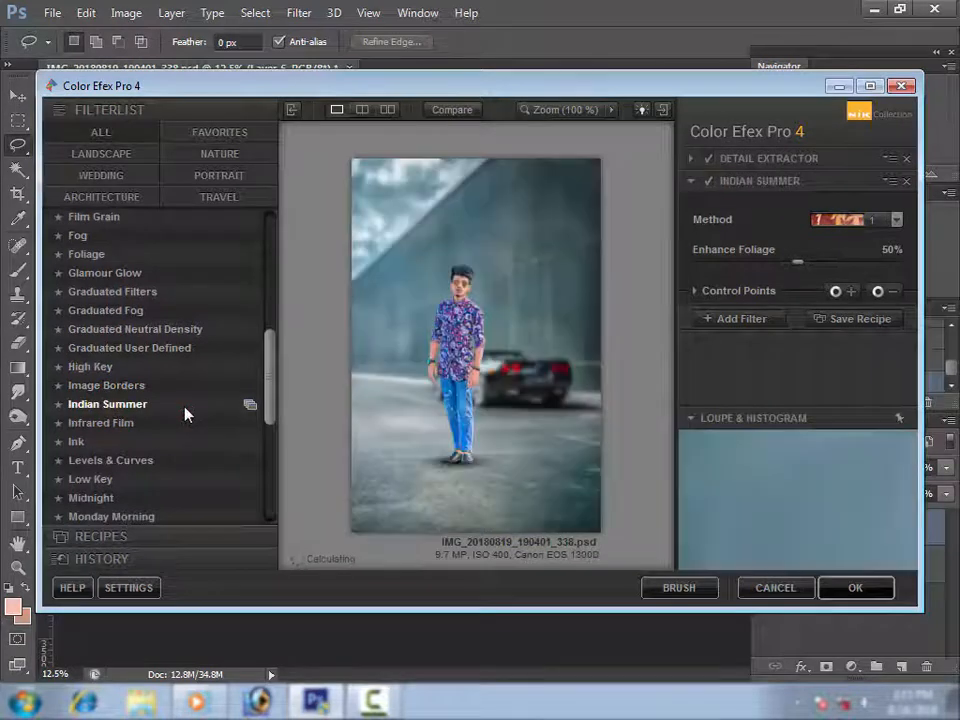
left_click(706, 184)
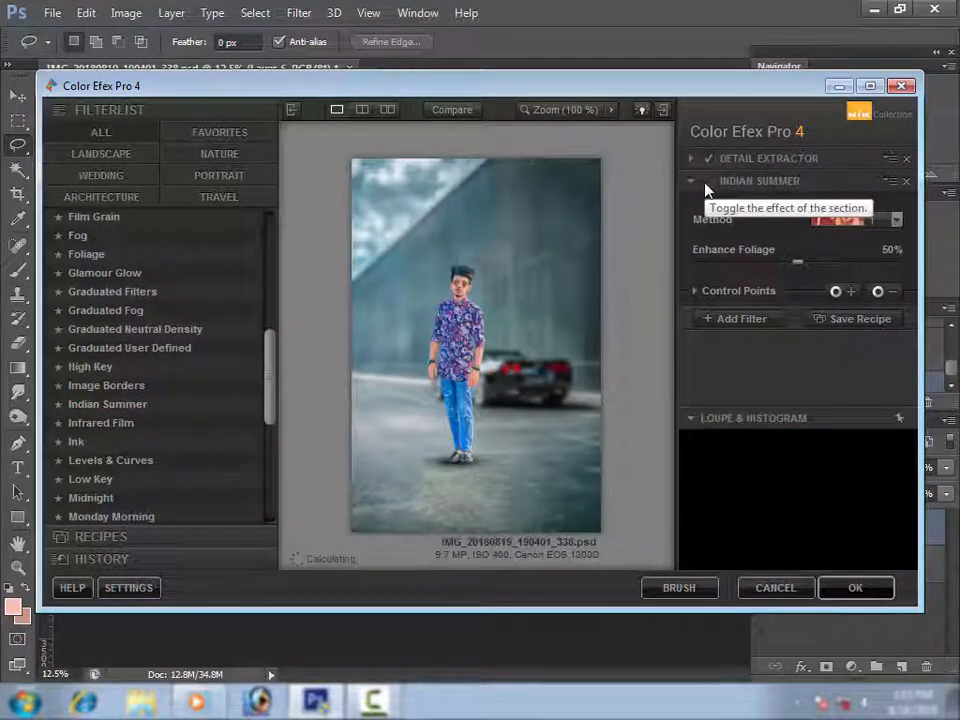
left_click(707, 184)
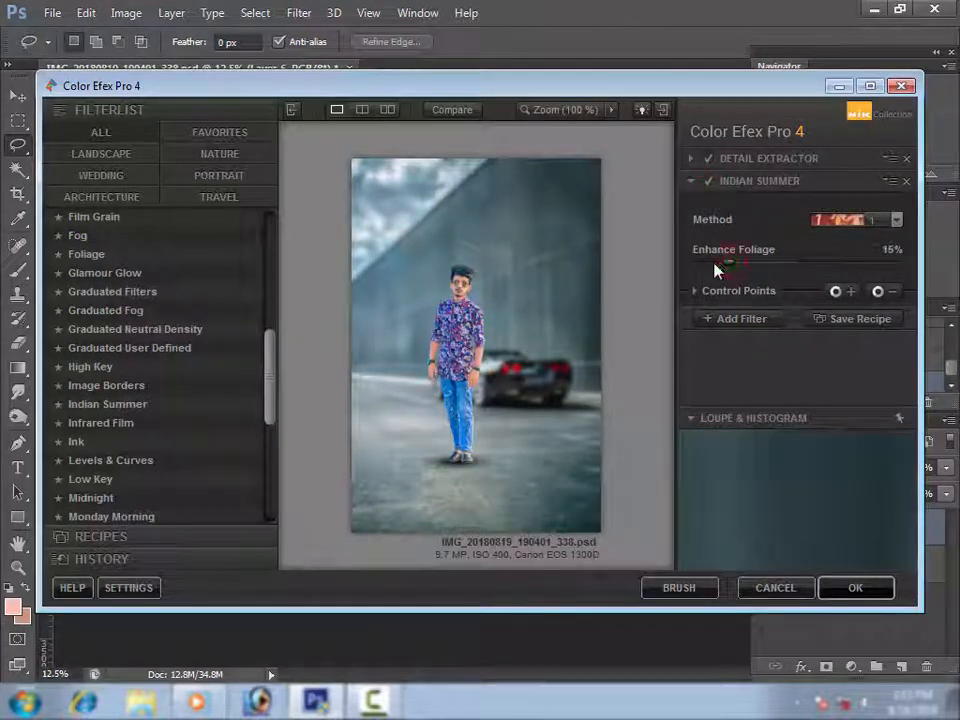
Step: Apply the Color Efex Pro 4 filters to the image and minimise the media player window
scroll(150, 274, "up", 5)
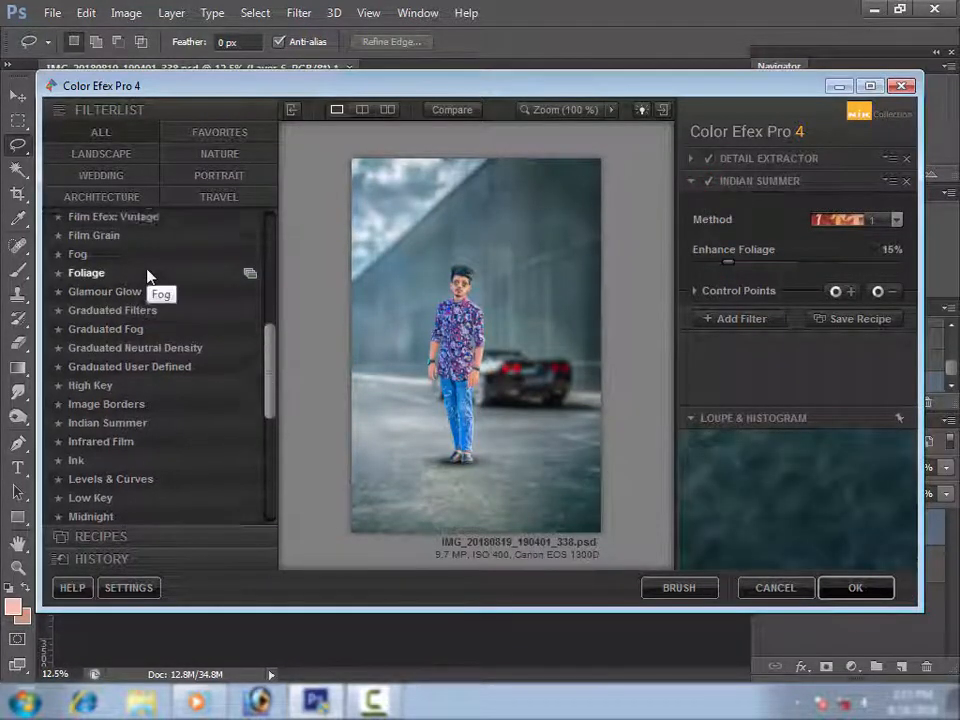
scroll(150, 276, "up", 4)
left_click(877, 597)
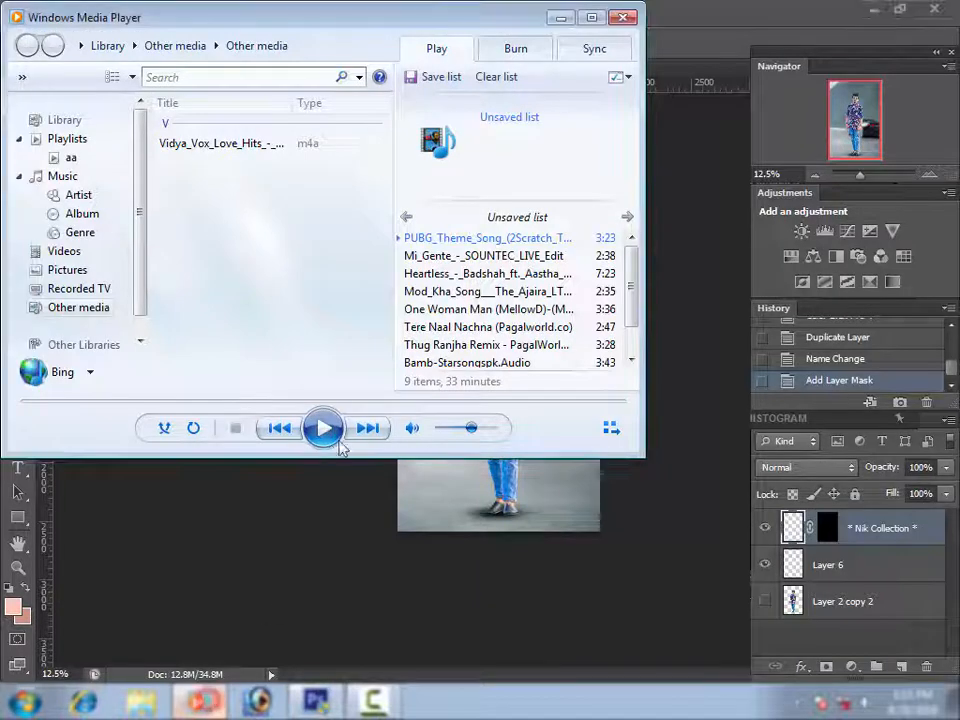
left_click(560, 18)
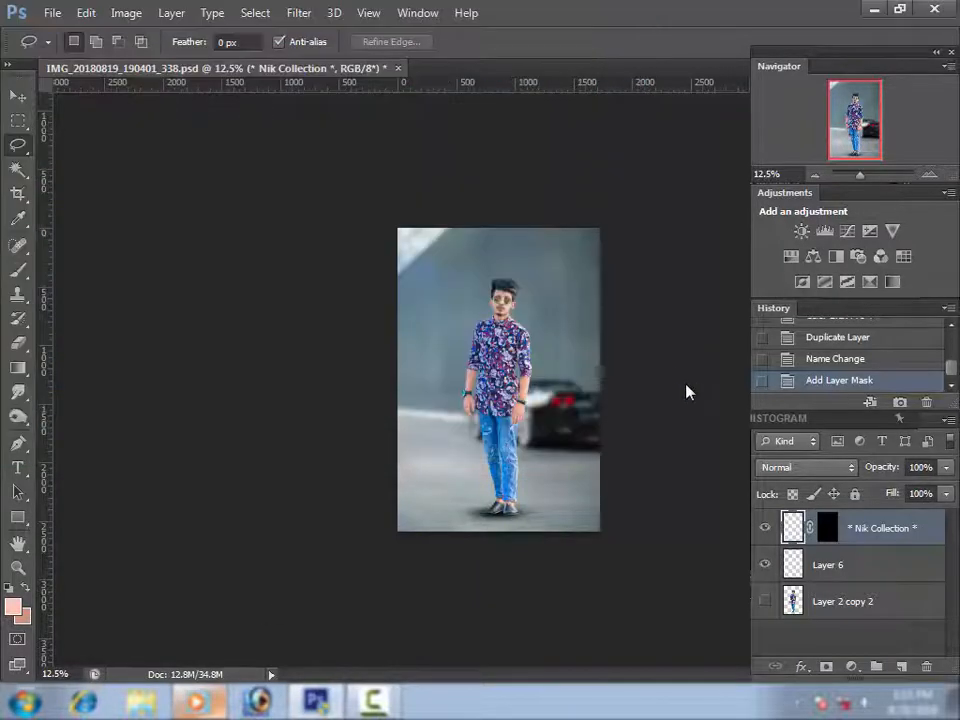
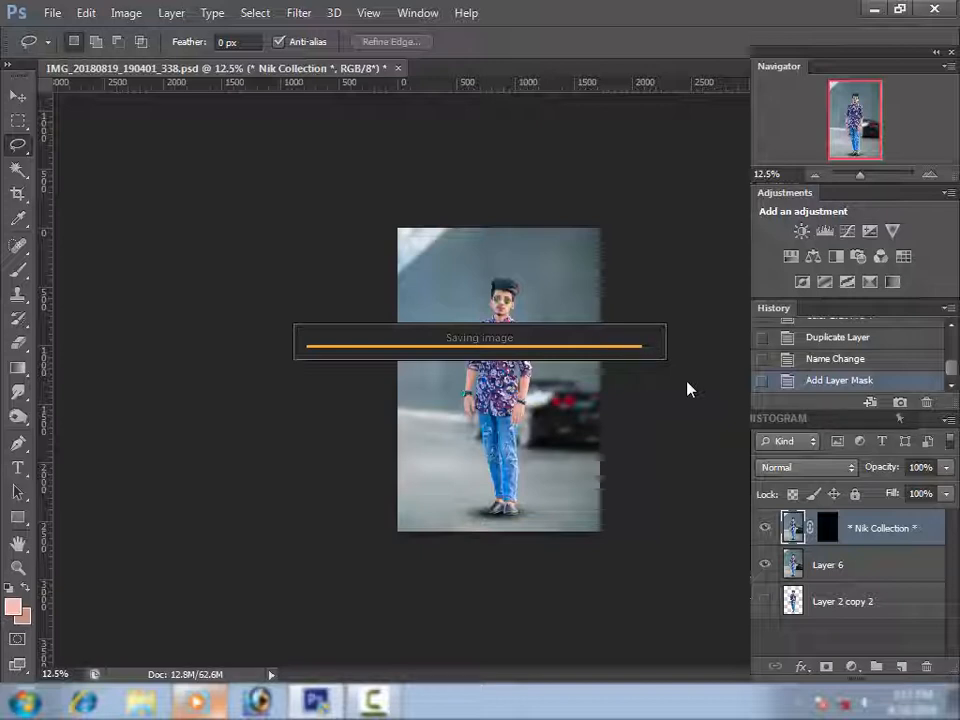
Step: Examine the man's face and shirt up close, comparing the image with the Color Efex Pro 4 layer hidden and shown
left_click(501, 301, "ctrl")
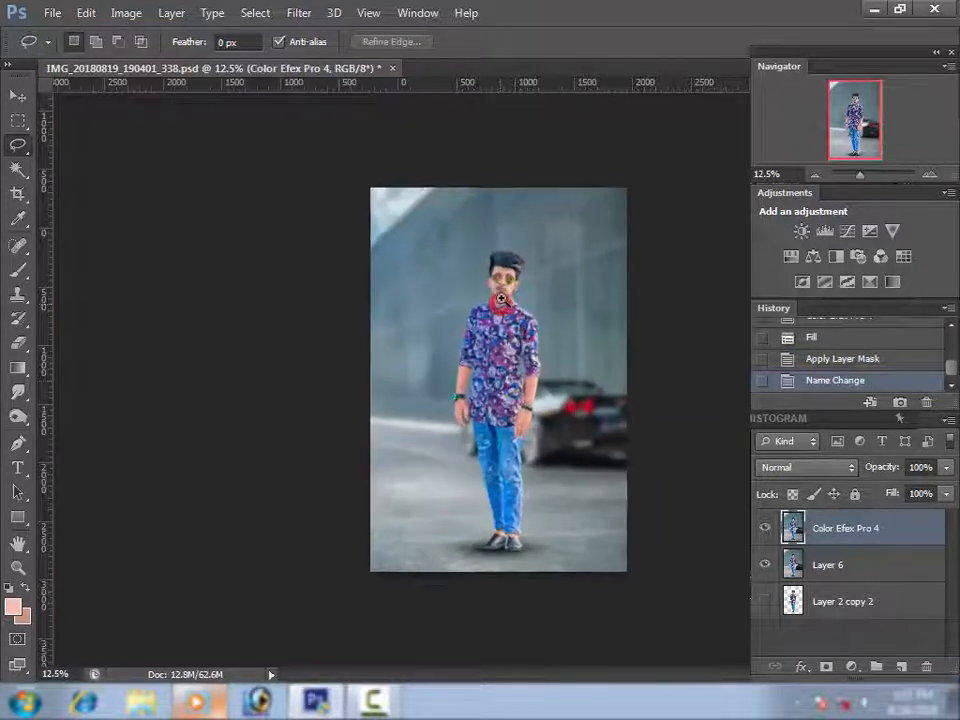
left_click(505, 287, "ctrl")
left_click(505, 287, "ctrl")
left_click(505, 287, "ctrl")
left_click(505, 287, "ctrl")
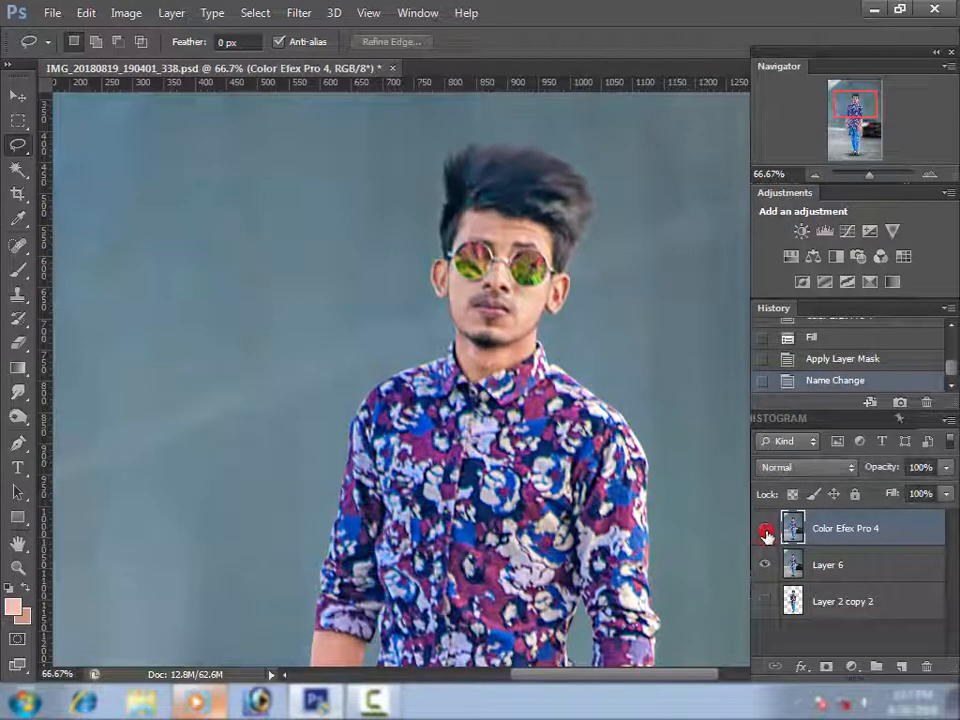
left_click(630, 485, "ctrl+alt")
left_click(628, 483, "ctrl+alt")
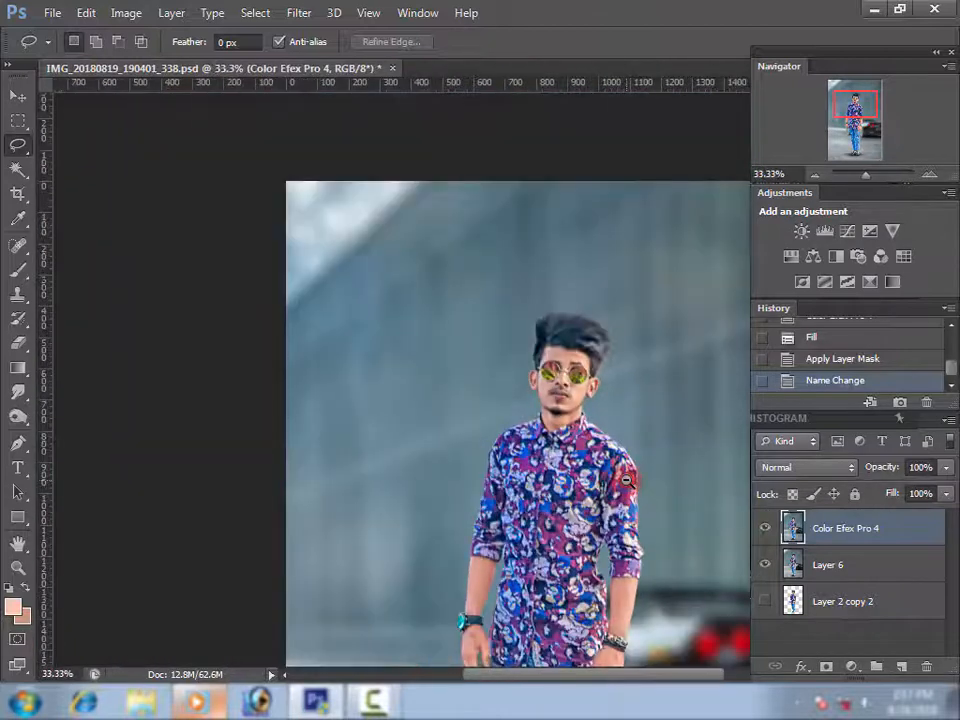
left_click(627, 481, "ctrl+alt")
left_click(627, 481, "ctrl+alt")
left_click(626, 481, "ctrl+alt")
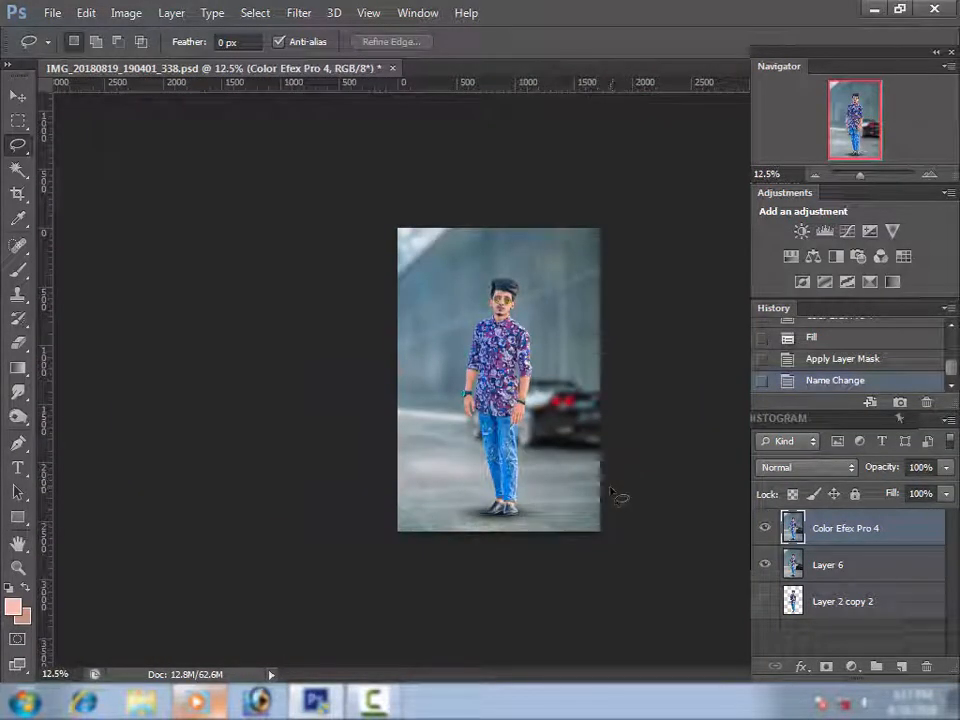
Step: Extend the canvas outward on all sides with the Crop tool to include more background around the man
key("c")
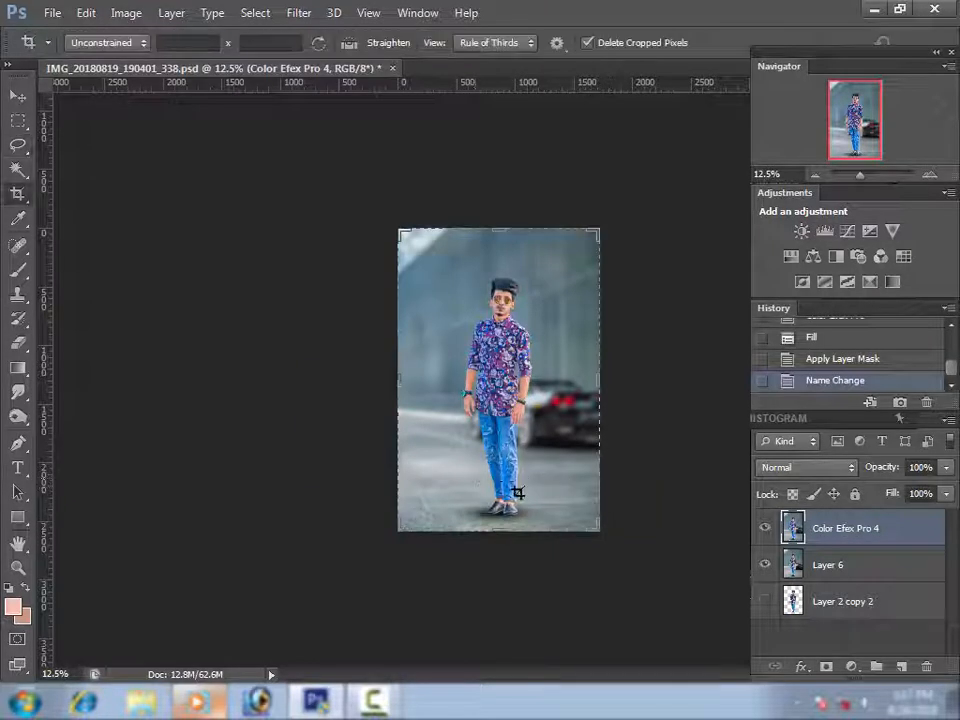
left_click_drag(600, 531, 618, 567)
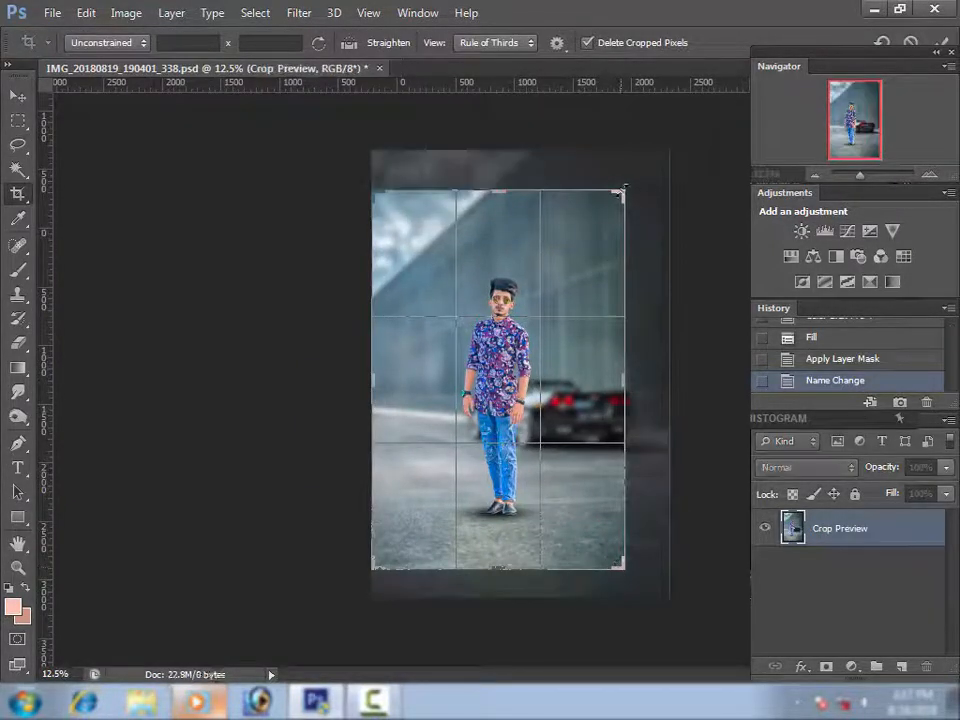
left_click_drag(622, 187, 626, 180)
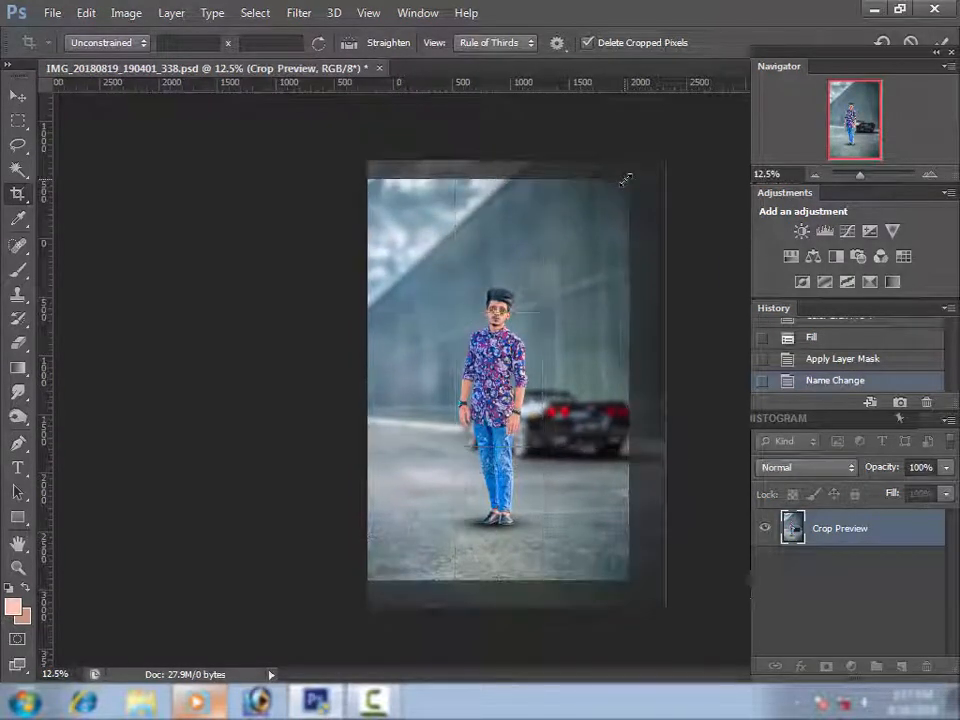
key("Return")
key("l")
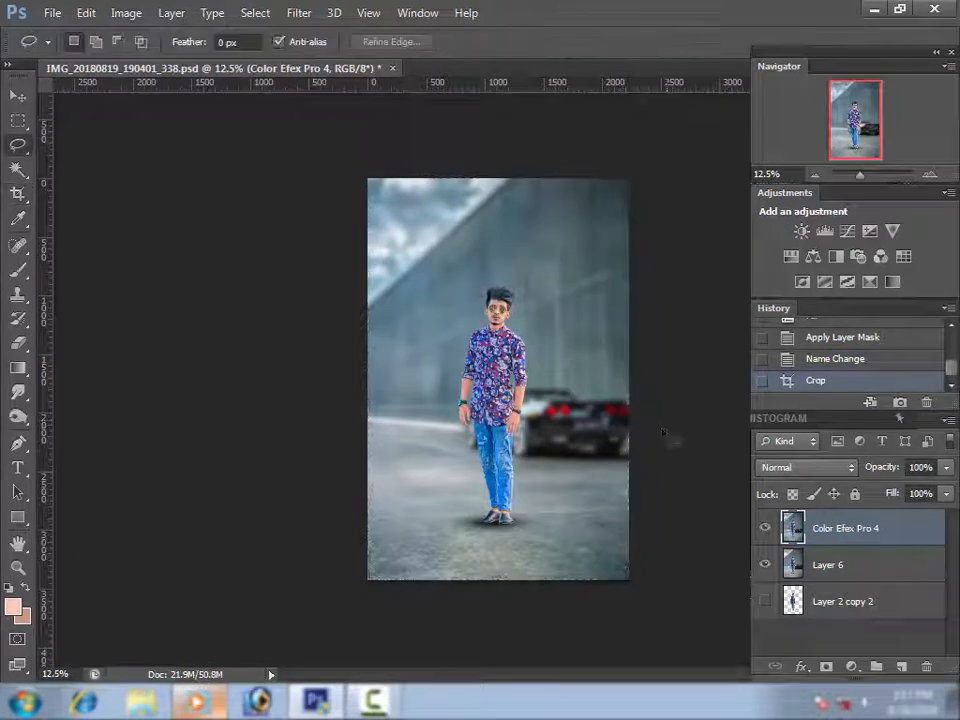
scroll(532, 340, "up", 2)
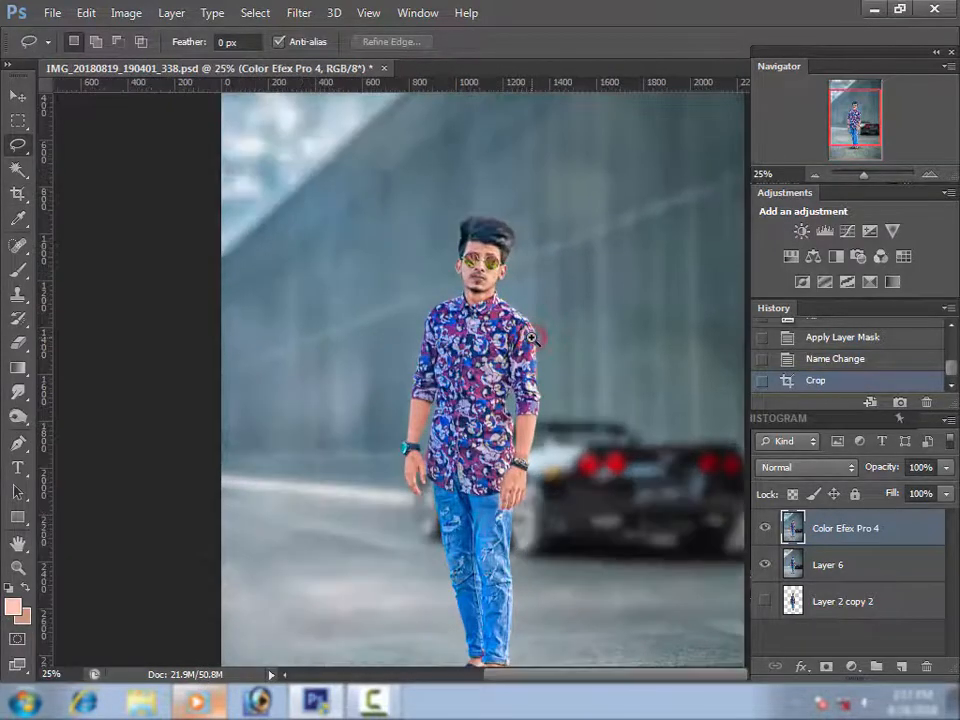
Step: Raise the Color Efex Pro 4 layer's saturation to +2 with Hue/Saturation
scroll(532, 340, "down", 2)
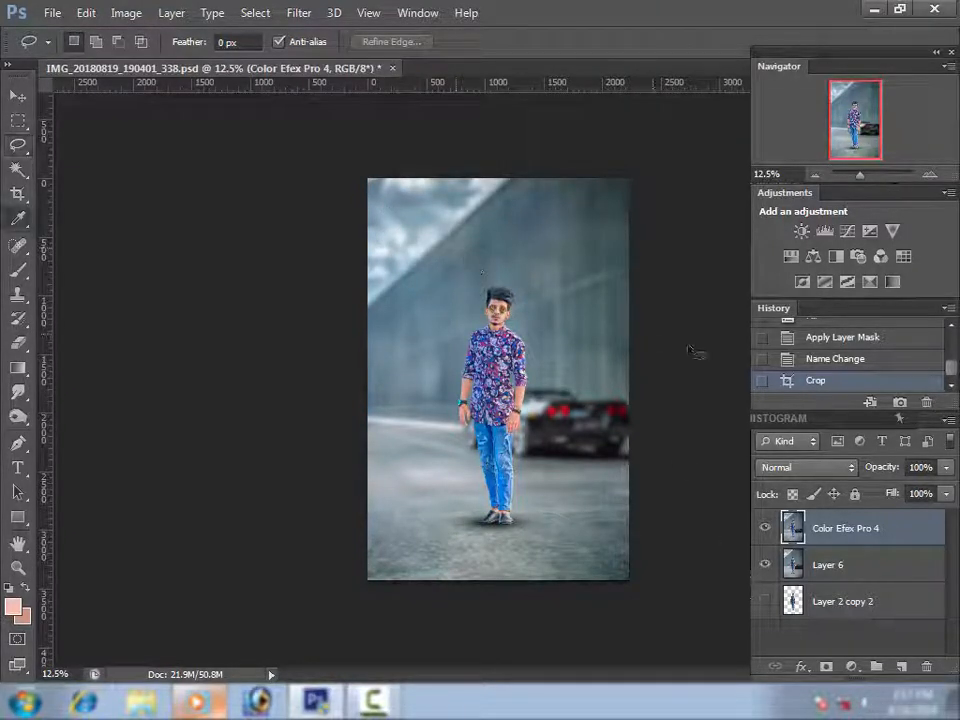
key("ctrl+u")
left_click_drag(803, 325, 810, 329)
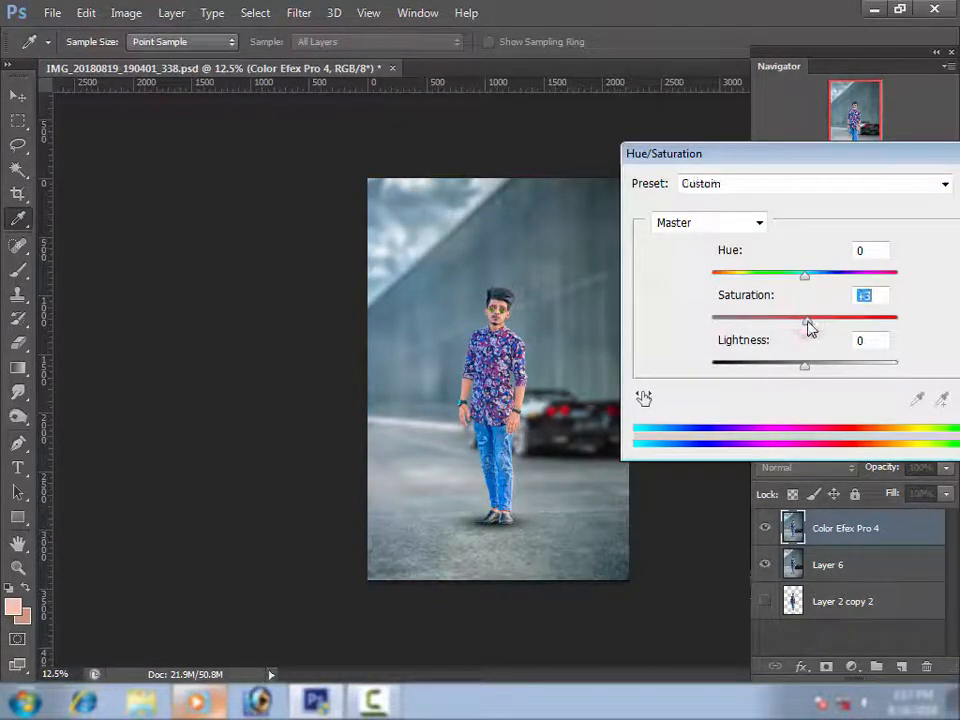
double_click(878, 295)
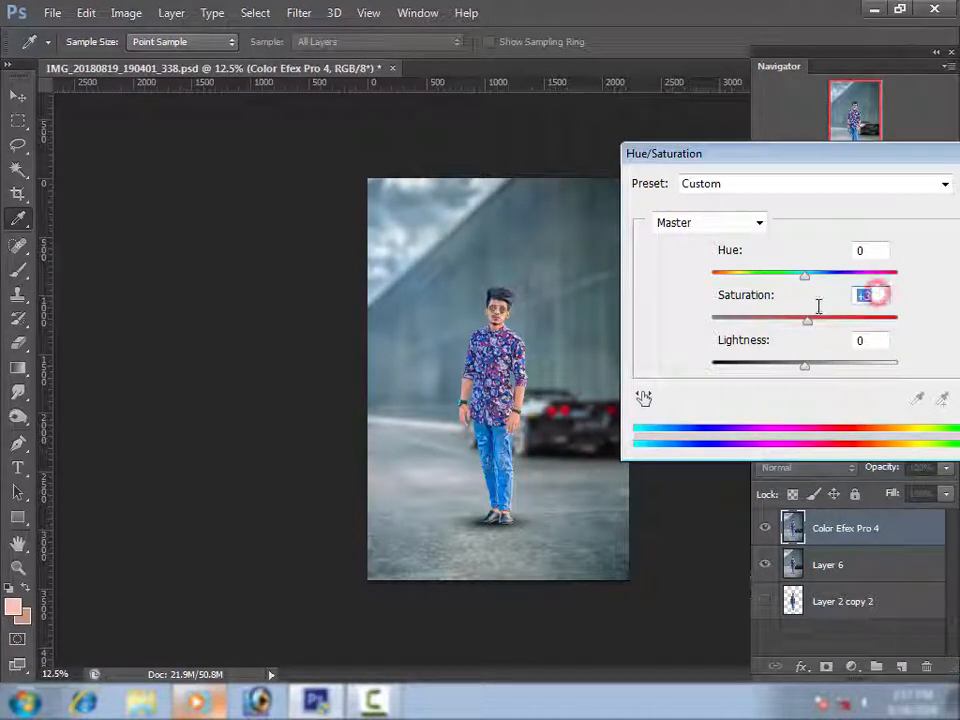
type("+2")
key("Return")
key("l")
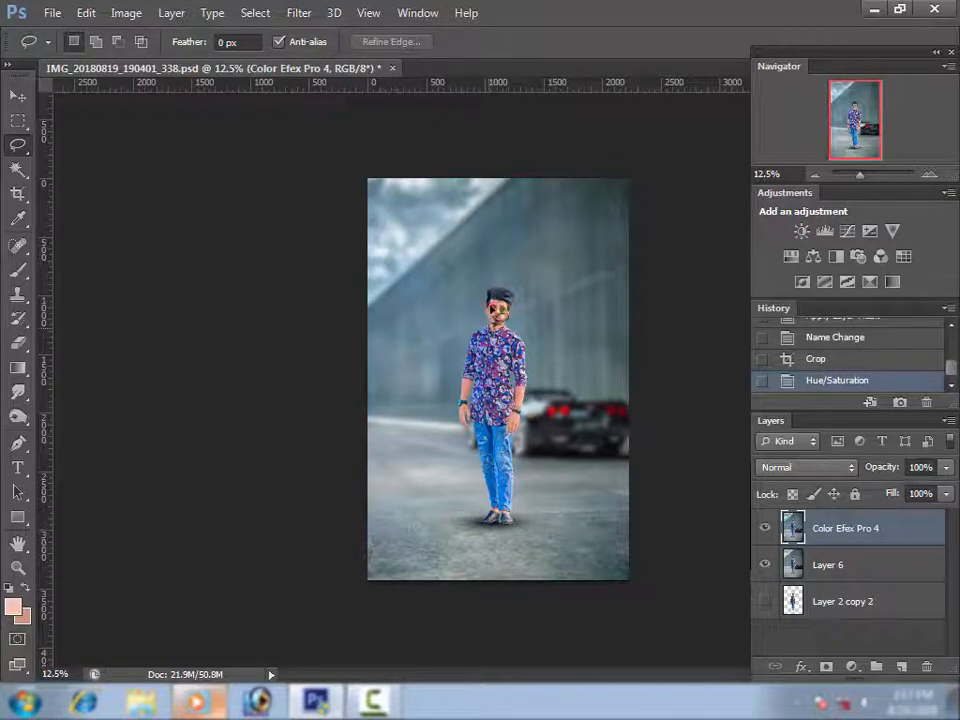
Step: Compare the man's face and shirt with and without the Hue/Saturation change, and revert the history to the Crop state
left_click(497, 304, "ctrl")
left_click(493, 304, "ctrl")
left_click(495, 302, "ctrl")
left_click(505, 293, "ctrl")
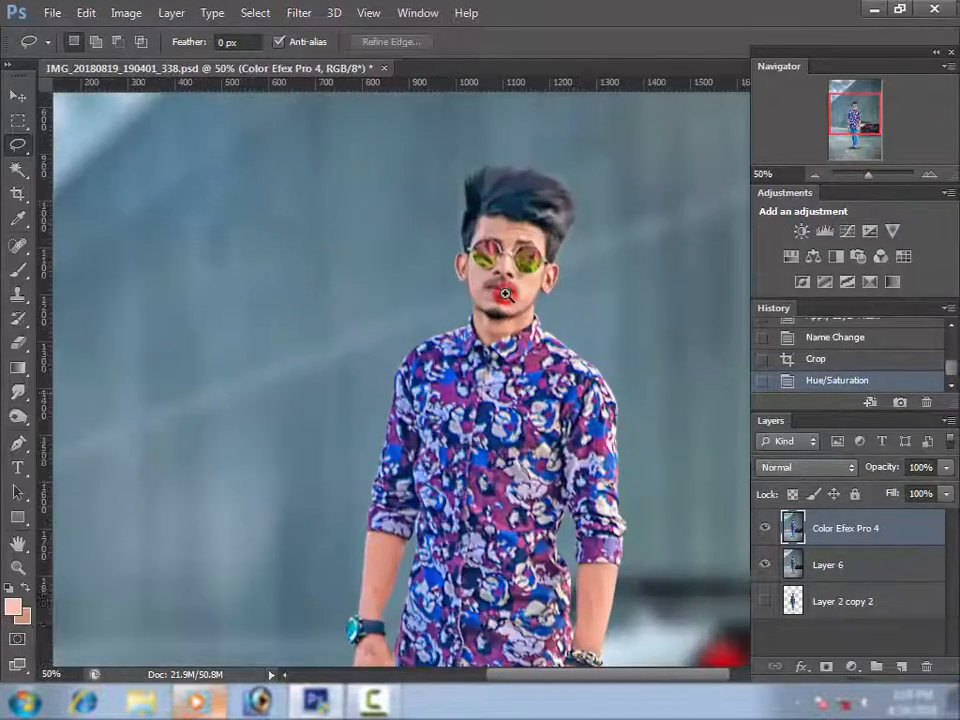
left_click(787, 360)
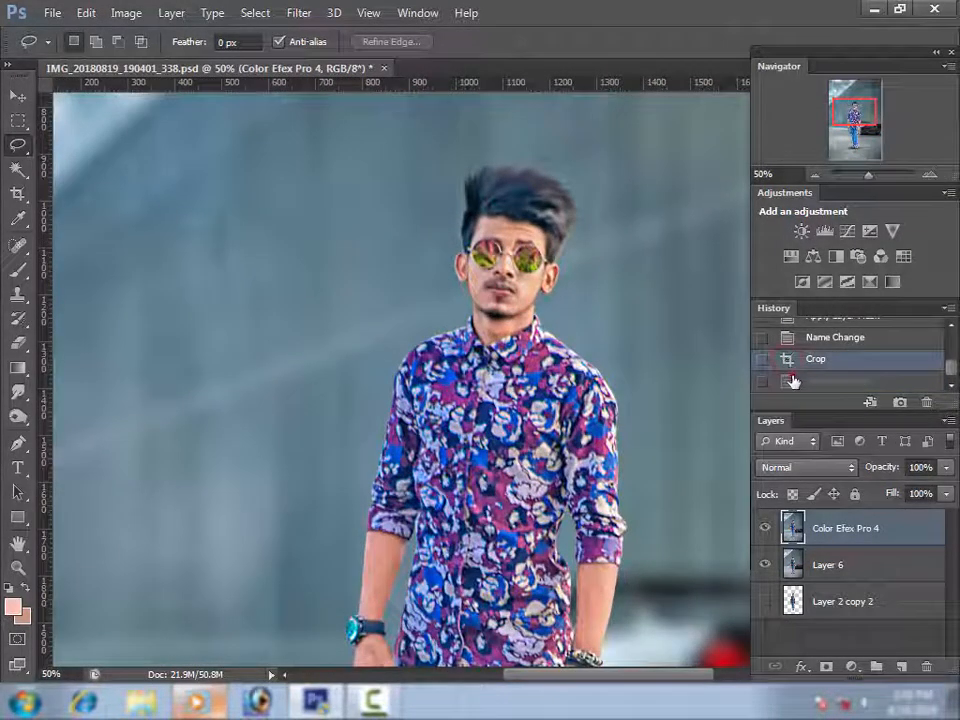
left_click(792, 380)
left_click(798, 362)
Step: Clone clean skin over the dark patches on the middle and inner edge of the forearm above the watch
left_click(643, 375, "alt")
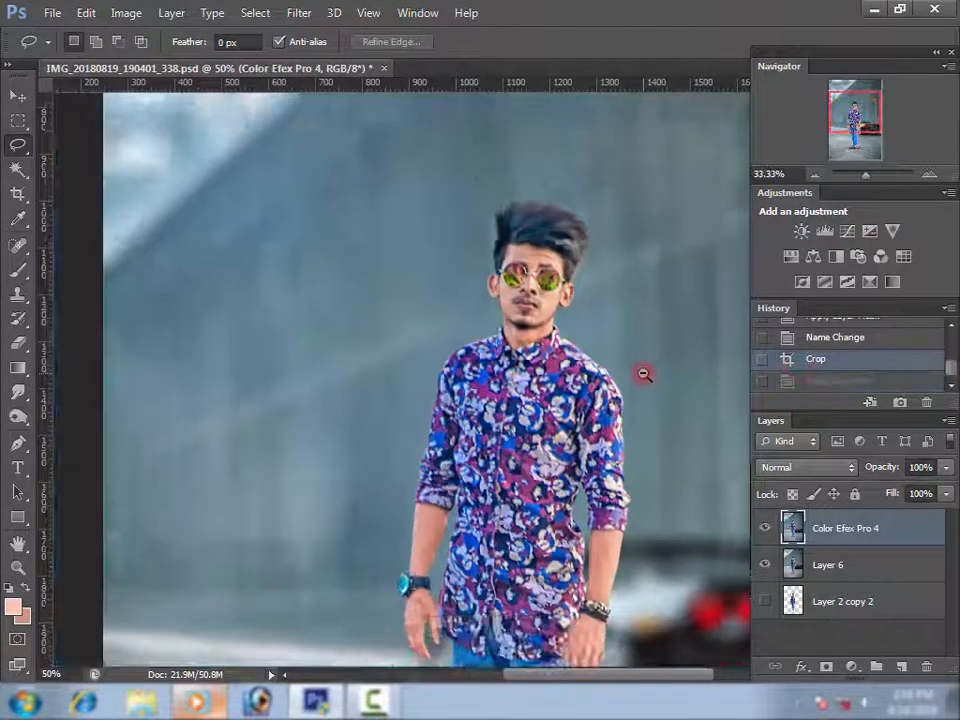
left_click(643, 375, "alt")
left_click(643, 375, "alt")
left_click(448, 401, "ctrl")
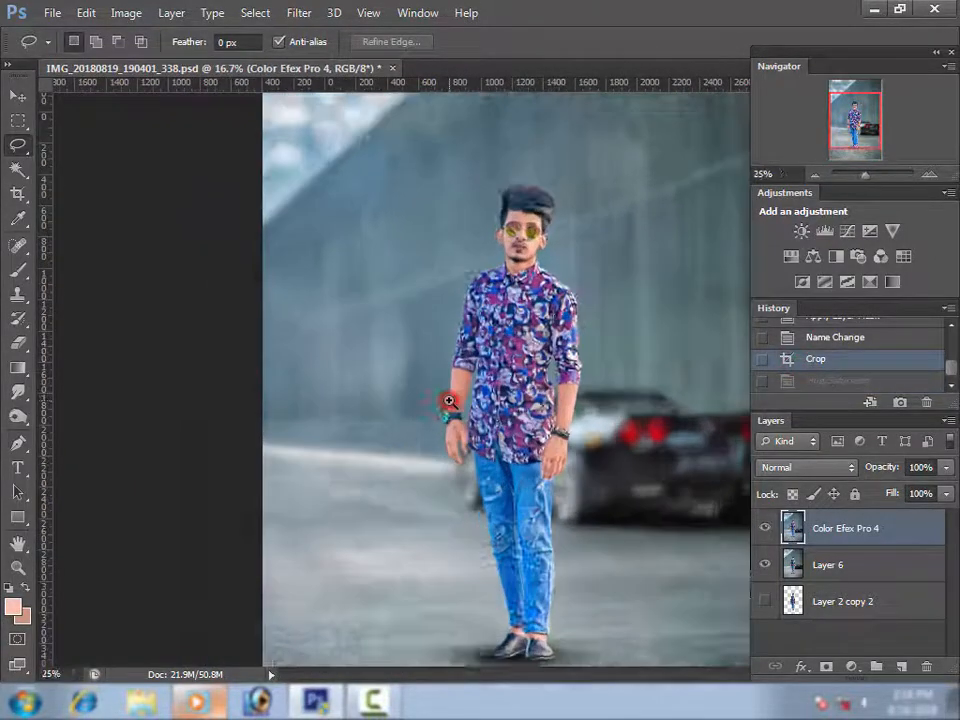
left_click(448, 401, "ctrl")
left_click(448, 401, "ctrl")
left_click(448, 401, "ctrl")
left_click(449, 401, "ctrl")
left_click(449, 401, "ctrl")
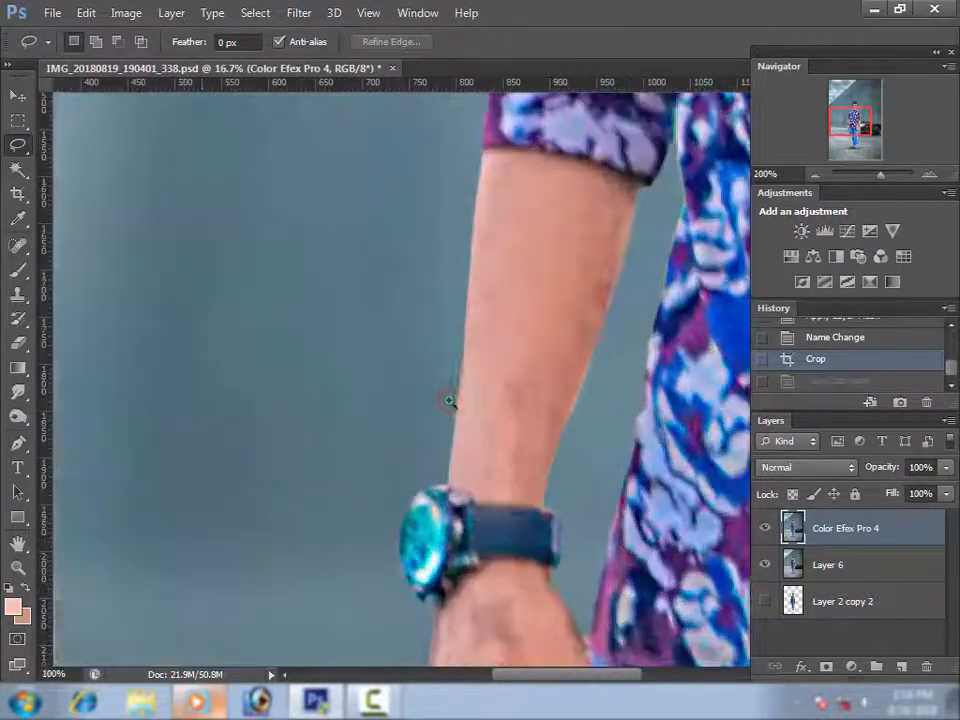
key("s")
left_click(527, 384)
left_click(521, 399)
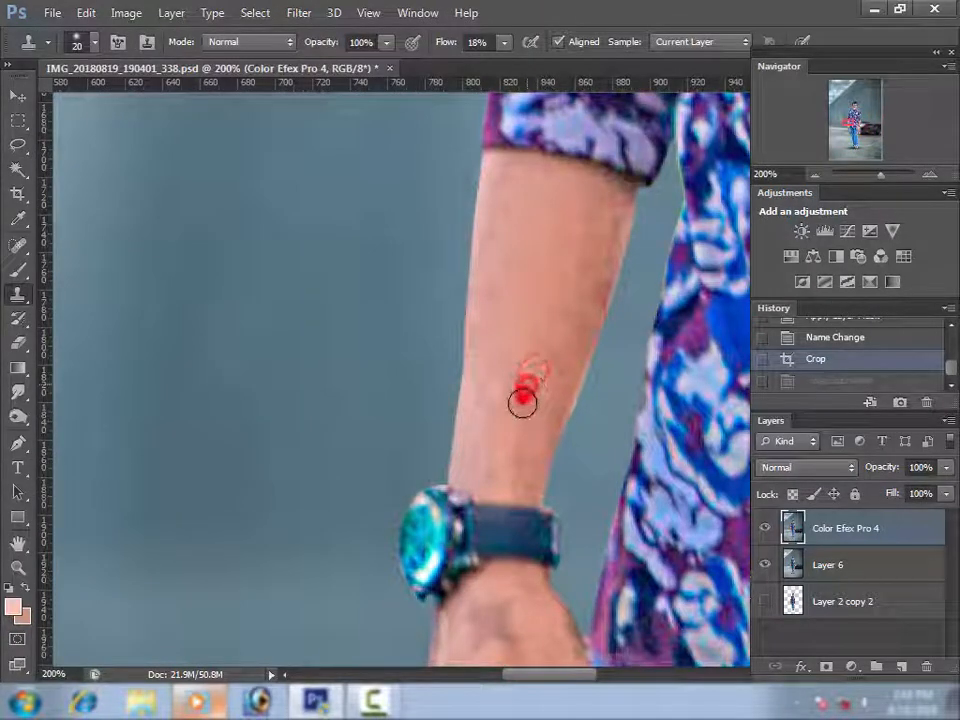
left_click(521, 403)
left_click(598, 300)
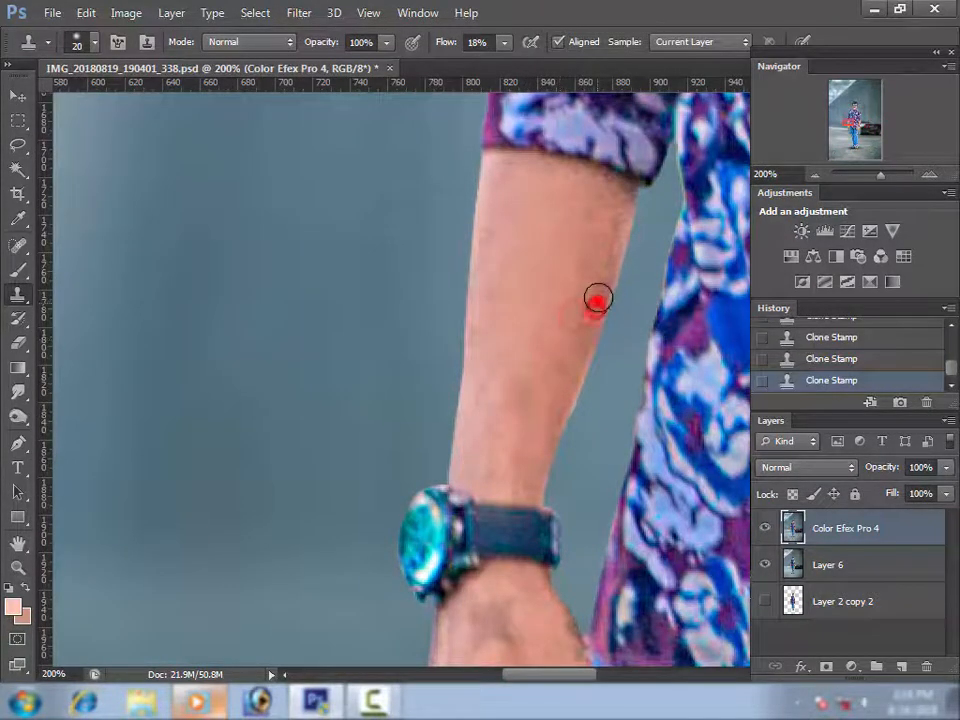
left_click(603, 279)
left_click(597, 297)
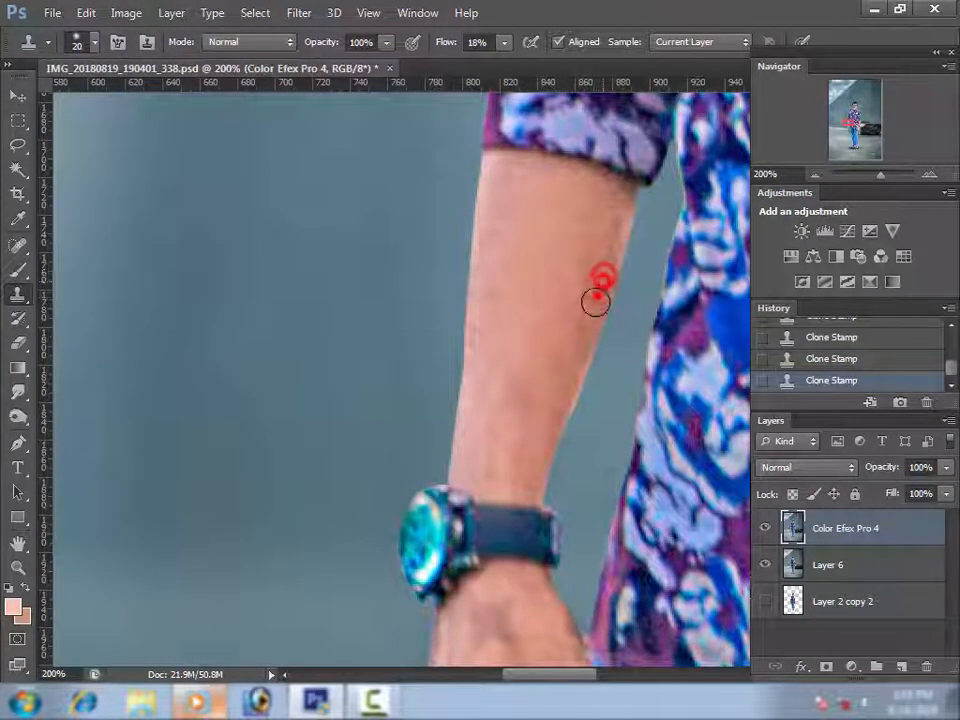
Step: Even out the skin along the outer edge of the watch arm's forearm with the Clone Stamp
left_click(493, 364)
left_click(484, 378)
left_click(477, 408)
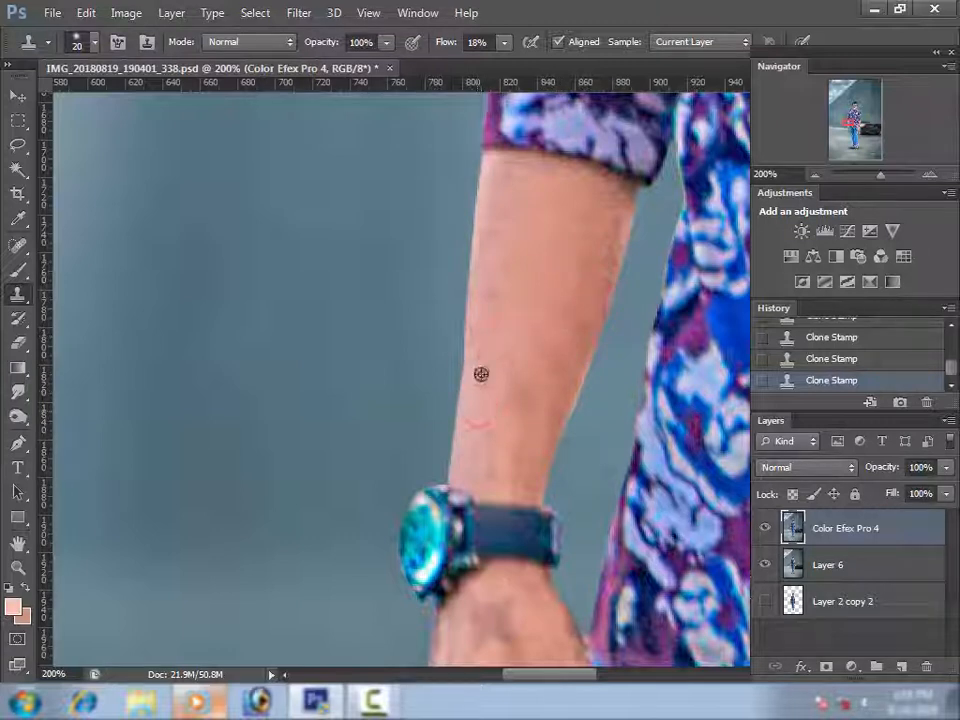
left_click(476, 366)
left_click(493, 326)
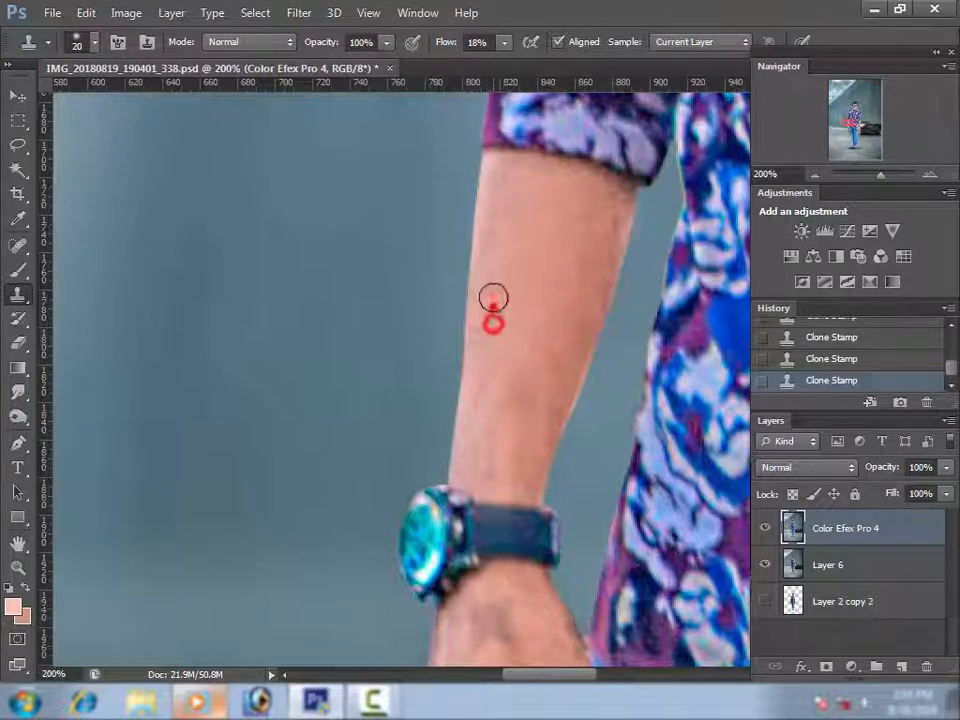
left_click(489, 287)
left_click(480, 334)
left_click(497, 276)
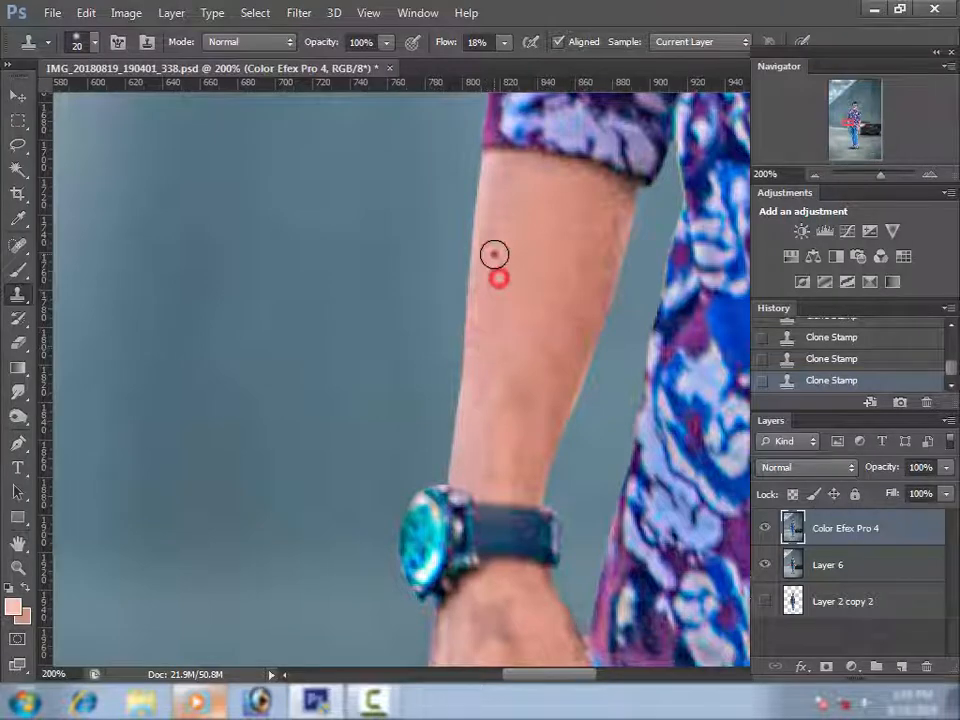
left_click(493, 238)
Step: Clone skin over the dark edge of the hand between the watch strap and the thumb
mouse_move(544, 355)
left_mouse_down()
mouse_move(468, 230)
mouse_move(500, 194)
left_mouse_up()
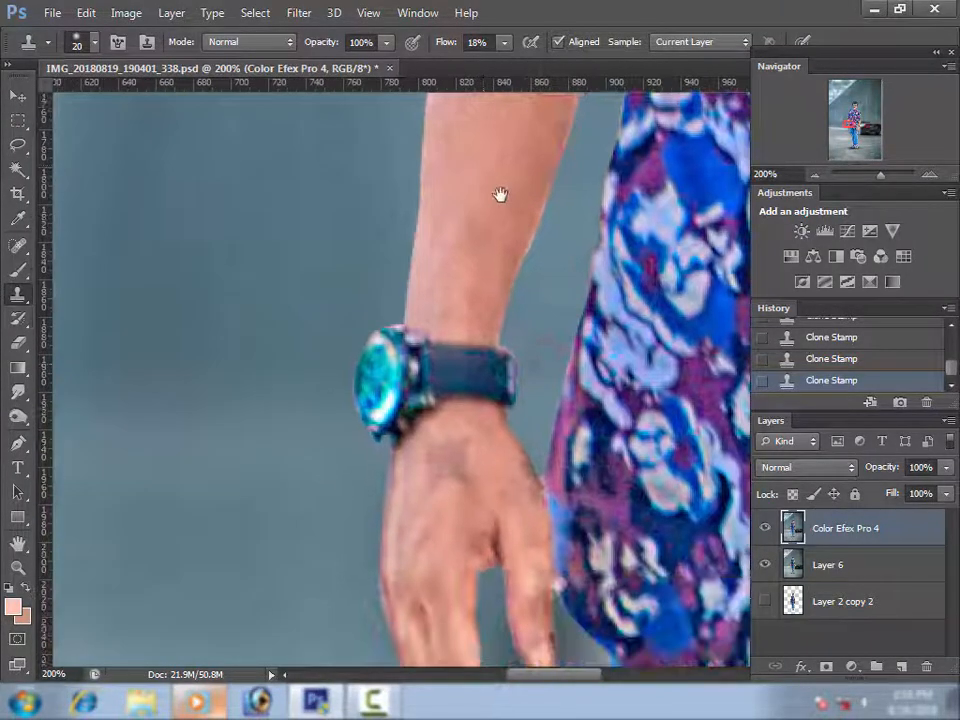
left_click(529, 483)
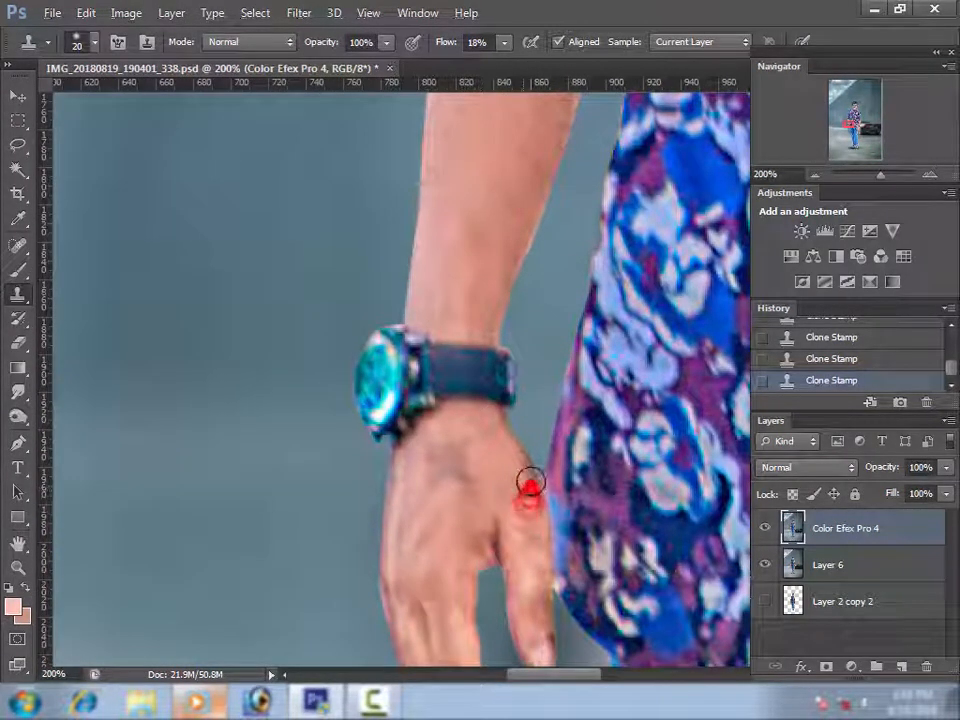
left_click(523, 461)
Step: Load the outline of Layer 2 copy 2 as a selection and clone skin over the dark patches on the back of the hand
left_click(793, 604, "ctrl")
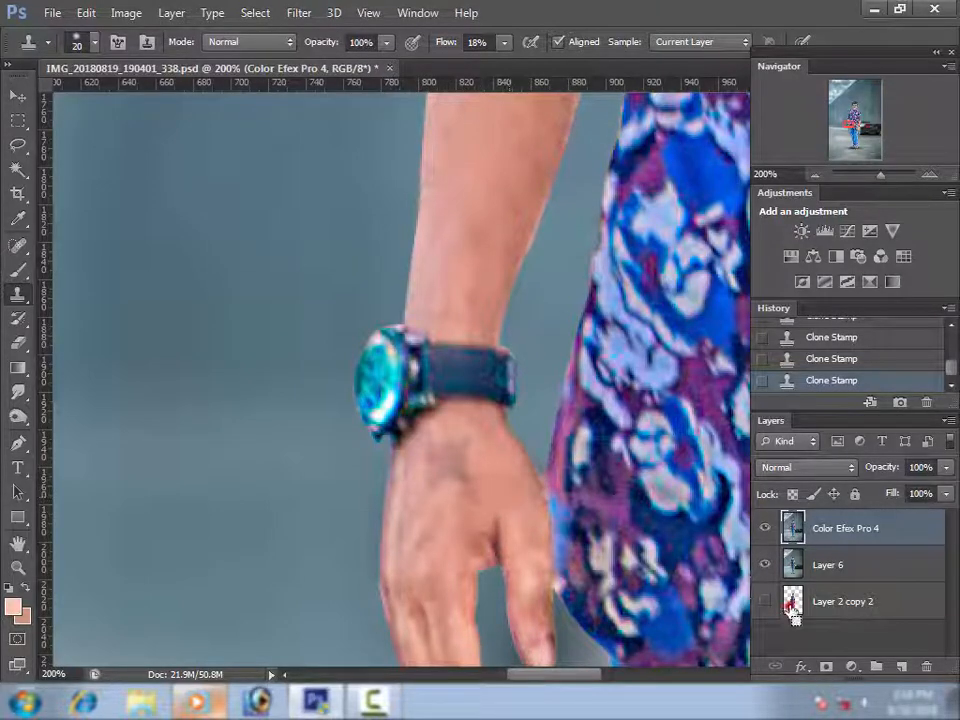
left_click(489, 492, "alt")
left_click(466, 478)
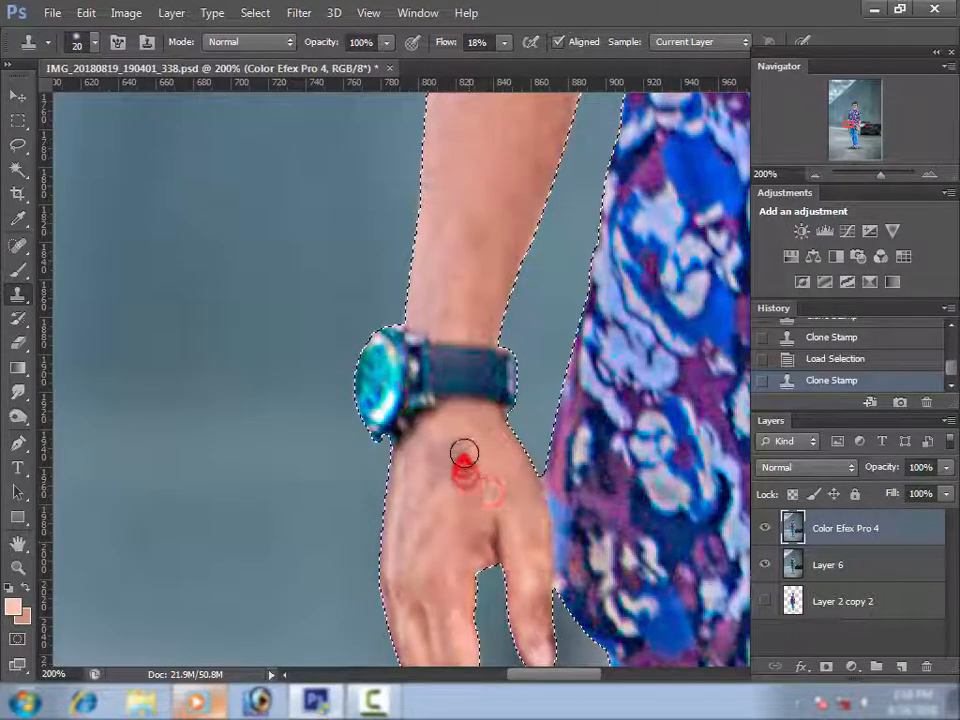
left_click(458, 449)
left_click(466, 482)
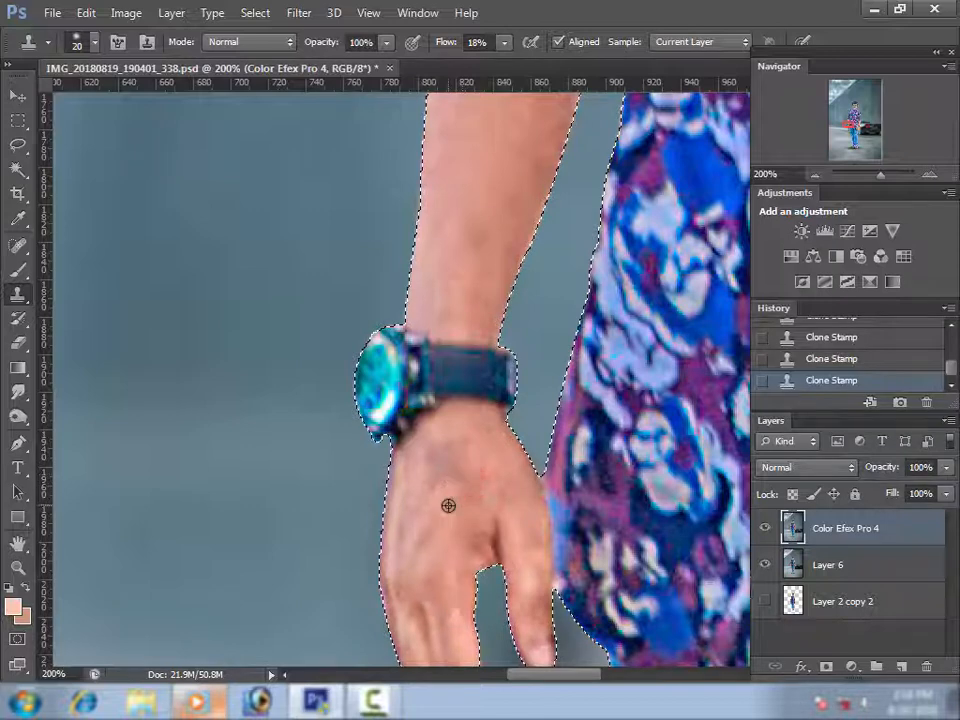
left_click(452, 481)
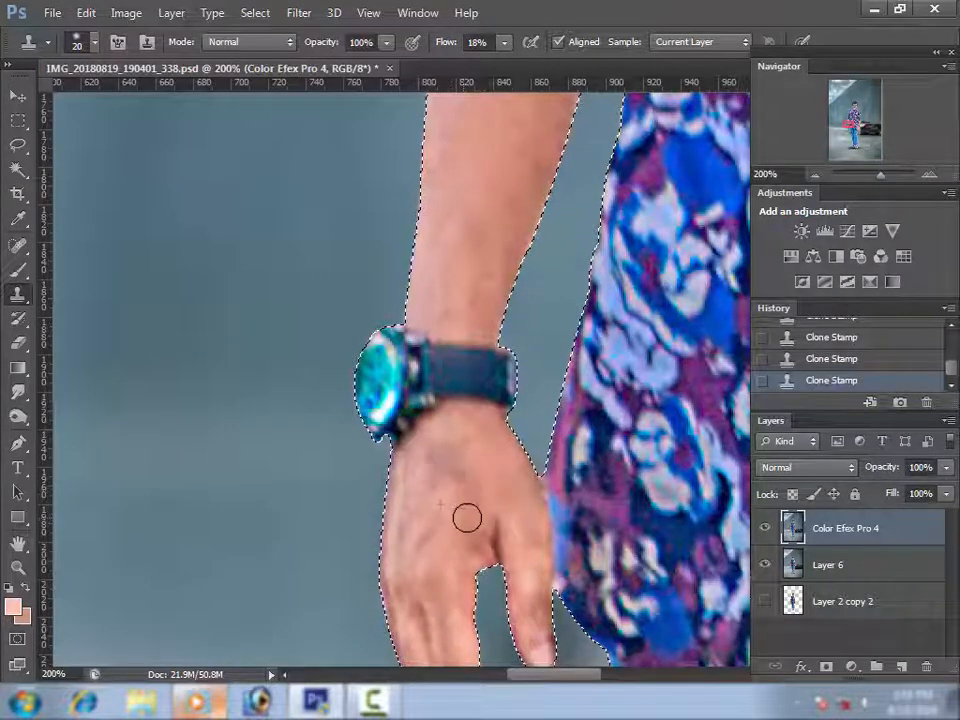
left_click(410, 550)
left_click(408, 511)
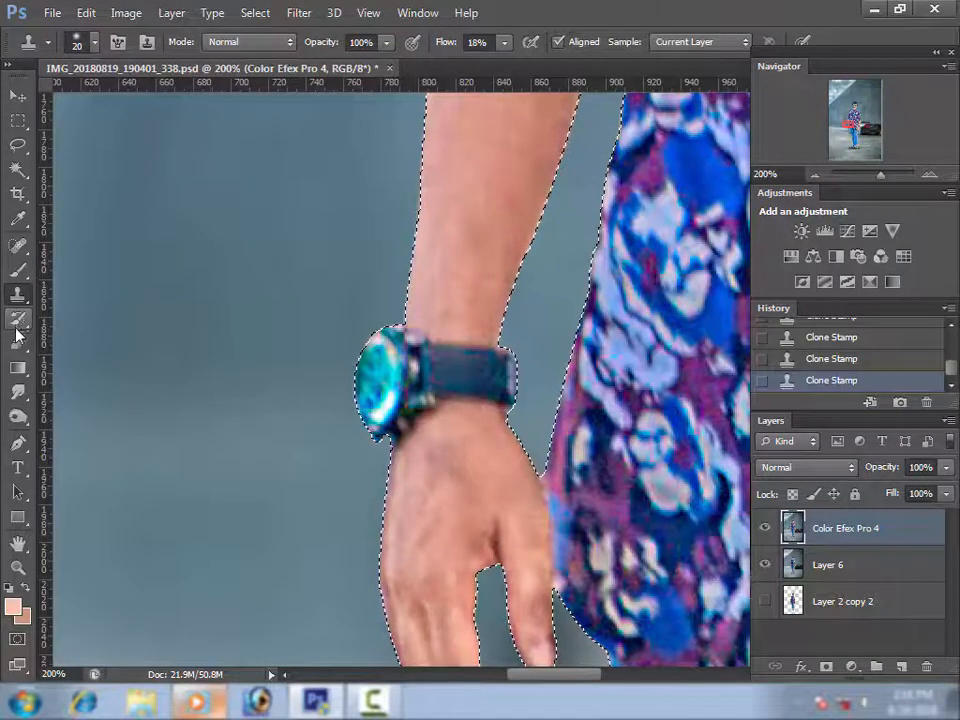
Step: Heal the remaining spots and veins on the back of the watch hand with an 8 px Spot Healing Brush
left_click(18, 246)
right_click(452, 508)
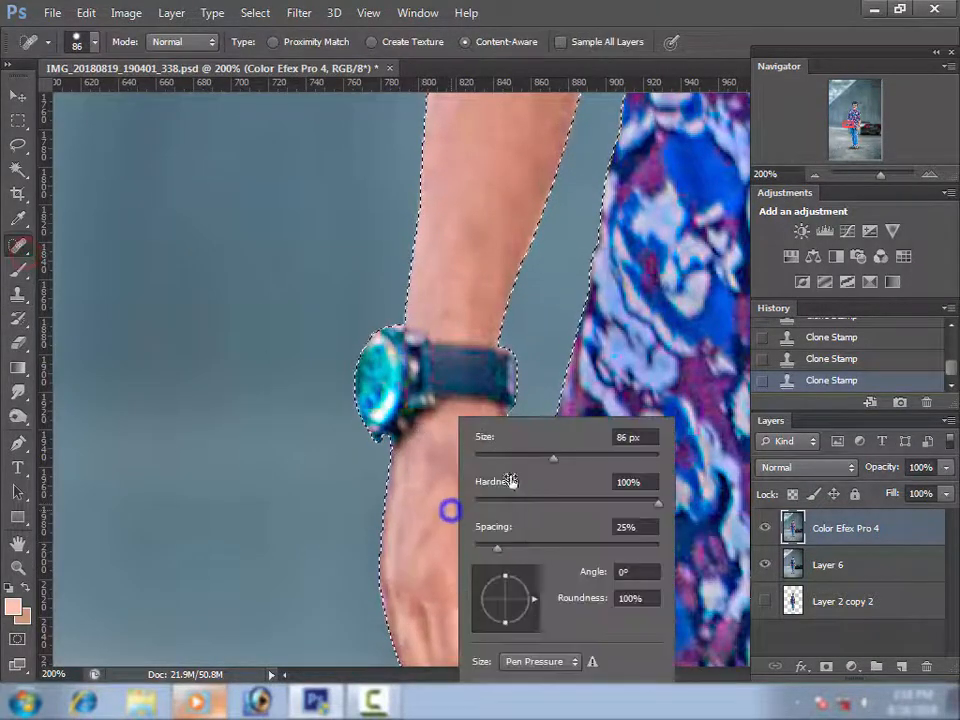
left_click(510, 463)
left_click(448, 480)
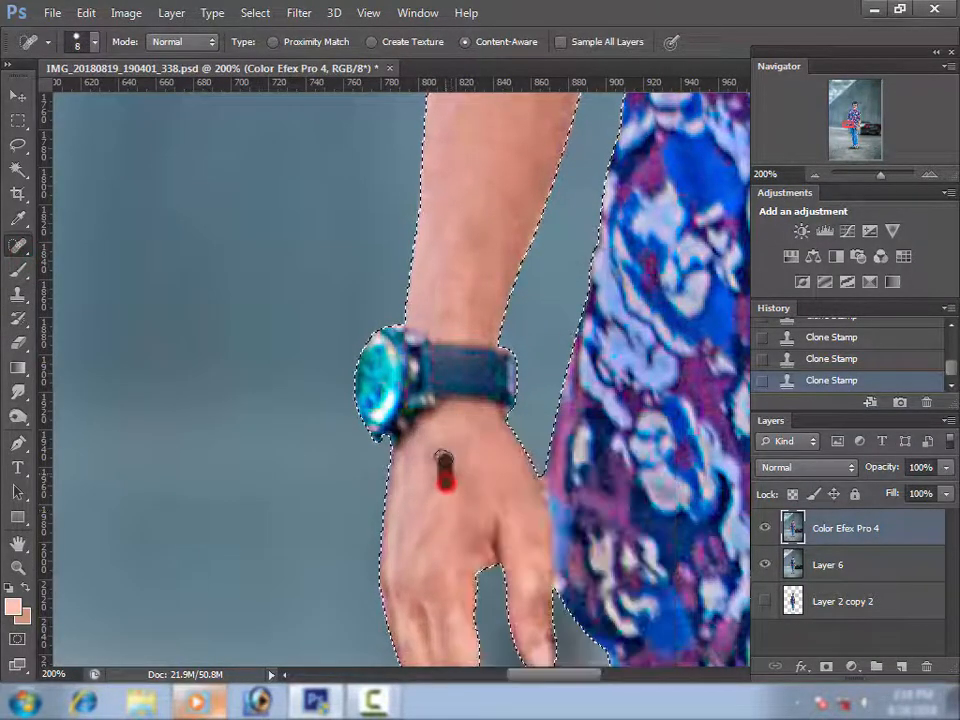
left_click(414, 501)
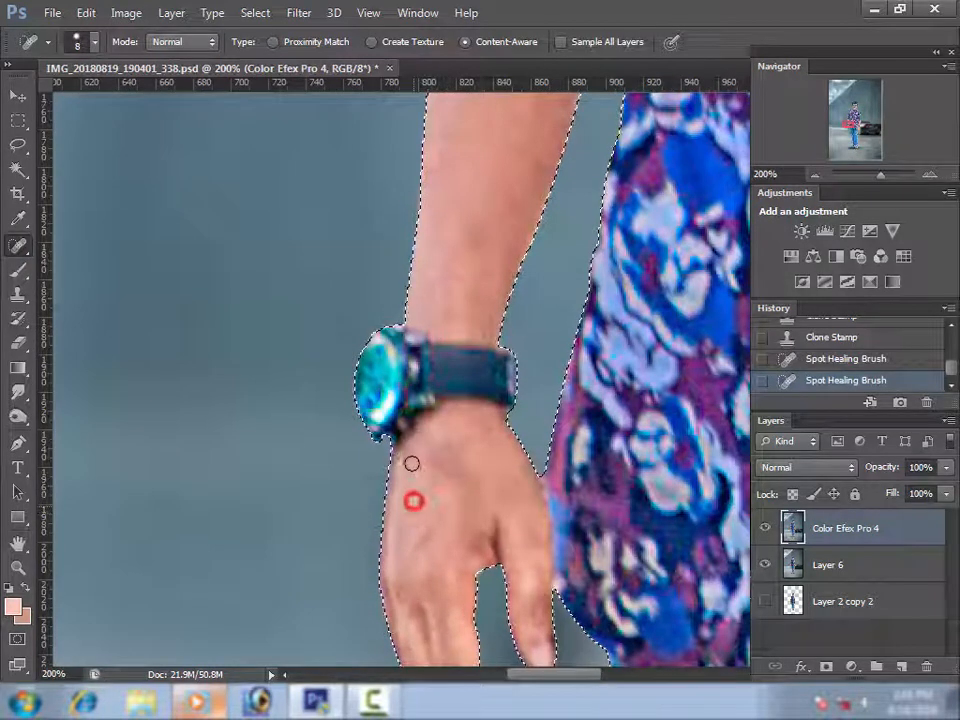
left_click(404, 494)
left_click(390, 589)
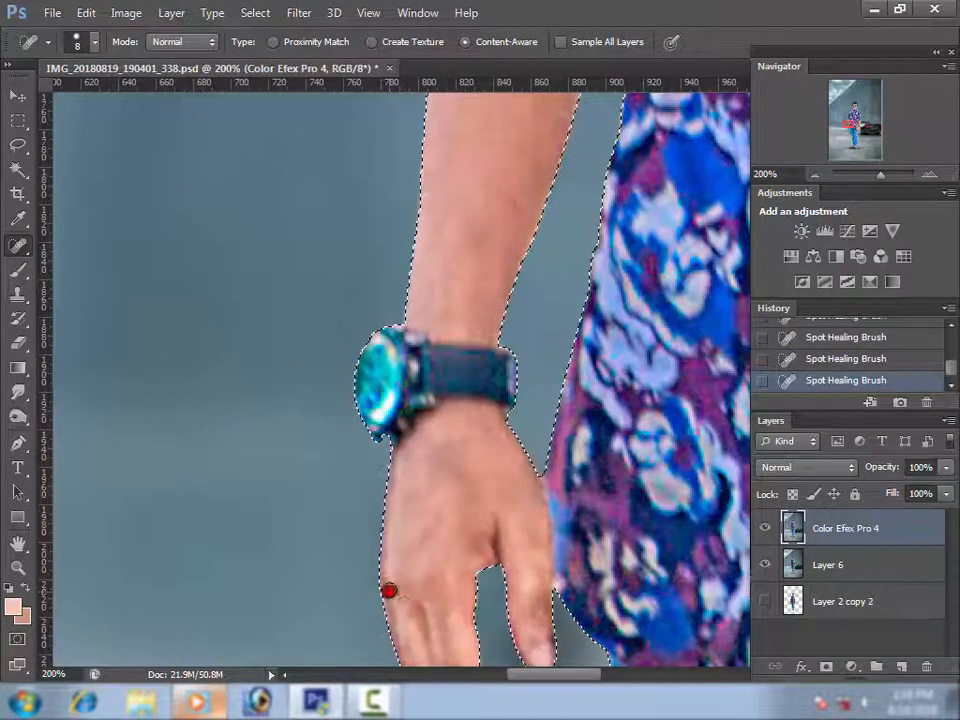
left_click(428, 536)
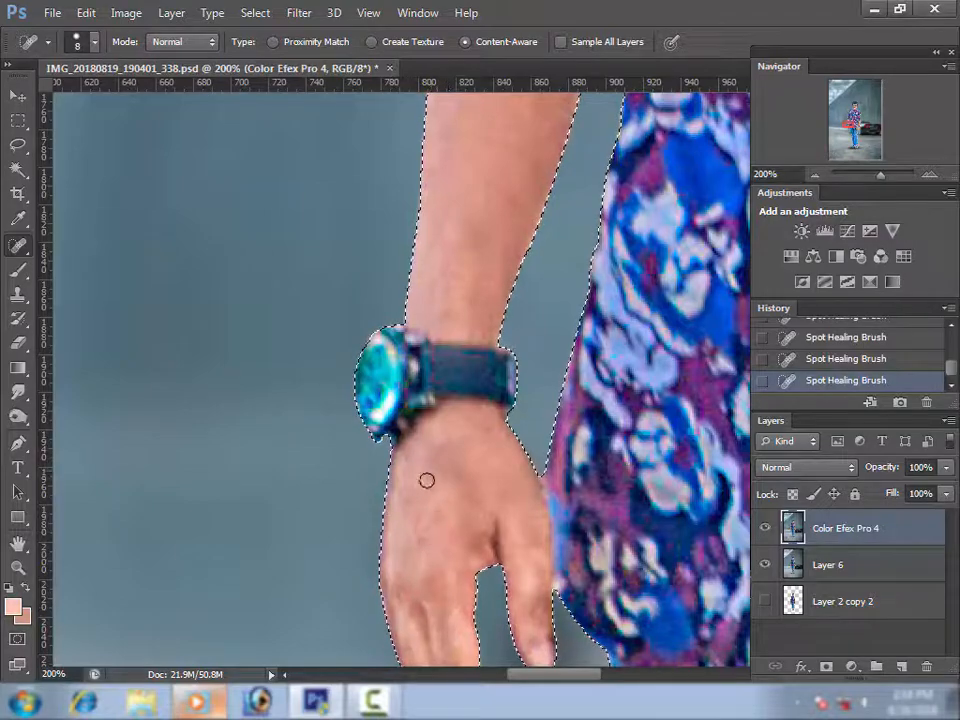
left_click_drag(426, 485, 430, 447)
Step: Check the bracelet arm and clear the selection around the man
left_click_drag(656, 536, 341, 482)
left_click_drag(528, 494, 535, 513)
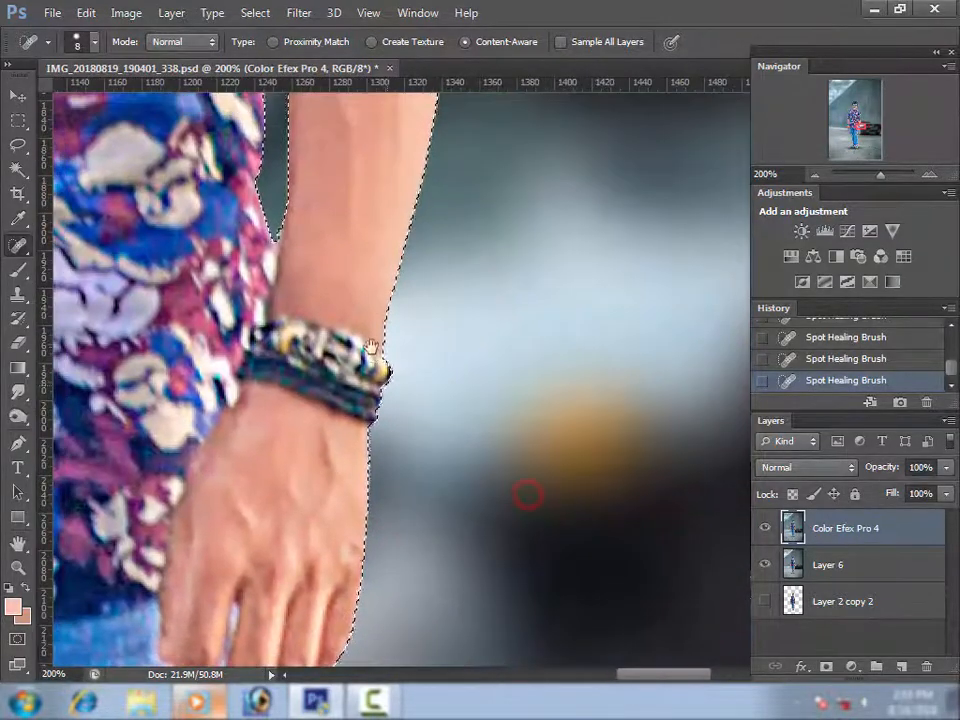
left_click_drag(336, 139, 369, 364)
scroll(433, 435, "down", 5)
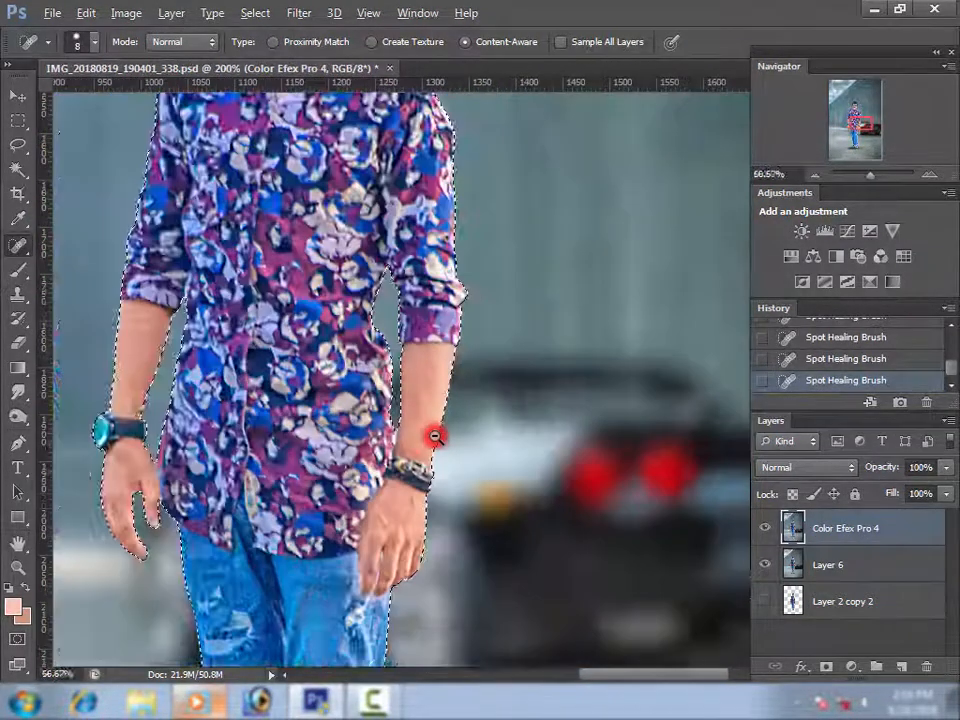
key("l")
key("ctrl+d")
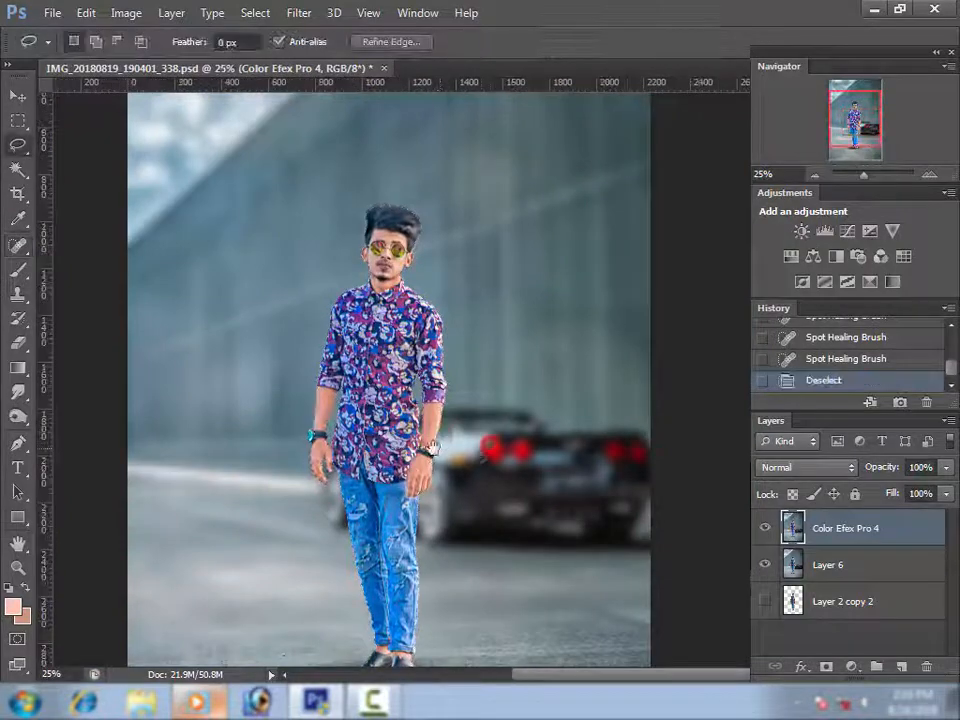
Step: Add a new layer and paint the skin tone over the forearm above the bracelet with a 17 px soft brush
scroll(430, 447, "up", 6)
key("b")
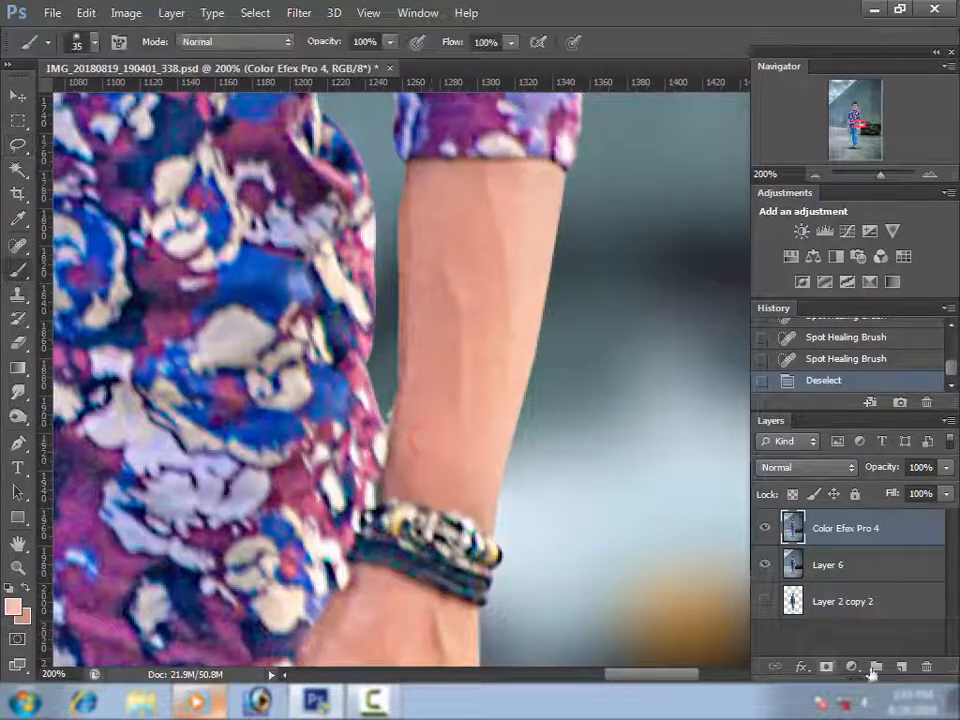
left_click(901, 666)
right_click(521, 486)
left_click(520, 481)
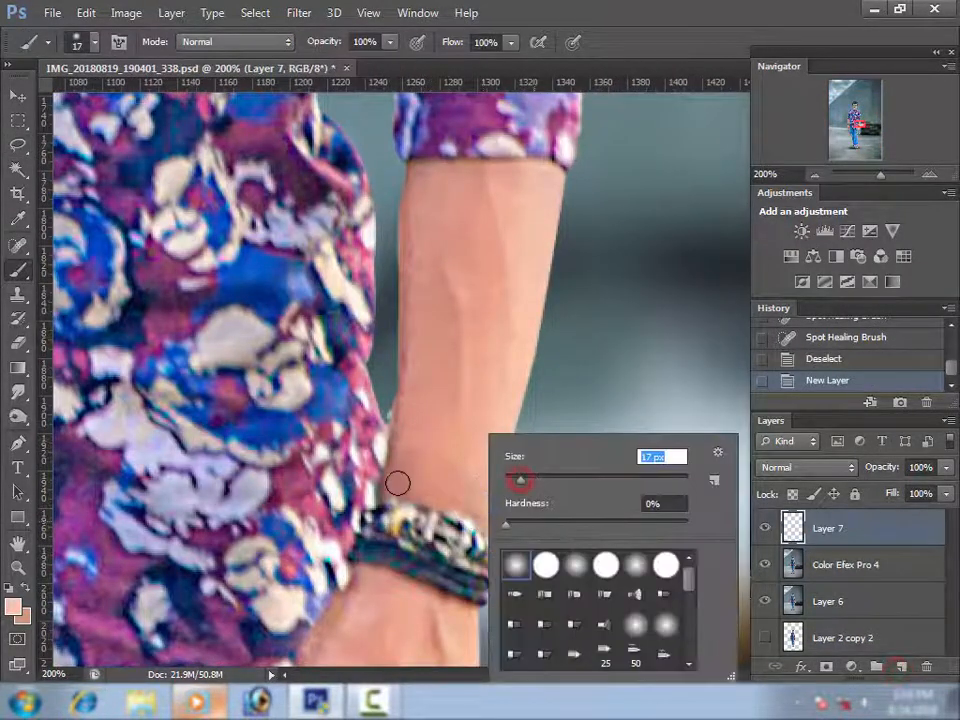
mouse_move(399, 448)
left_mouse_down()
mouse_move(390, 480)
mouse_move(478, 514)
mouse_move(414, 474)
mouse_move(486, 492)
left_mouse_up()
Step: Set the painted skin layer's opacity to 31% and its blending mode to Soft Light
left_click(946, 467)
mouse_move(903, 491)
left_mouse_down()
mouse_move(867, 492)
mouse_move(880, 495)
left_mouse_up()
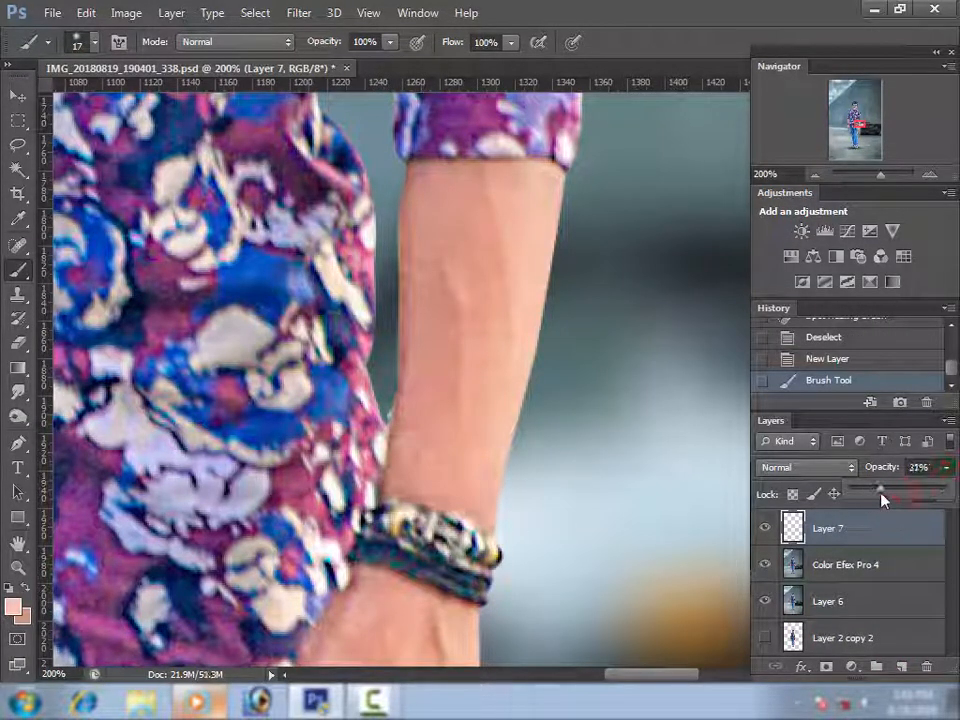
left_click(806, 467)
left_click(805, 251)
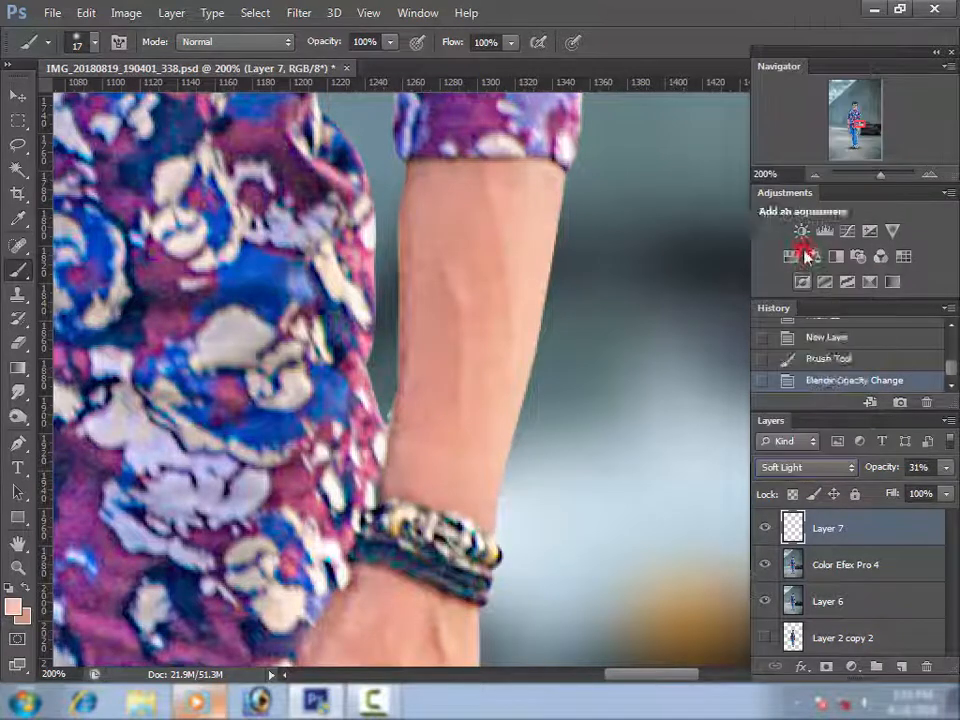
left_click(605, 495, "alt")
left_click(605, 495, "alt")
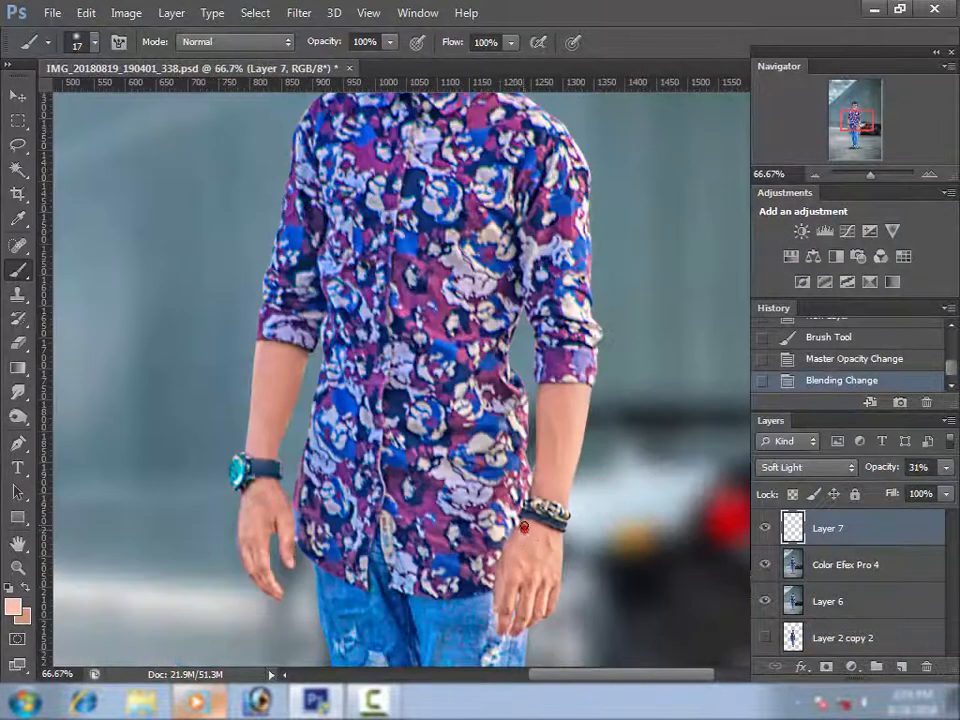
Step: Paint the skin tone over the backs of both hands and set the painted skin layer's opacity to 57%
left_click(521, 524)
left_click(519, 538)
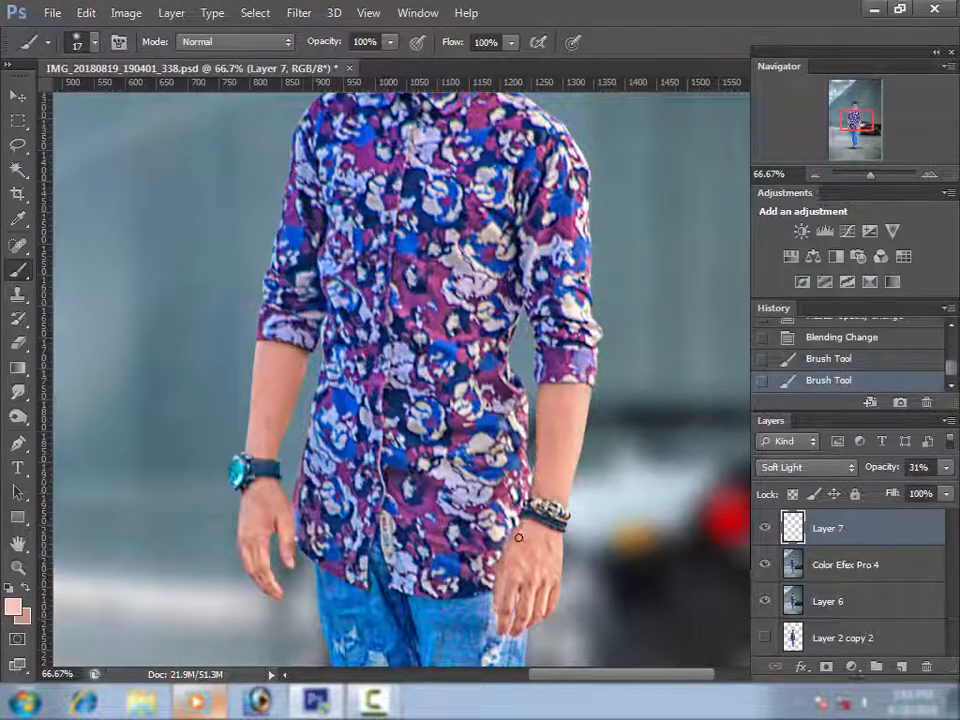
left_click_drag(256, 510, 254, 497)
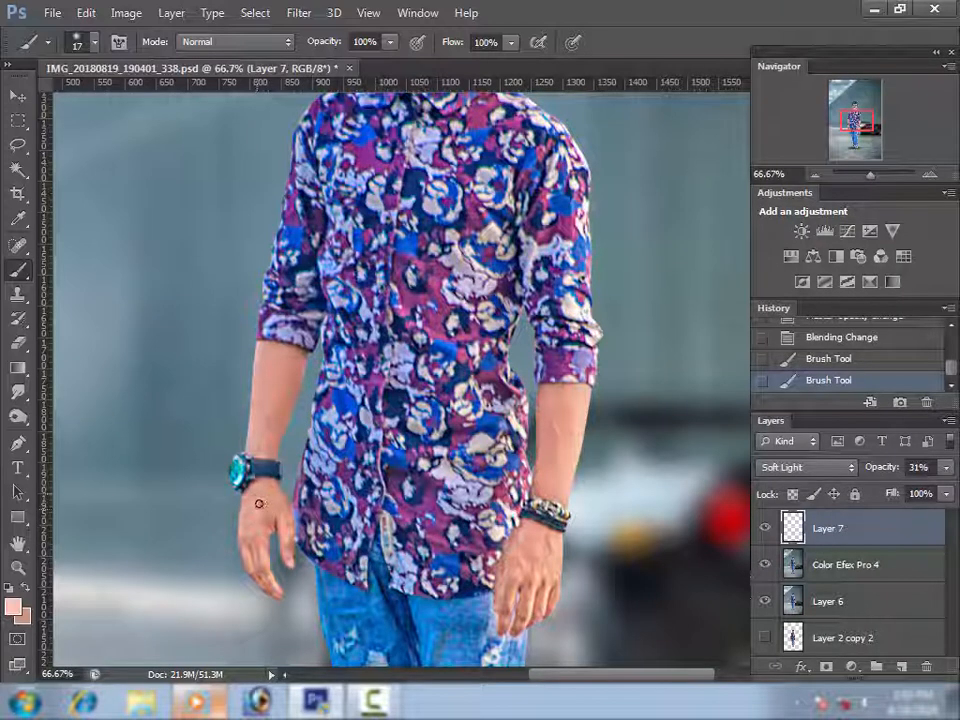
left_click(945, 467)
mouse_move(913, 489)
left_mouse_down()
mouse_move(949, 495)
mouse_move(926, 505)
left_mouse_up()
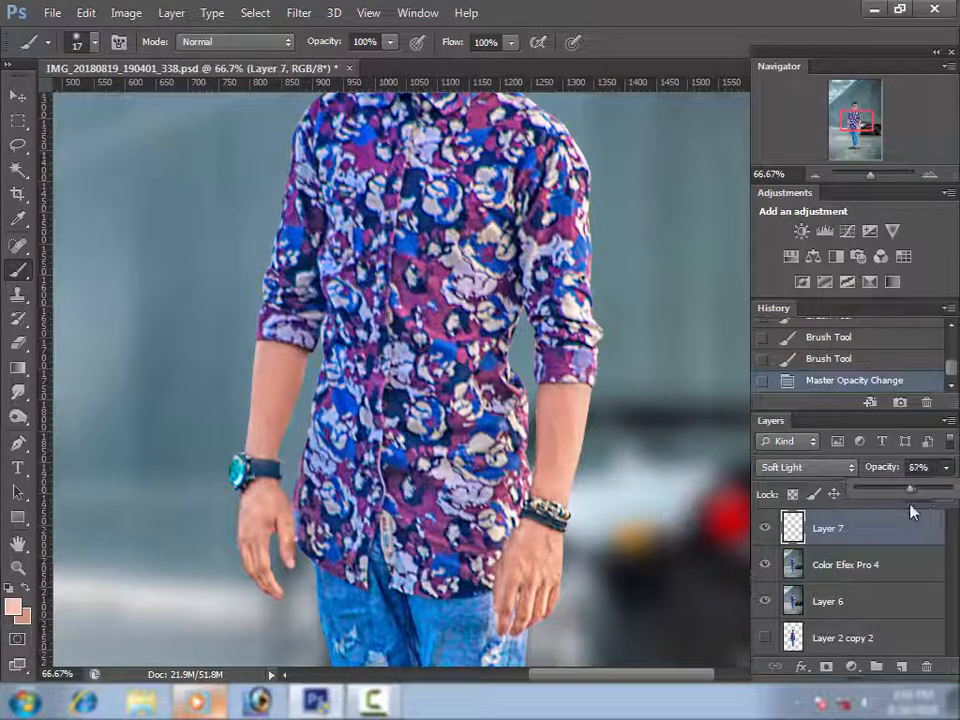
left_click(808, 552)
Step: Merge the painted skin layer down into the Color Efex Pro 4 layer
left_click(621, 542, "alt")
left_click(621, 542, "alt")
left_click(621, 542, "alt")
left_click(621, 542, "alt")
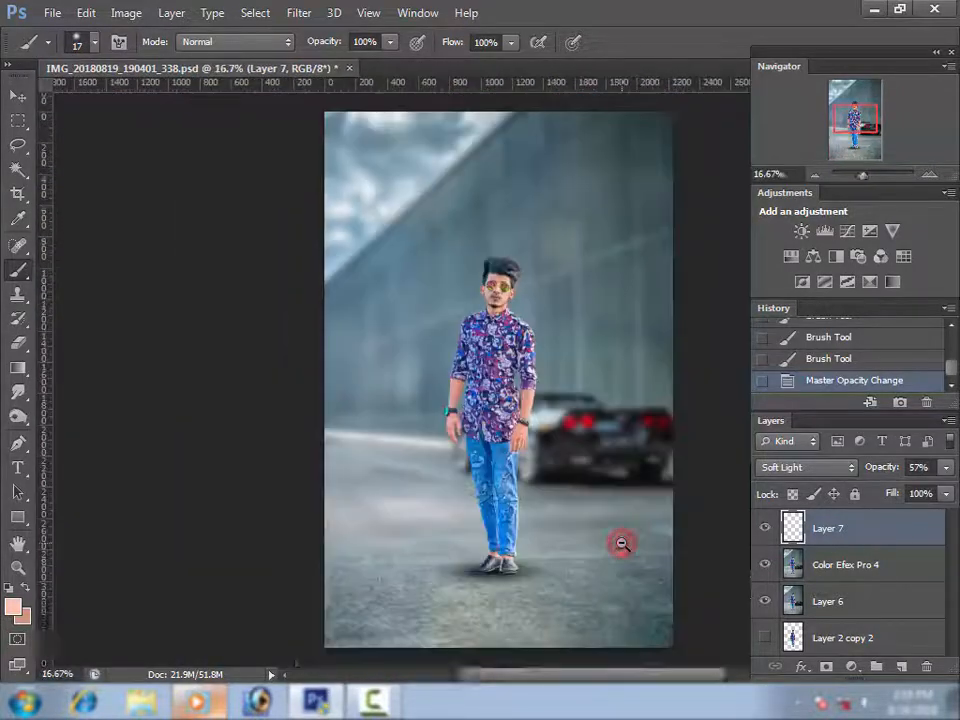
left_click(621, 542)
key("alt+space")
left_click(835, 573)
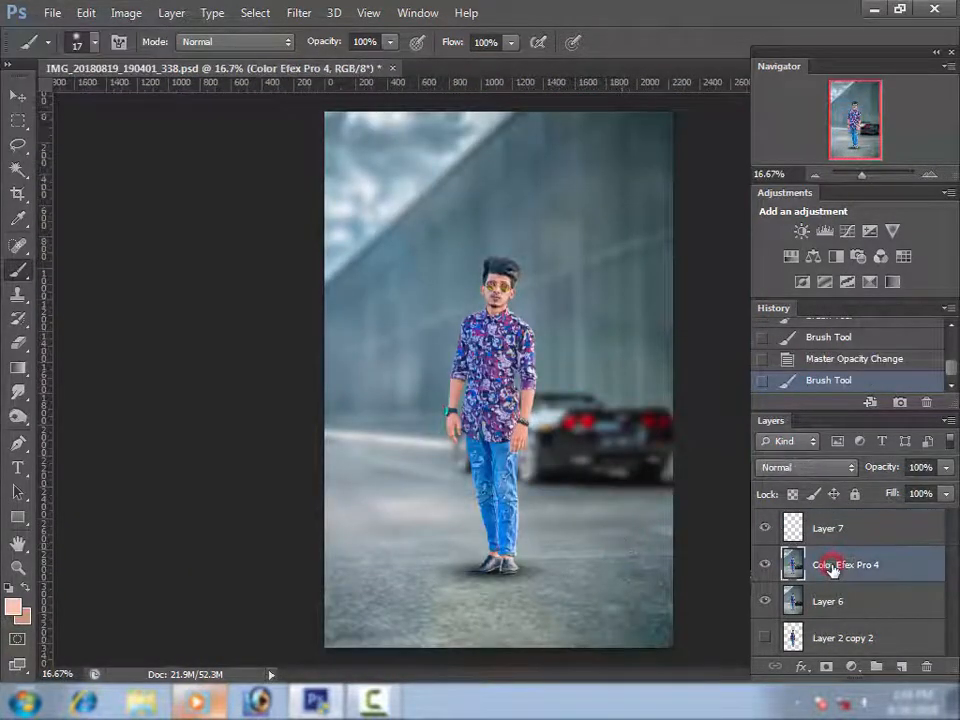
left_click(842, 531)
right_click(864, 538)
left_click(863, 540)
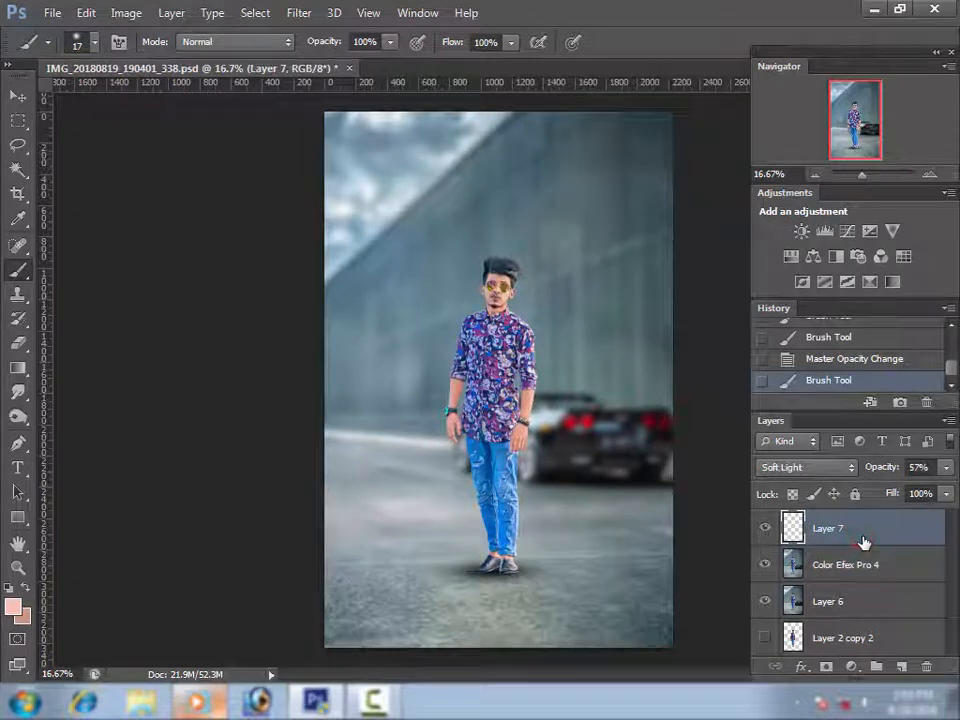
key("ctrl+e")
Step: Smooth the skin on the merged layer with the Imagenomic Portraiture filter, using the Smoothing: High preset
left_click(299, 12)
mouse_move(400, 395)
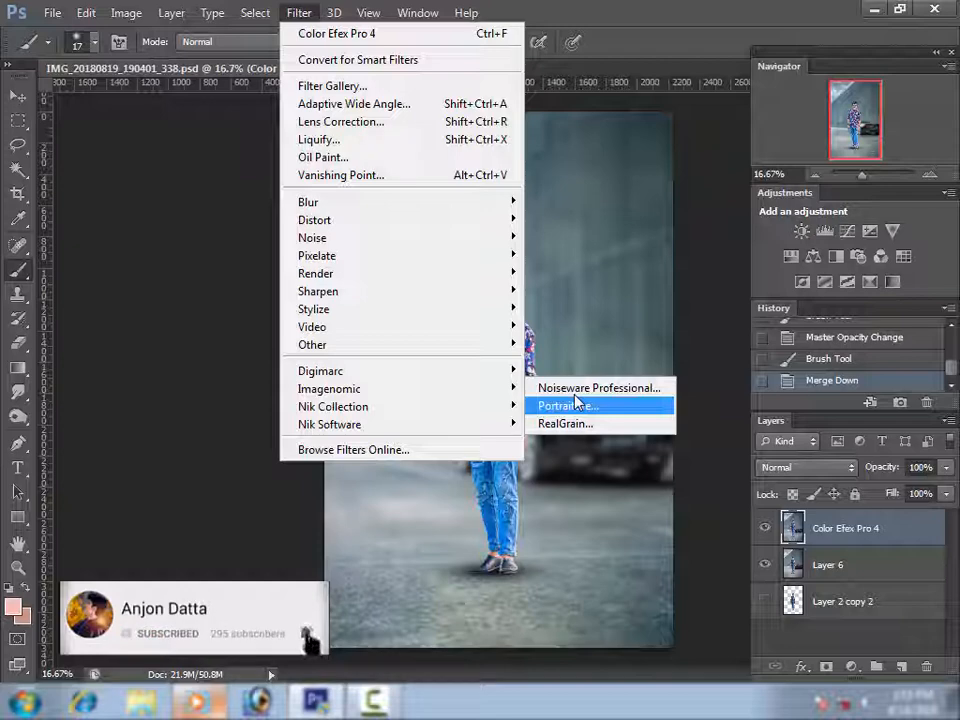
left_click(575, 405)
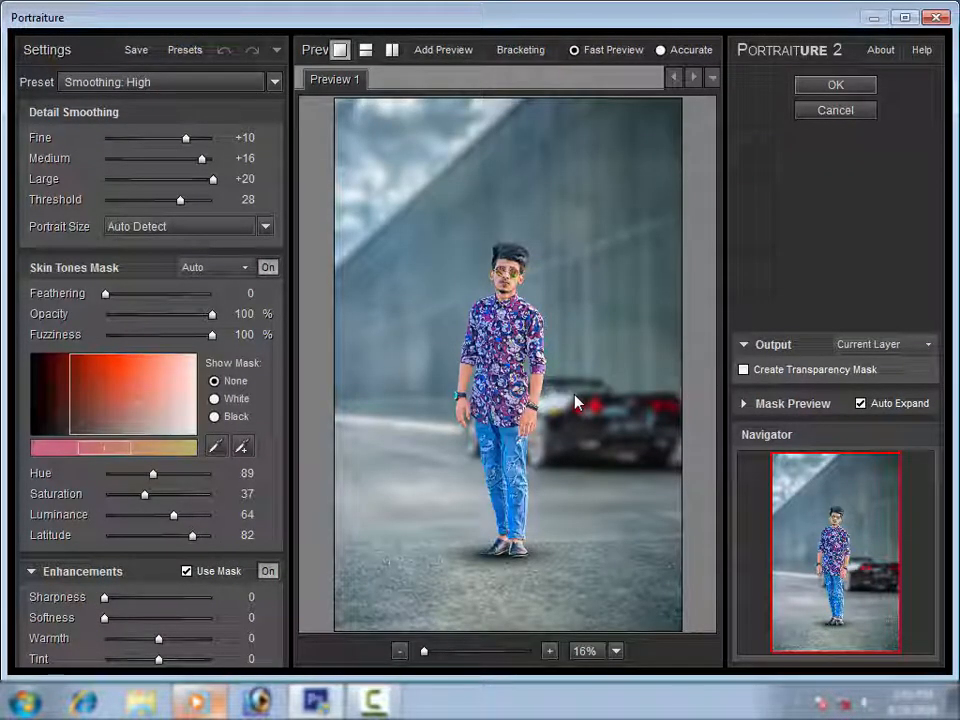
left_click(470, 248)
left_click(515, 310)
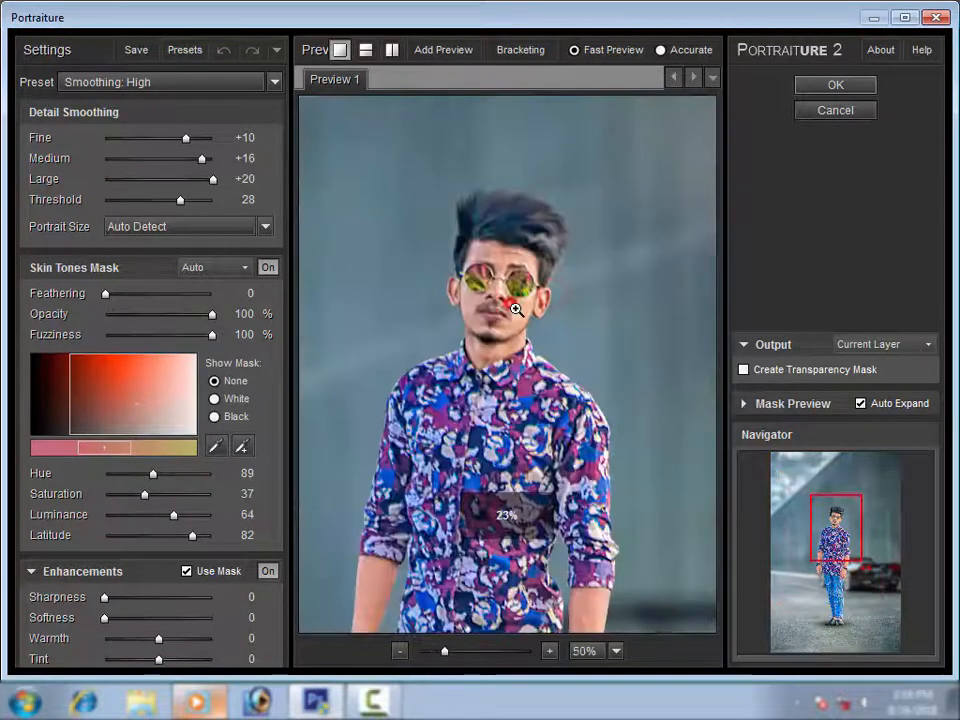
left_click(515, 310)
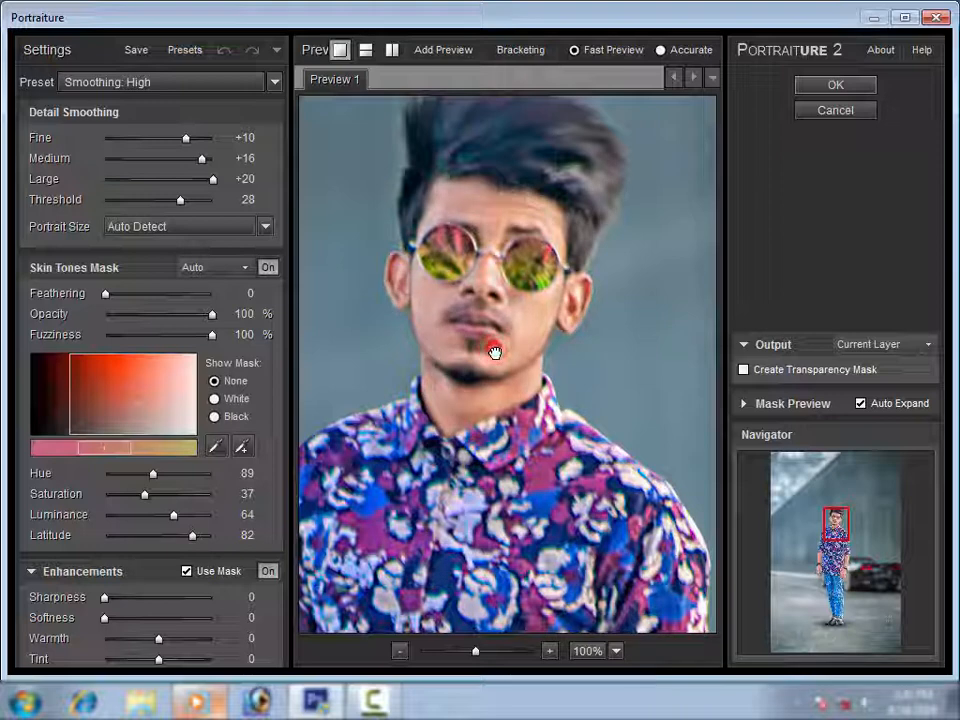
left_click(833, 87)
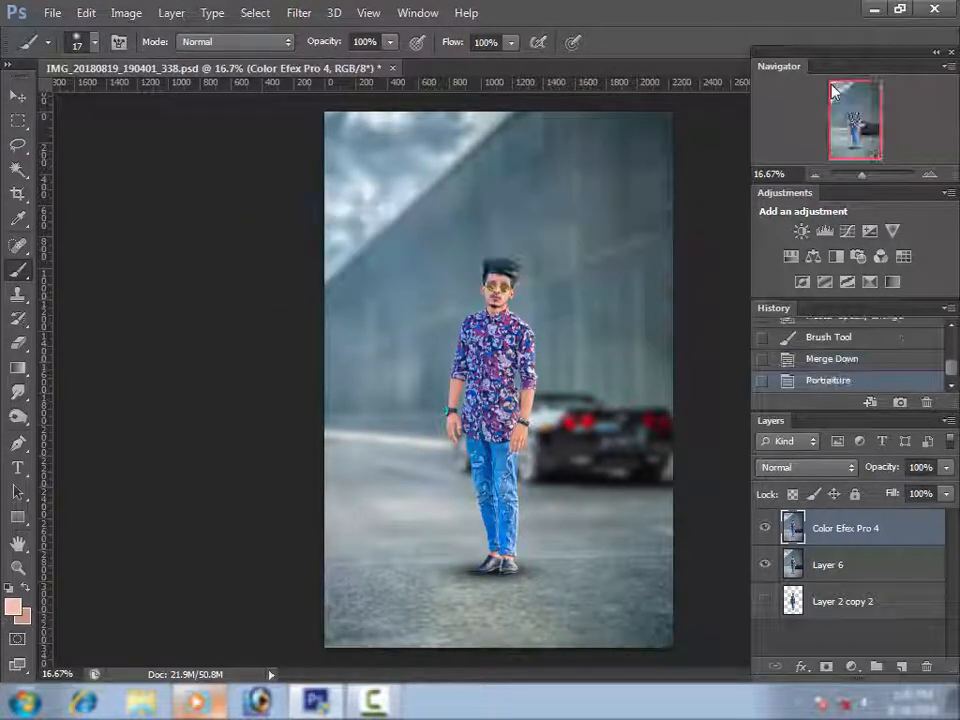
Step: Crop a narrow strip off the edges of the image
key("c")
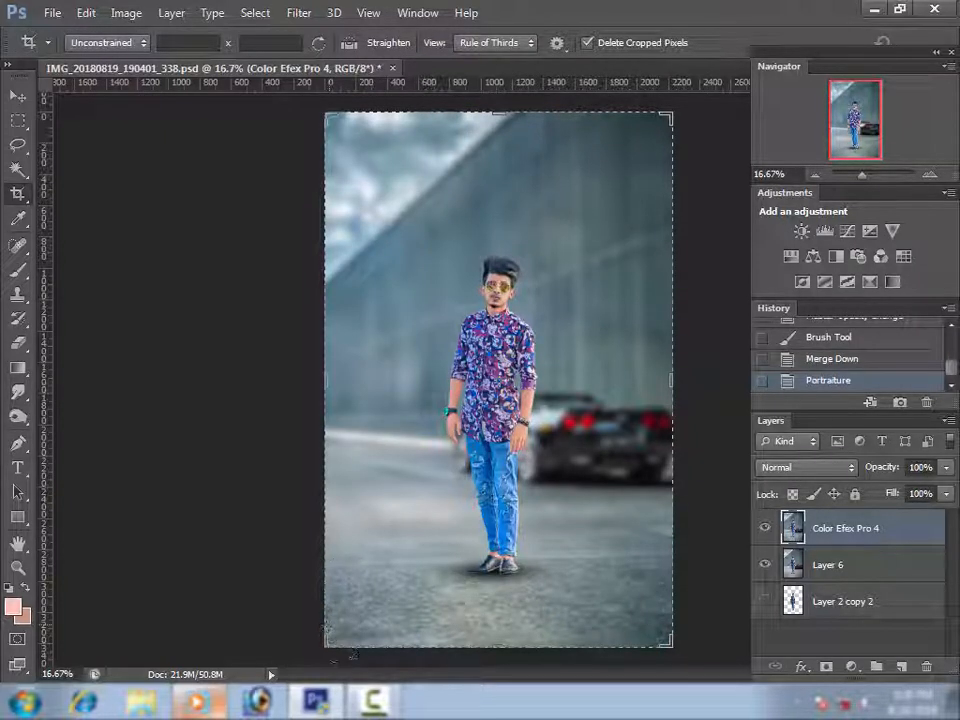
mouse_move(327, 640)
left_mouse_down()
mouse_move(337, 627)
mouse_move(334, 638)
left_mouse_up()
key("Return")
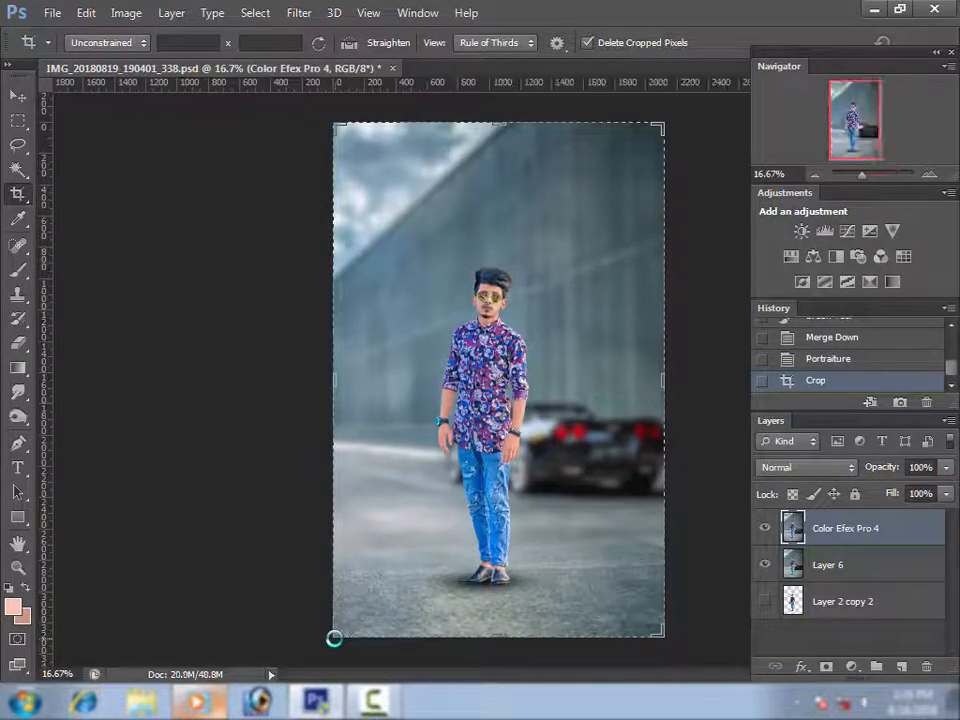
Step: Apply Selective Color to the Color Efex Pro 4 layer with Black set to +13% in the Blacks
key("l")
left_click(126, 13)
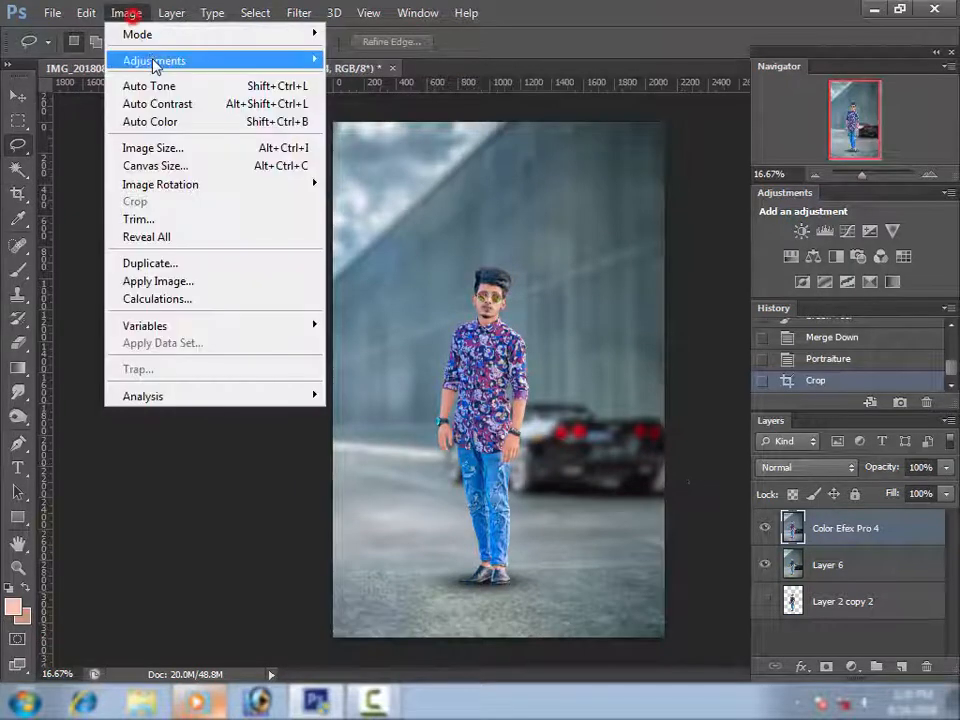
left_click(500, 341)
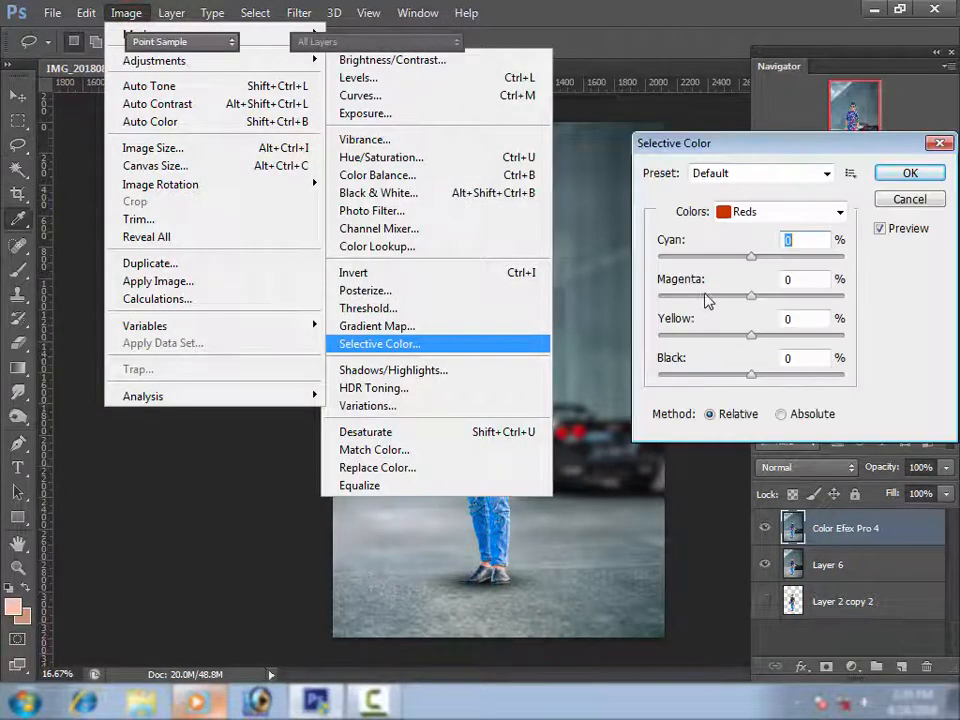
left_click(735, 213)
left_click(761, 375)
left_click_drag(751, 375, 765, 379)
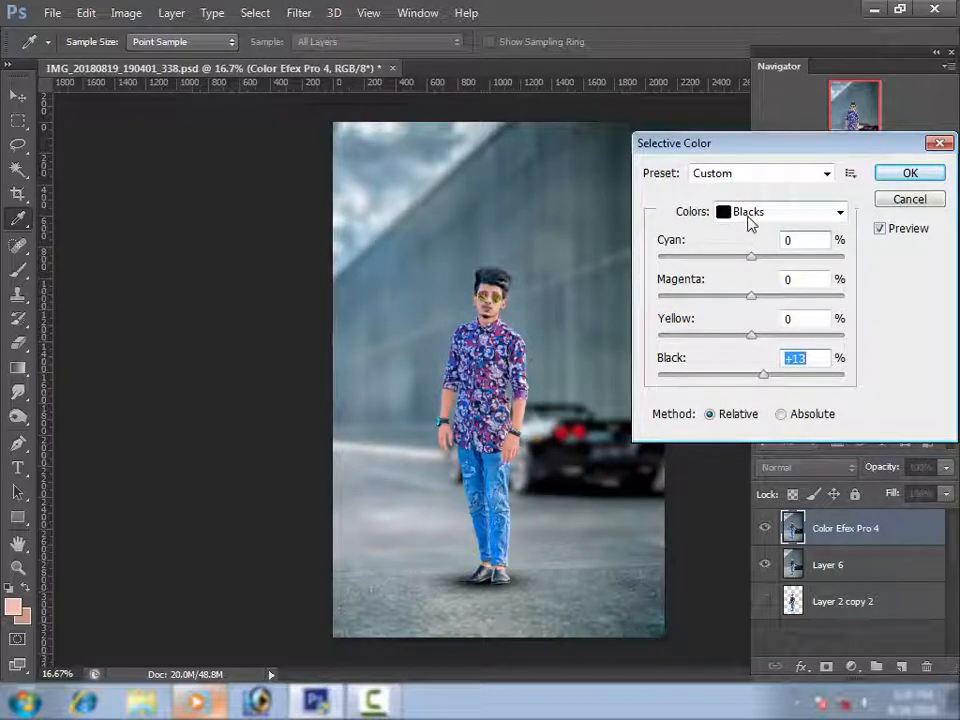
key("Return")
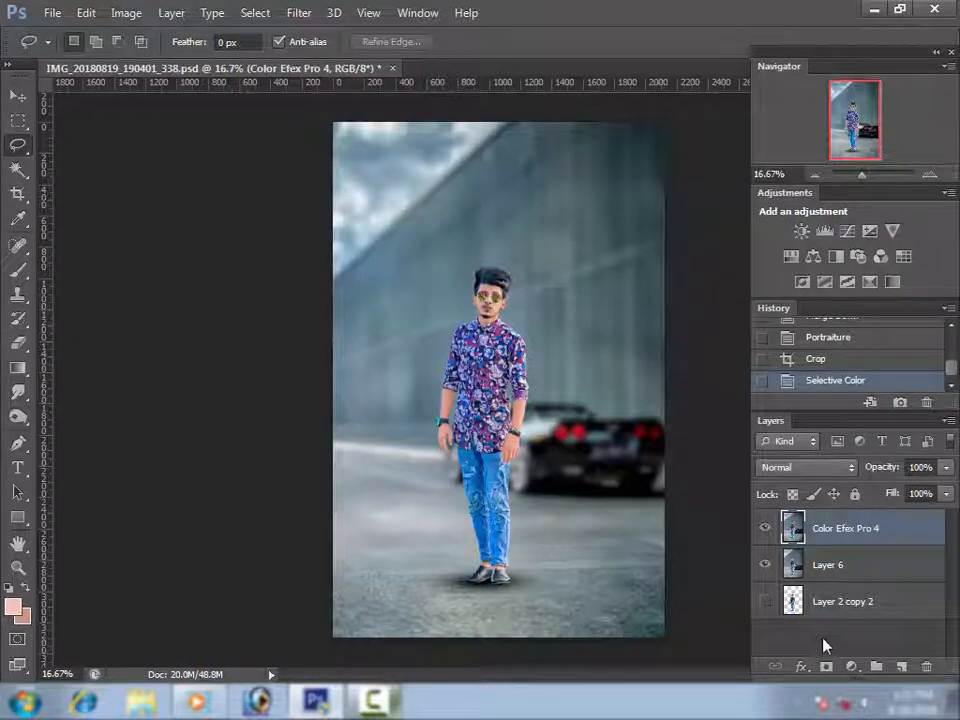
Step: Apply Hue/Saturation to the layer, adjusting the Cyans and setting the saturation of the Blues to +20
left_click(848, 667)
left_click(650, 650)
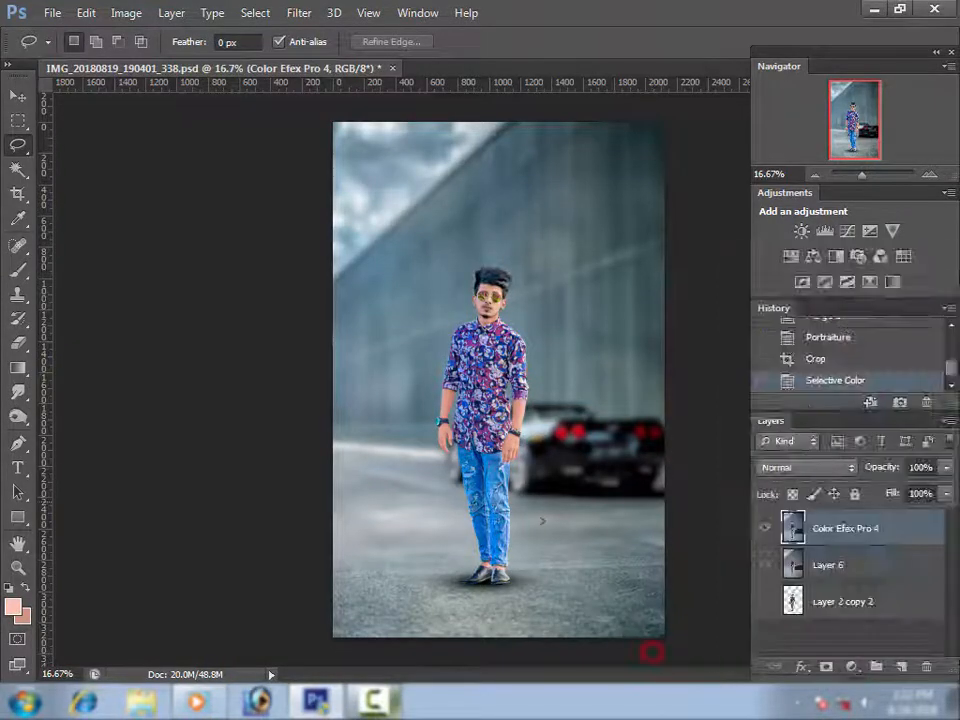
key("ctrl+u")
left_click(735, 223)
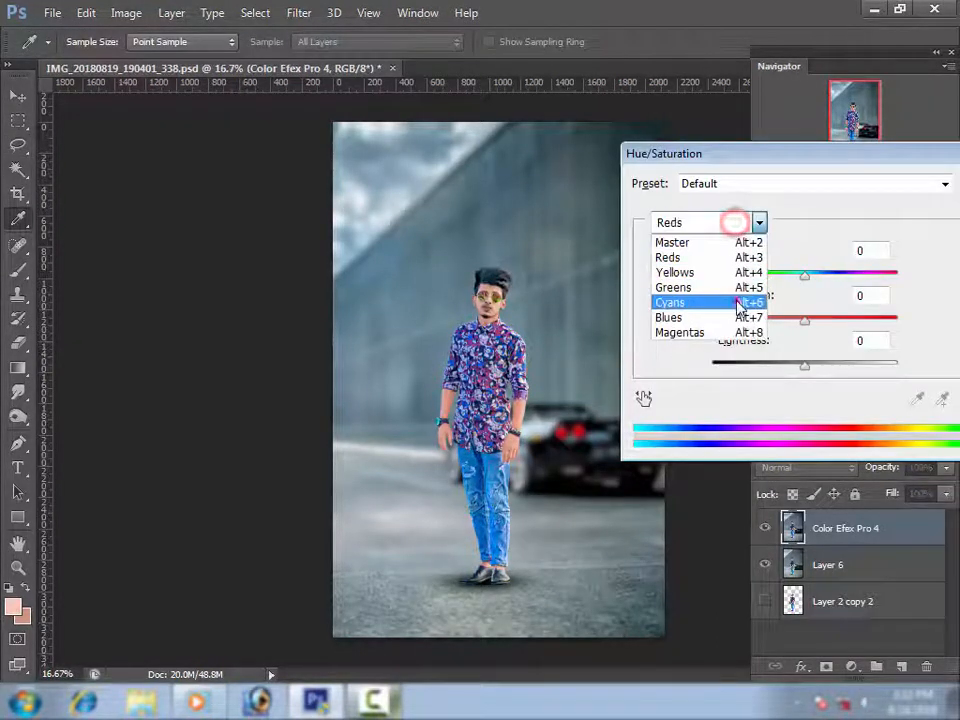
left_click(735, 303)
left_click_drag(831, 325, 642, 341)
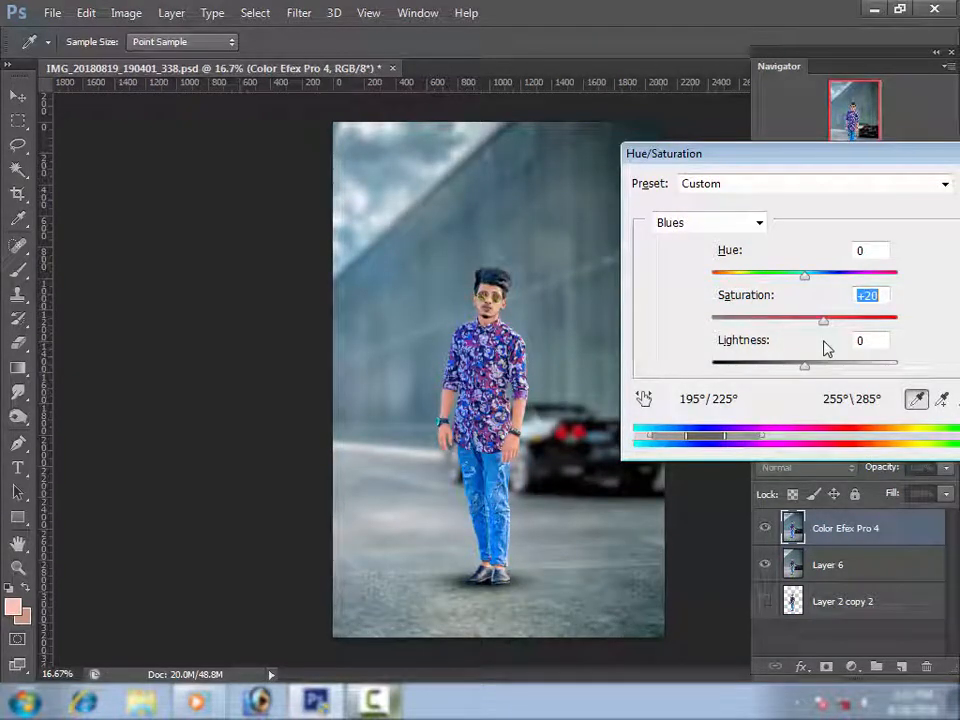
key("Return")
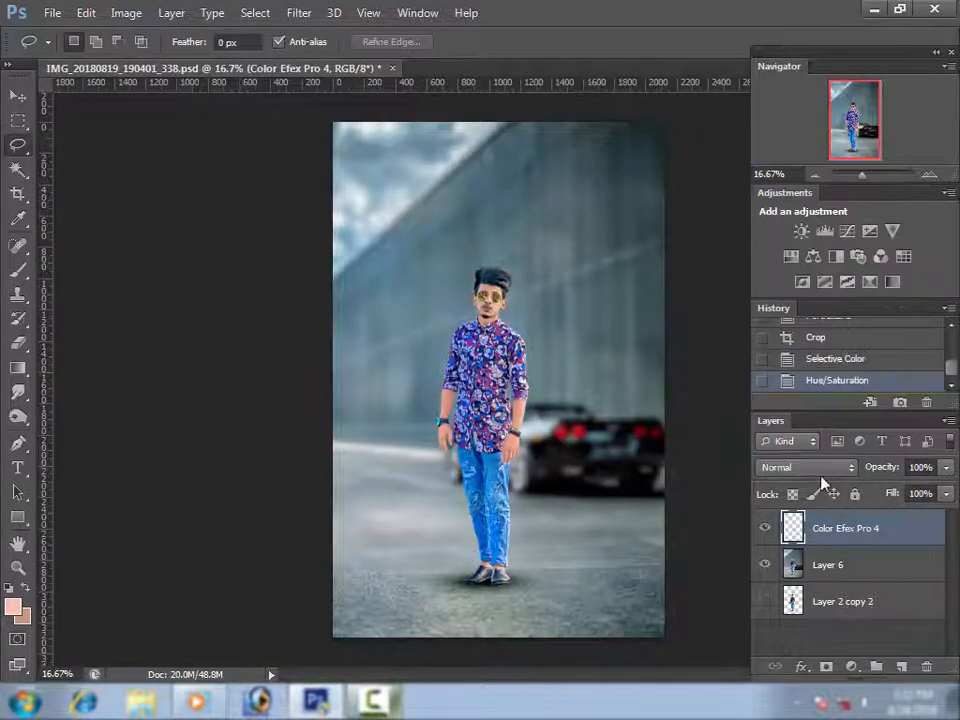
Step: Try a Color Lookup adjustment layer over the image
left_click(851, 667)
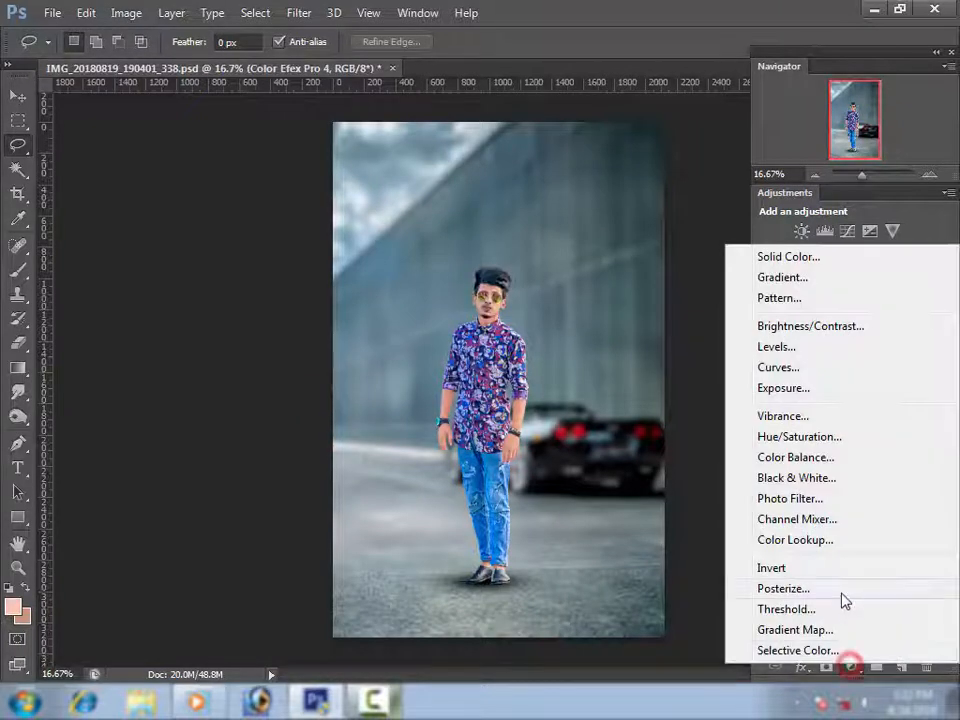
left_click(836, 537)
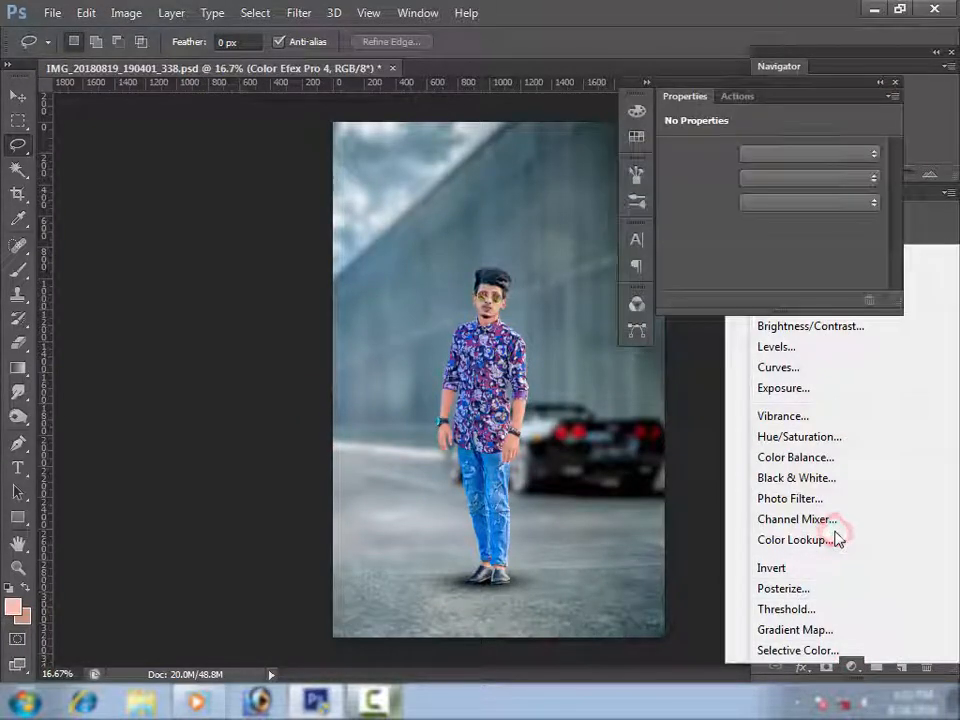
left_click(780, 154)
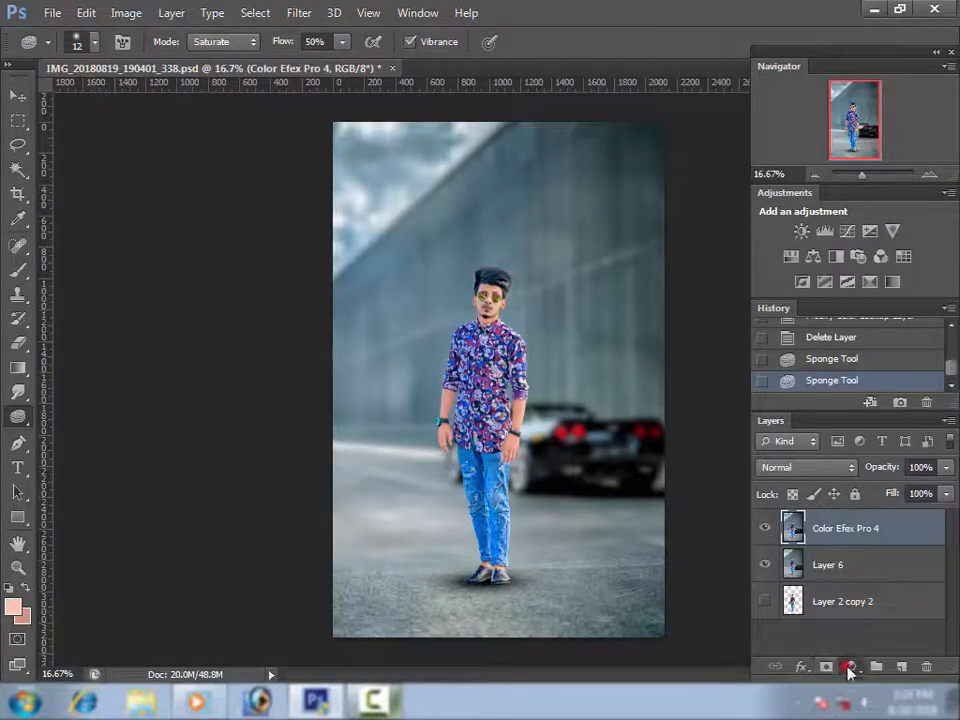
Step: Add a Solid Color fill layer in bright sky blue above the Color Efex Pro 4 layer
left_click(848, 667)
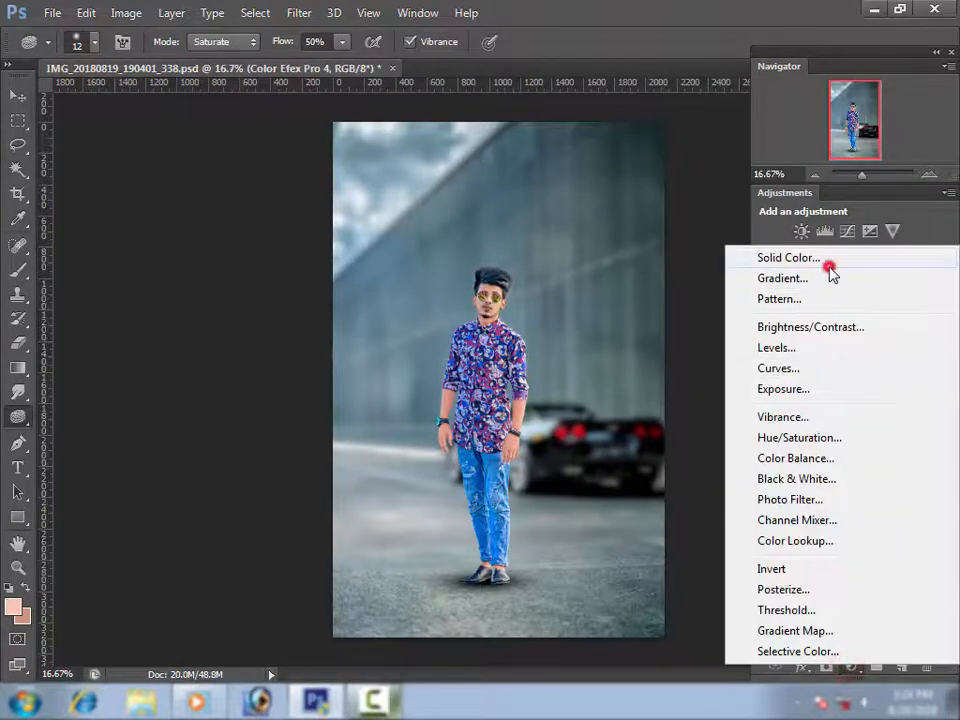
left_click(829, 267)
left_click(643, 172)
left_click_drag(581, 161, 575, 78)
left_click(838, 68)
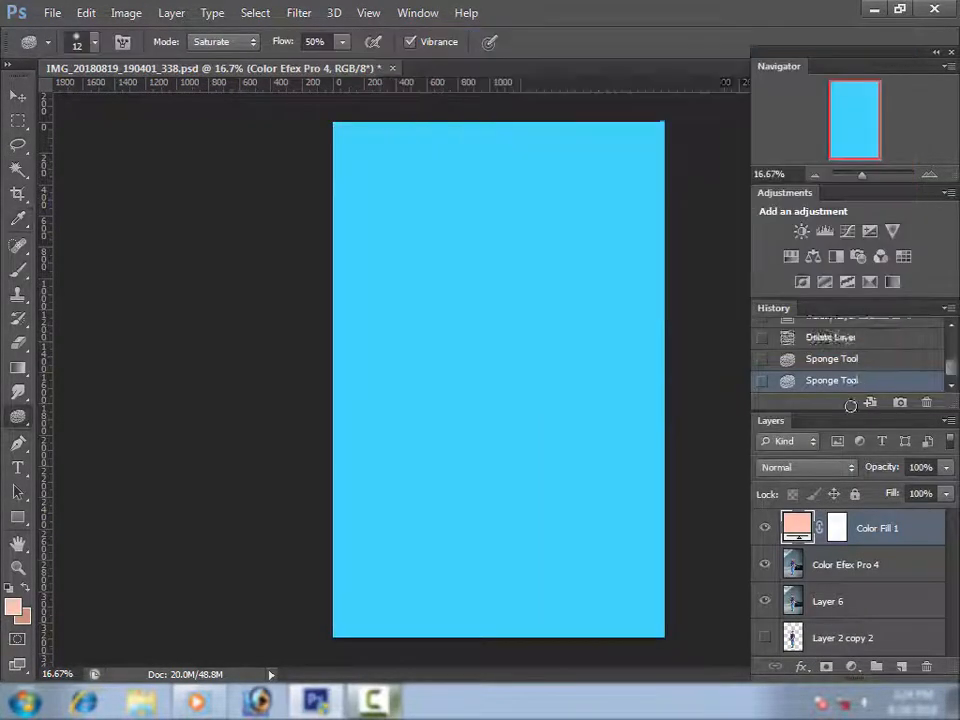
Step: Set the blue fill layer's blending mode to Soft Light and lower its opacity to a faint tint
left_click(806, 467)
left_click(792, 252)
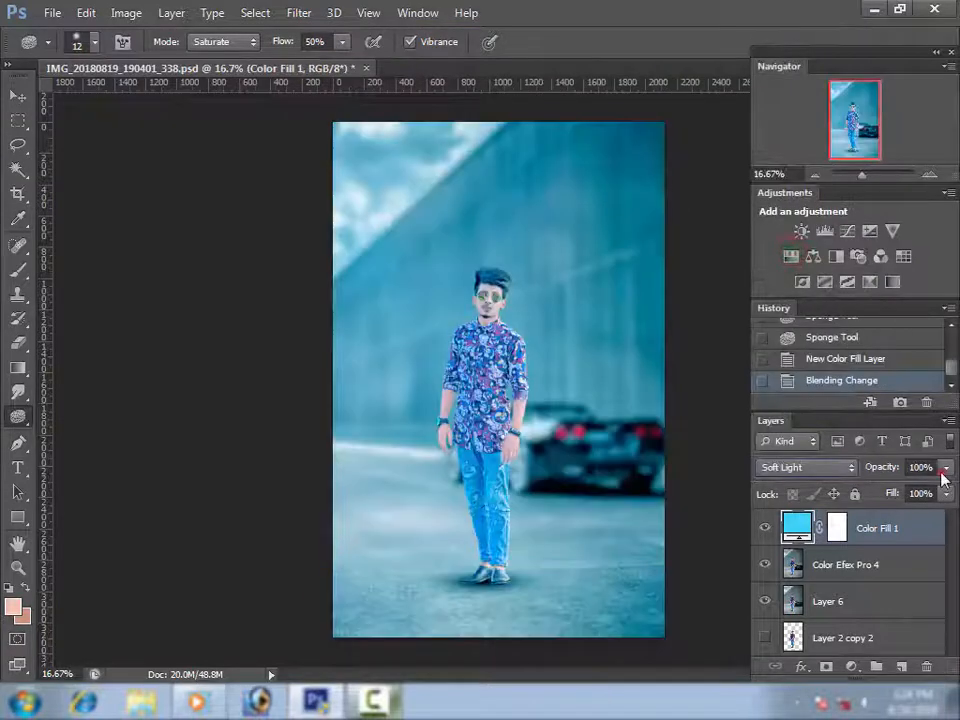
left_click_drag(893, 494, 859, 491)
Step: Add a Gradient fill layer based on the Neutral Density preset
left_click(848, 668)
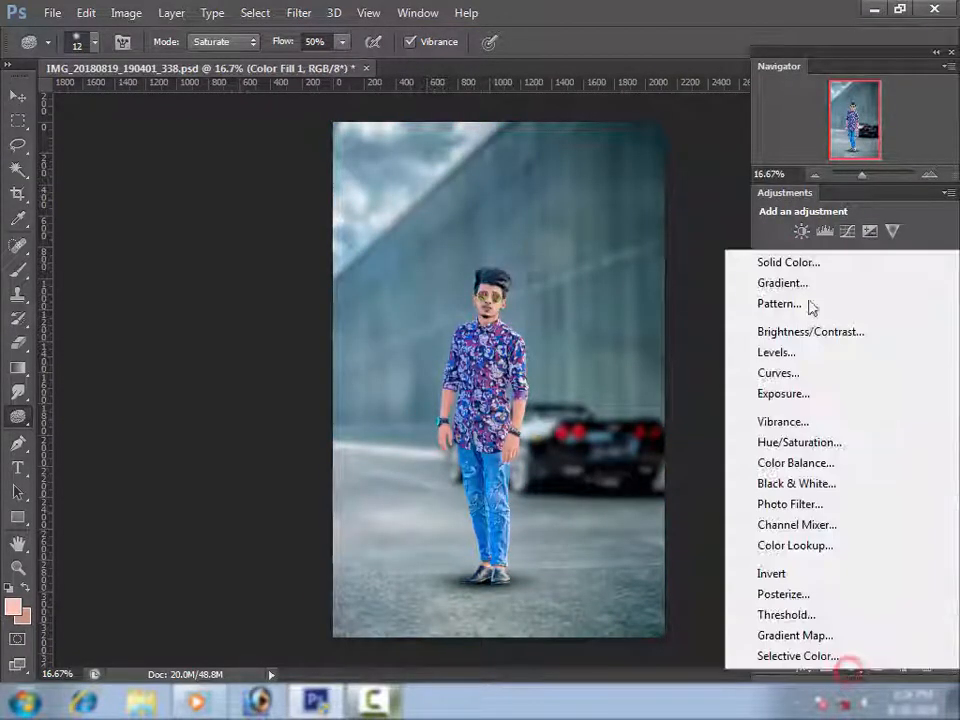
left_click(804, 281)
left_click(816, 189)
left_click(739, 184)
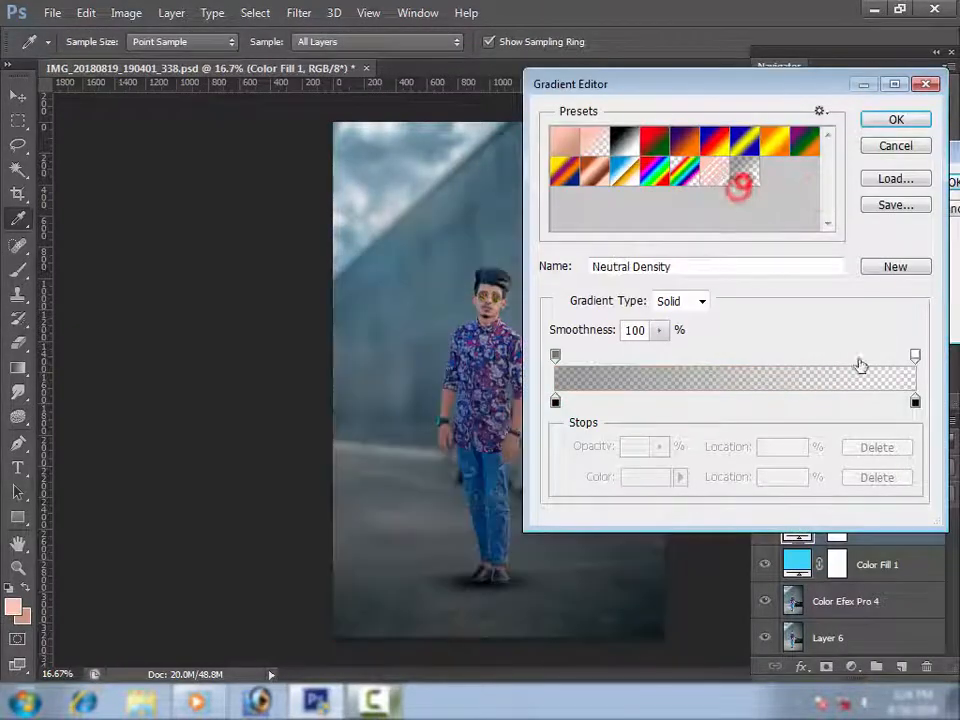
Step: Move the gradient's transparent stop to about a third of its length and set the dark stop's opacity to 84%
left_click_drag(915, 356, 670, 357)
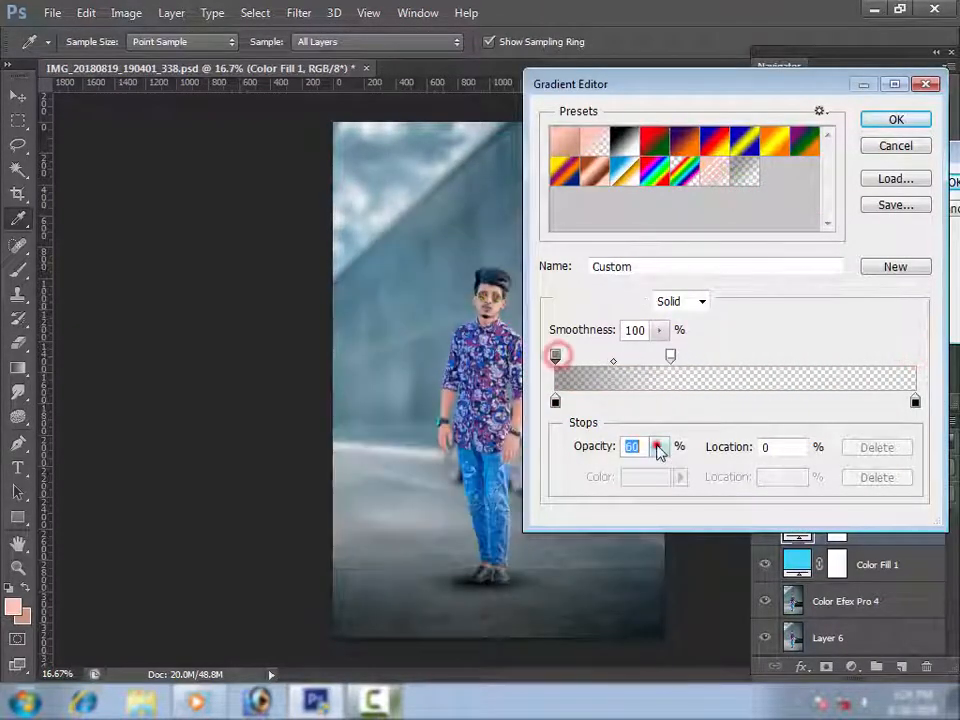
left_click(657, 448)
left_click_drag(683, 468, 681, 467)
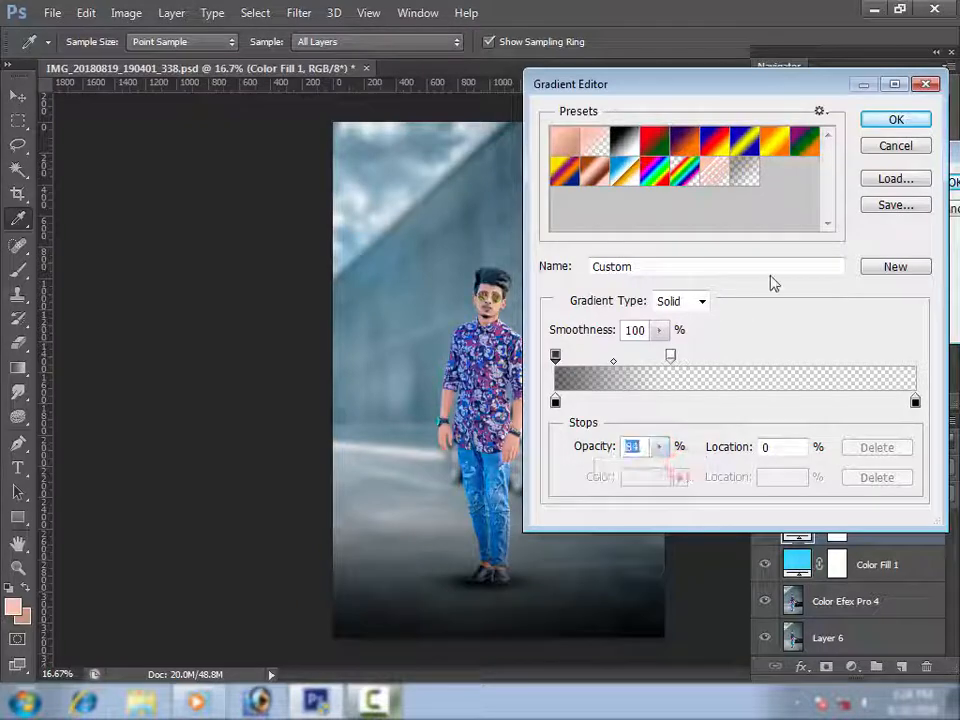
left_click(896, 119)
Step: Make the gradient fill a reversed Radial gradient with its scale at 110%
left_click(800, 214)
left_click(795, 246)
left_click_drag(820, 282, 831, 312)
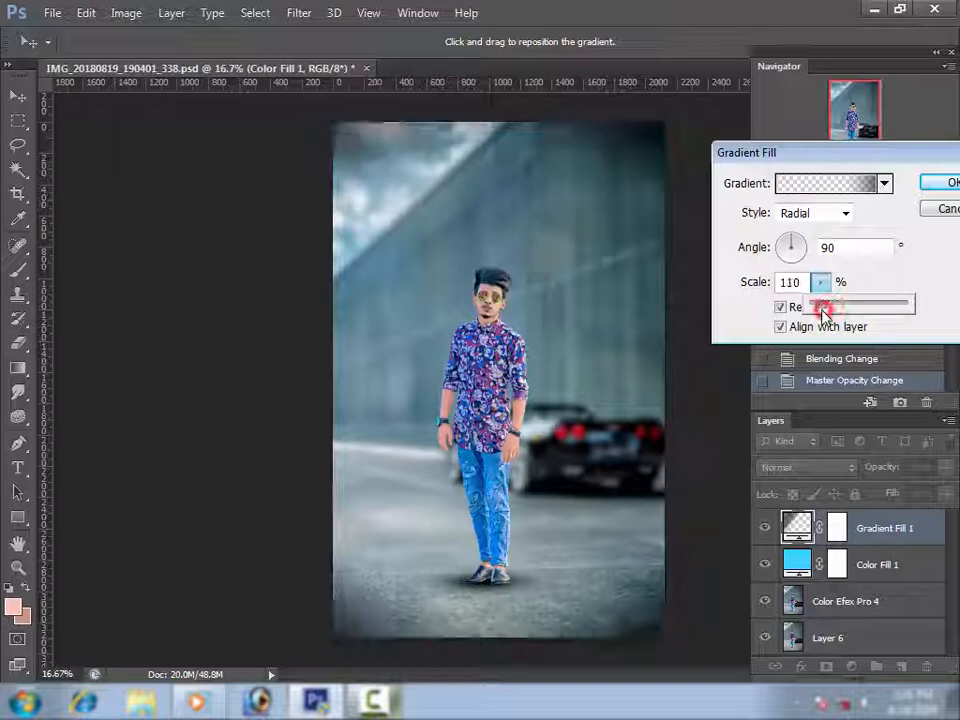
Step: Add a 0% opacity stop at location 100% in the gradient and move the existing transparent stop to 36%
left_click(830, 183)
left_click_drag(669, 356, 798, 356)
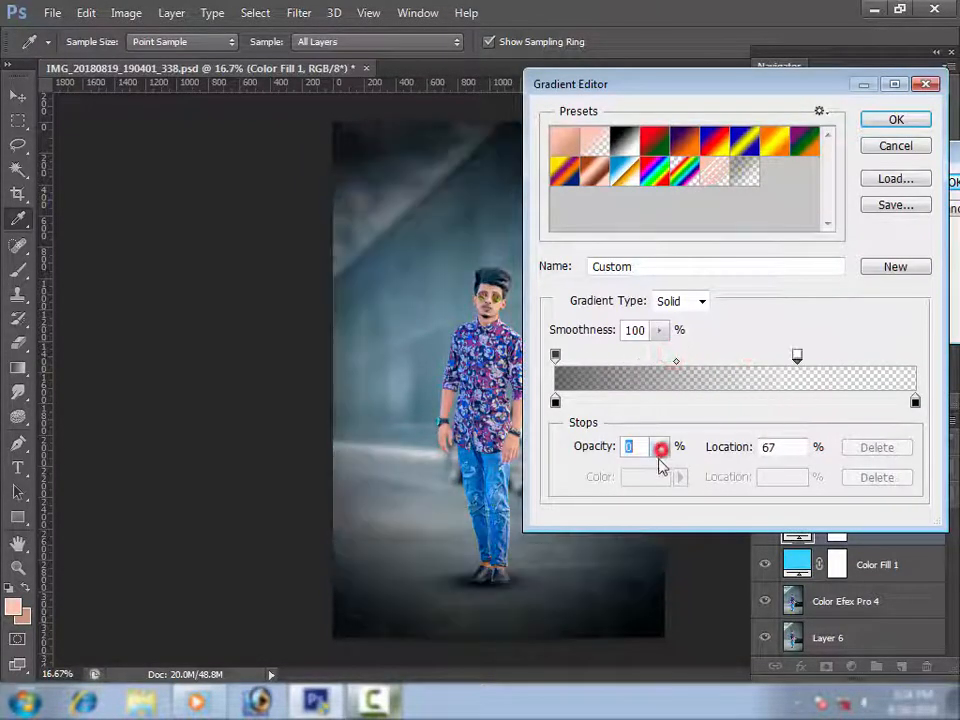
left_click(661, 449)
left_click(557, 355)
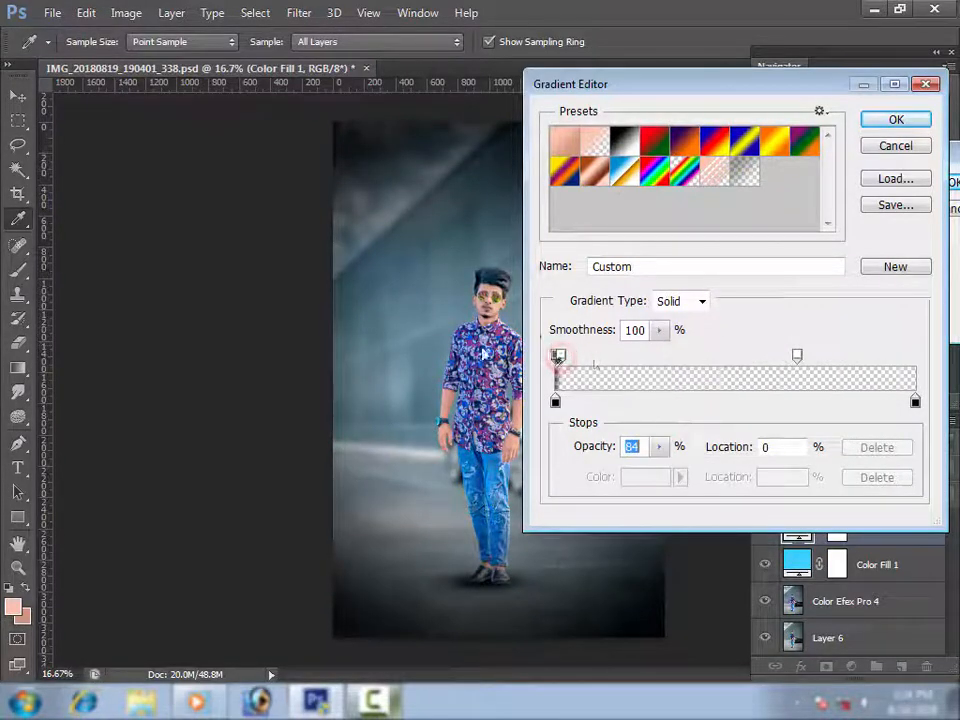
left_click(880, 356)
left_click_drag(882, 357, 915, 357)
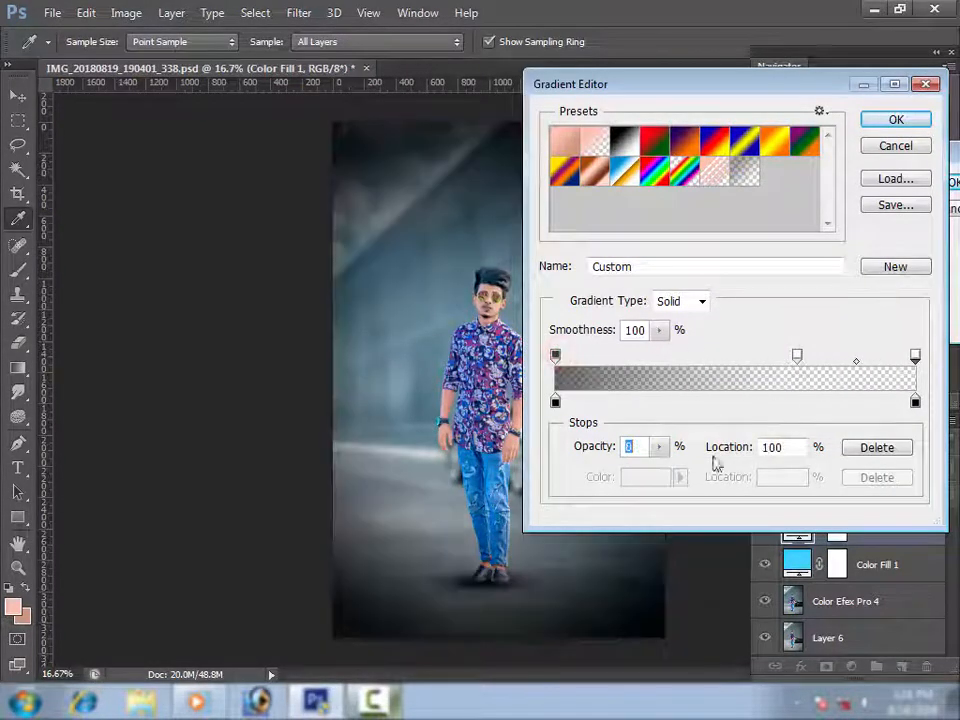
left_click_drag(661, 455, 651, 465)
left_click_drag(799, 356, 686, 364)
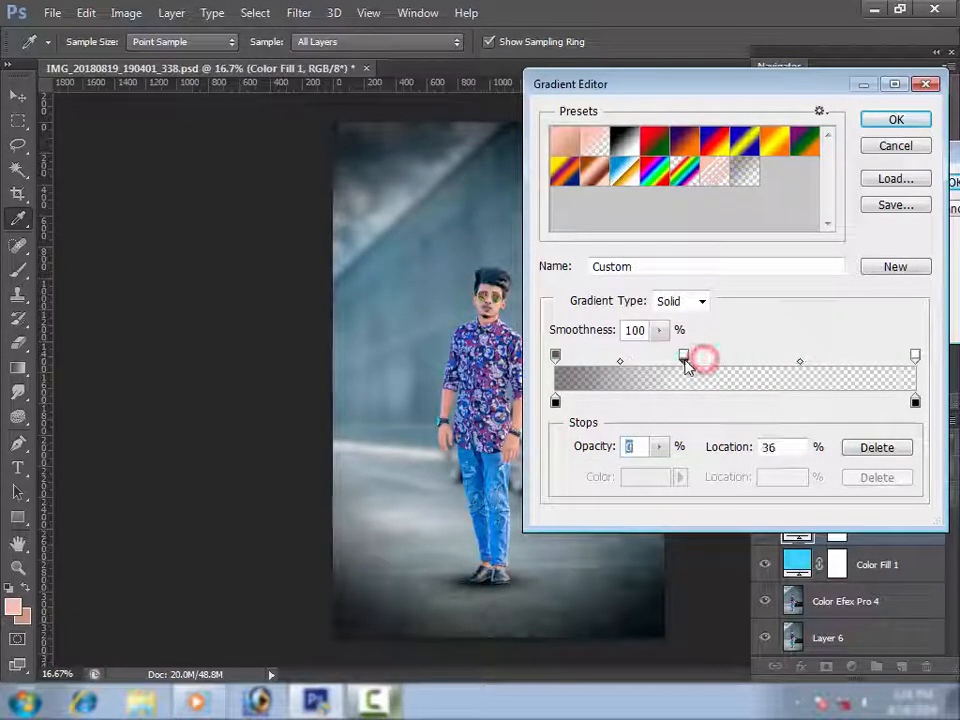
key("Return")
Step: Set the gradient fill's angle to -93.37° and its scale to 120%, and apply the fill
mouse_move(780, 248)
left_mouse_down()
mouse_move(789, 264)
mouse_move(784, 240)
mouse_move(814, 253)
mouse_move(789, 266)
left_mouse_up()
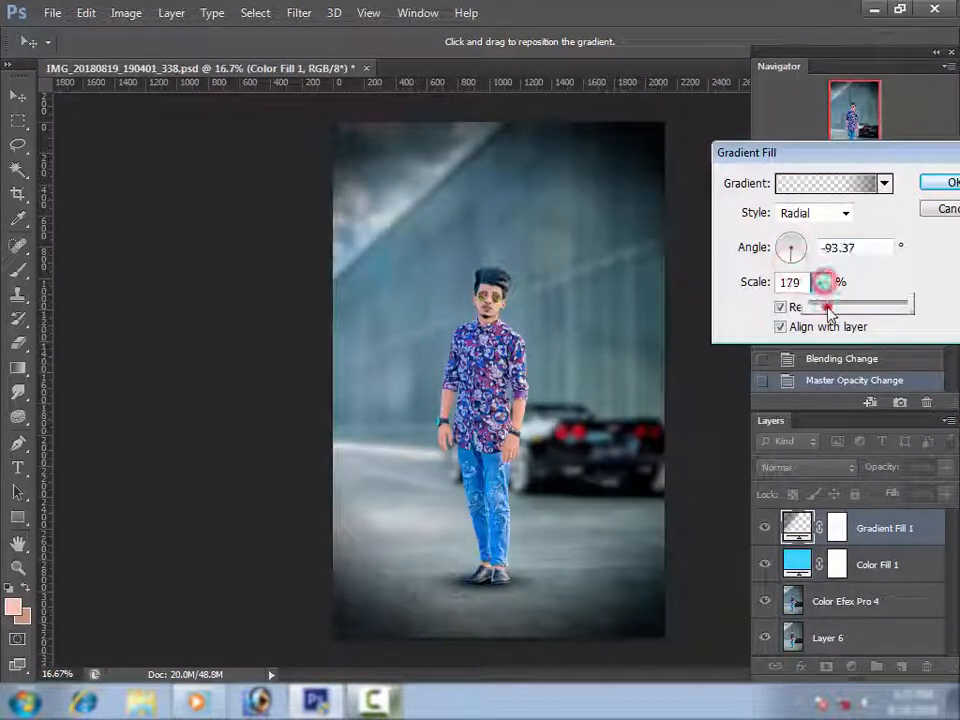
left_click_drag(827, 310, 821, 313)
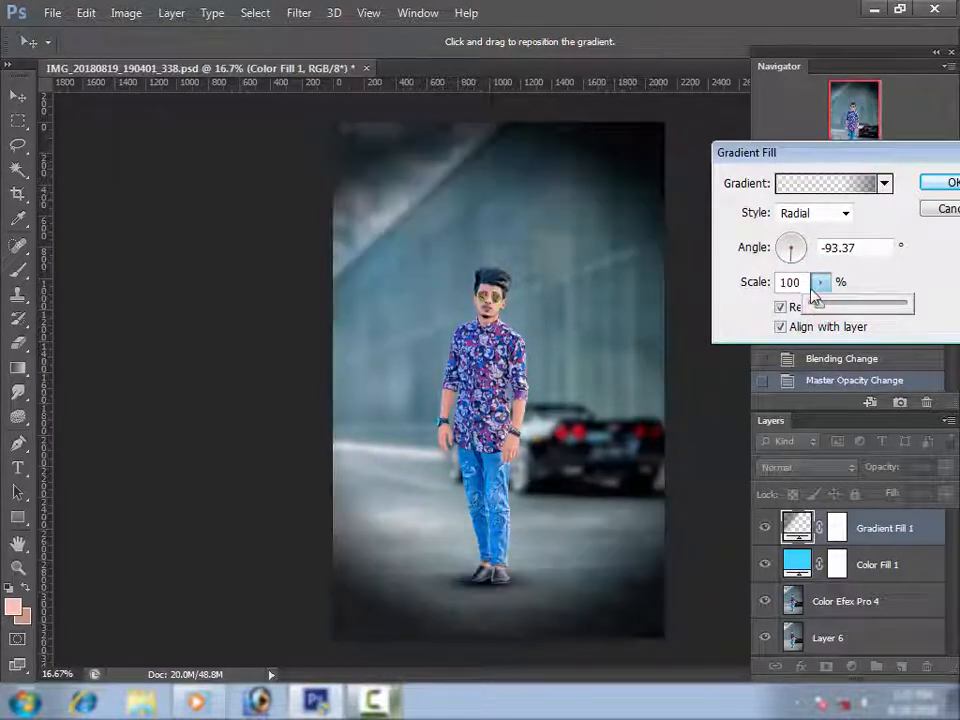
type("20")
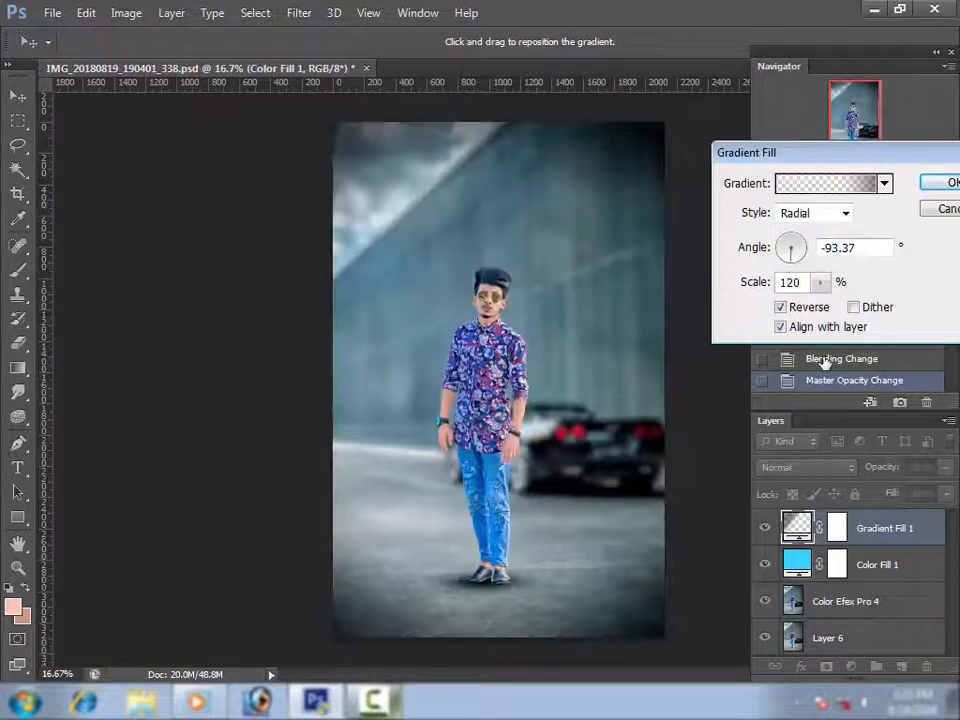
key("Return")
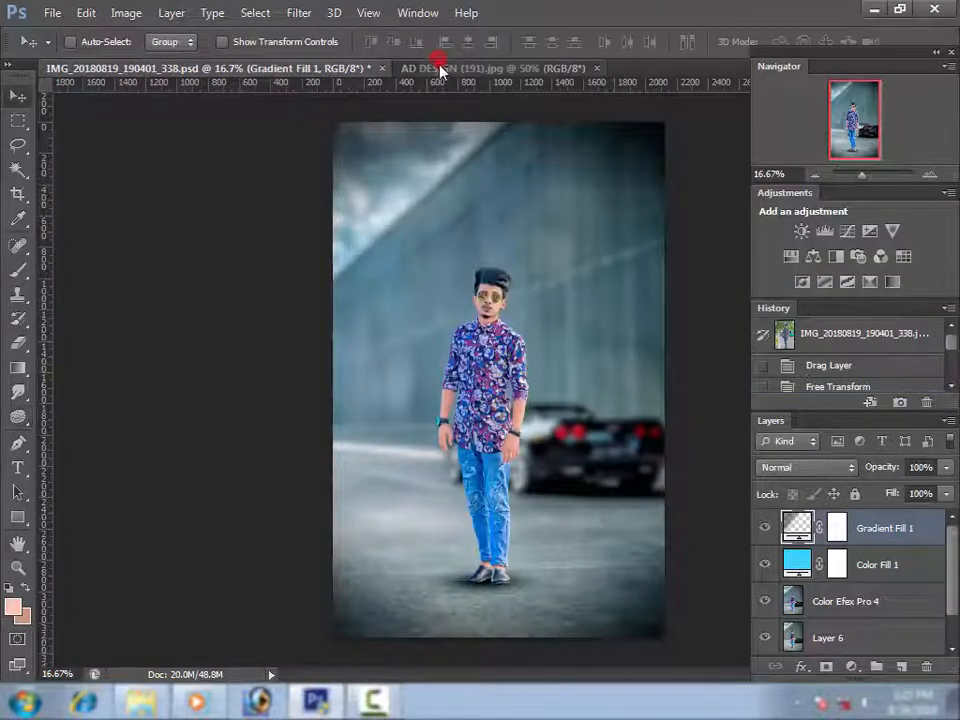
Step: Copy the I'M THE ONE text image from AD DESIGN (191).jpg into the photo above the man and blend it with Screen
left_click(440, 66)
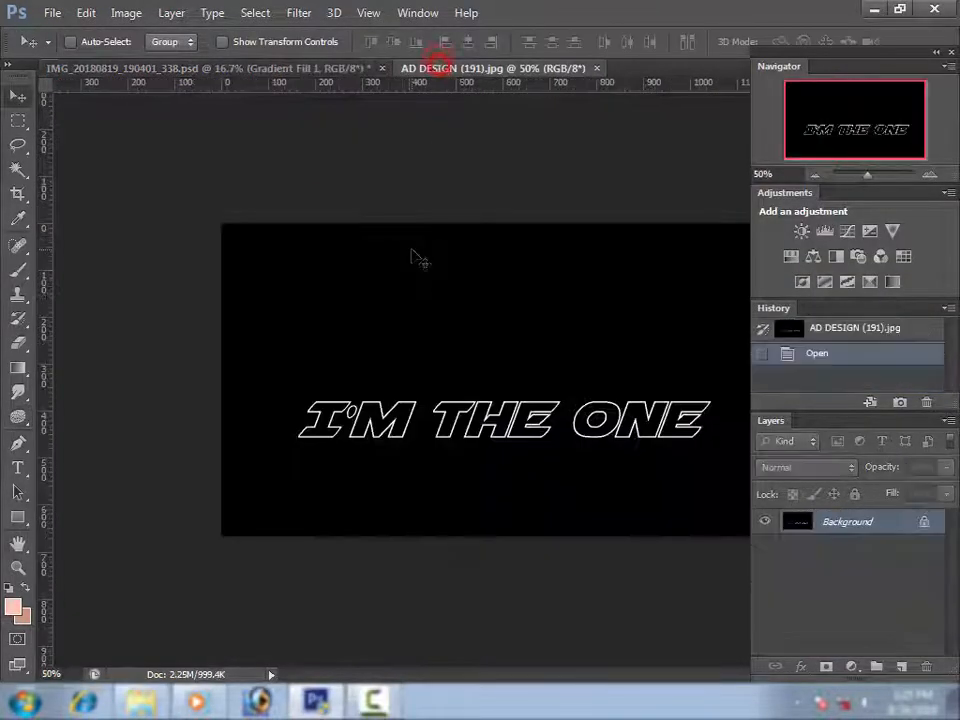
left_click_drag(270, 127, 470, 270)
left_click_drag(474, 273, 469, 166)
left_click(789, 464)
left_click(810, 156)
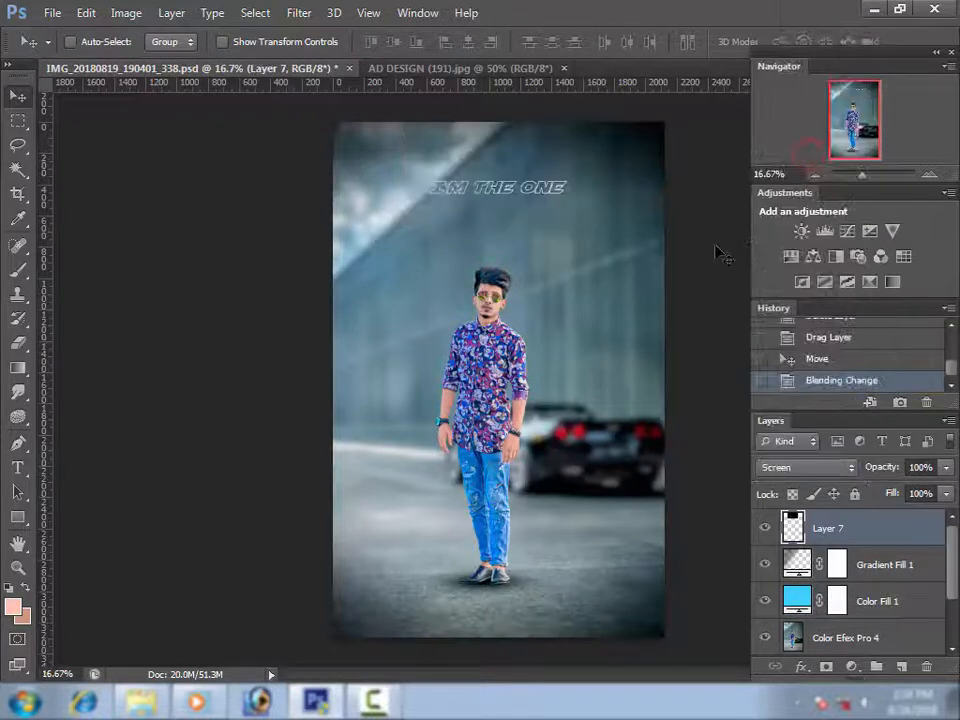
Step: Enlarge the I'M THE ONE text to span most of the photo's width and place it near the photo's upper edge
key("ctrl+t")
left_click_drag(587, 224, 656, 263)
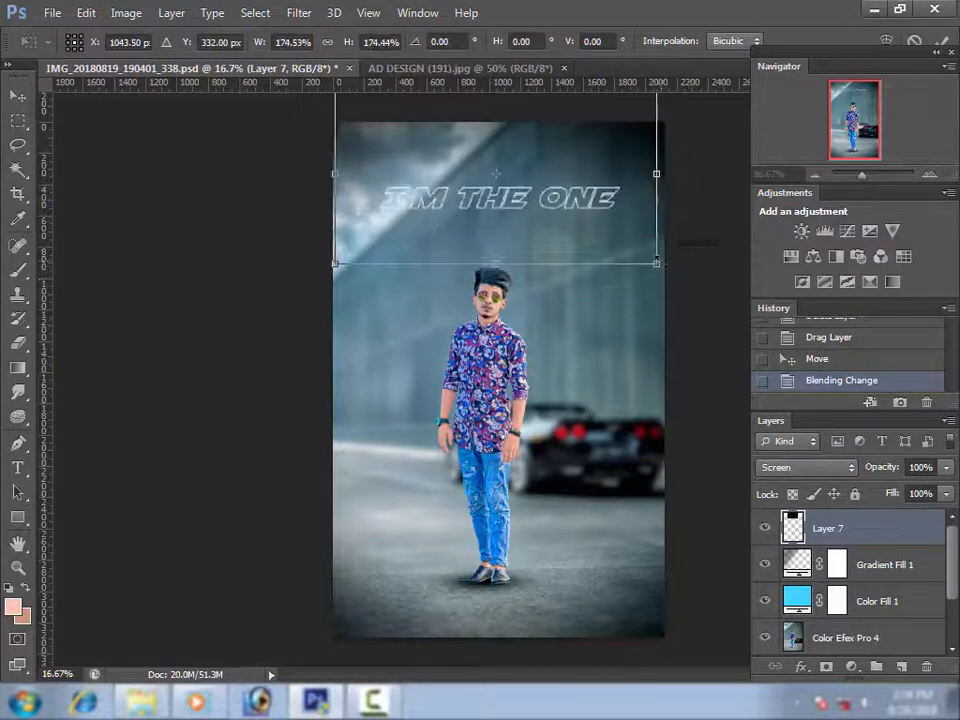
left_click_drag(535, 197, 530, 172)
key("Return")
key("ctrl+t")
left_click_drag(654, 228, 641, 221)
key("Return")
left_click_drag(513, 185, 504, 167)
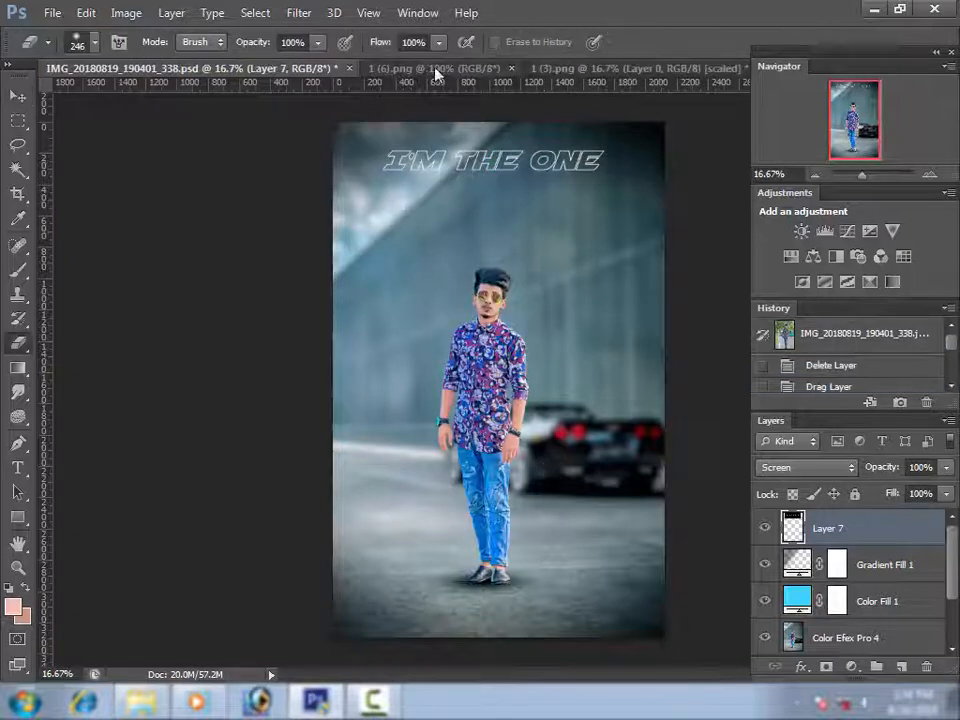
Step: Copy the Design logo from 1 (6).png into the photo and fit it into the upper right corner of the image
left_click(435, 68)
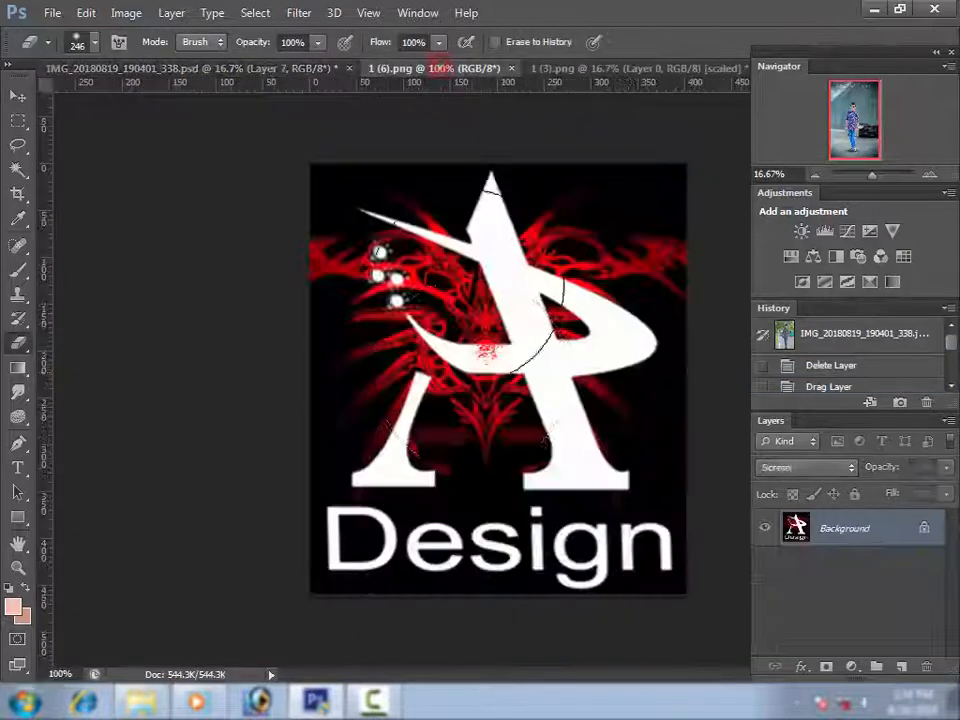
key("v")
mouse_move(336, 335)
left_mouse_down()
mouse_move(263, 89)
mouse_move(270, 77)
mouse_move(541, 118)
mouse_move(636, 154)
mouse_move(632, 192)
mouse_move(624, 165)
mouse_move(645, 142)
left_mouse_up()
key("ctrl+t")
key("Return")
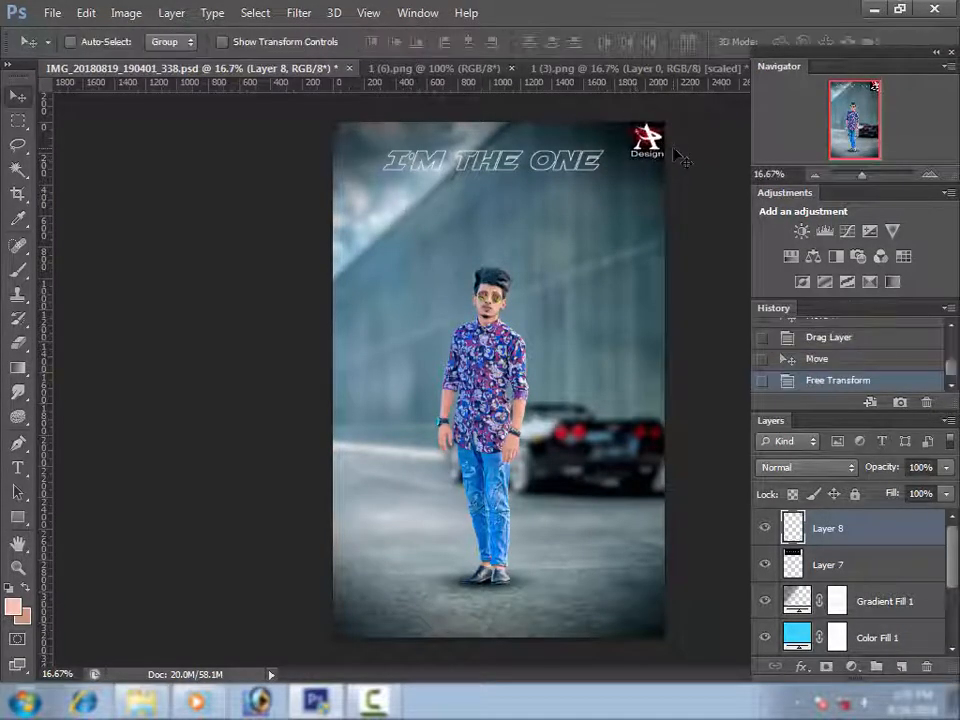
scroll(678, 123, "up", 3)
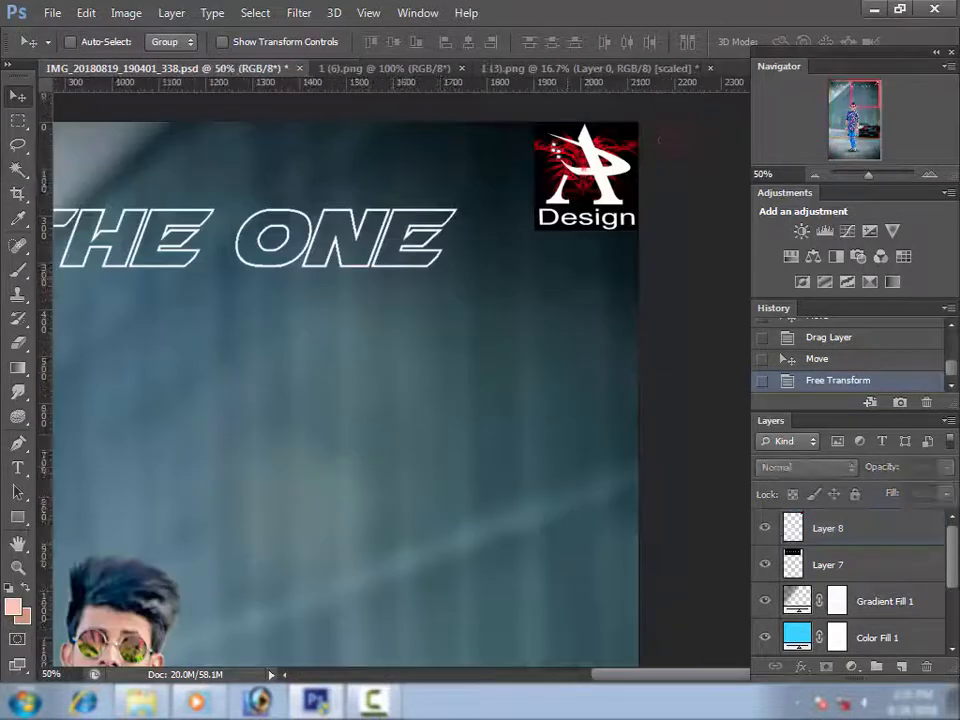
left_click(555, 207)
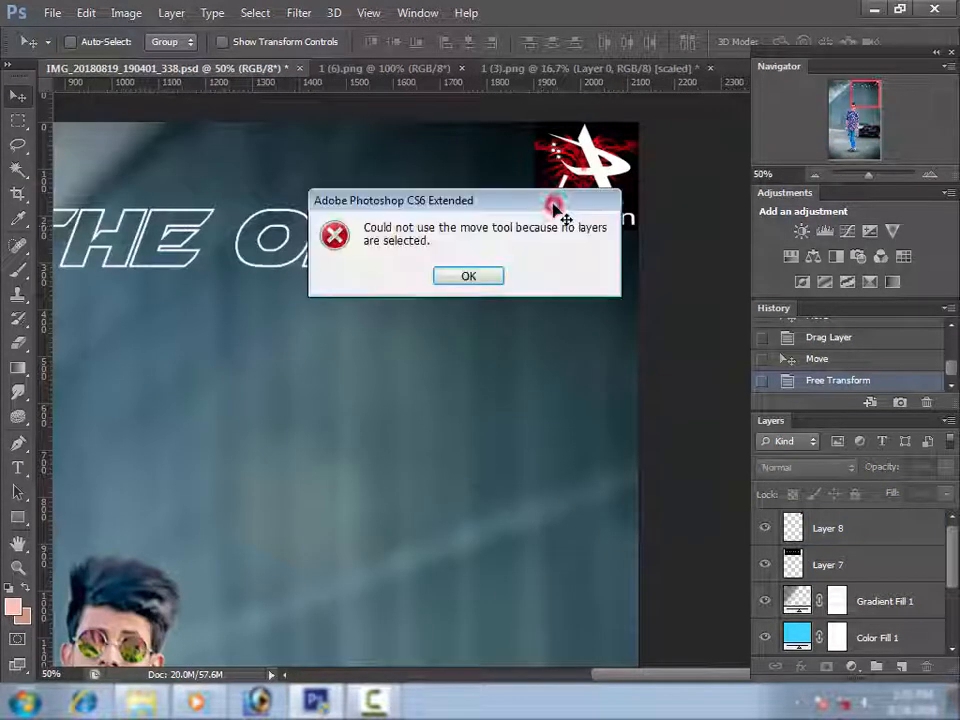
left_click(487, 275)
left_click(565, 245)
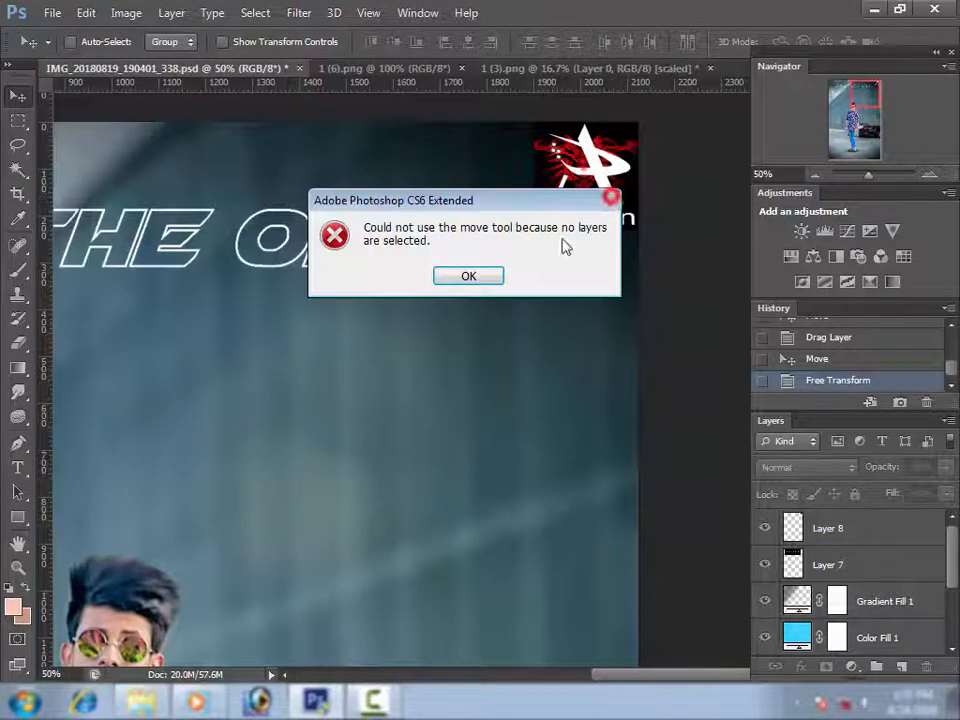
left_click(485, 278)
Step: Select the logo layer and slightly adjust the logo's width and height, keeping it against the photo's right edge
left_click(816, 528)
key("ctrl+t")
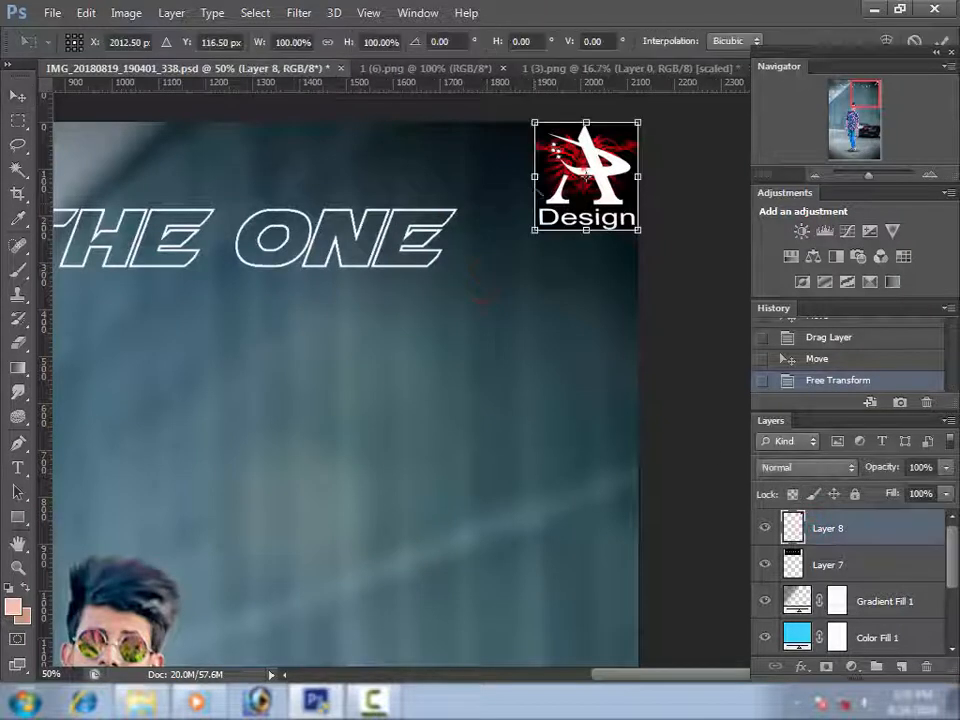
left_click_drag(534, 177, 546, 177)
left_click_drag(547, 233, 539, 236)
key("Return")
left_click(535, 235, "alt")
left_click(535, 236, "alt")
left_click(535, 236, "alt")
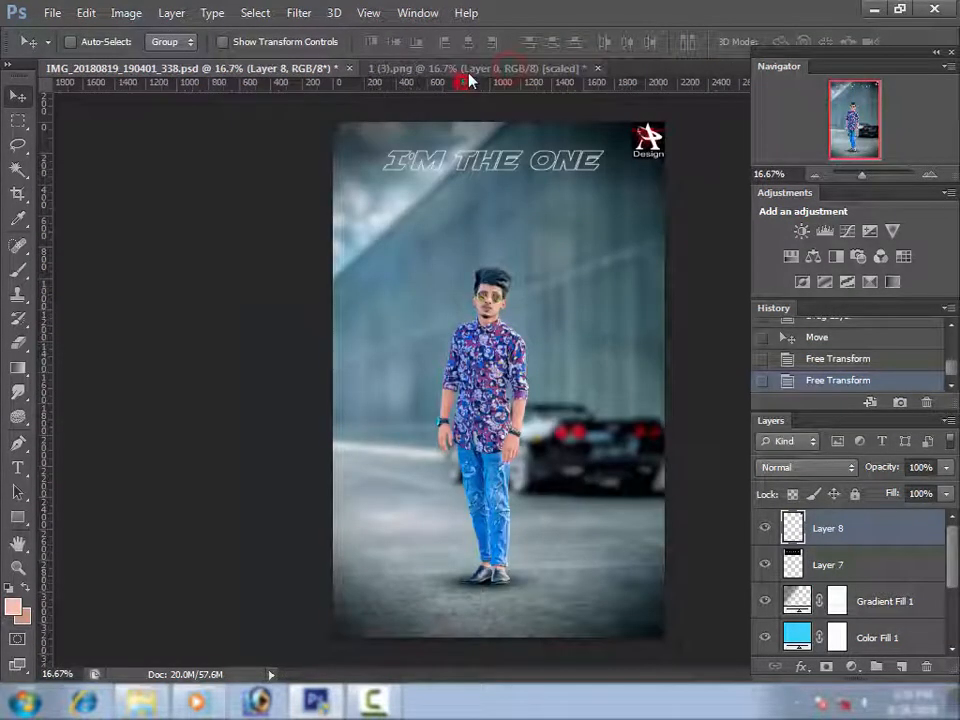
Step: Copy the white signature from 1 (3).png into the photo, shrink it strongly and place it beside the man's hand
left_click(468, 71)
mouse_move(531, 337)
left_mouse_down()
mouse_move(272, 76)
mouse_move(459, 457)
left_mouse_up()
left_click(557, 335)
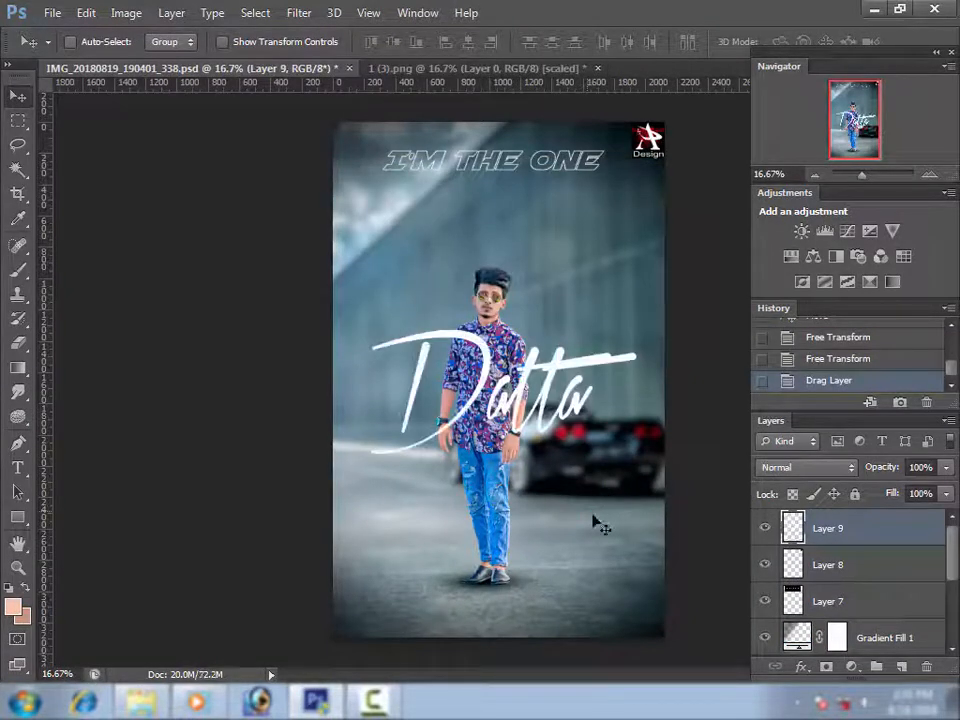
key("ctrl+t")
left_click_drag(677, 602, 450, 471)
key("Return")
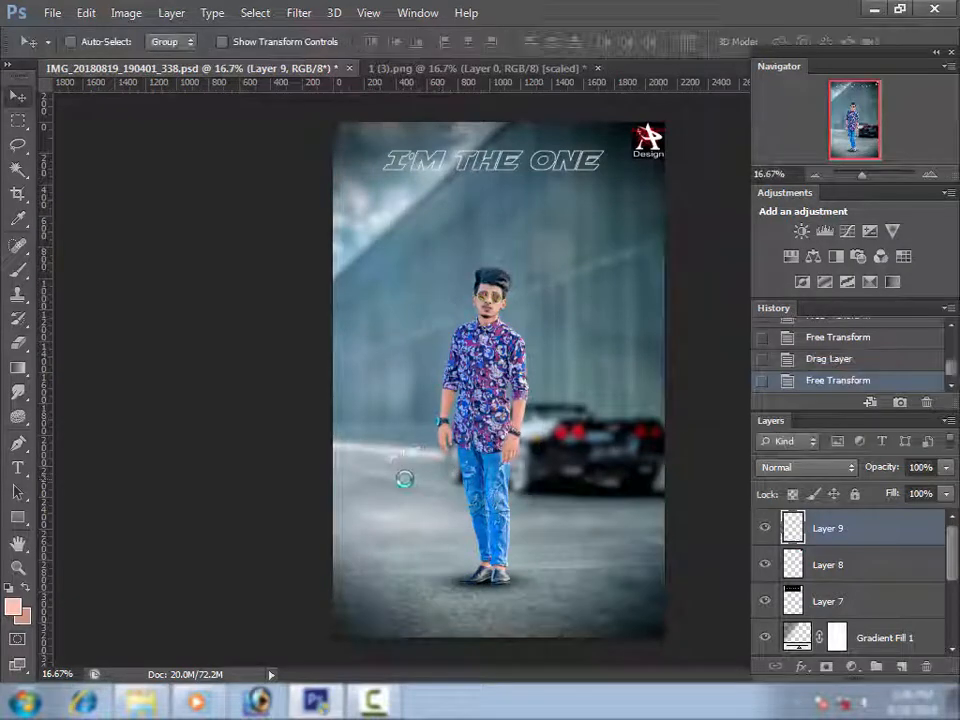
left_click_drag(404, 435, 400, 436)
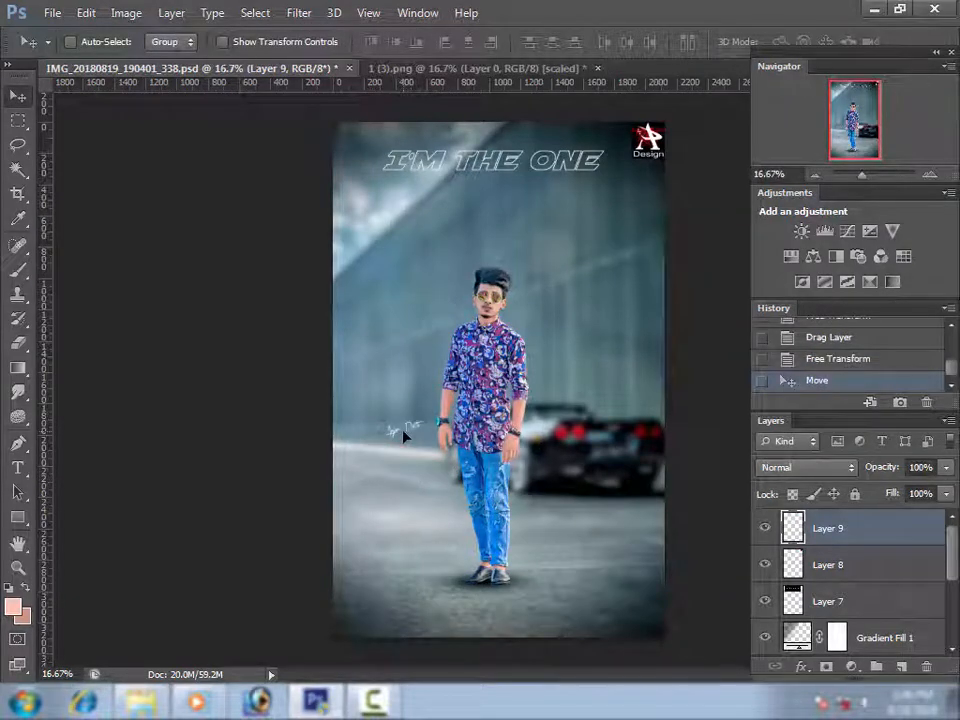
Step: Darken the signature with Levels by setting the white output level to 10, and move it onto the road beside his legs
key("ctrl+l")
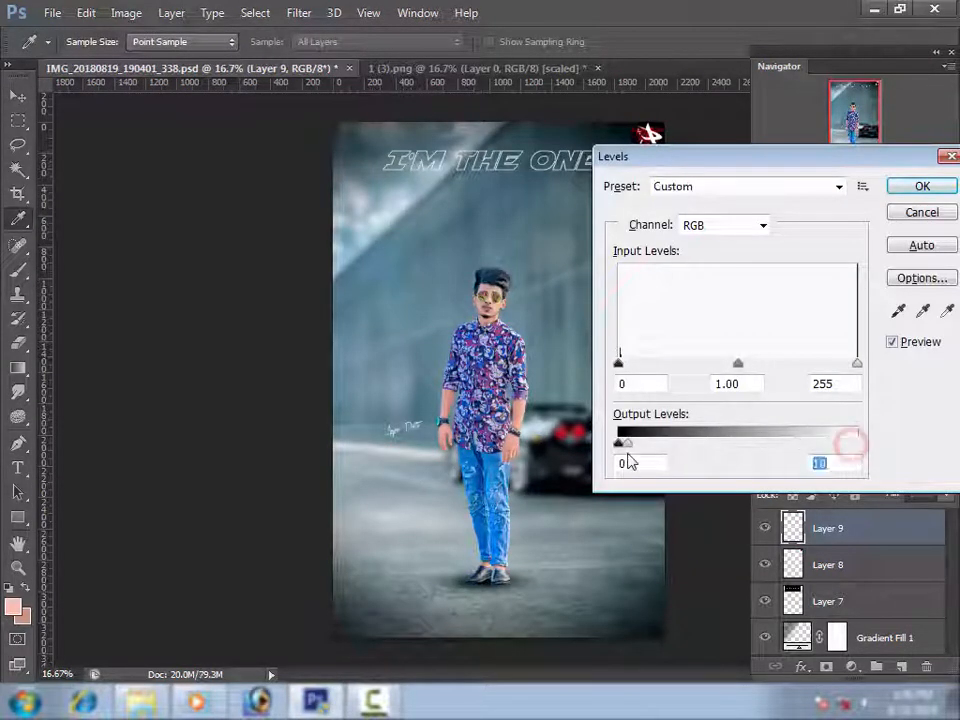
key("Return")
mouse_move(414, 454)
left_mouse_down()
mouse_move(410, 494)
mouse_move(437, 508)
left_mouse_up()
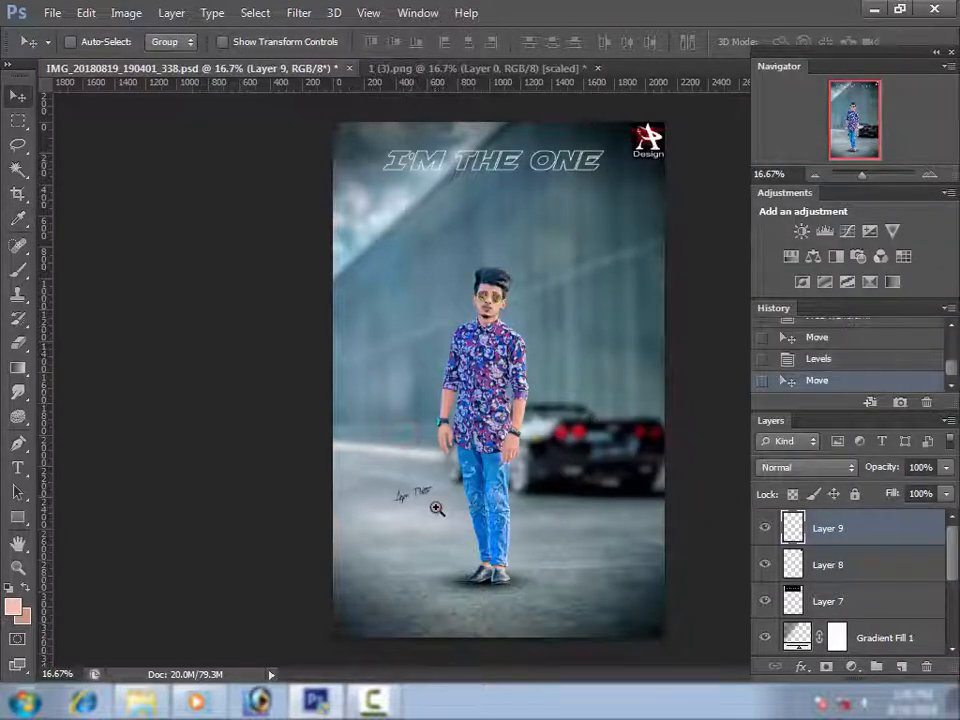
Step: Set the Eraser to 40 px and erase the area just below the end of the signature
left_click(437, 508, "ctrl")
left_click(437, 508, "ctrl")
key("e")
right_click(454, 510)
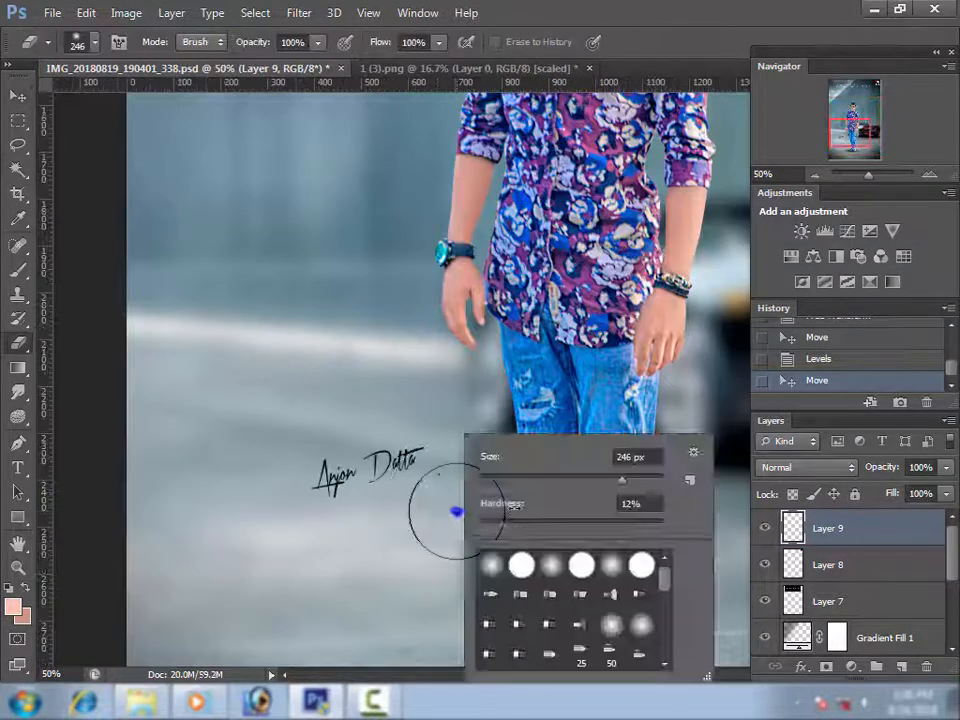
left_click(514, 480)
left_click(445, 497)
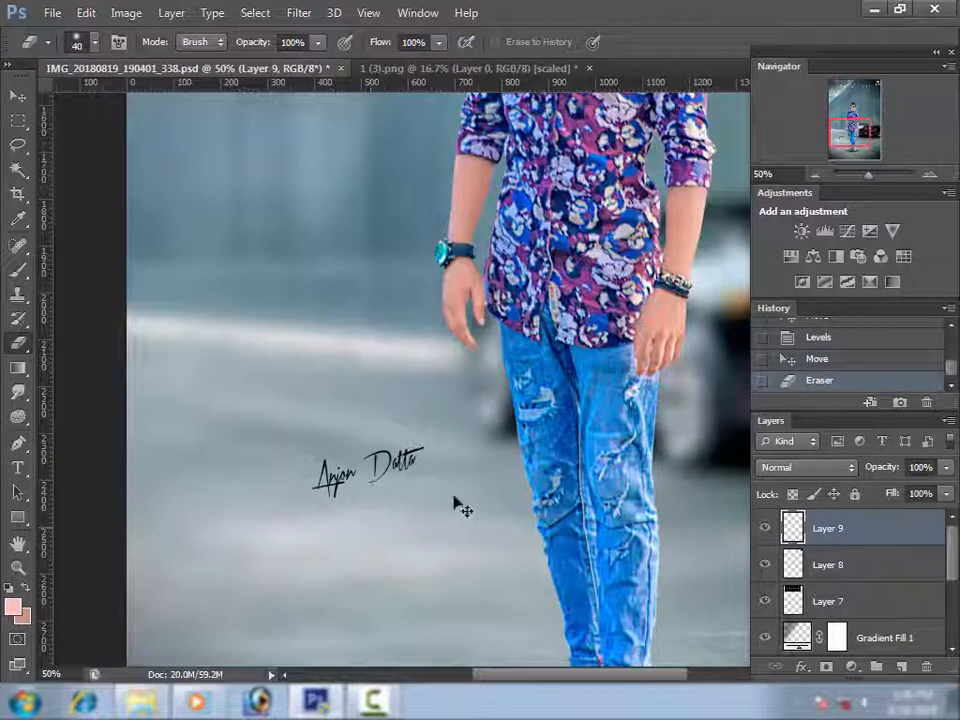
Step: Scale the signature down to about 78% of its size
key("ctrl+t")
left_click_drag(431, 516, 418, 512)
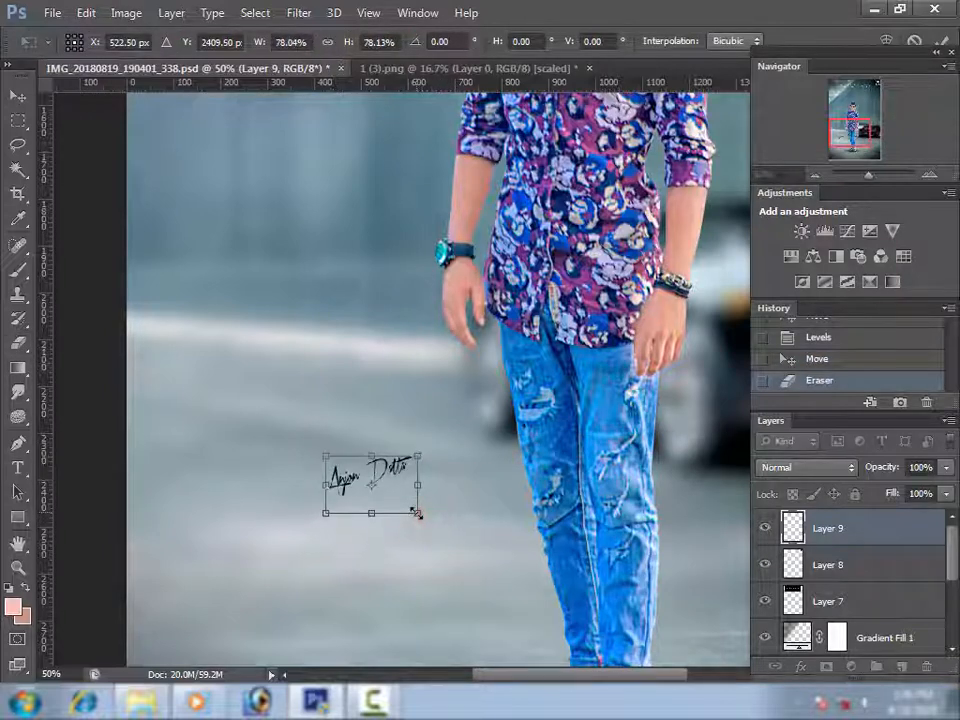
key("Return")
left_click(504, 471, "alt")
left_click(503, 471, "alt")
left_click(505, 469, "alt")
left_click(506, 468, "alt")
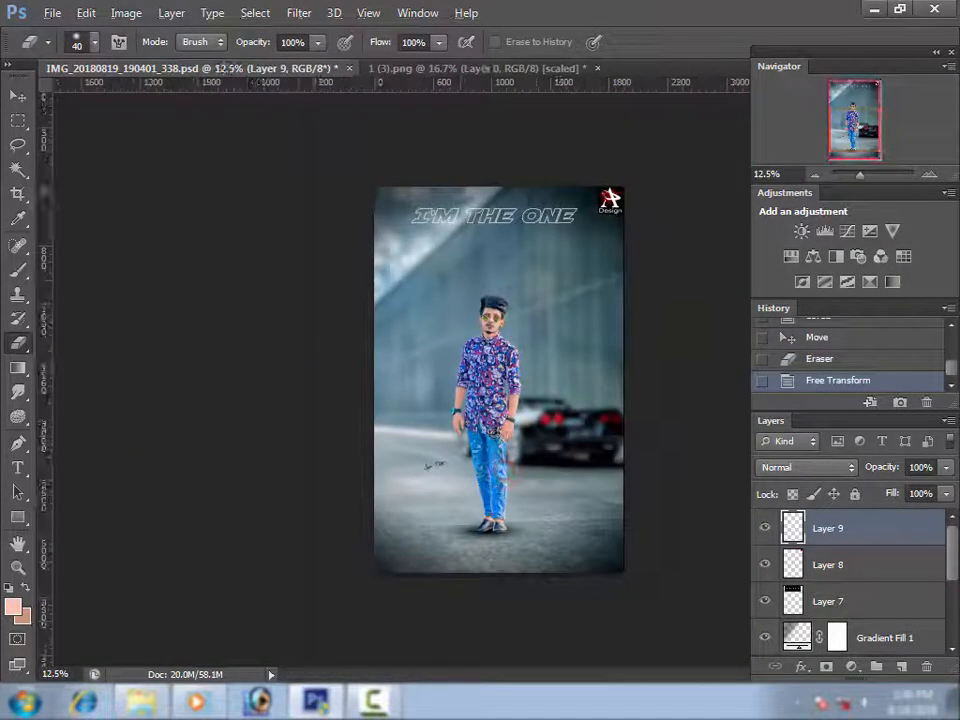
Step: Try to save the finished composite in JPEG format
key("ctrl+shift+s")
left_click(620, 449)
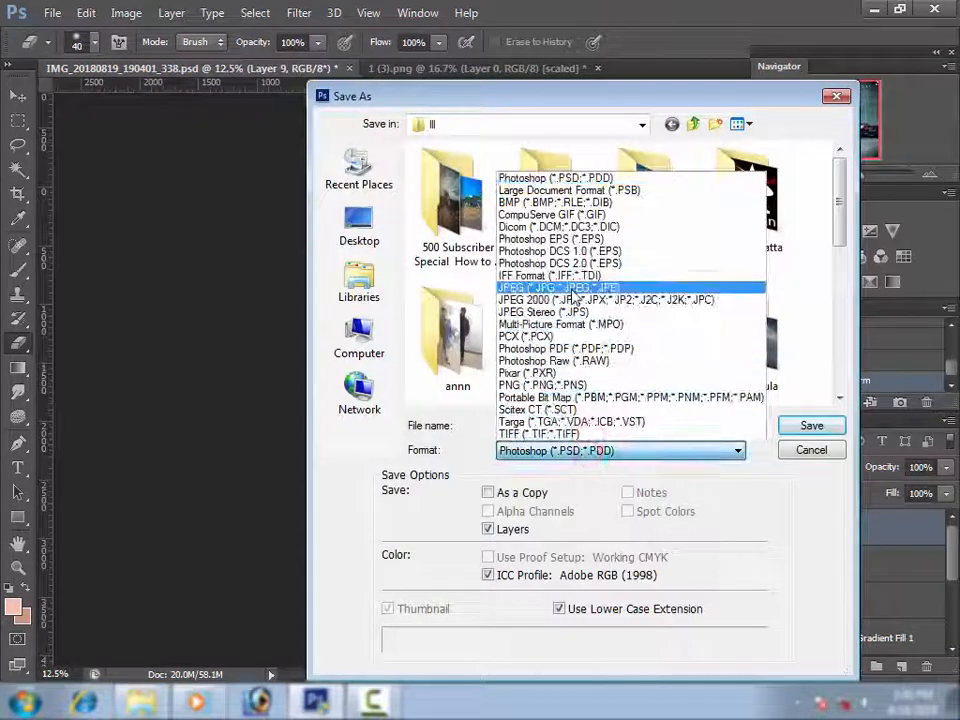
left_click(570, 286)
left_click(811, 425)
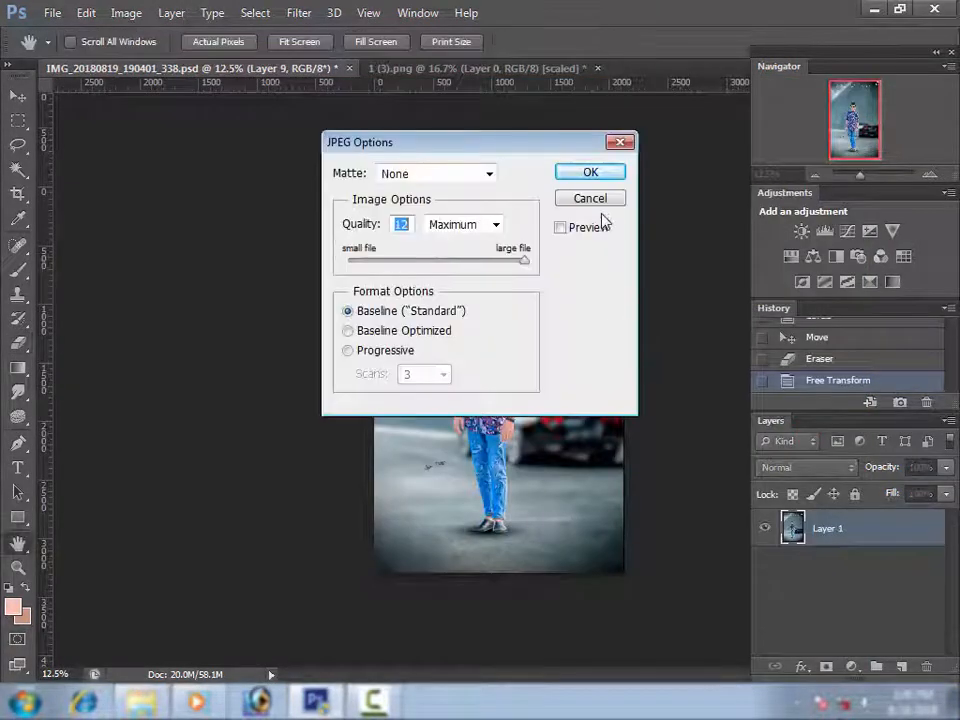
left_click(592, 198)
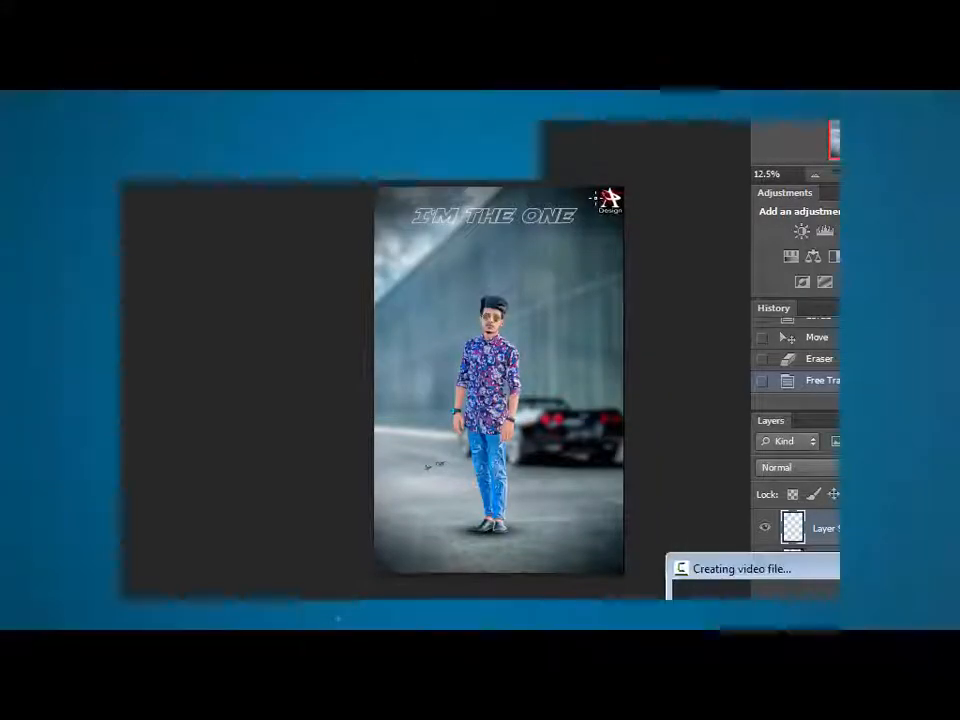